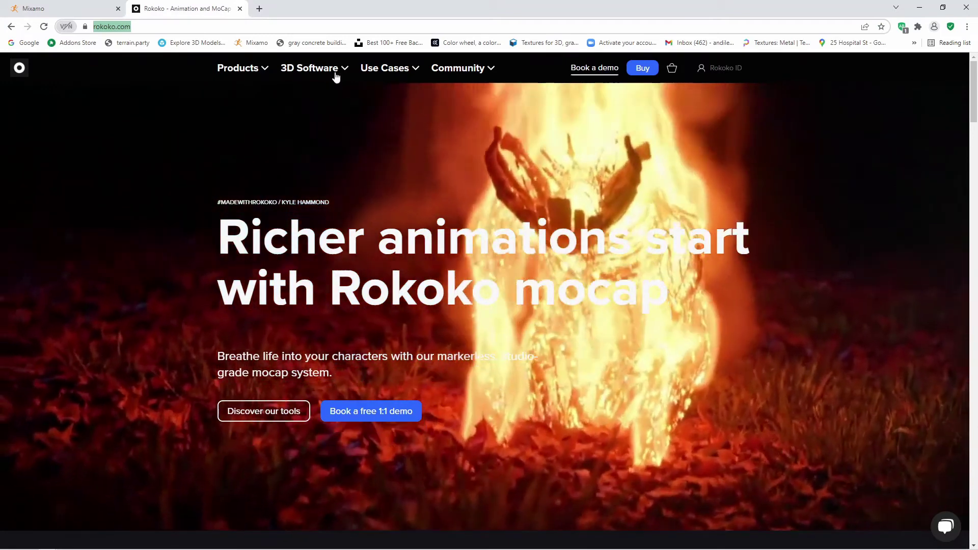
# - Open Rokoko's Blender integration page and go to its plugin download links
pyautogui.click(326, 72)
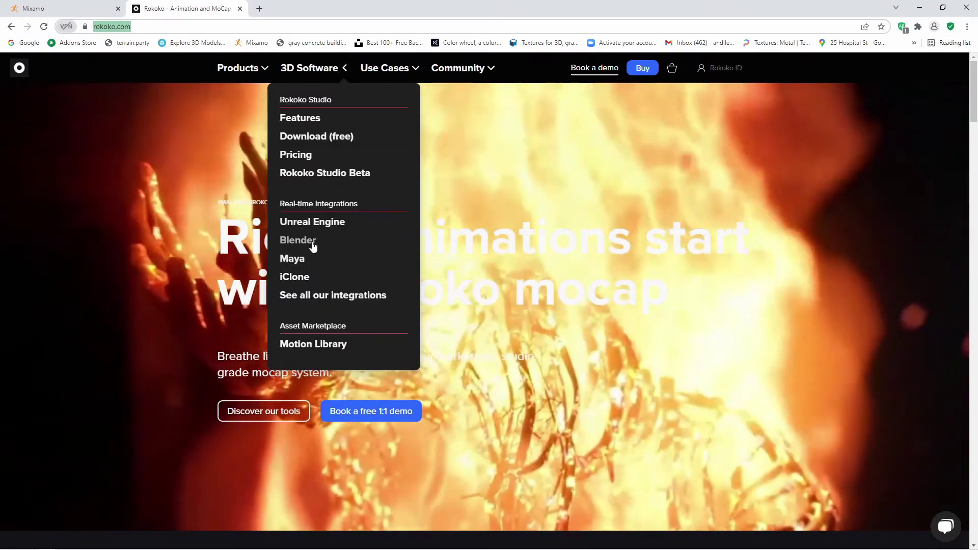
pyautogui.click(320, 248)
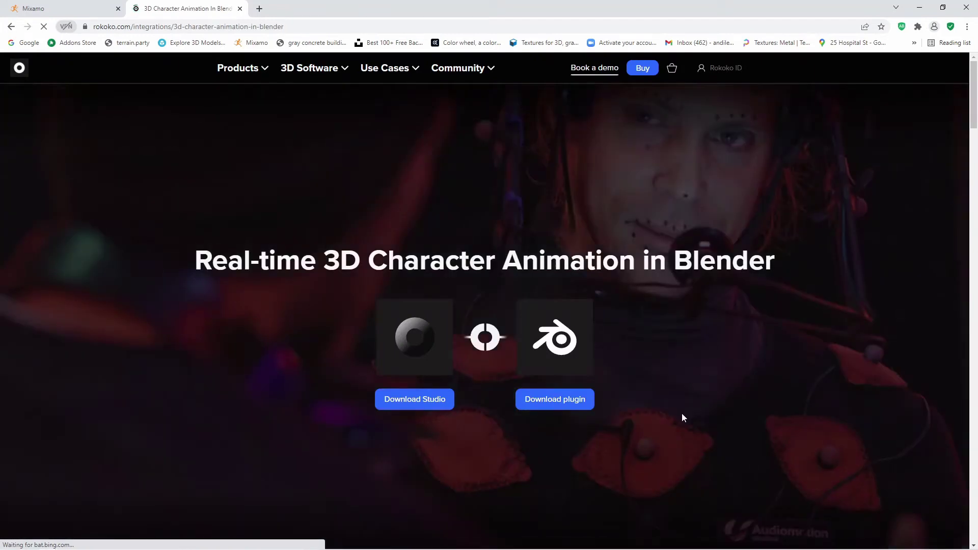
pyautogui.click(557, 403)
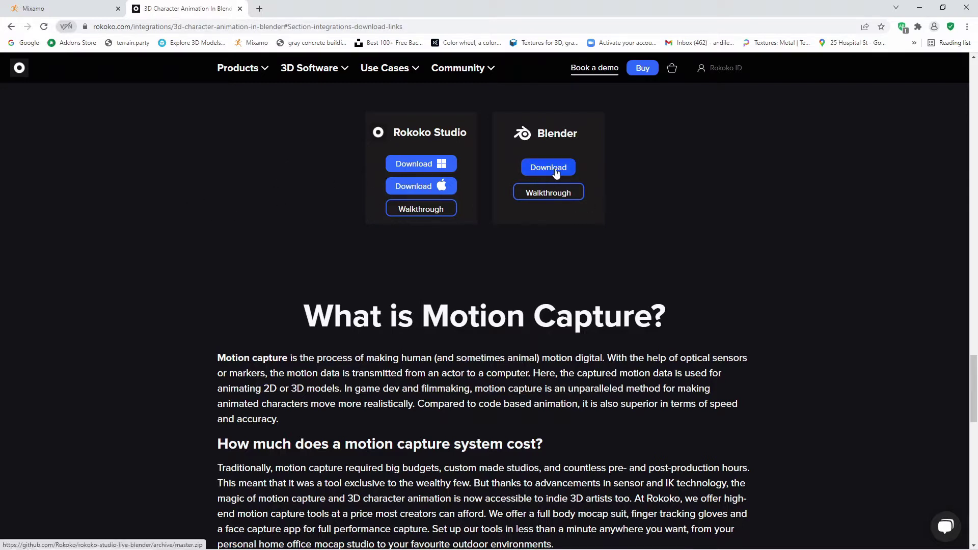
# - Switch to Mixamo, browse its animations, search for "t pose" and apply the T-Pose to the character
pyautogui.click(77, 9)
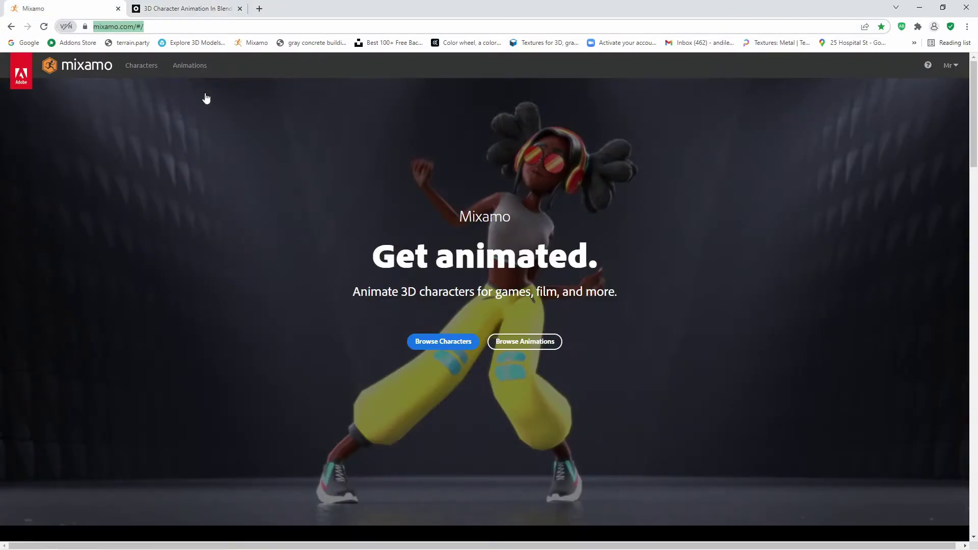
pyautogui.click(524, 350)
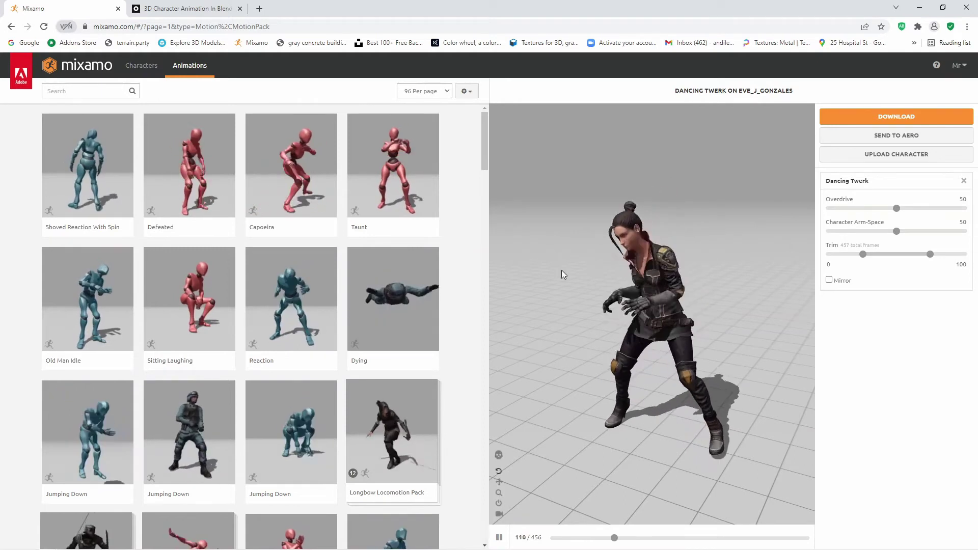
pyautogui.click(82, 91)
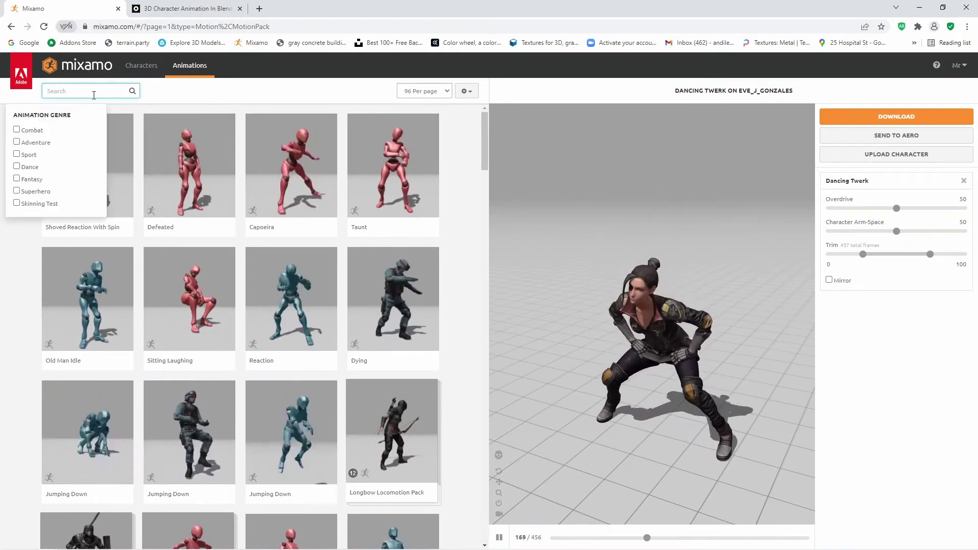
pyautogui.click(134, 92)
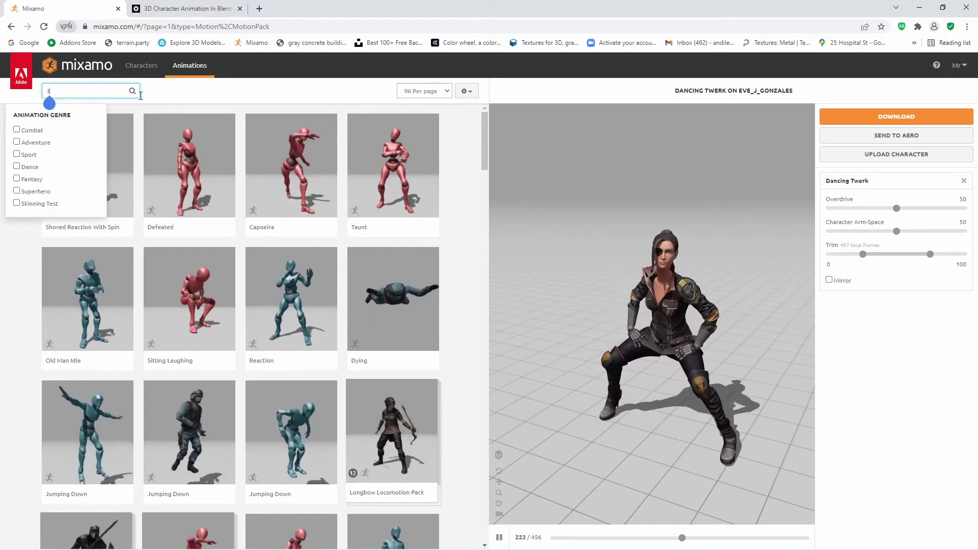
pyautogui.write('t pose')
pyautogui.press('Return')
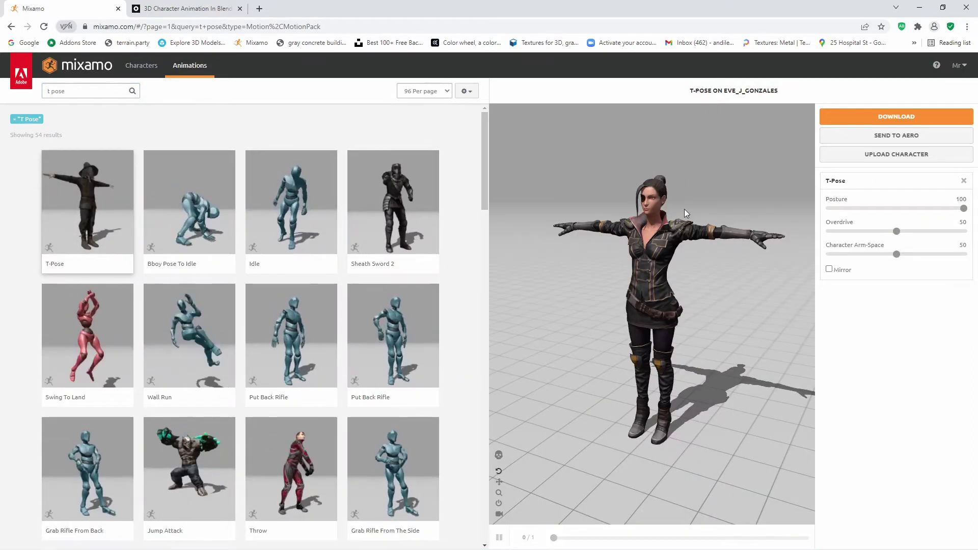
pyautogui.click(888, 123)
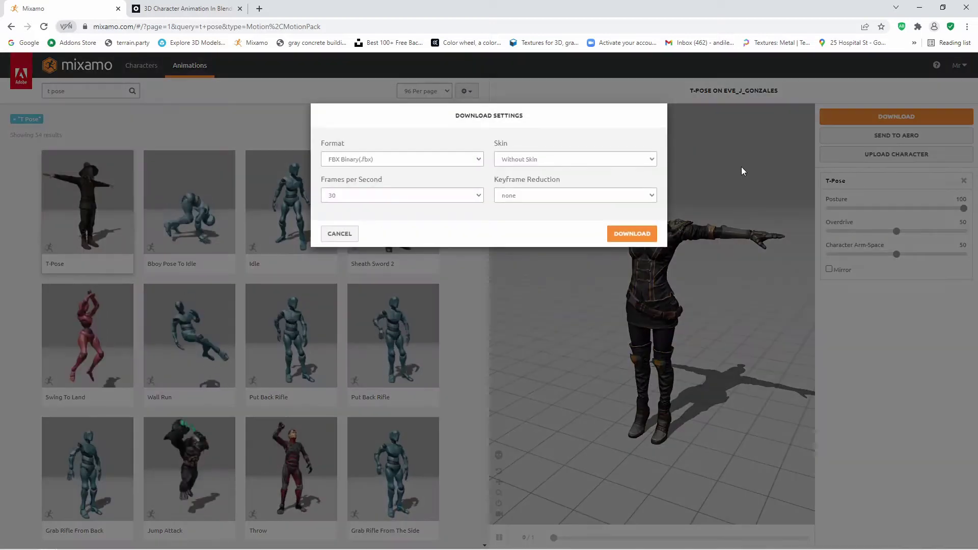
pyautogui.click(498, 159)
pyautogui.click(509, 159)
pyautogui.click(514, 158)
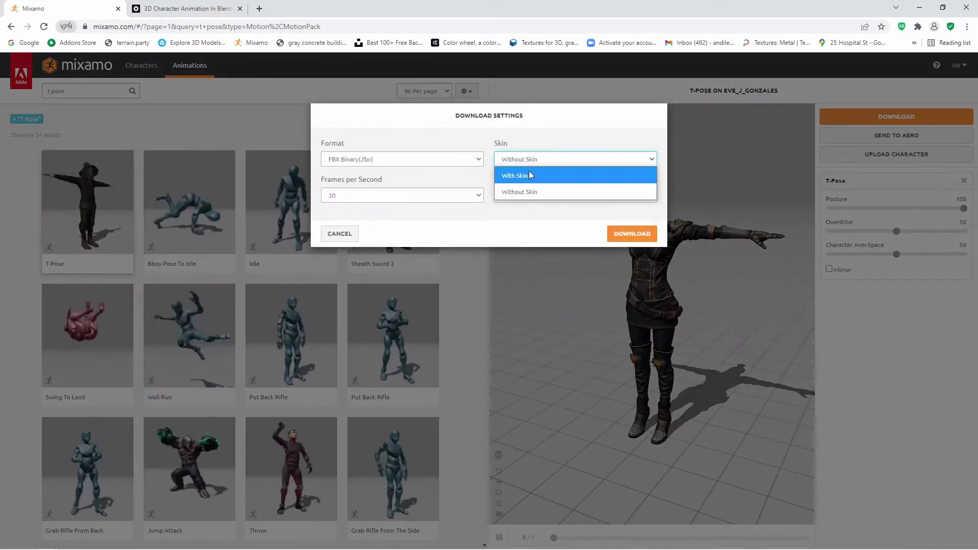
pyautogui.click(529, 172)
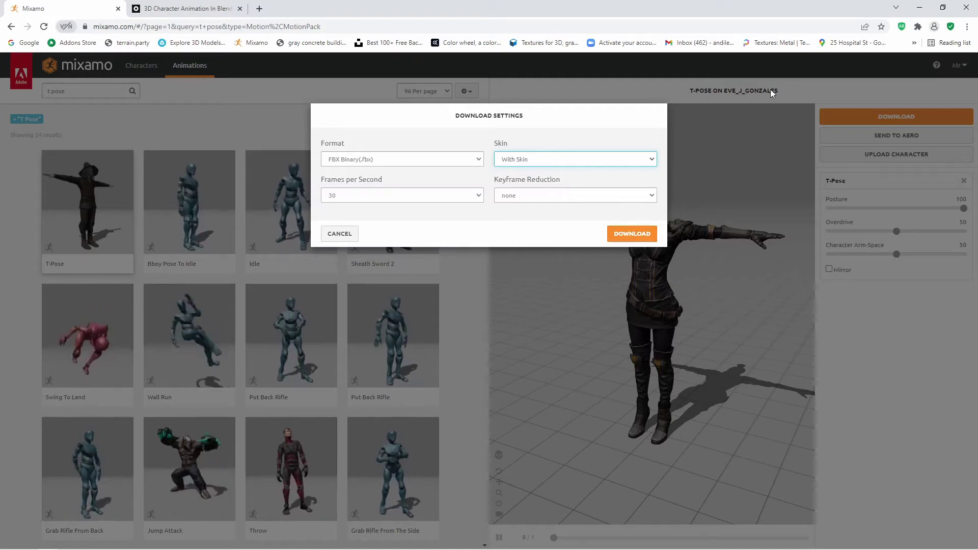
pyautogui.click(340, 234)
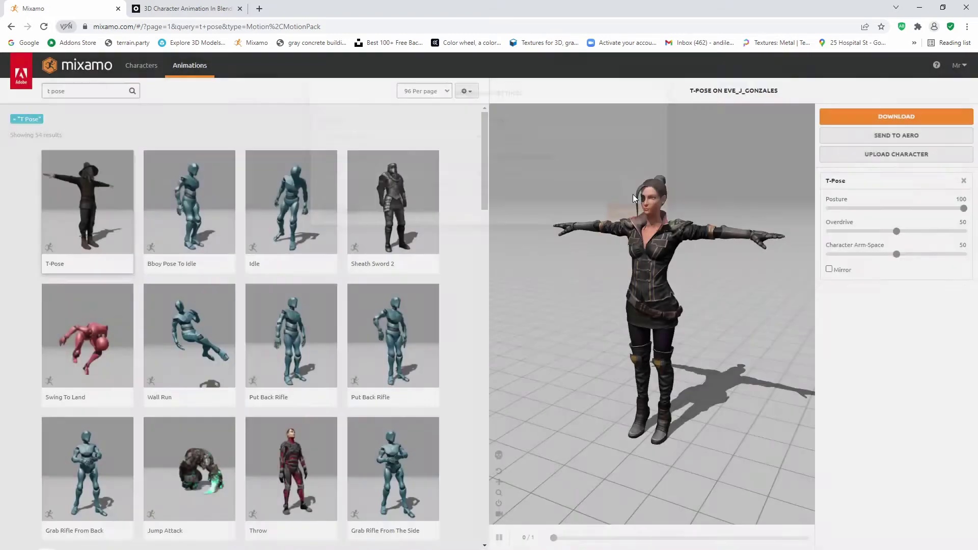
# - Search the Mixamo animations for "twerk" and switch to Blender
pyautogui.click(77, 97)
pyautogui.press('BackSpace')
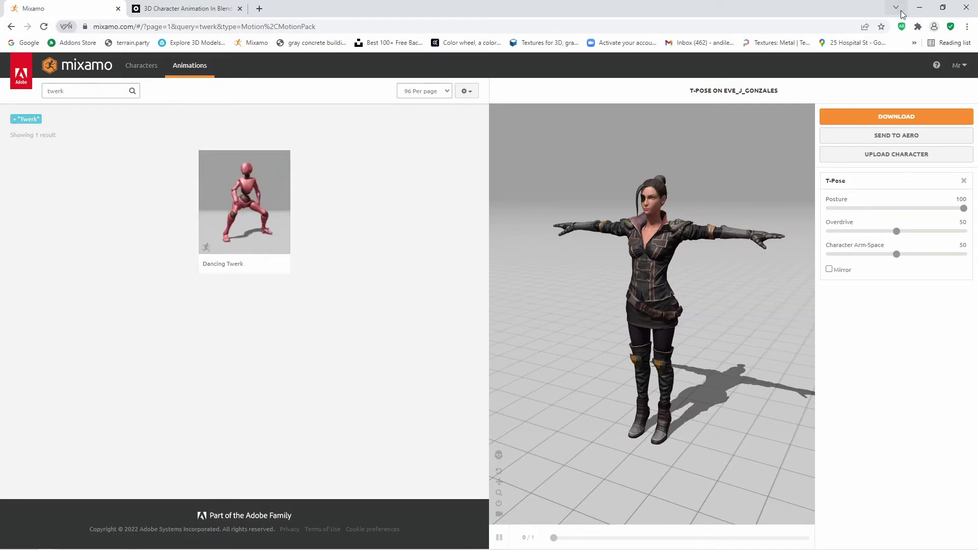
pyautogui.click(920, 8)
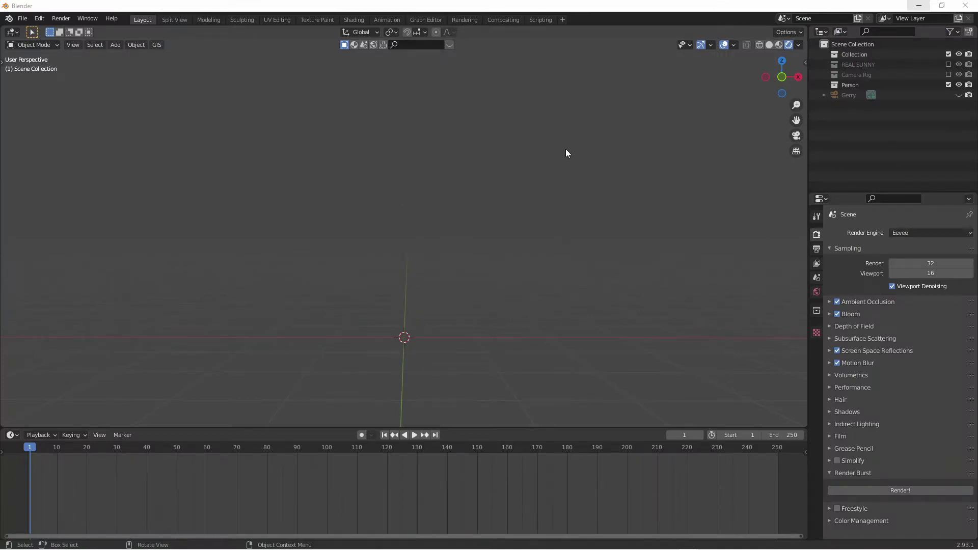
# - Show the Rokoko add-on's settings in the sidebar, collapse its open sections and expand Retargeting
pyautogui.press('n')
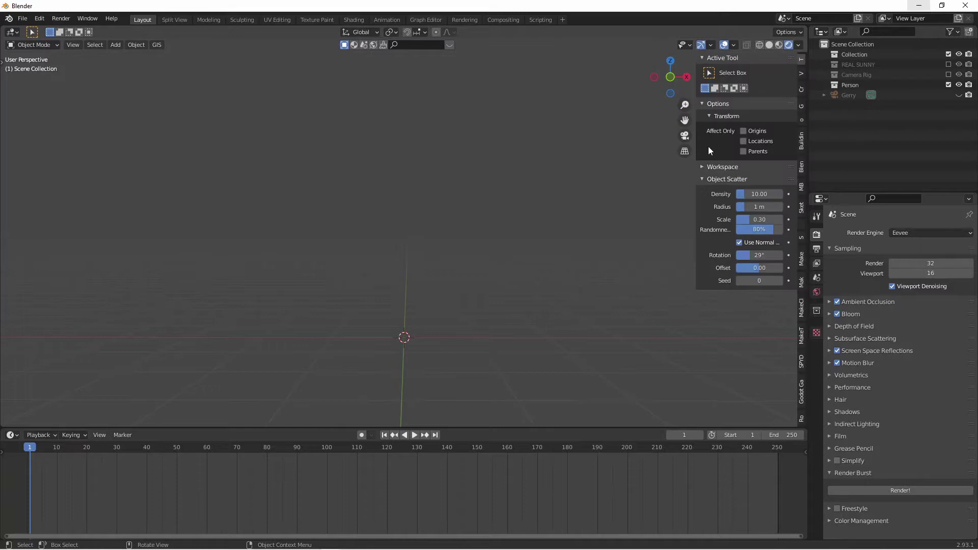
pyautogui.click(802, 419)
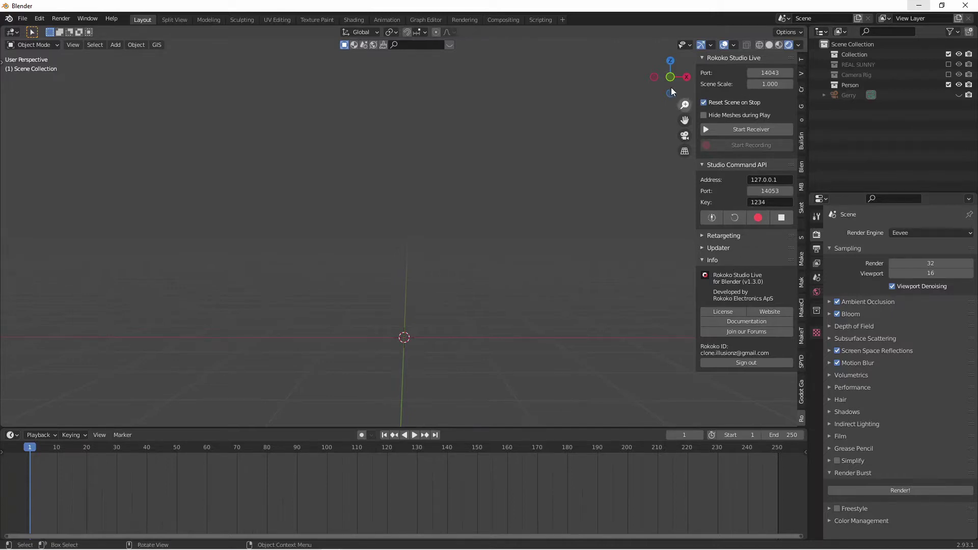
pyautogui.click(704, 58)
pyautogui.keyDown('ctrl'); pyautogui.click(725, 68); pyautogui.keyUp('ctrl')
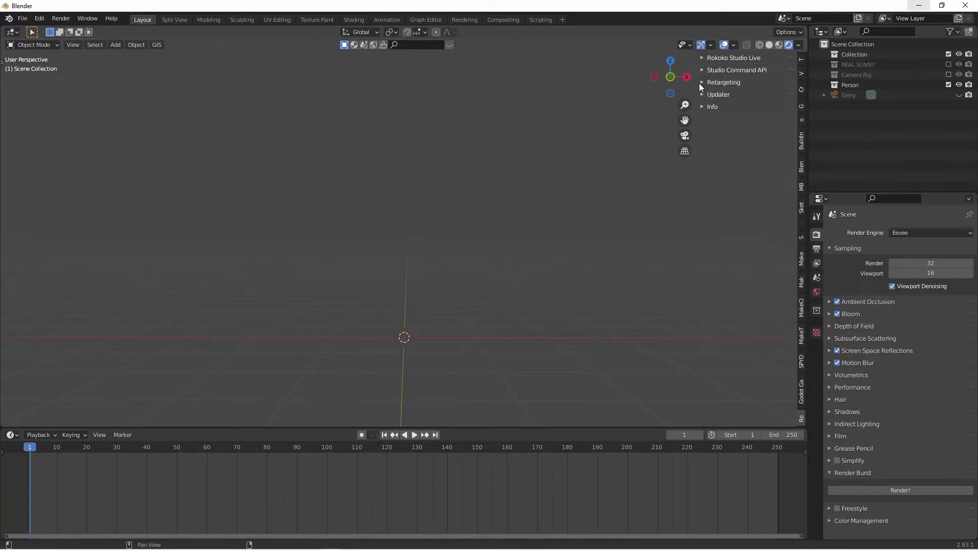
pyautogui.click(701, 83)
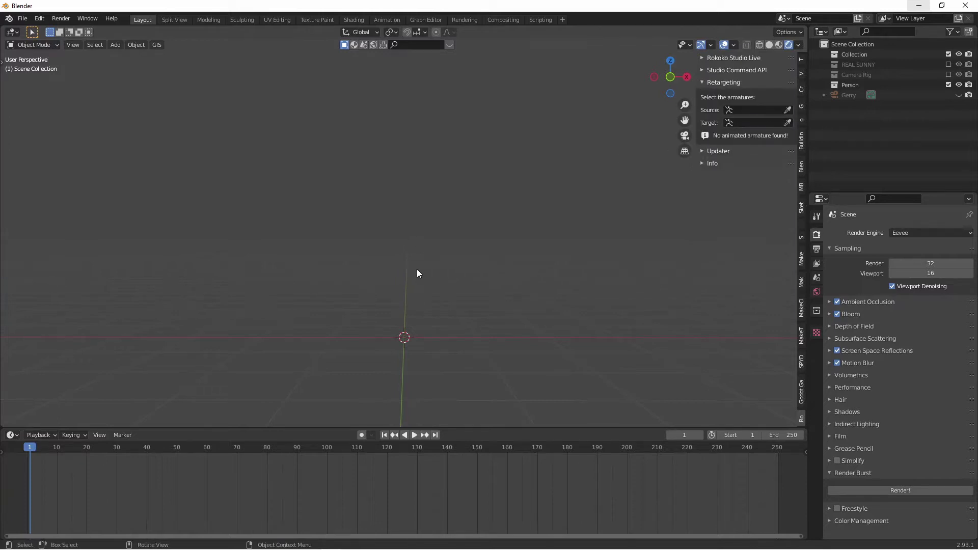
# - Import eve_j_gonzales.fbx from the Downloads folder as FBX, leaving Automatic Bone Orientation off
pyautogui.press('F4')
pyautogui.moveTo(445, 218)
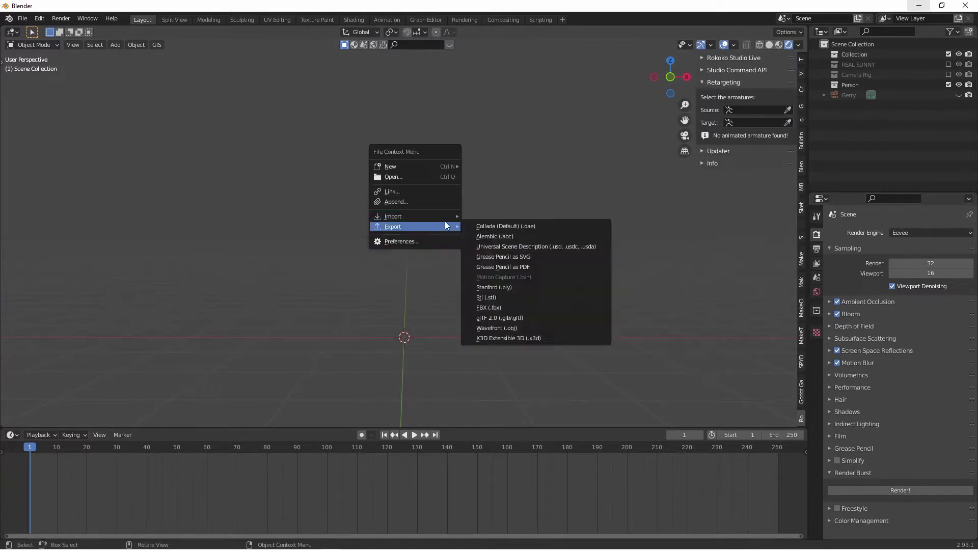
pyautogui.click(497, 297)
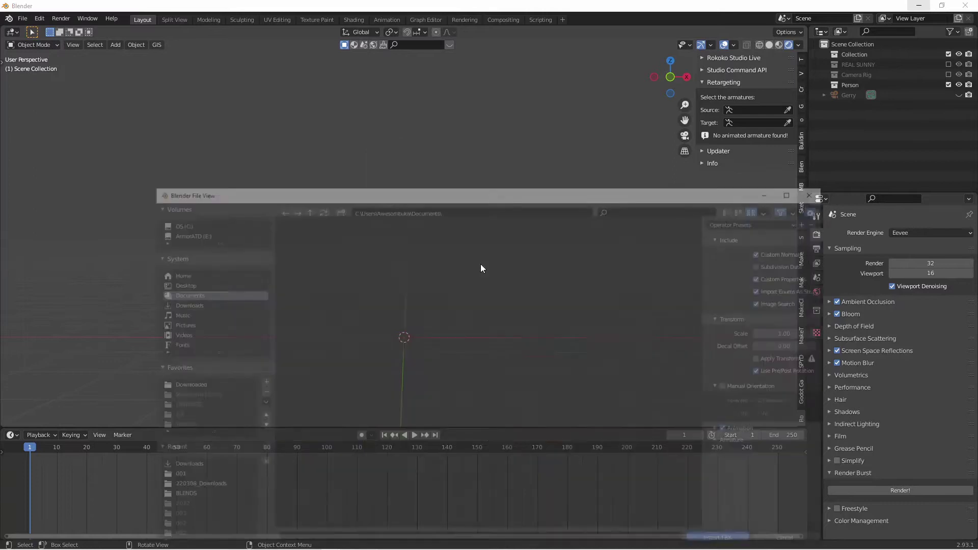
pyautogui.click(186, 305)
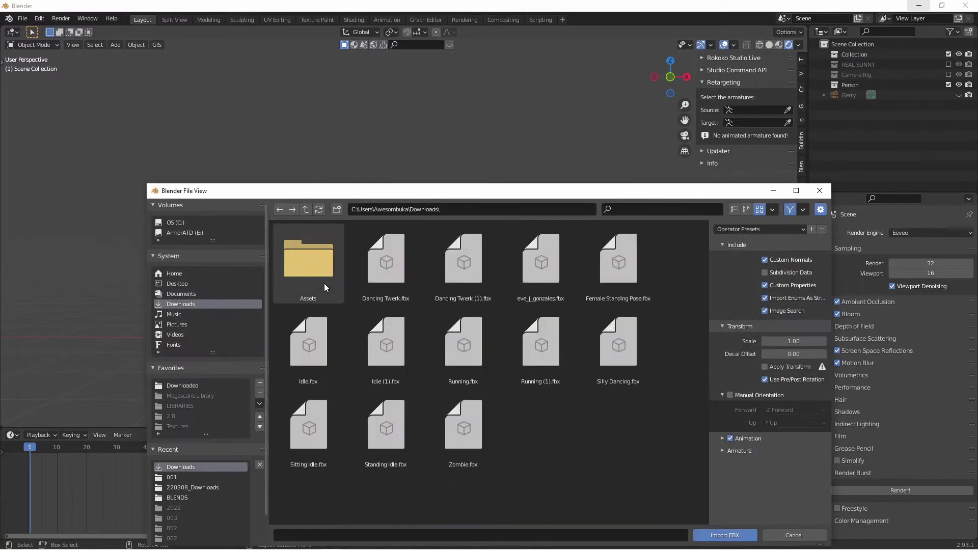
pyautogui.click(525, 266)
pyautogui.moveTo(627, 195); pyautogui.dragTo(539, 85)
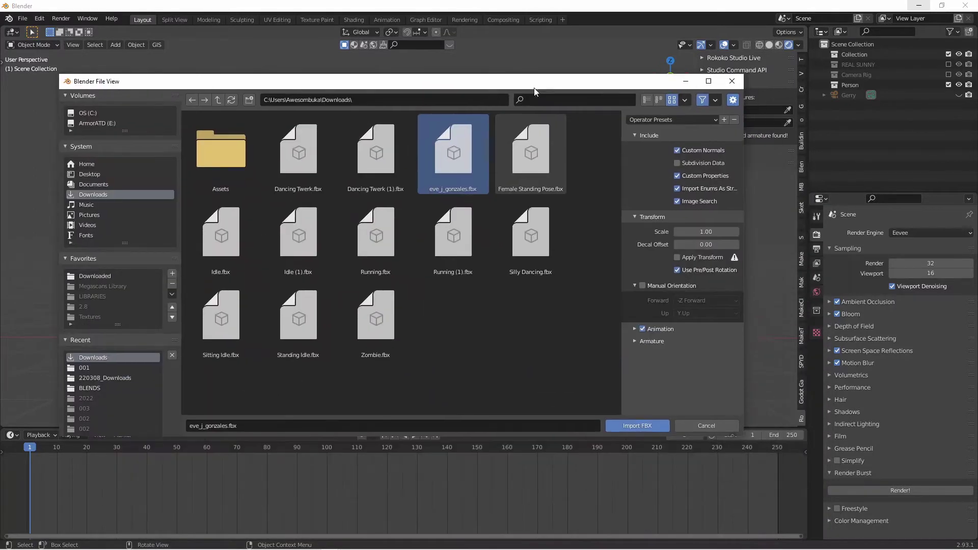
pyautogui.click(634, 341)
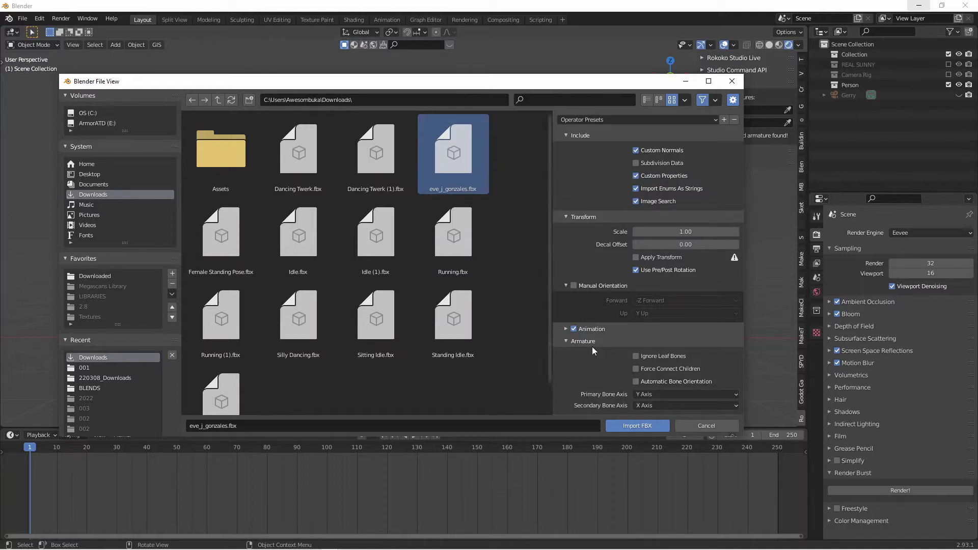
pyautogui.click(630, 431)
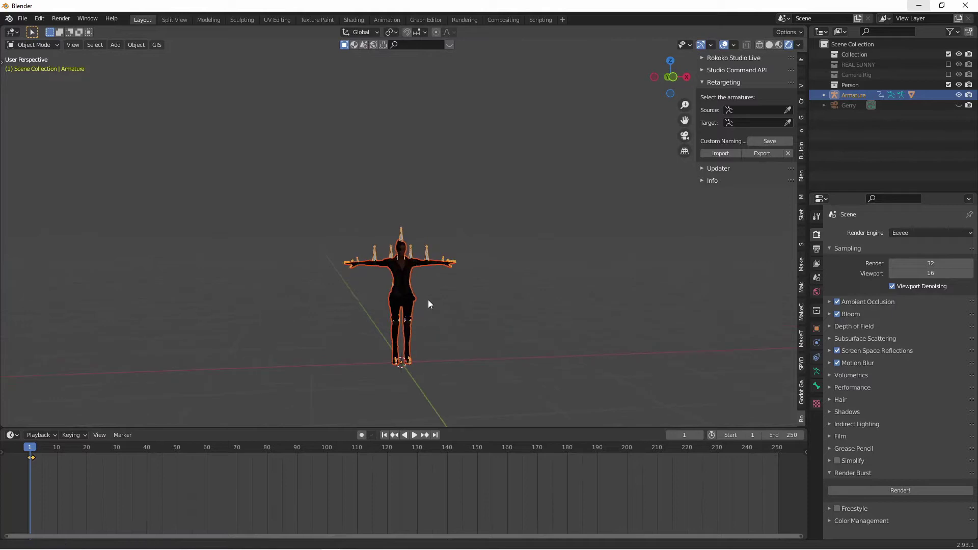
# - Deselect the imported character and switch the viewport shading to Material Preview
pyautogui.scroll(4, 427, 300)
pyautogui.click(467, 268)
pyautogui.click(779, 45)
pyautogui.moveTo(541, 200); pyautogui.dragTo(535, 214, button='middle')
pyautogui.keyDown('shift'); pyautogui.moveTo(535, 214); pyautogui.dragTo(490, 128, button='middle'); pyautogui.keyUp('shift')
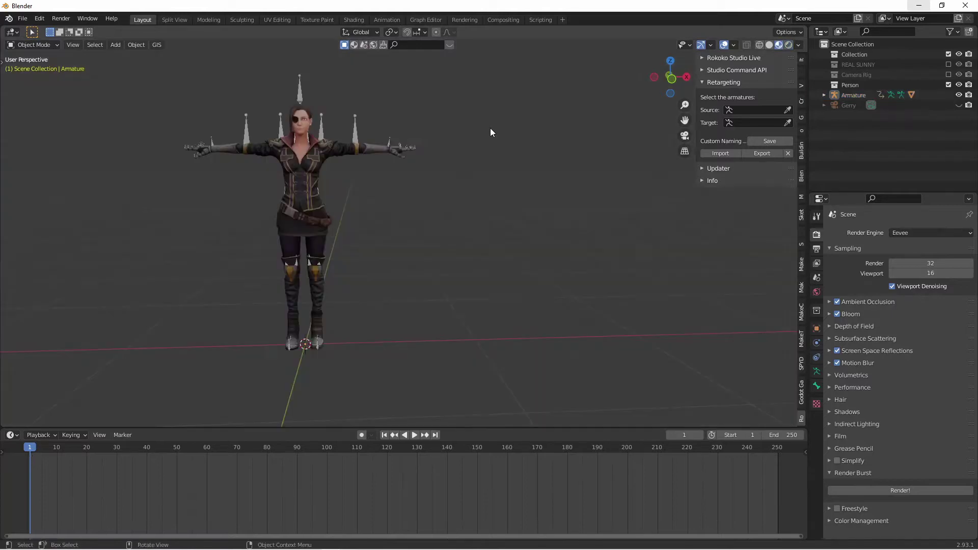
# - Move the character with its armature about 1.73 m in the negative direction along the global X axis
pyautogui.press('a')
pyautogui.press('g')
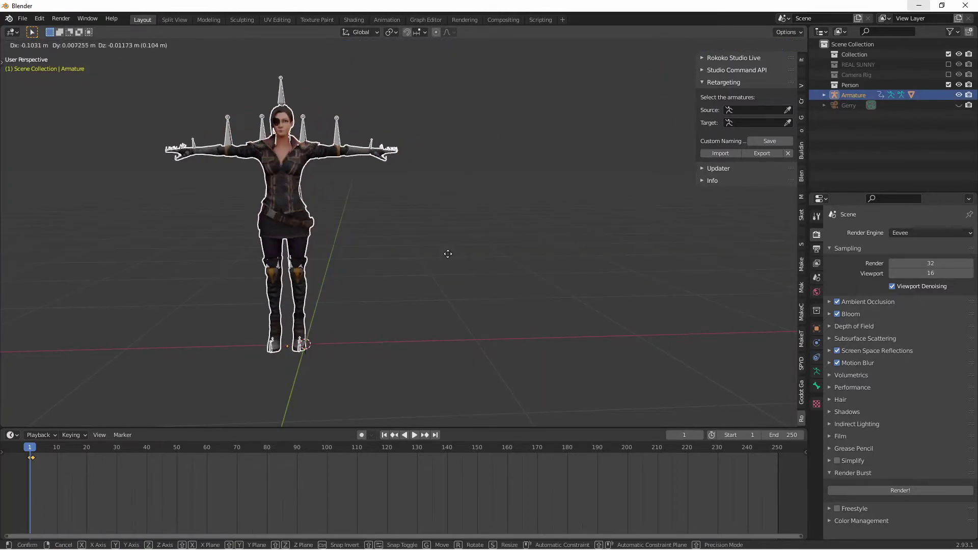
pyautogui.press('x')
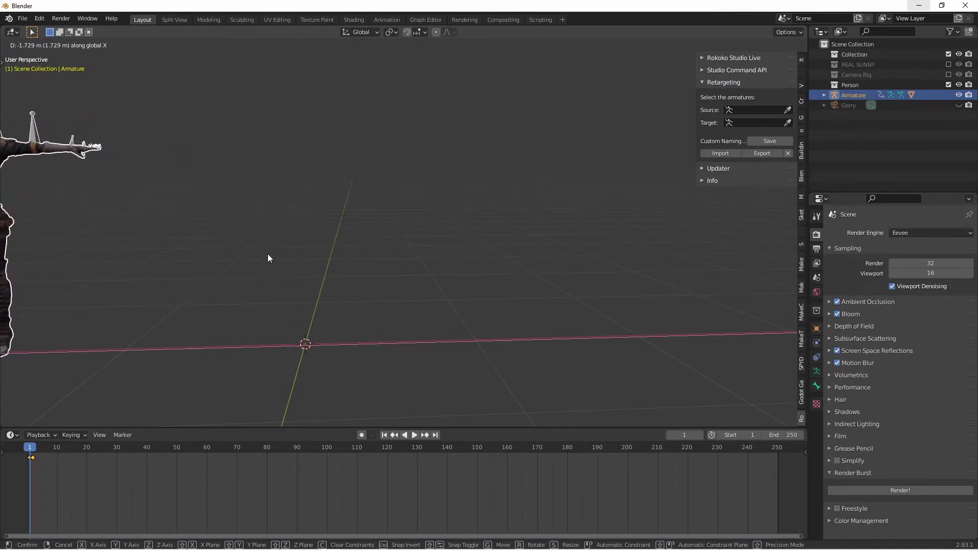
pyautogui.click(267, 254)
pyautogui.scroll(-3, 395, 243)
# - Import eve_j_gonzales.fbx from the Downloads folder again, with Automatic Bone Orientation enabled in the armature options
pyautogui.press('F4')
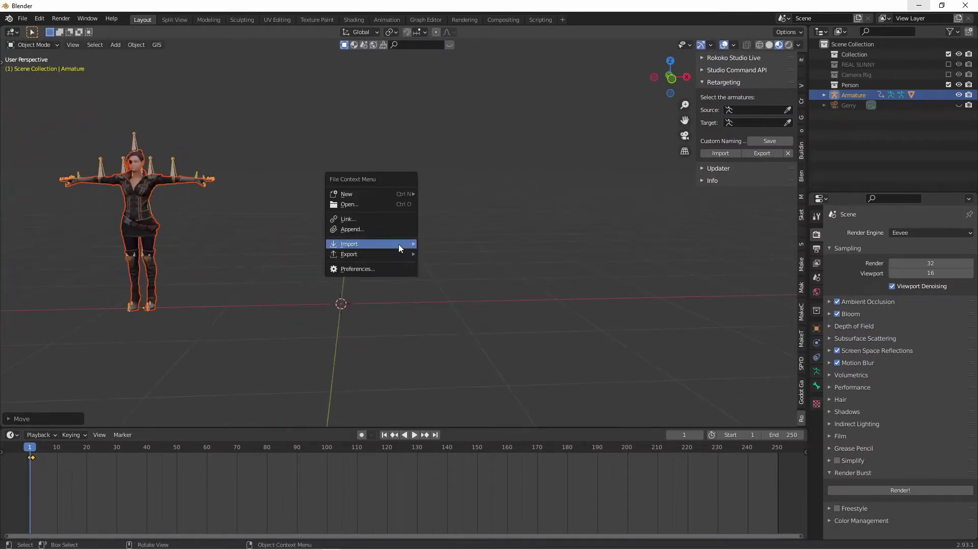
pyautogui.moveTo(388, 244)
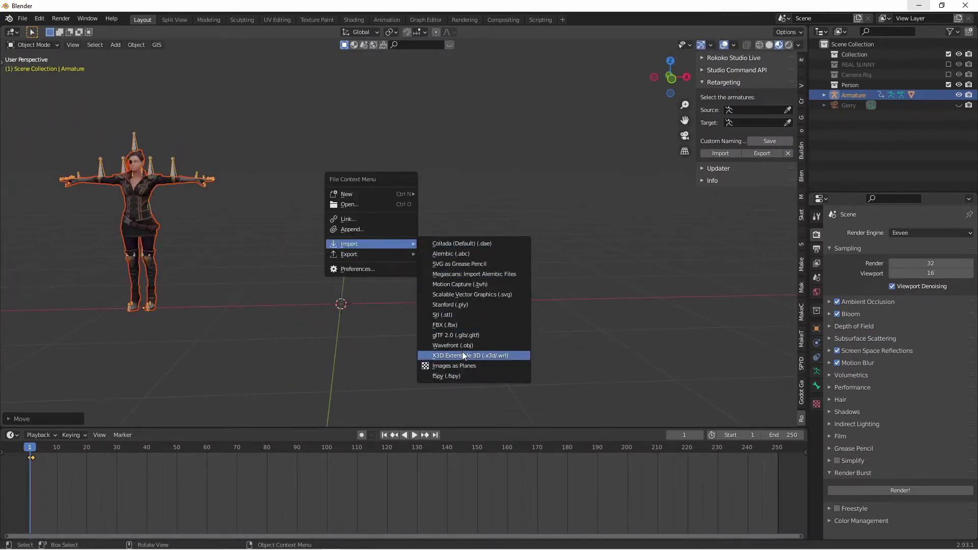
pyautogui.click(463, 324)
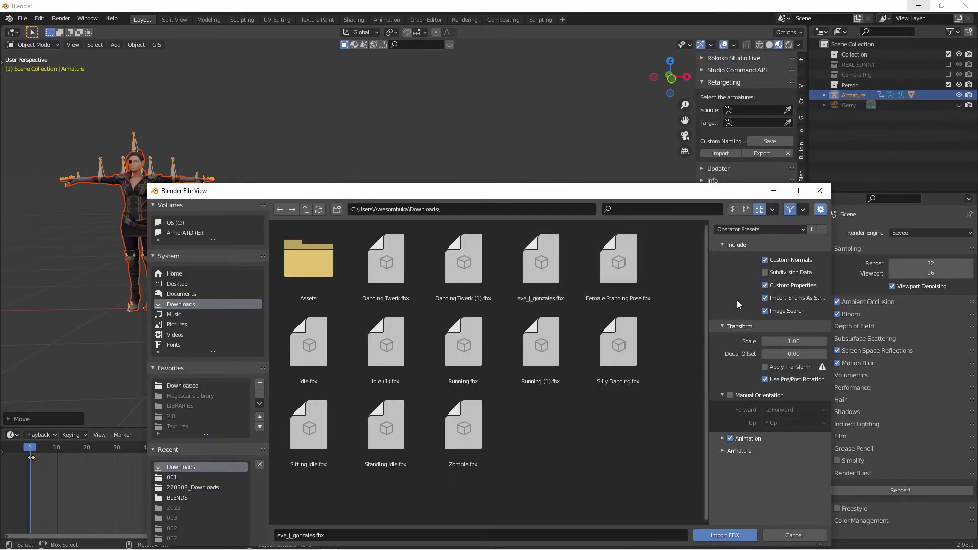
pyautogui.moveTo(662, 197); pyautogui.dragTo(587, 72)
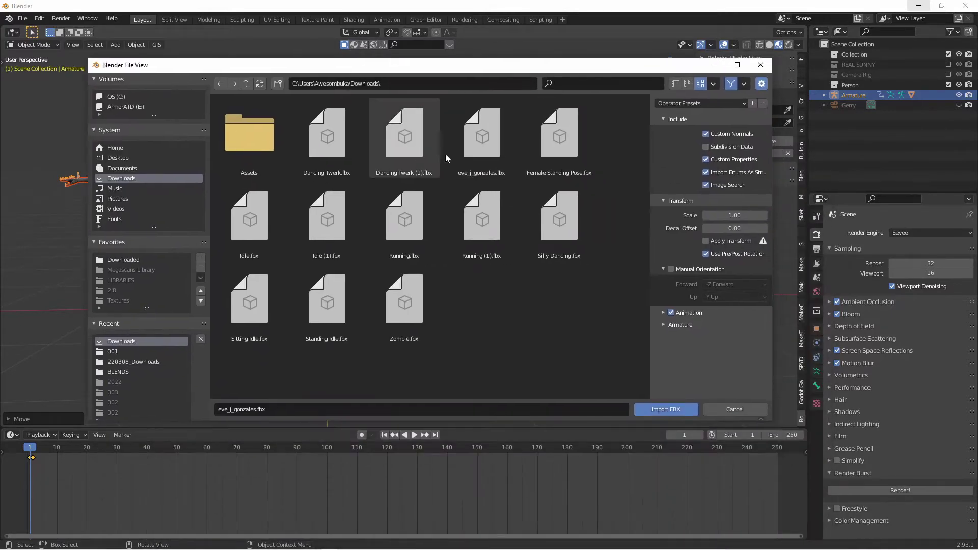
pyautogui.click(483, 142)
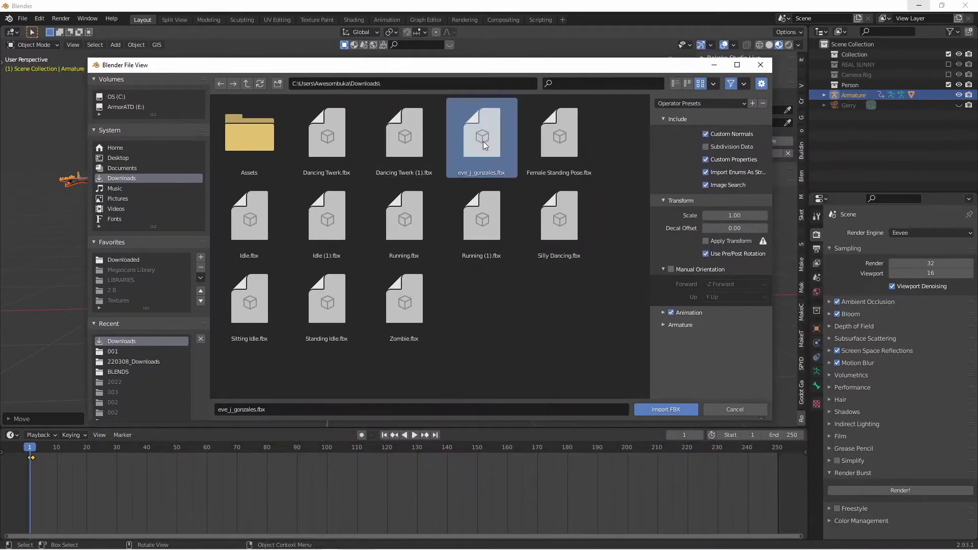
pyautogui.click(665, 326)
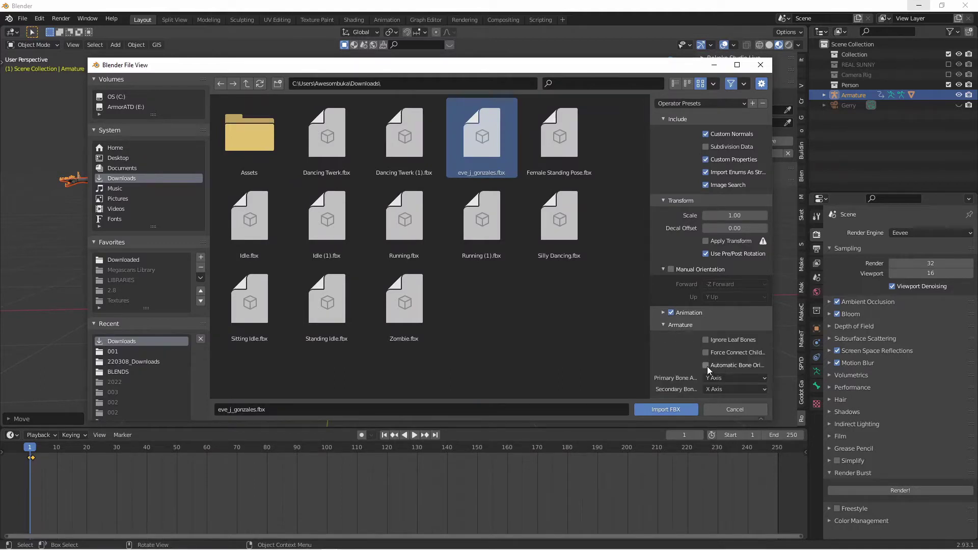
pyautogui.moveTo(648, 366); pyautogui.dragTo(594, 366)
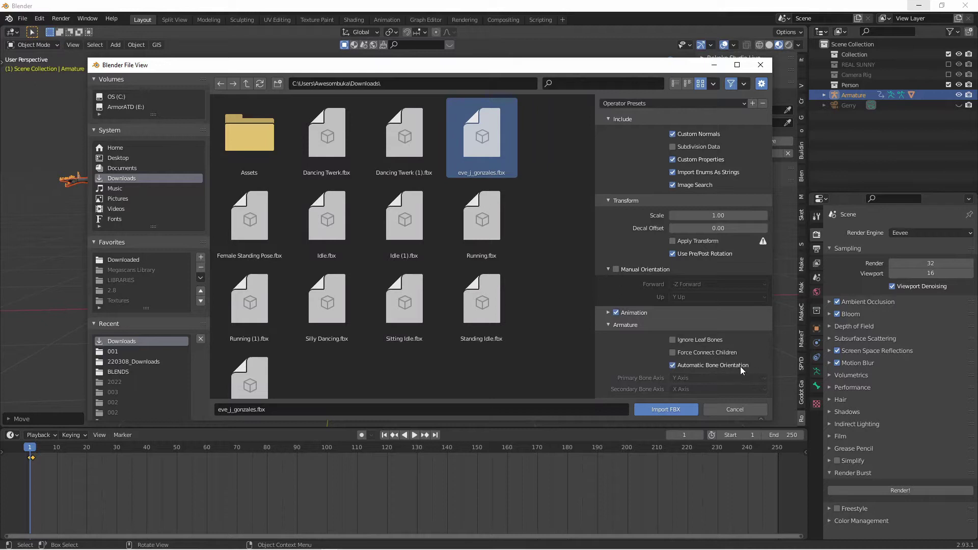
pyautogui.click(657, 411)
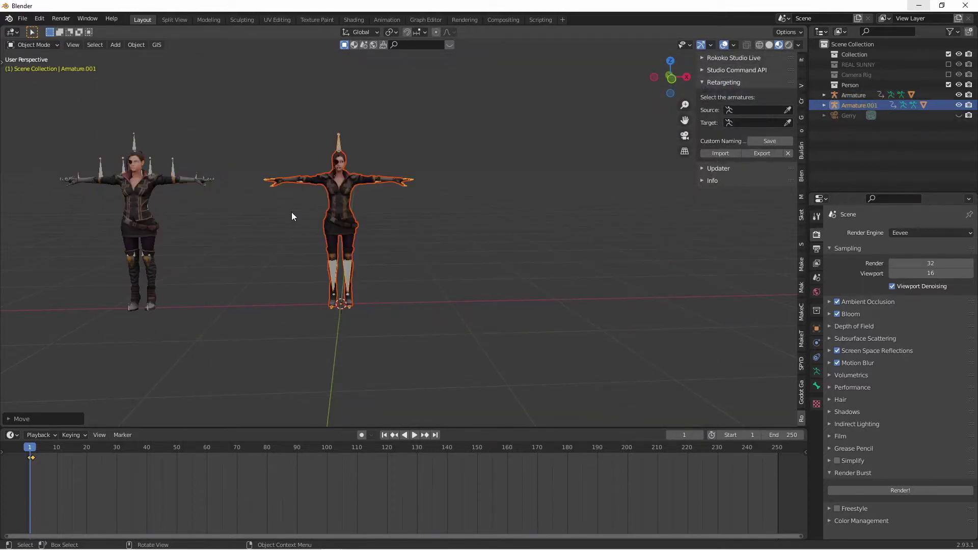
# - Switch the viewport to wireframe and compare the bone orientation of the two imported armatures by selecting each in turn
pyautogui.moveTo(357, 212); pyautogui.dragTo(532, 244, button='middle')
pyautogui.hotkey('shift', 'z')
pyautogui.click(473, 257)
pyautogui.keyDown('shift'); pyautogui.moveTo(367, 209); pyautogui.dragTo(367, 162, button='middle'); pyautogui.keyUp('shift')
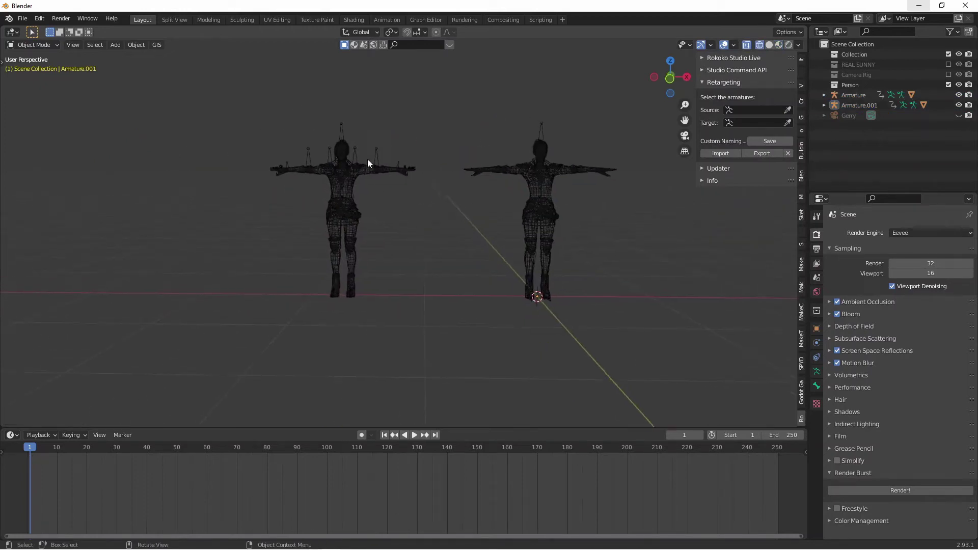
pyautogui.click(379, 166)
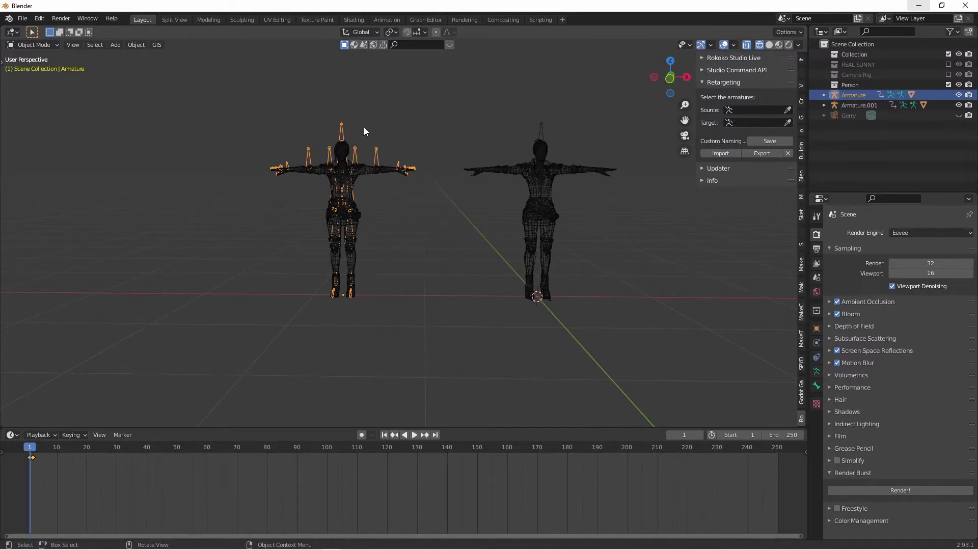
pyautogui.click(539, 124)
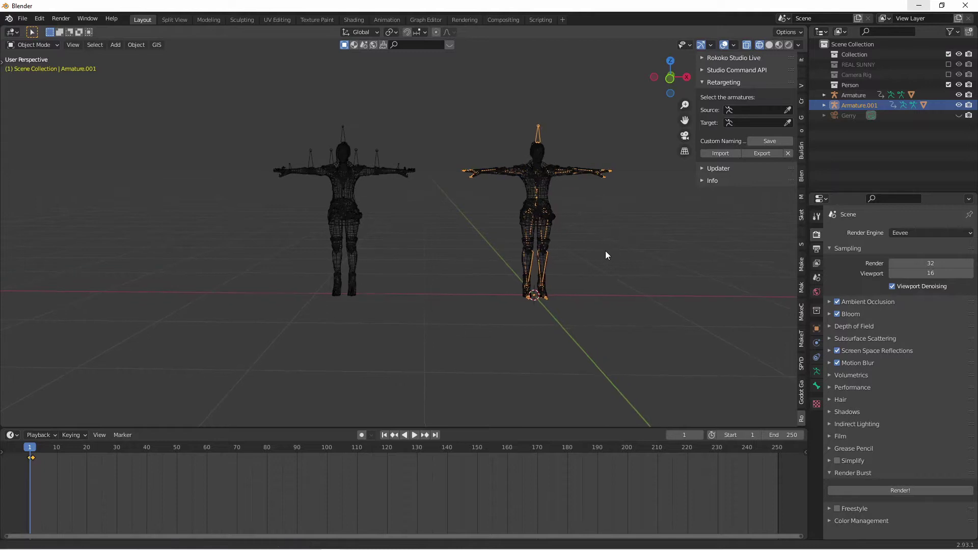
# - Delete the first imported character, mesh and armature, and return the viewport shading to Material Preview
pyautogui.click(354, 160)
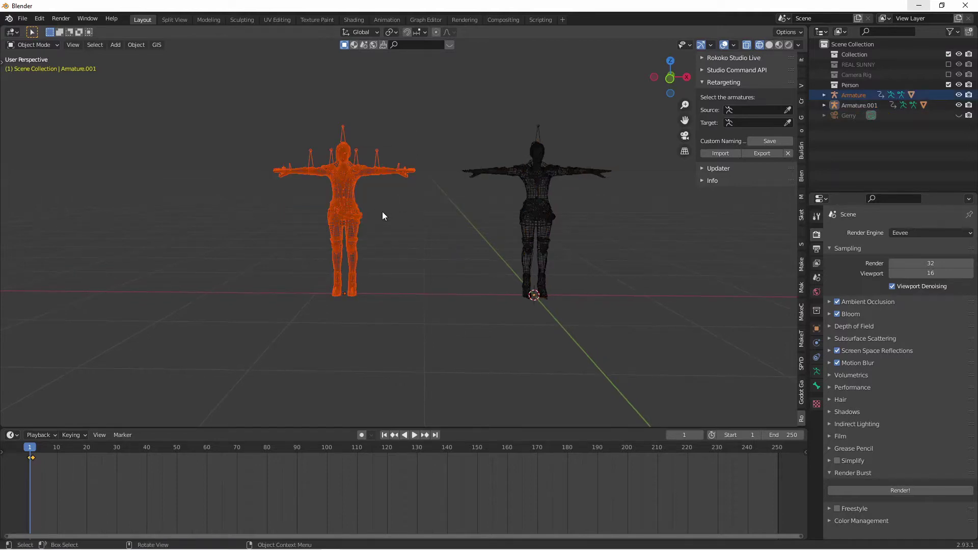
pyautogui.press('x')
pyautogui.click(388, 213)
pyautogui.press('z')
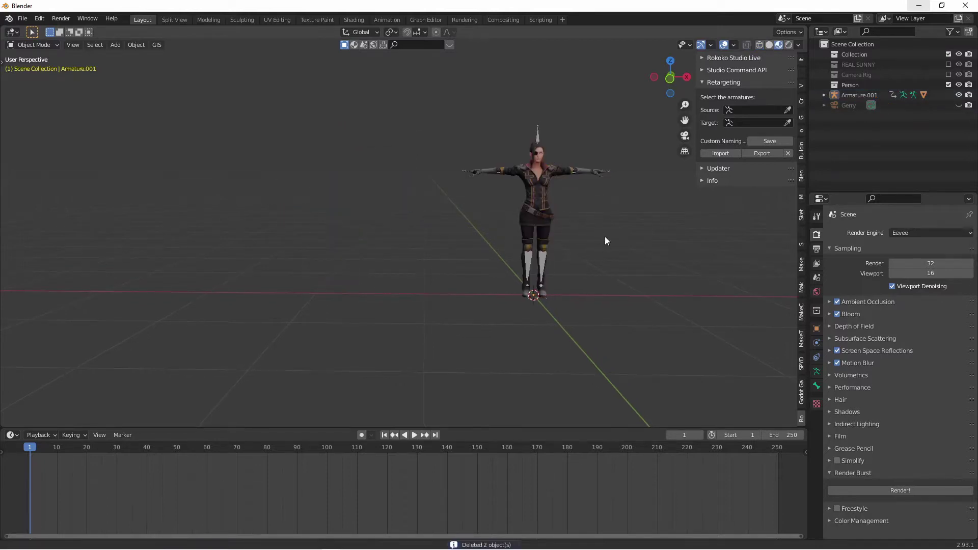
# - Move the remaining character with its armature in the negative direction along the global X axis, clear of the origin
pyautogui.moveTo(605, 236); pyautogui.dragTo(553, 127, button='middle')
pyautogui.moveTo(605, 128); pyautogui.dragTo(484, 261)
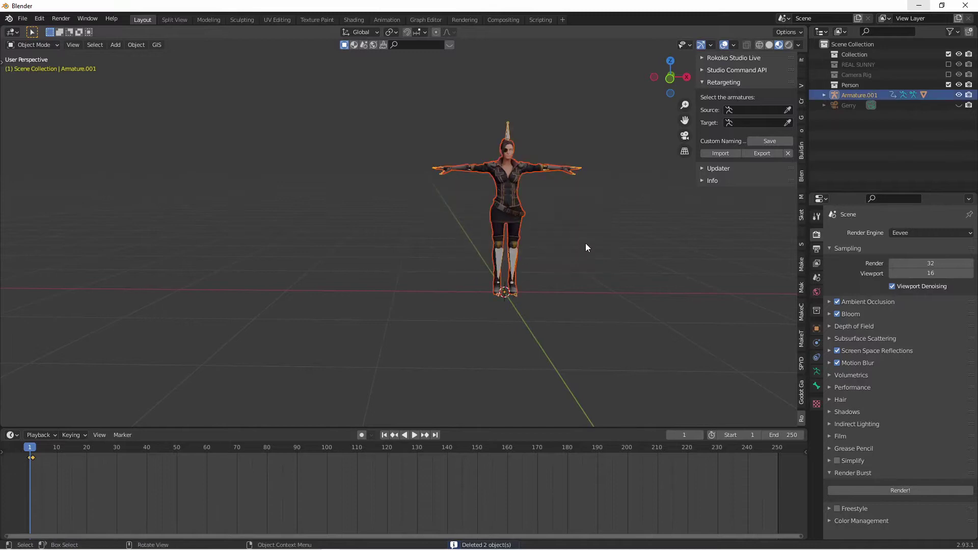
pyautogui.press('g')
pyautogui.press('x')
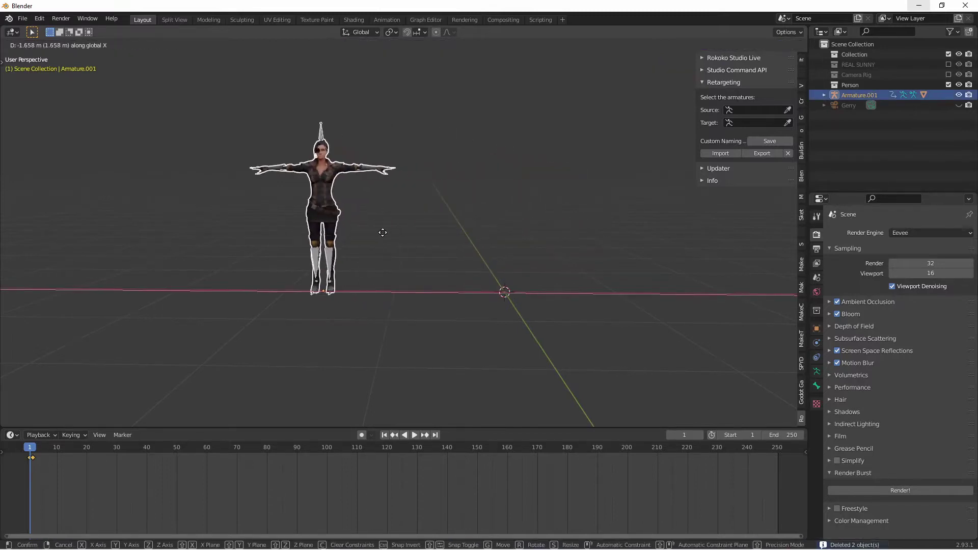
pyautogui.click(381, 238)
# - Import Dancing Twerk (1).fbx from the Downloads folder as FBX, with Automatic Bone Orientation enabled in the armature options
pyautogui.press('F4')
pyautogui.moveTo(500, 213)
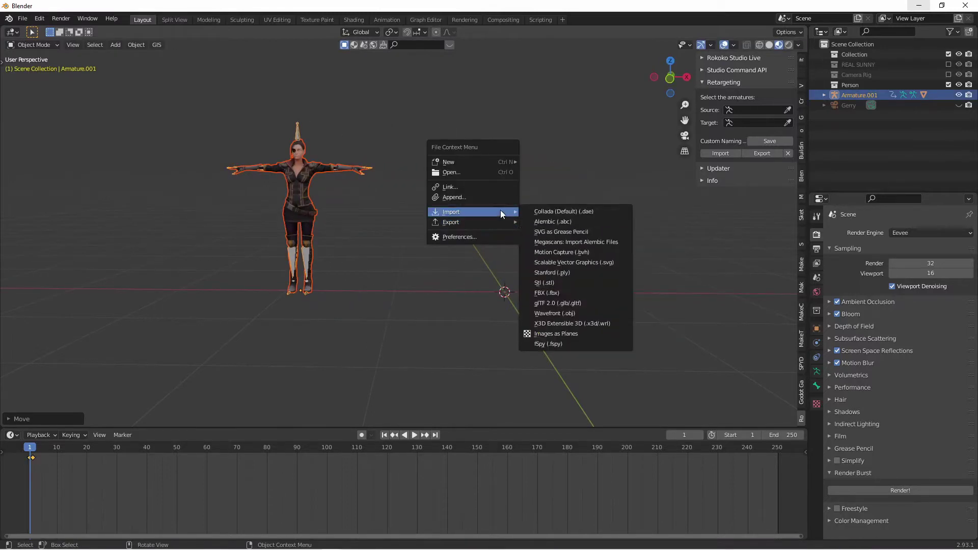
pyautogui.click(575, 293)
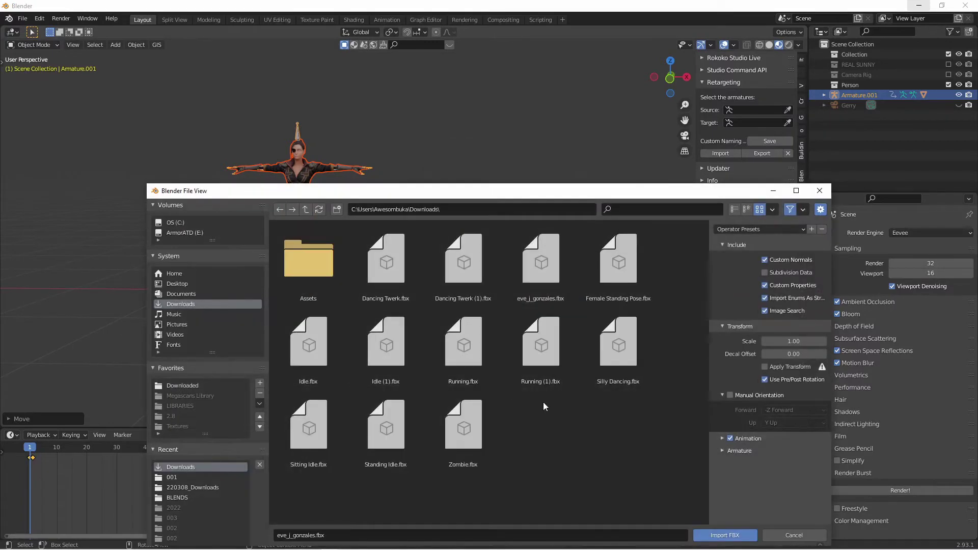
pyautogui.click(541, 263)
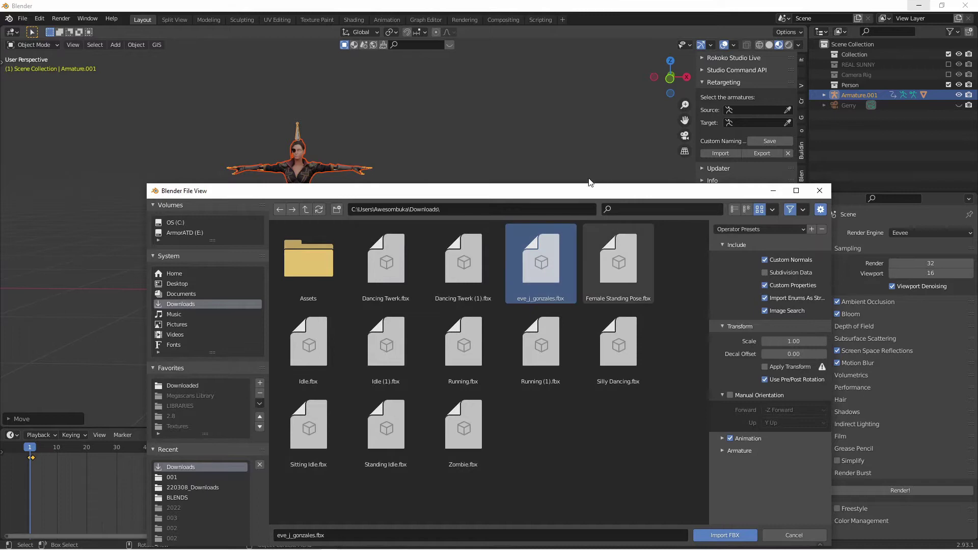
pyautogui.moveTo(579, 197); pyautogui.dragTo(586, 138)
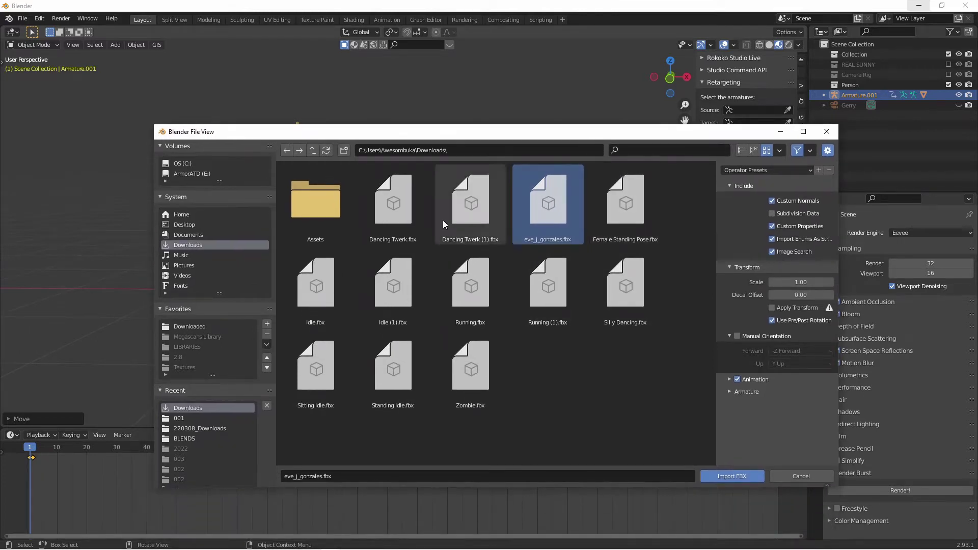
pyautogui.click(475, 199)
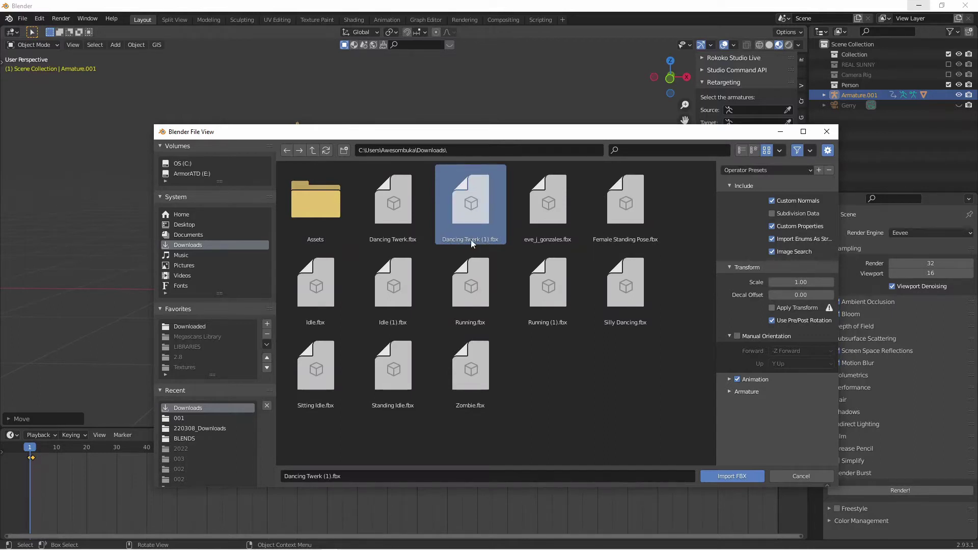
pyautogui.click(742, 392)
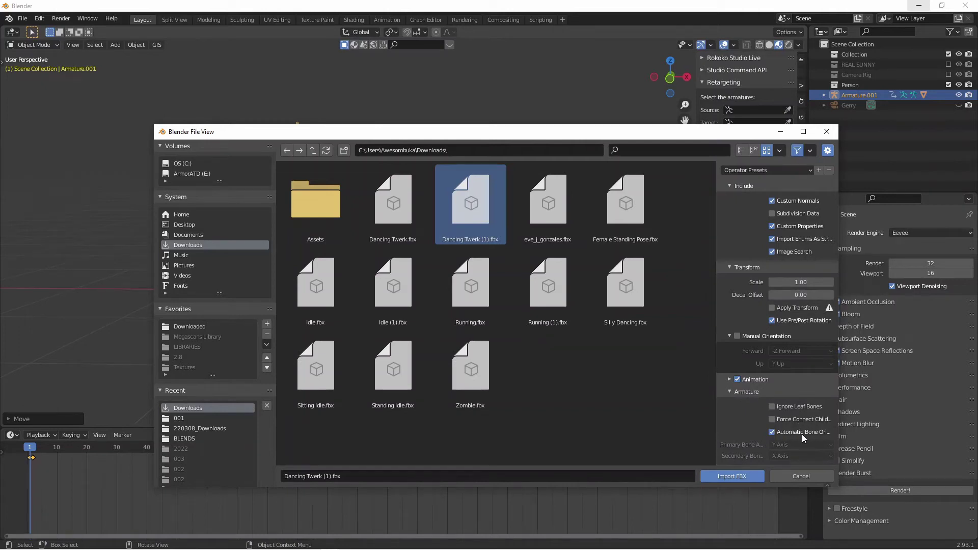
pyautogui.click(732, 476)
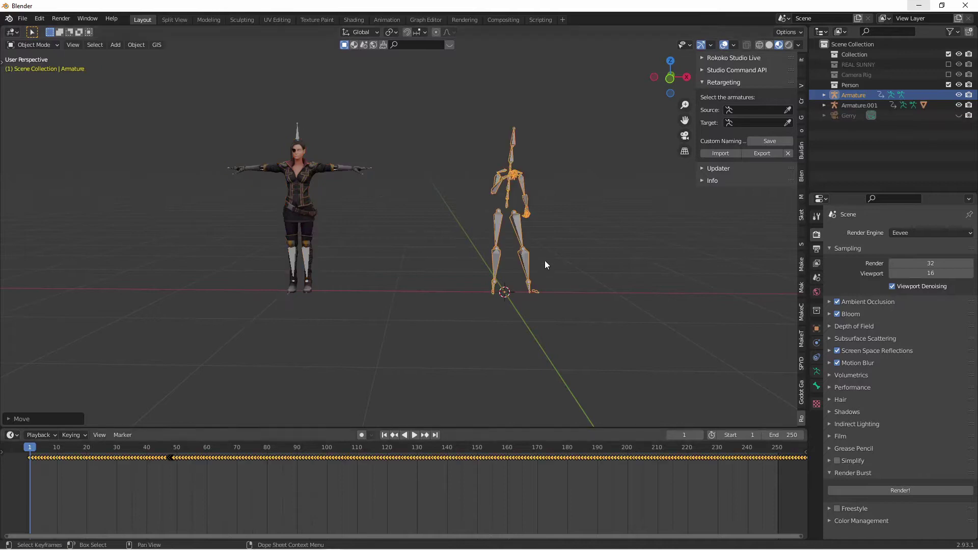
# - Play back the imported dance armature's animation and switch the viewport to Solid shading
pyautogui.moveTo(493, 302); pyautogui.dragTo(533, 310, button='middle')
pyautogui.click(520, 322)
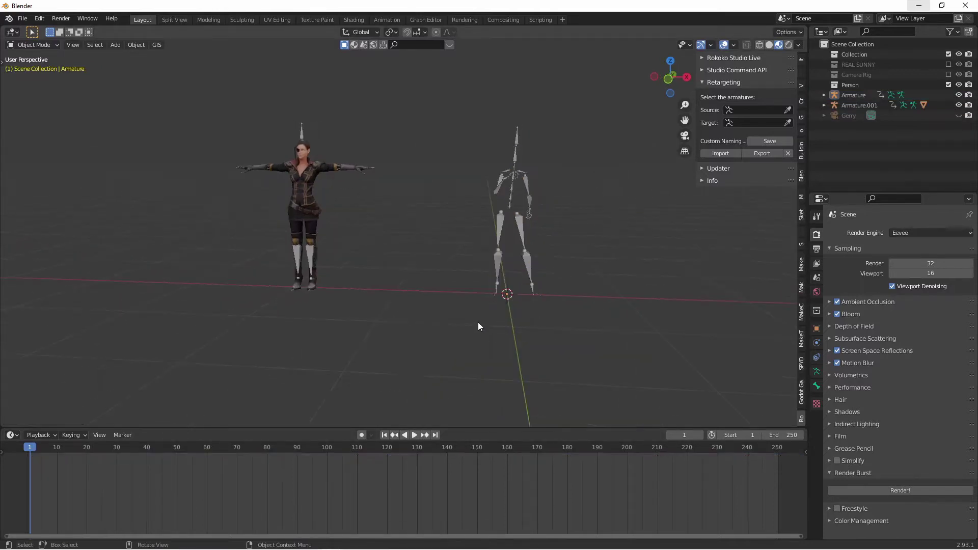
pyautogui.moveTo(478, 322); pyautogui.dragTo(574, 286, button='middle')
pyautogui.press('space')
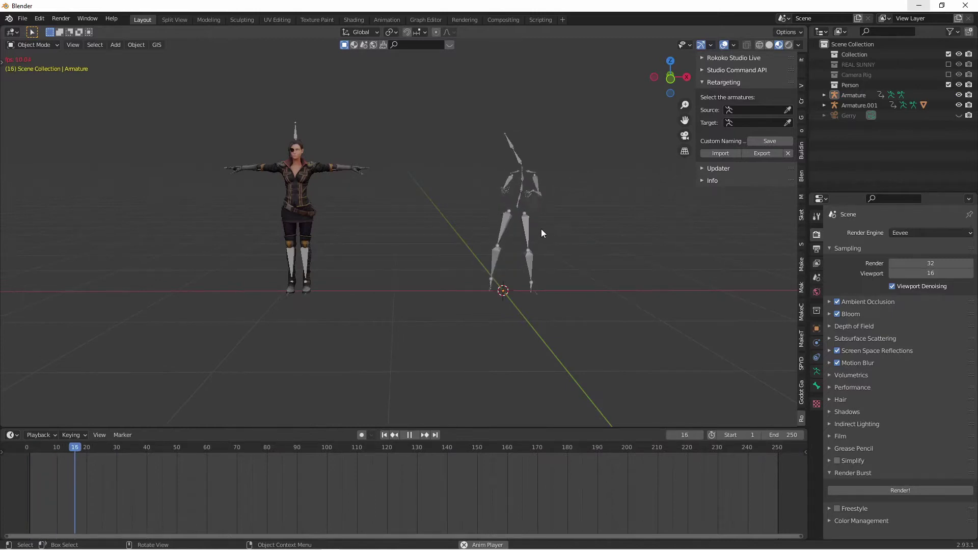
pyautogui.press('space')
pyautogui.click(769, 45)
pyautogui.moveTo(637, 111); pyautogui.dragTo(607, 233, button='middle')
pyautogui.press('space')
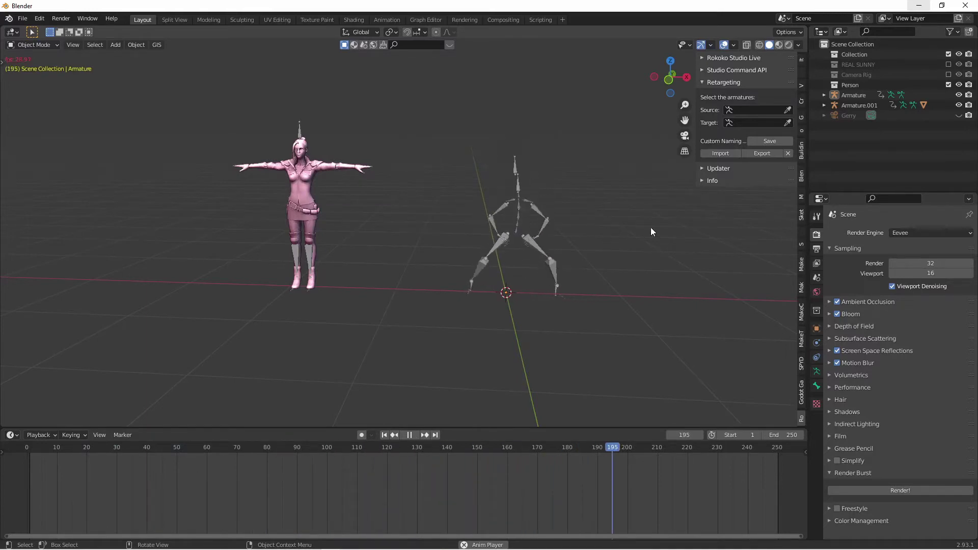
# - Set the scene end frame to 456 to cover the dance armature's keyframes, and scrub through the motion in the timeline
pyautogui.click(552, 248)
pyautogui.press('space')
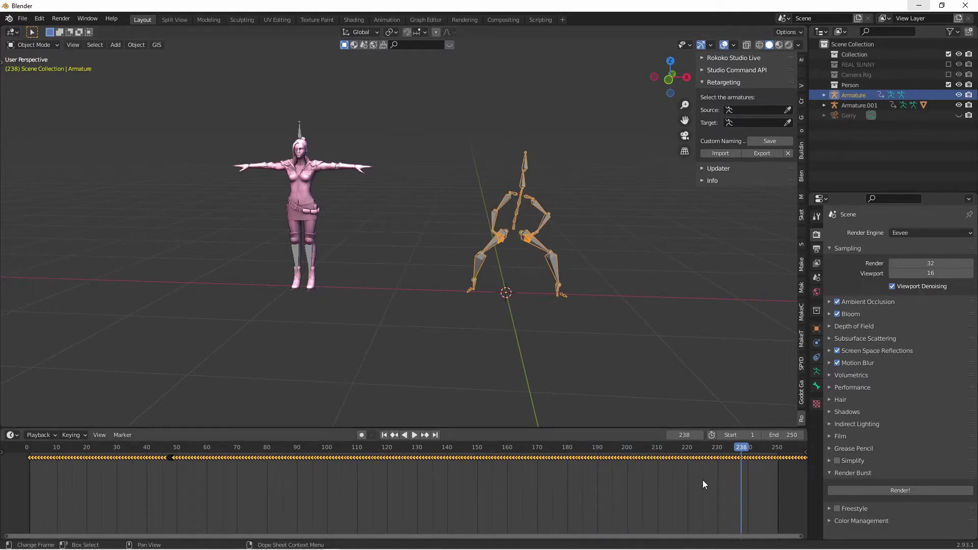
pyautogui.click(787, 436)
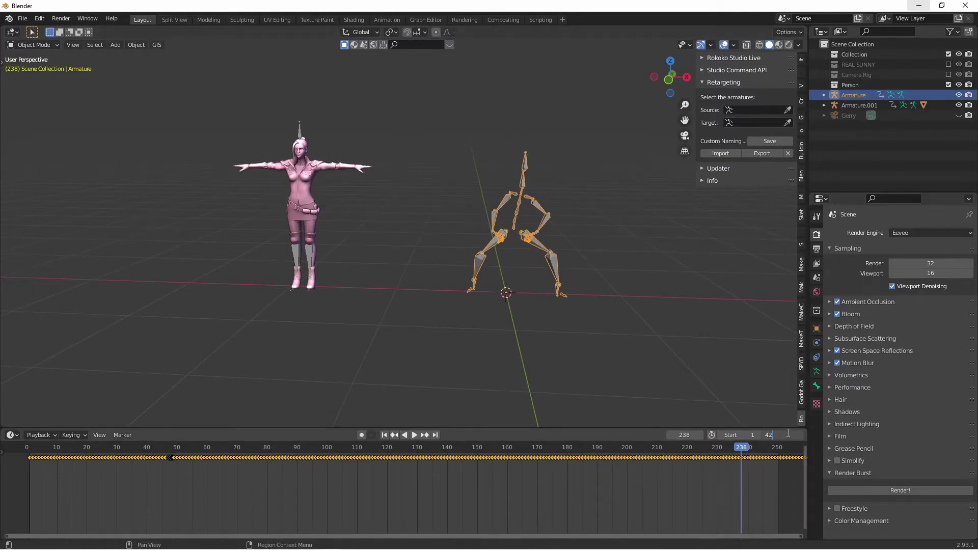
pyautogui.write('422')
pyautogui.press('BackSpace')
pyautogui.press('BackSpace')
pyautogui.write('56')
pyautogui.press('Return')
pyautogui.press('Home')
pyautogui.press('space')
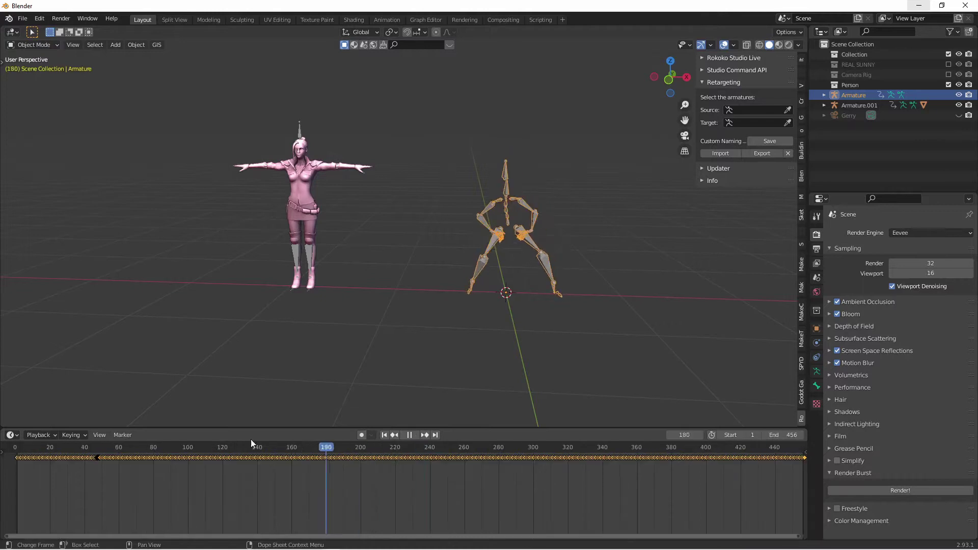
pyautogui.moveTo(243, 446); pyautogui.dragTo(349, 419)
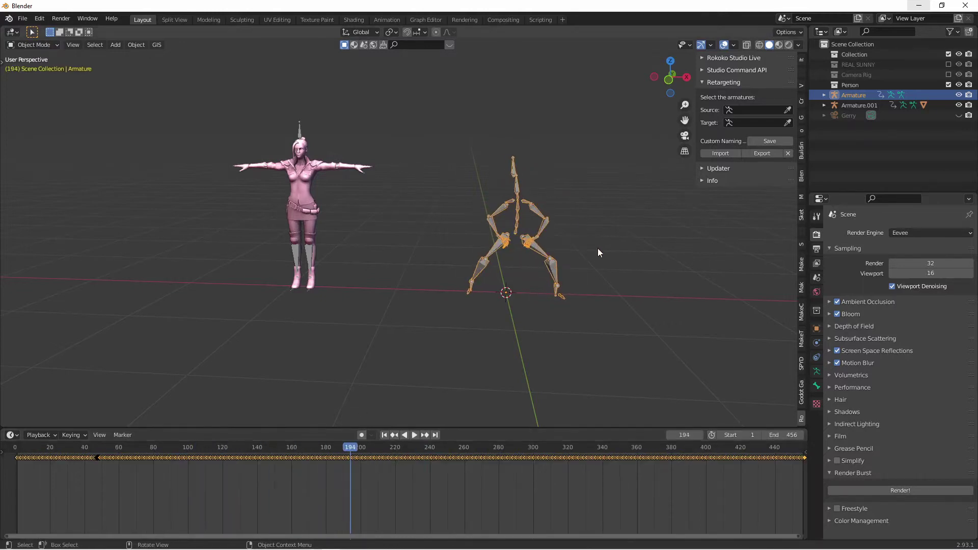
# - Set the dance armature as the retargeting source and the character's armature as the target, and build the bone list
pyautogui.moveTo(598, 249); pyautogui.dragTo(477, 161, button='middle')
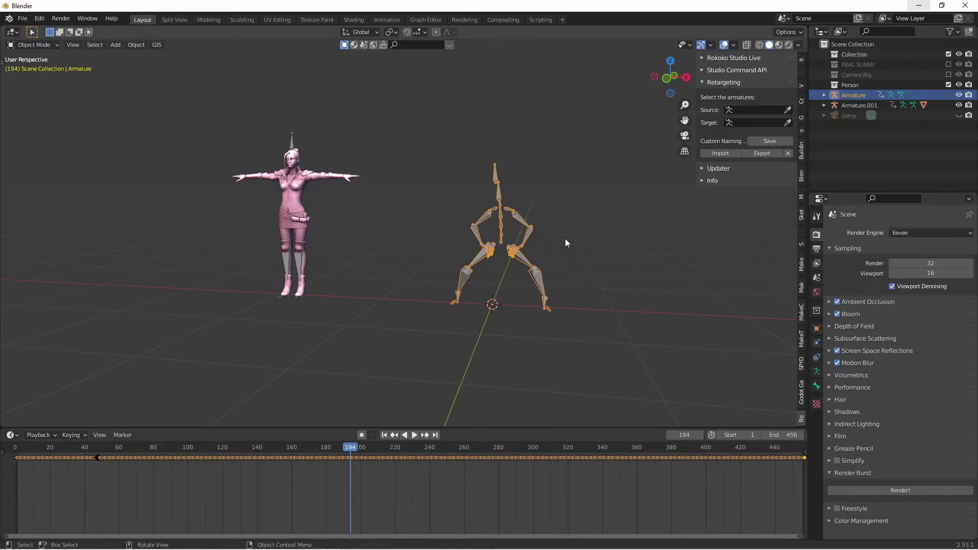
pyautogui.click(655, 317)
pyautogui.moveTo(655, 316); pyautogui.dragTo(471, 169, button='middle')
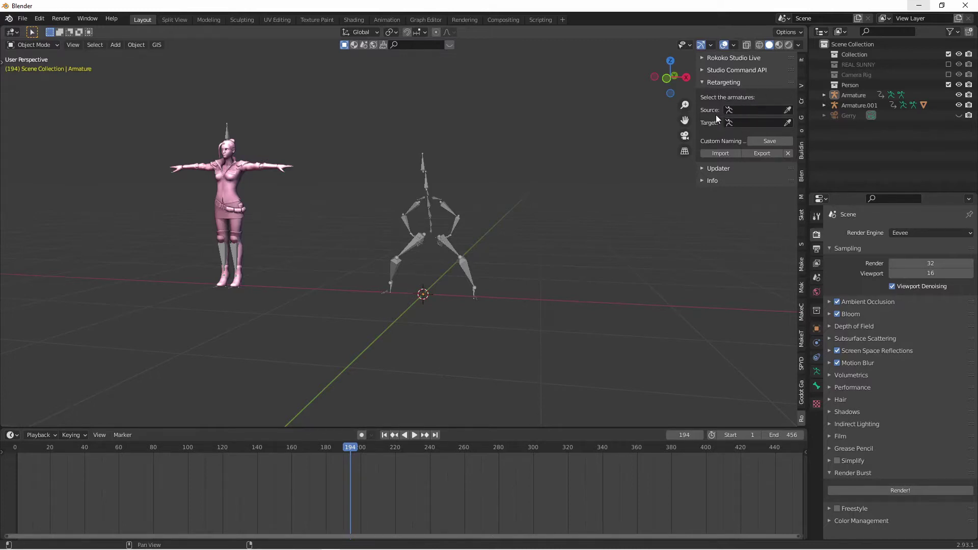
pyautogui.click(788, 110)
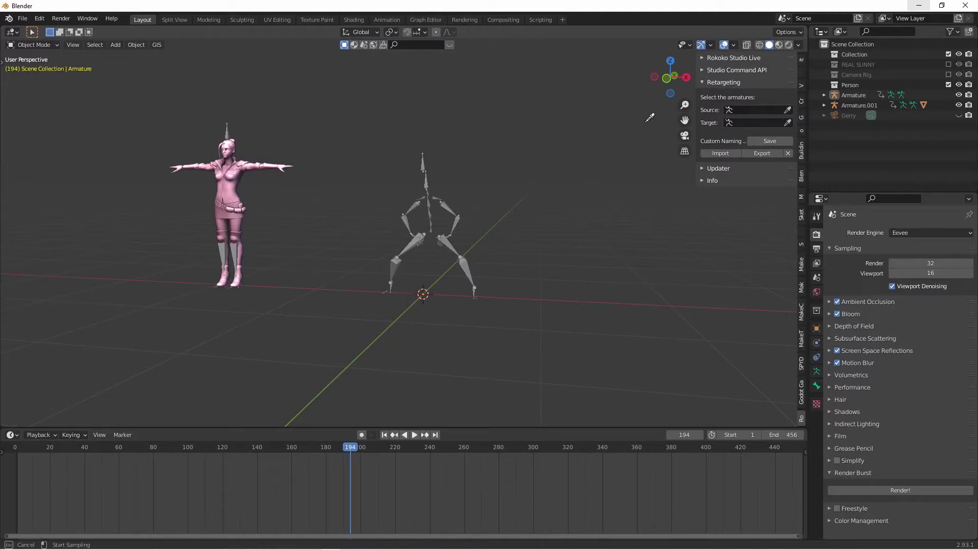
pyautogui.click(444, 175)
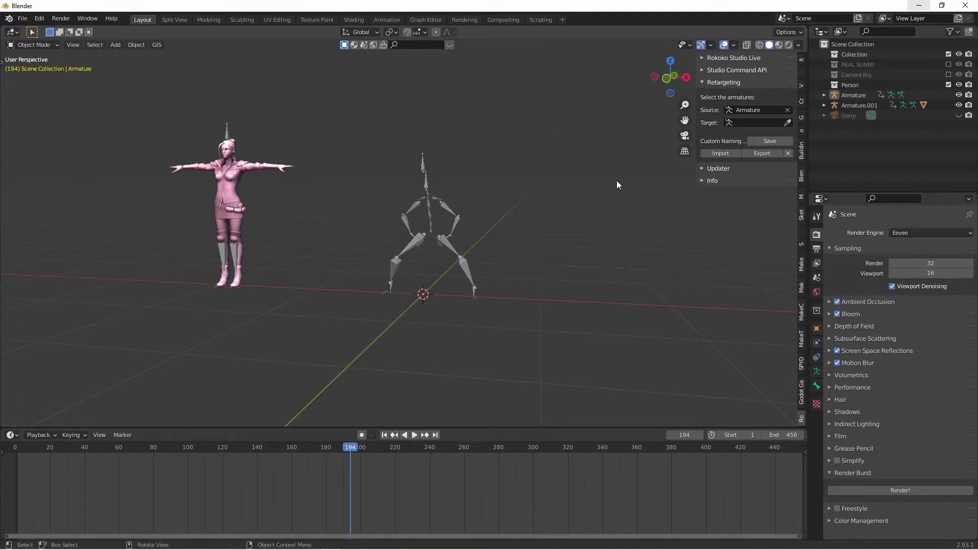
pyautogui.click(788, 122)
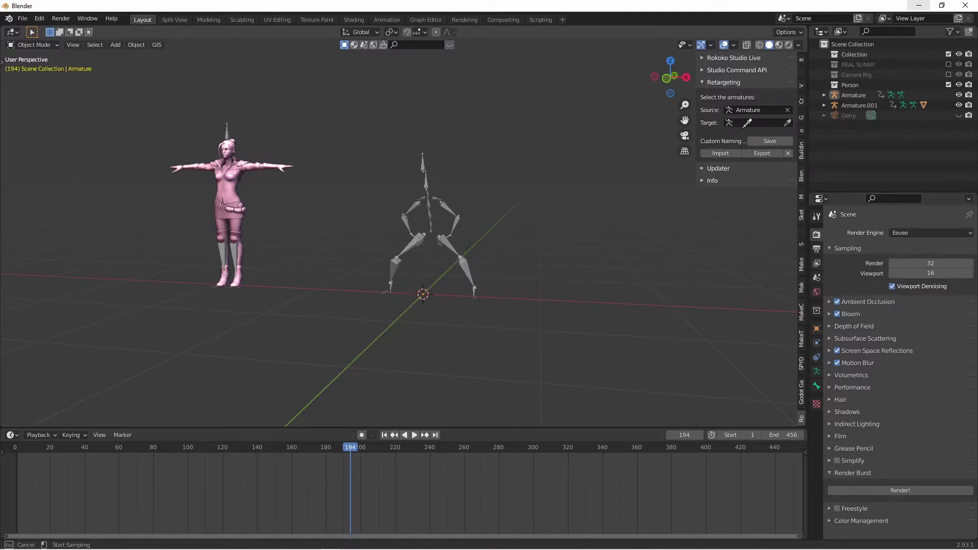
pyautogui.click(232, 126)
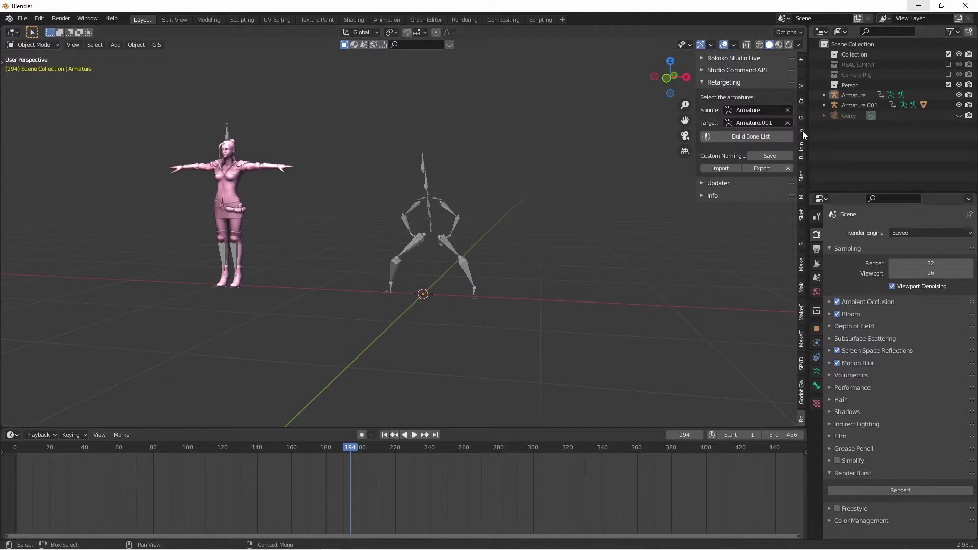
pyautogui.click(751, 136)
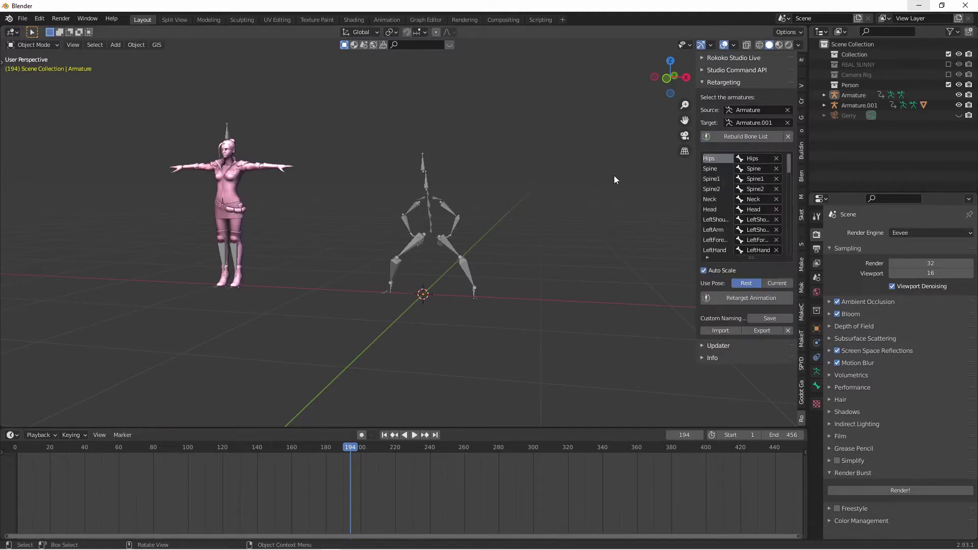
# - Retarget the dance animation onto the character using the Rest pose and Auto Scale, and play it back from several angles
pyautogui.click(747, 299)
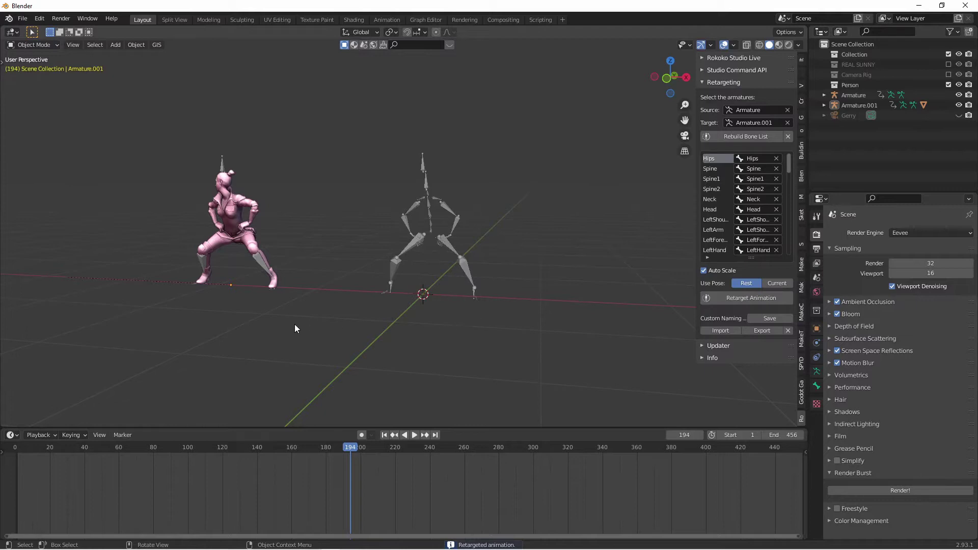
pyautogui.press('space')
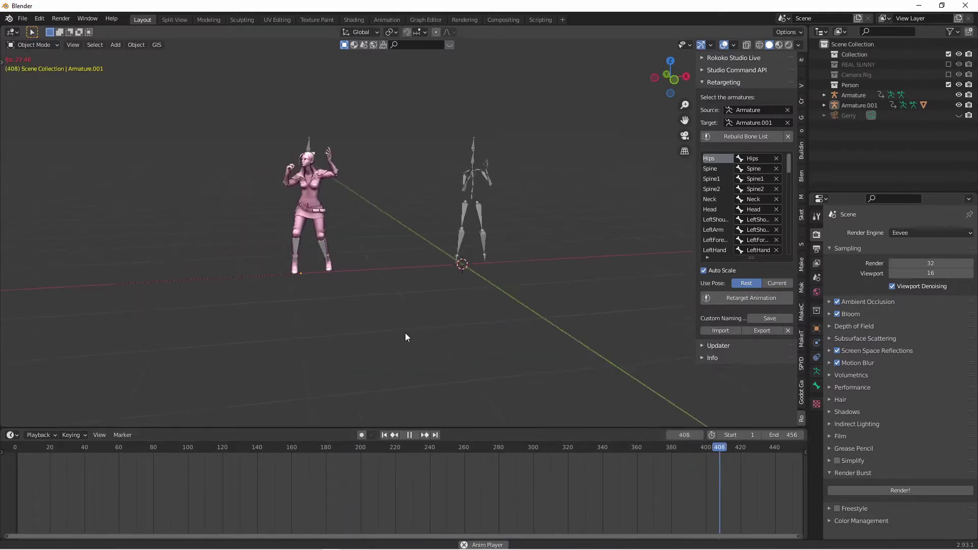
pyautogui.moveTo(405, 332); pyautogui.dragTo(423, 310, button='middle')
pyautogui.moveTo(448, 203); pyautogui.dragTo(496, 307, button='middle')
pyautogui.press('space')
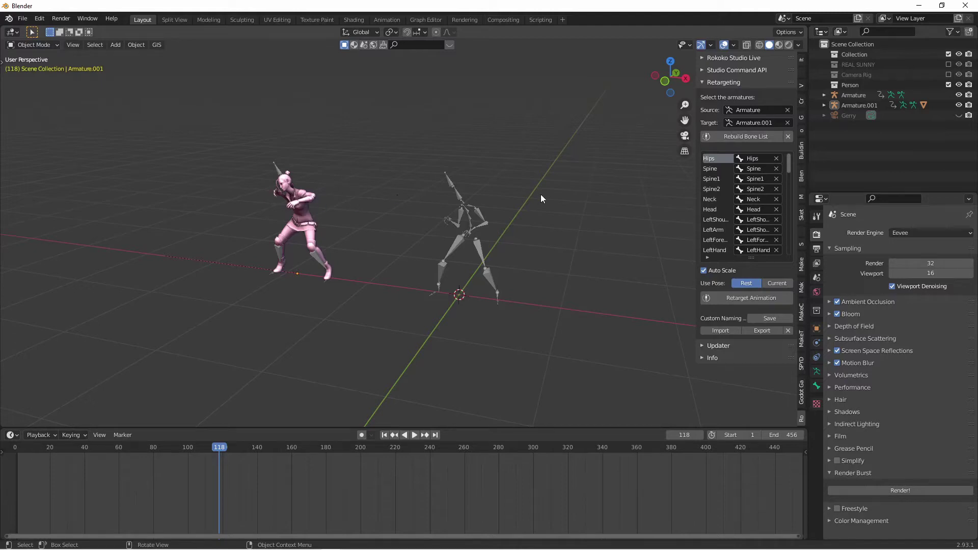
# - Delete the source dance armature and play back the character's retargeted animation on its own
pyautogui.moveTo(540, 193); pyautogui.dragTo(433, 311)
pyautogui.press('x')
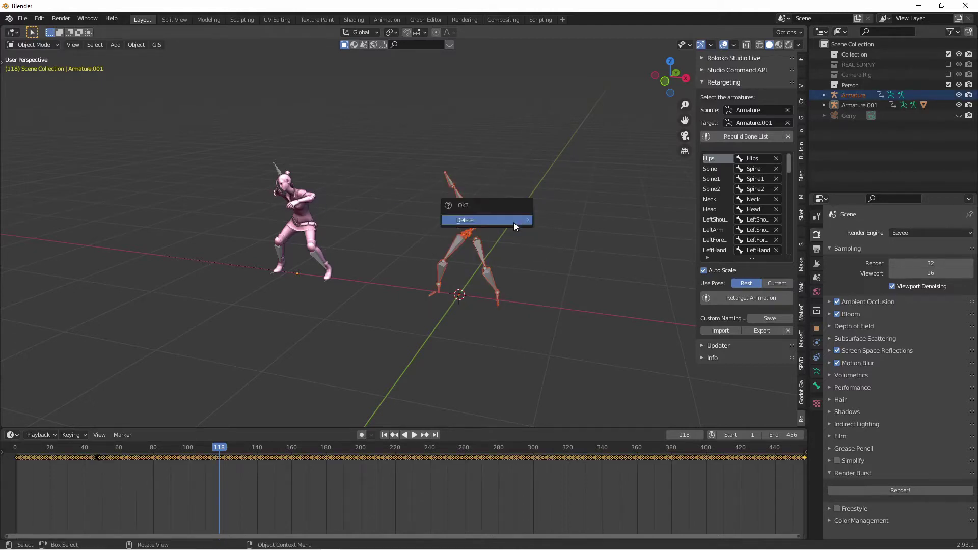
pyautogui.click(513, 222)
pyautogui.press('space')
pyautogui.press('space')
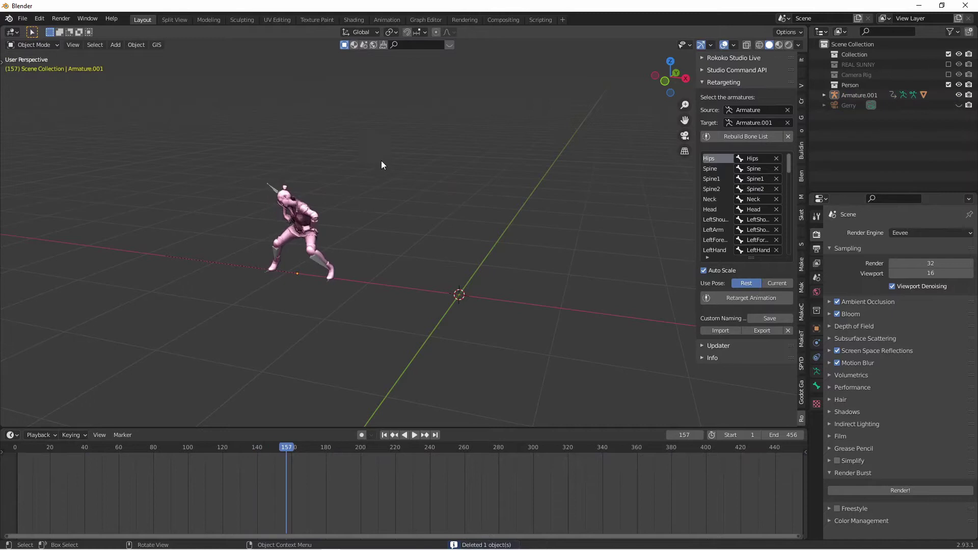
# - Try to clear the location of the character's mesh and armature together, and undo it
pyautogui.press('a')
pyautogui.hotkey('alt', 'g')
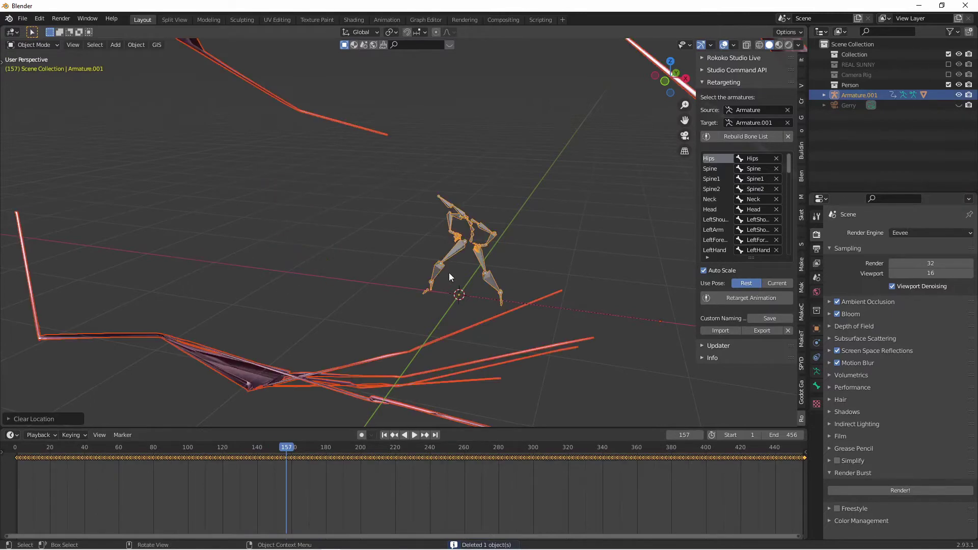
pyautogui.hotkey('ctrl', 'z')
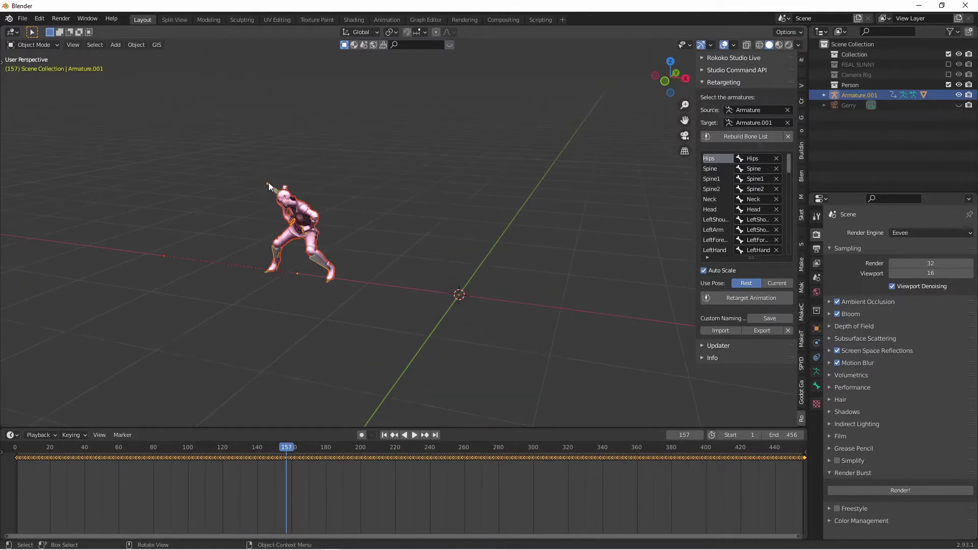
# - Clear the location of the character's armature and play back the dance at the world origin
pyautogui.click(283, 187)
pyautogui.hotkey('alt', 'g')
pyautogui.press('space')
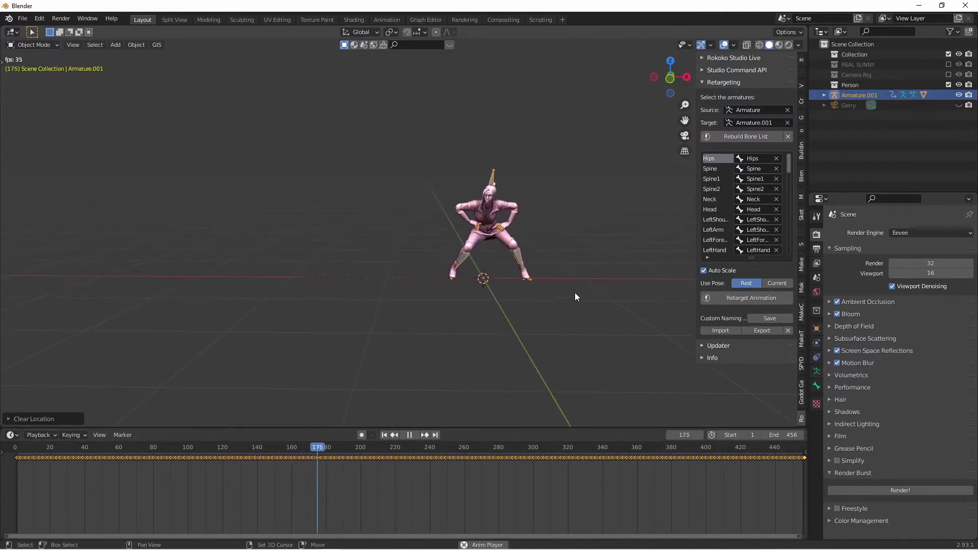
pyautogui.moveTo(574, 293); pyautogui.dragTo(442, 289, button='middle')
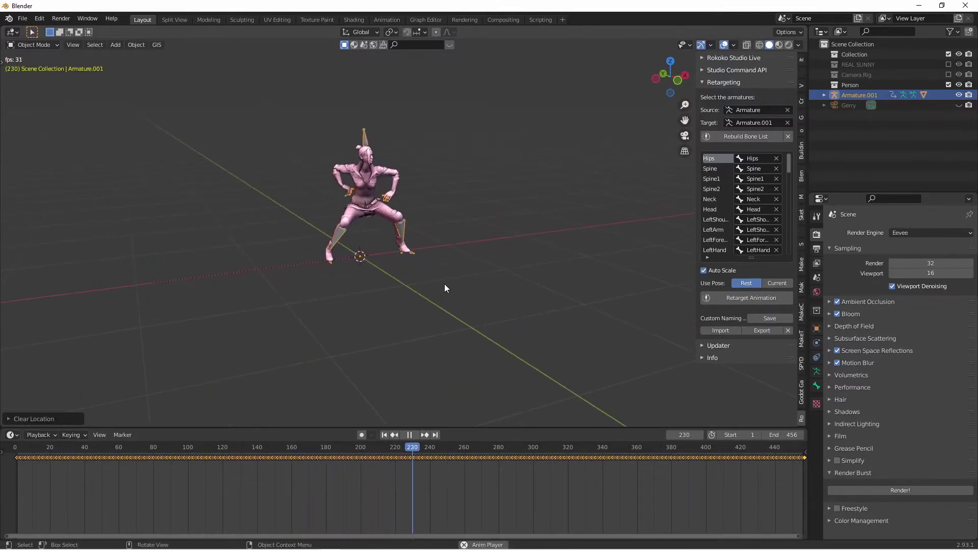
pyautogui.press('space')
# - Add a circle empty at the world origin and rotate it 90° around the X axis so it lies flat
pyautogui.hotkey('shift', 'a')
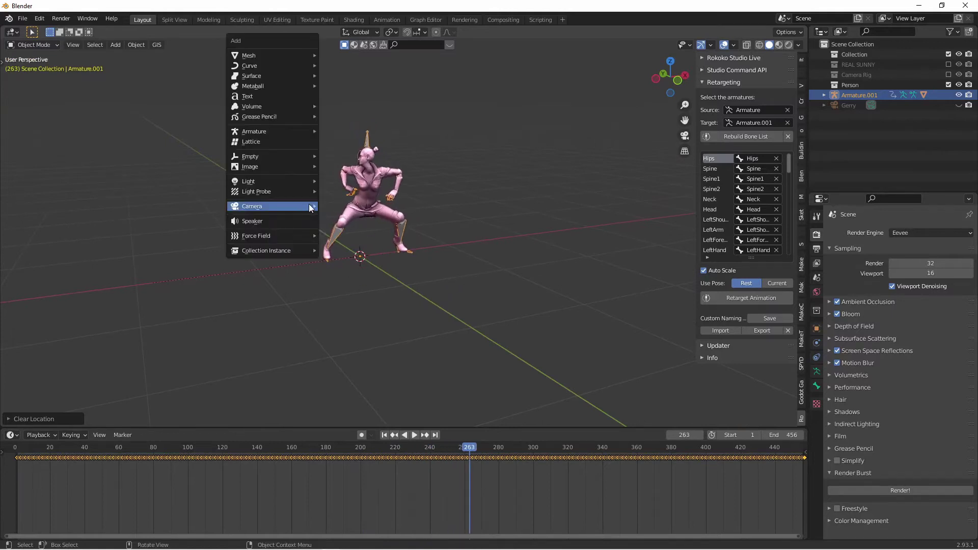
pyautogui.hotkey('shift', 'a')
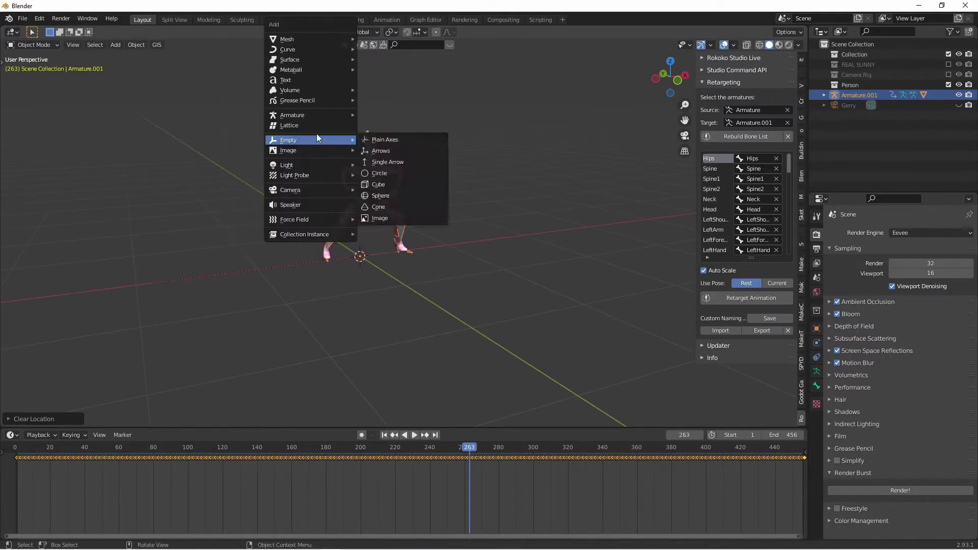
pyautogui.moveTo(315, 140)
pyautogui.click(413, 178)
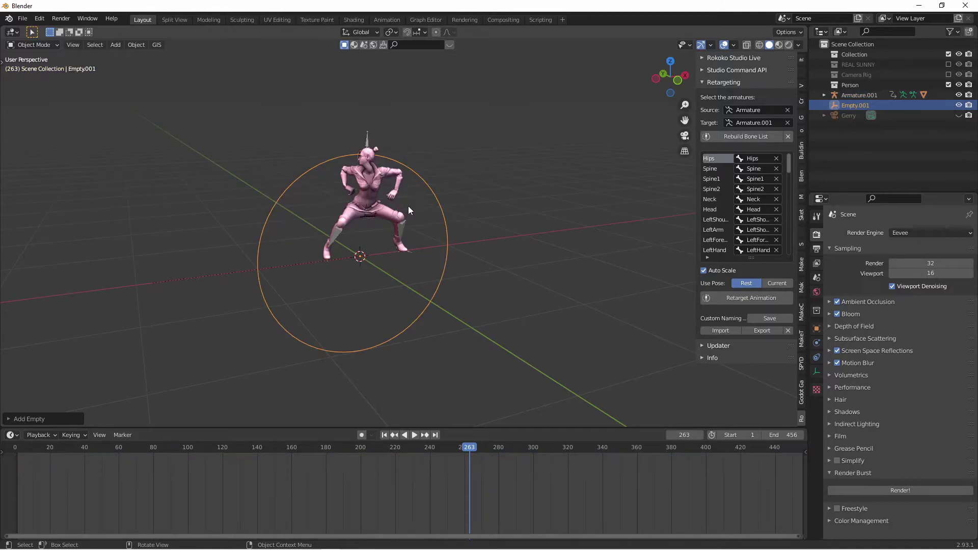
pyautogui.write('rx90')
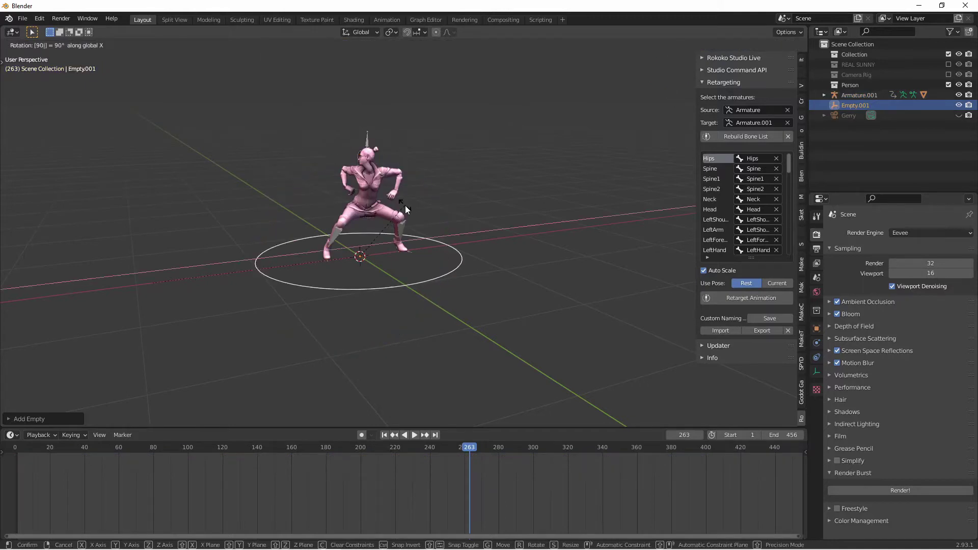
pyautogui.press('Return')
# - Parent the character's armature to the circle empty as an object
pyautogui.keyDown('shift'); pyautogui.click(360, 131); pyautogui.keyUp('shift')
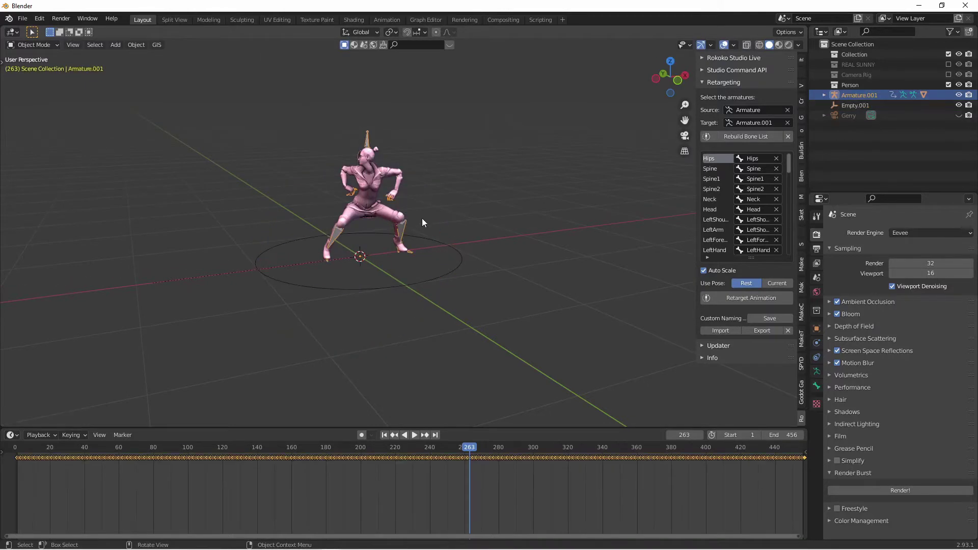
pyautogui.keyDown('shift'); pyautogui.click(457, 258); pyautogui.keyUp('shift')
pyautogui.hotkey('ctrl', 'p')
pyautogui.click(452, 255)
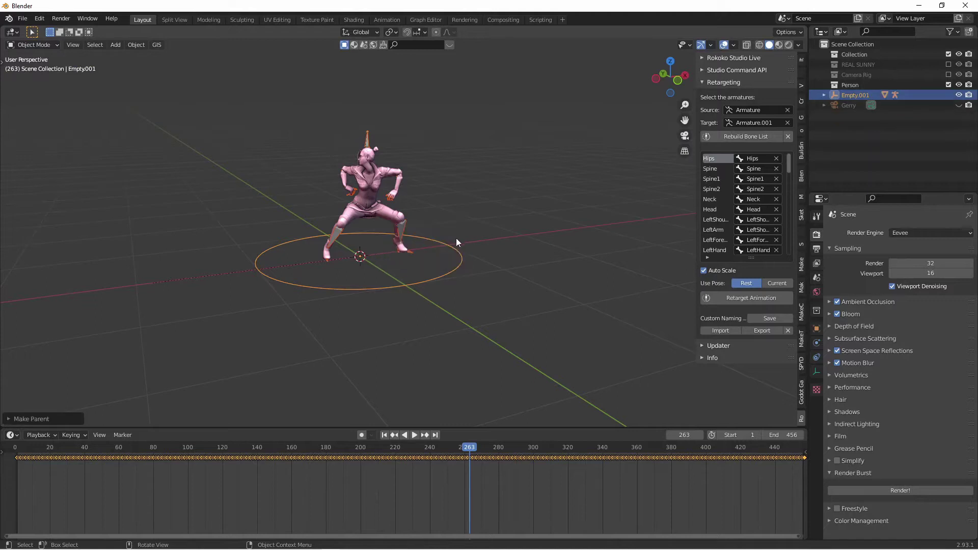
# - Play back the dance from the first frame with the circle empty selected, try moving the empty, and inspect the character from several angles
pyautogui.click(494, 259)
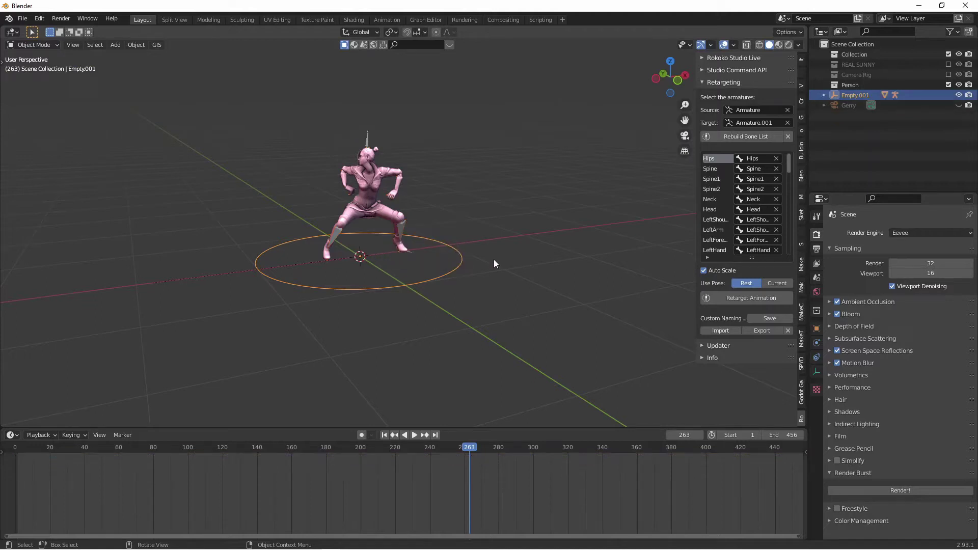
pyautogui.click(458, 274)
pyautogui.hotkey('shift', 'Left')
pyautogui.press('space')
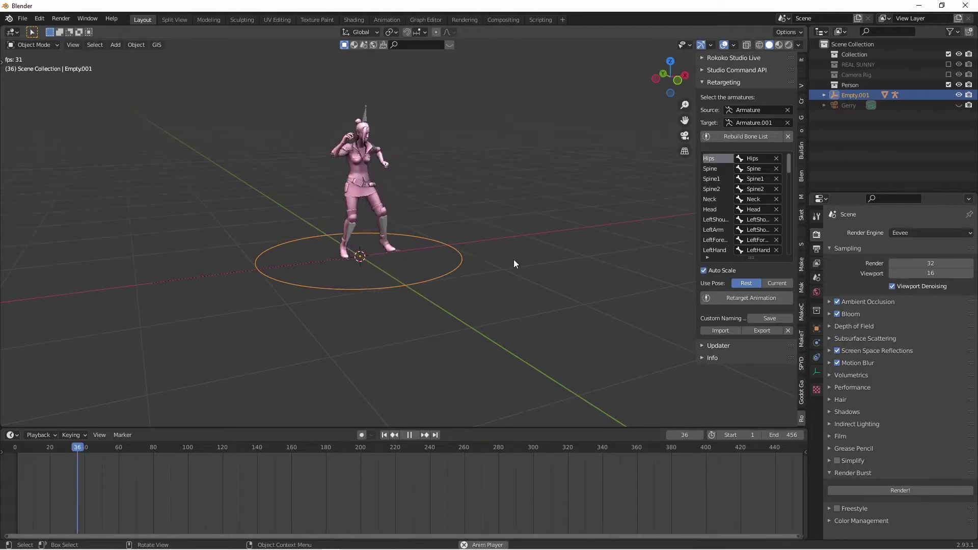
pyautogui.moveTo(514, 261); pyautogui.dragTo(479, 269, button='middle')
pyautogui.press('g')
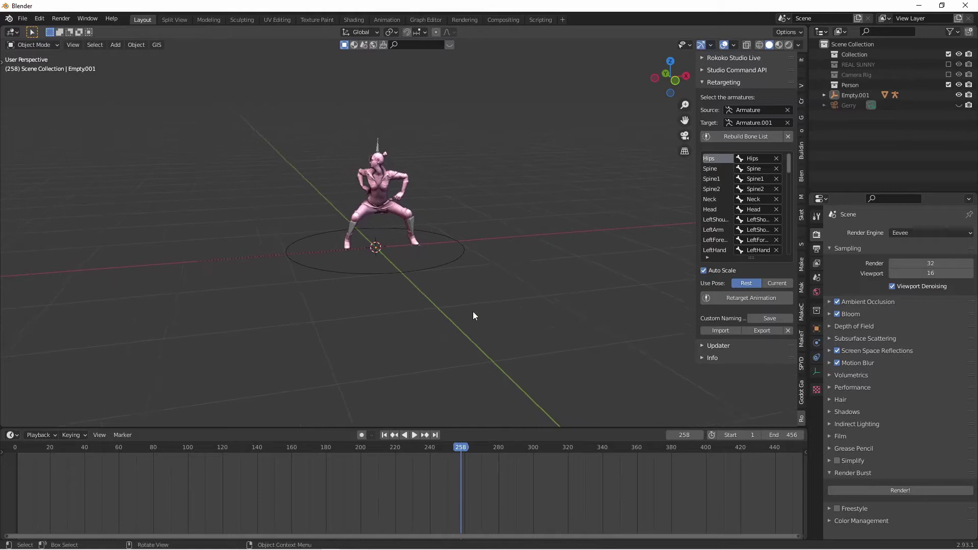
pyautogui.moveTo(472, 315); pyautogui.dragTo(419, 294, button='middle')
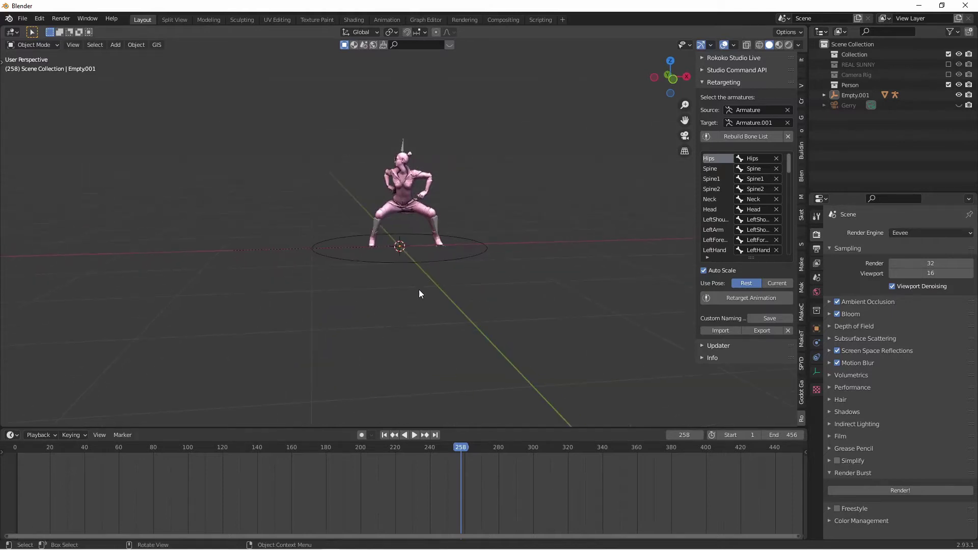
pyautogui.moveTo(534, 294); pyautogui.dragTo(539, 315, button='middle')
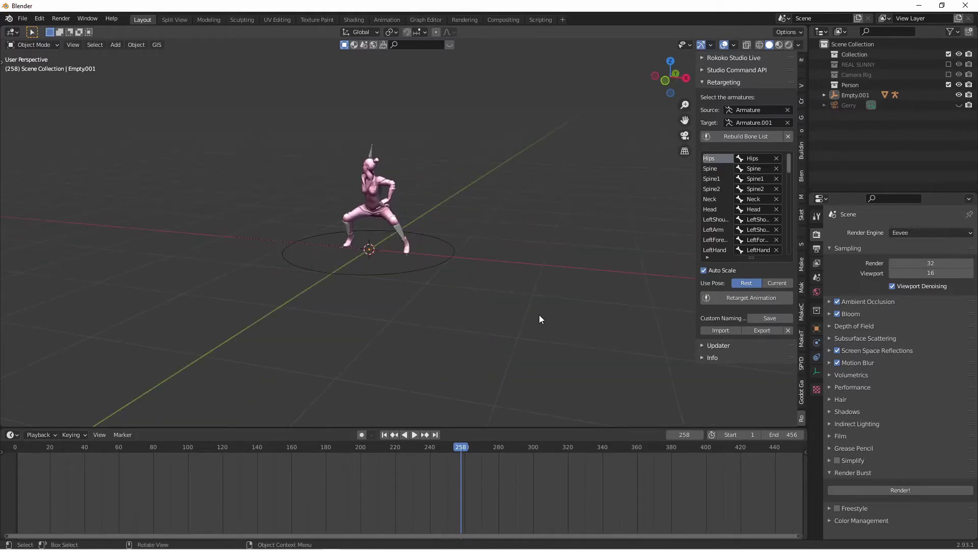
# - Render the current frame through the scene camera to check the framing, and close the render
pyautogui.press('KP_0')
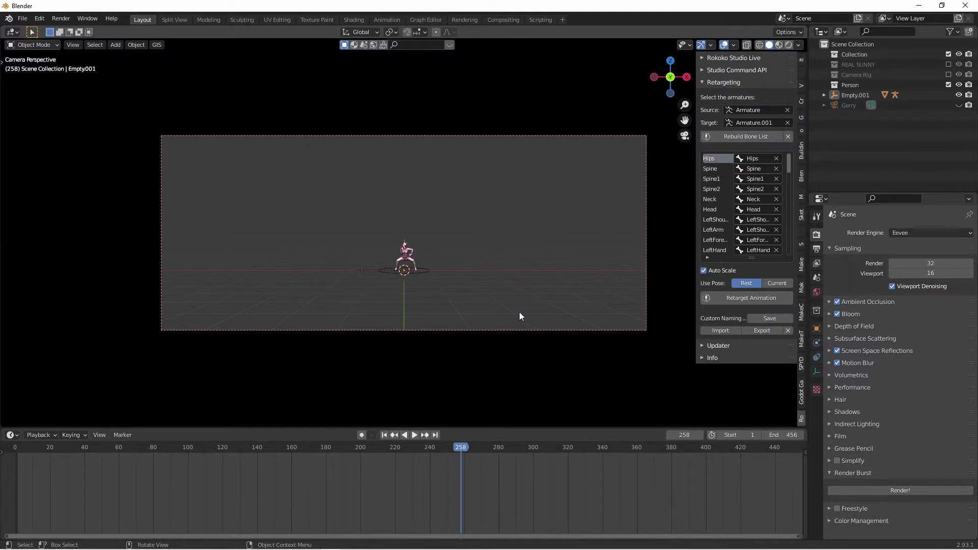
pyautogui.press('F12')
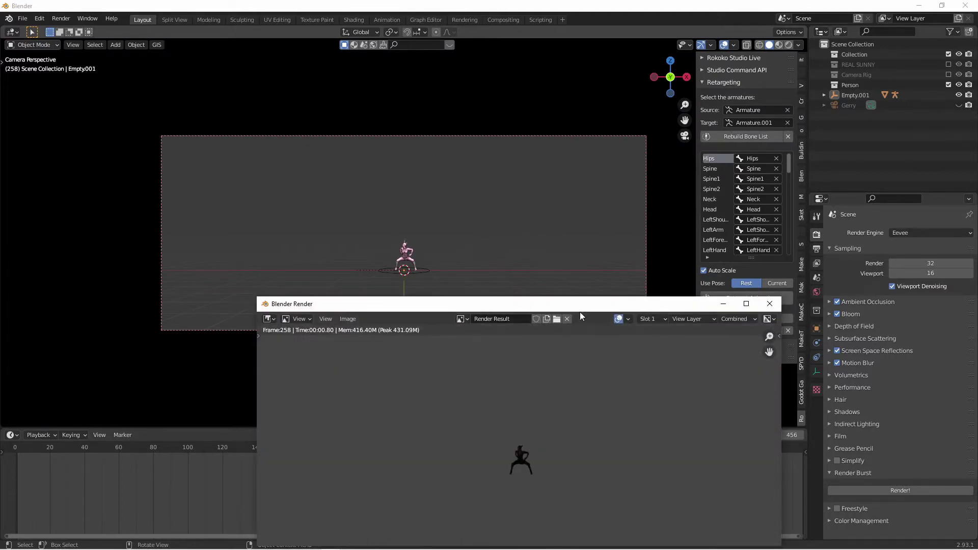
pyautogui.moveTo(579, 311); pyautogui.dragTo(438, 162)
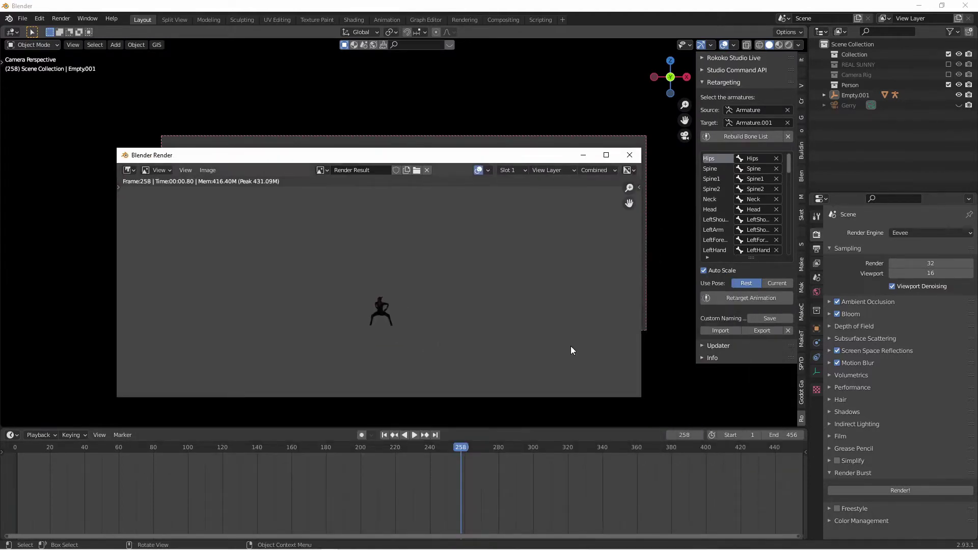
pyautogui.click(630, 155)
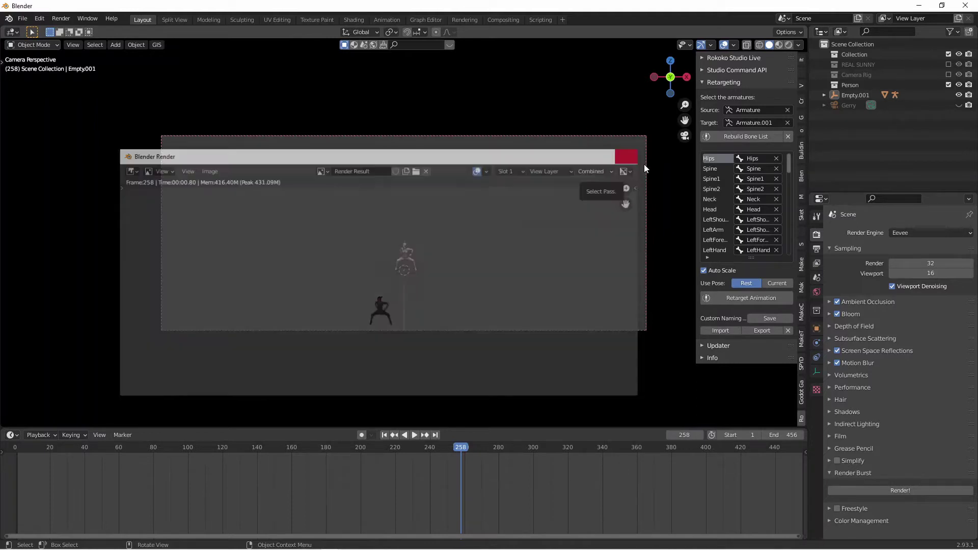
# - Add a mesh plane under the character and scale it up in two passes into a large floor
pyautogui.moveTo(610, 357); pyautogui.dragTo(473, 319, button='middle')
pyautogui.press('n')
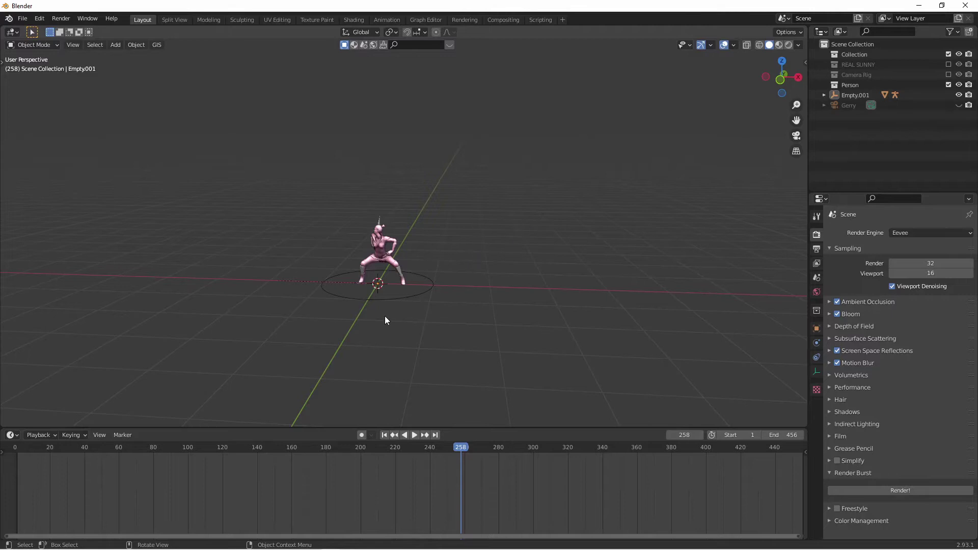
pyautogui.hotkey('shift', 'a')
pyautogui.moveTo(352, 156)
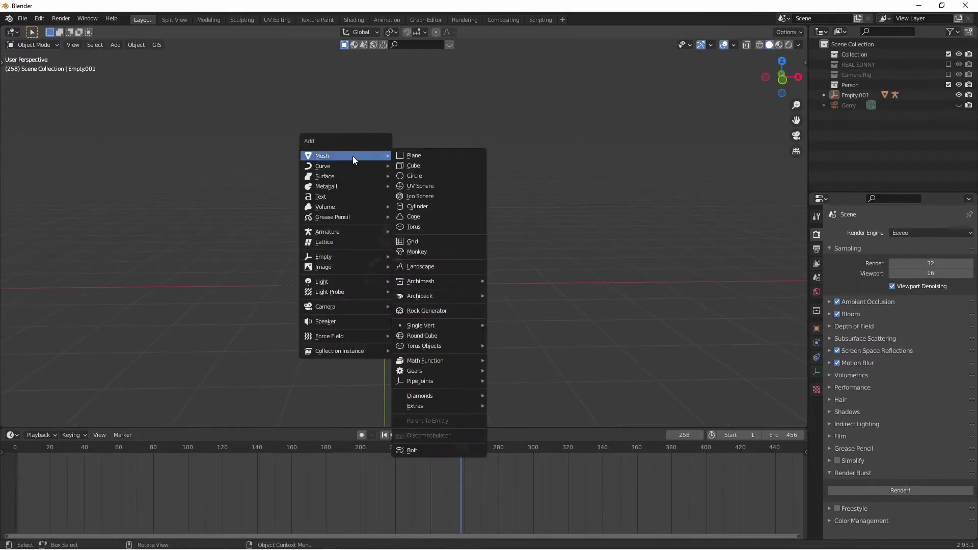
pyautogui.click(437, 156)
pyautogui.press('s')
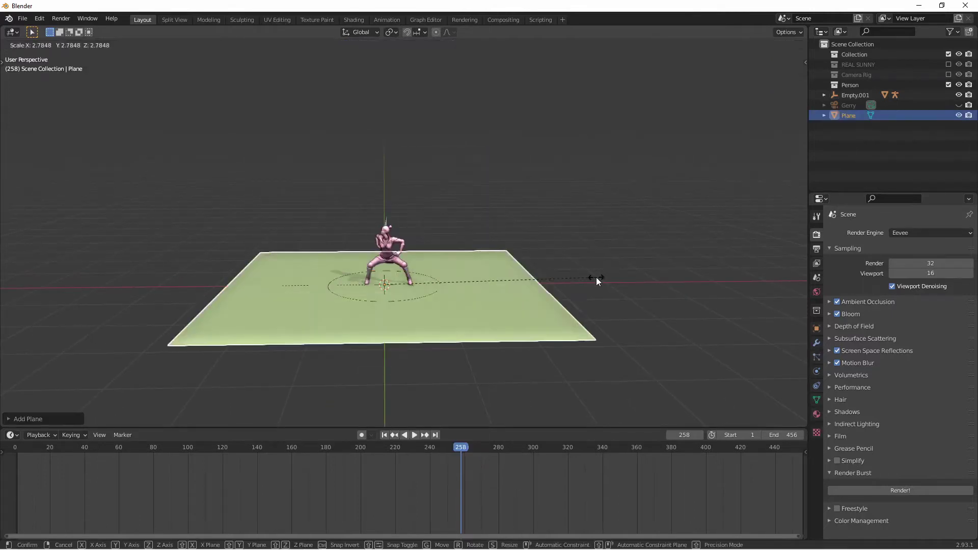
pyautogui.click(596, 277)
pyautogui.press('s')
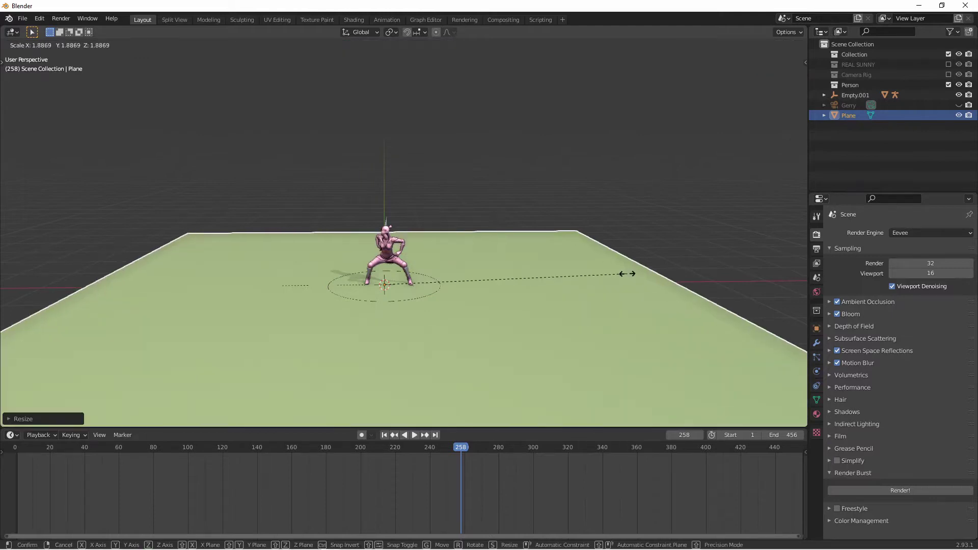
pyautogui.click(649, 272)
pyautogui.moveTo(702, 287); pyautogui.dragTo(439, 302, button='middle')
pyautogui.moveTo(337, 338); pyautogui.dragTo(523, 314, button='middle')
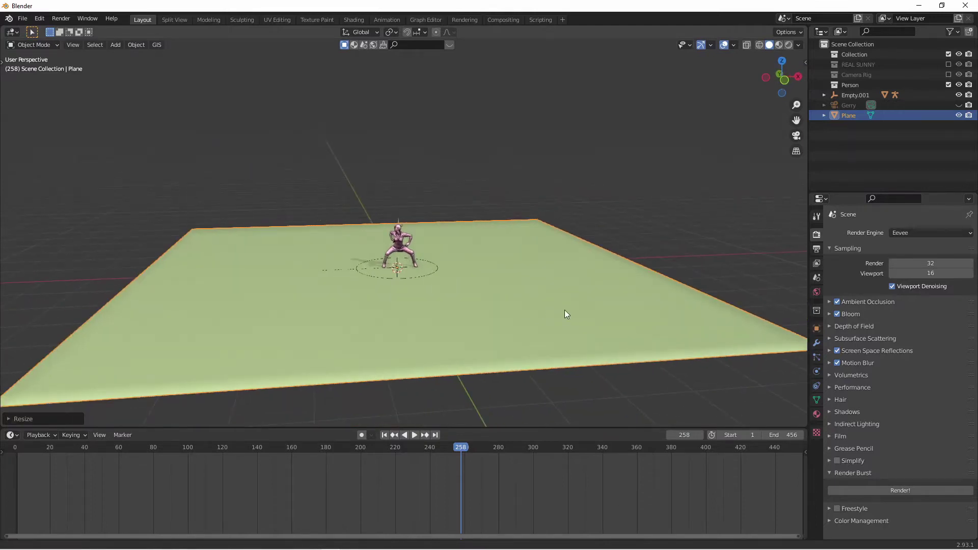
# - Switch to the Animation workspace and set the scene camera's focal length to 50 mm
pyautogui.click(386, 18)
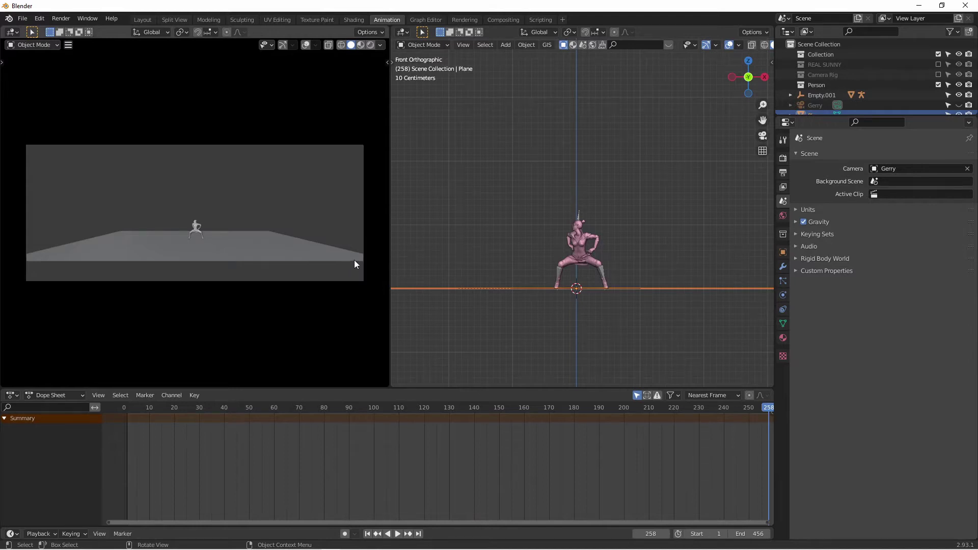
pyautogui.press('KP_0')
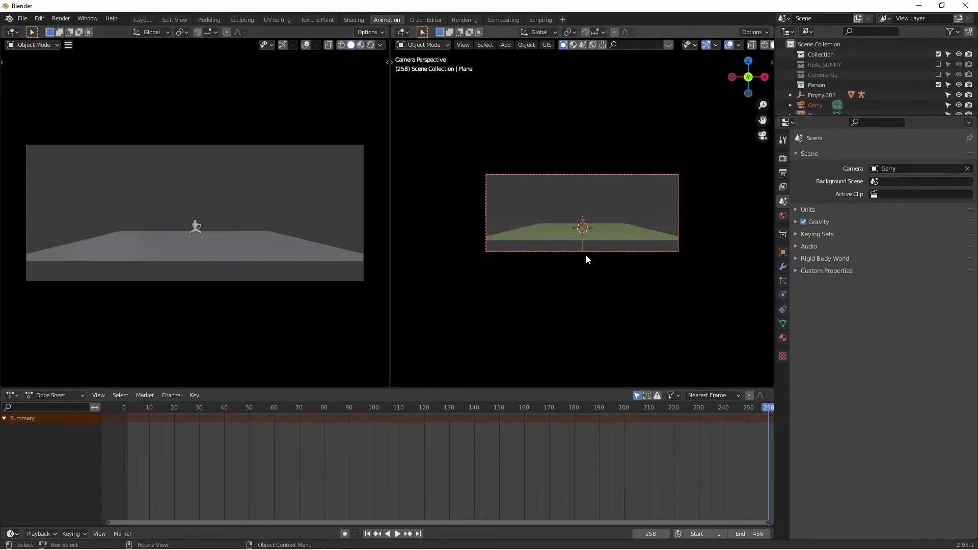
pyautogui.click(588, 252)
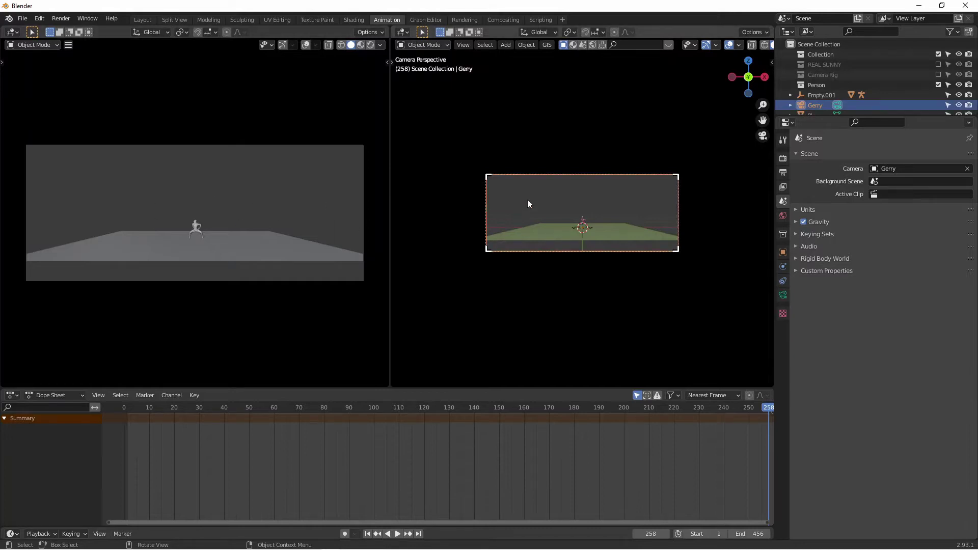
pyautogui.click(783, 295)
pyautogui.click(911, 204)
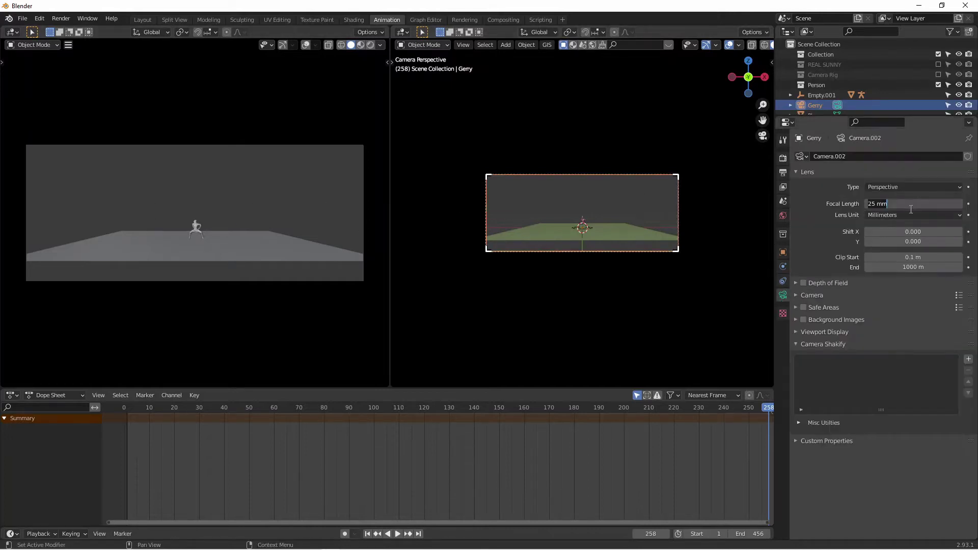
pyautogui.write('50')
pyautogui.press('Return')
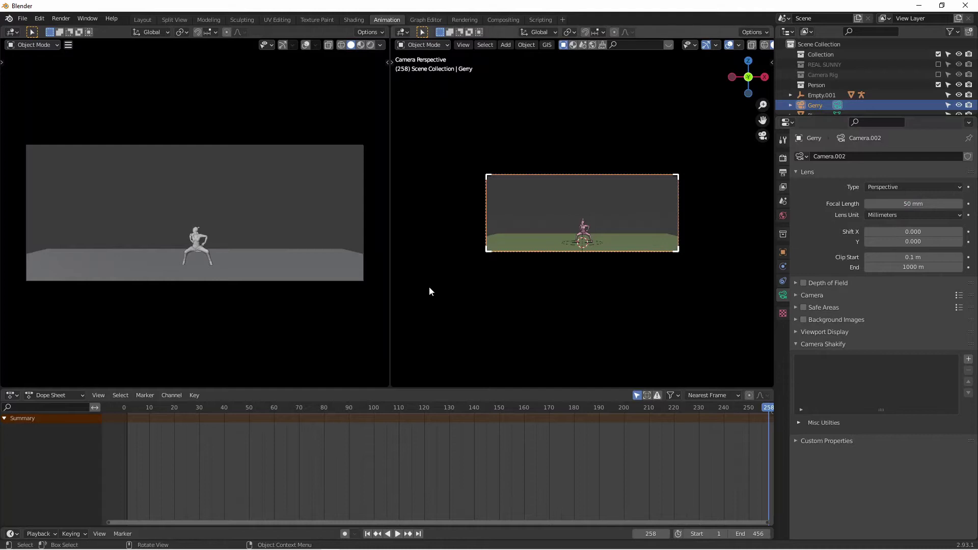
# - Move the camera about 7.7 m along Y toward the character and lower it along Z to frame the whole body
pyautogui.moveTo(662, 269); pyautogui.dragTo(592, 268, button='middle')
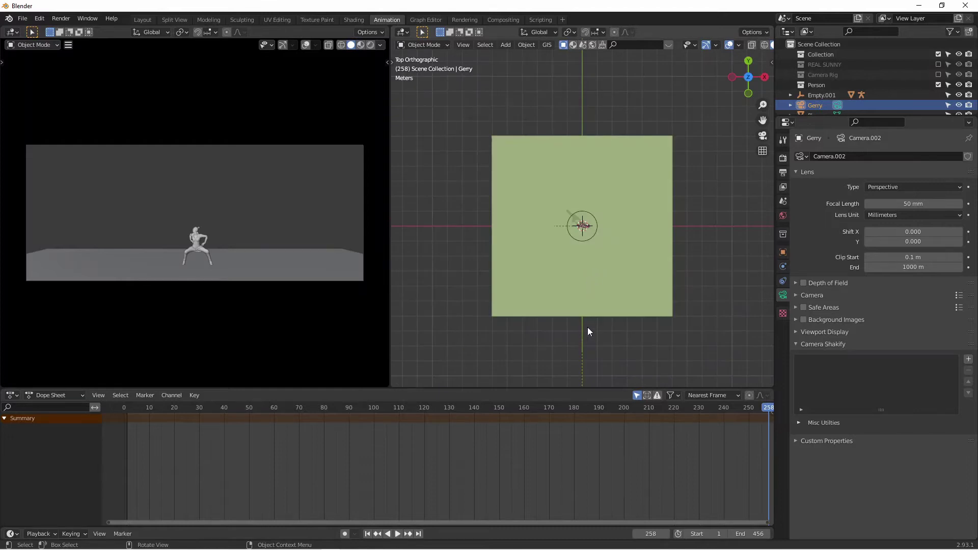
pyautogui.press('g')
pyautogui.press('y')
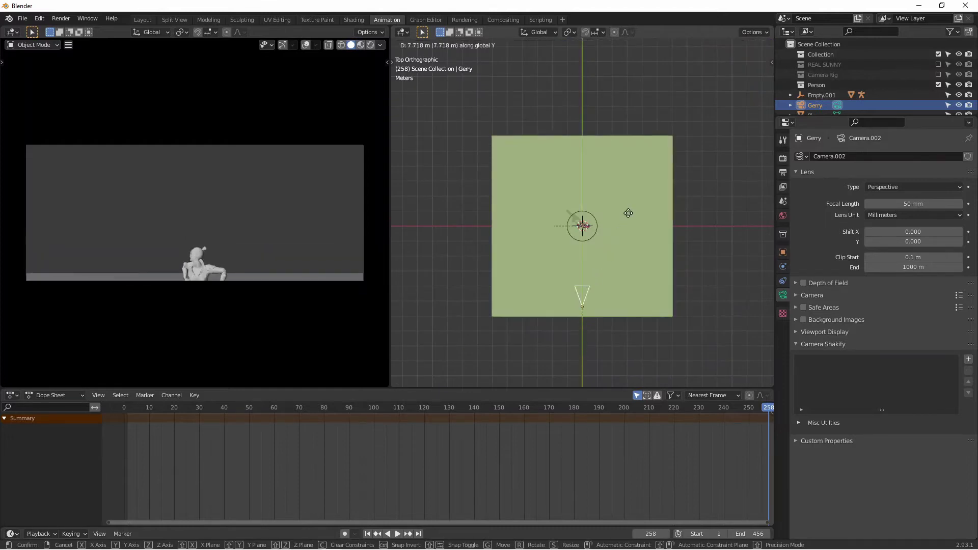
pyautogui.click(627, 213)
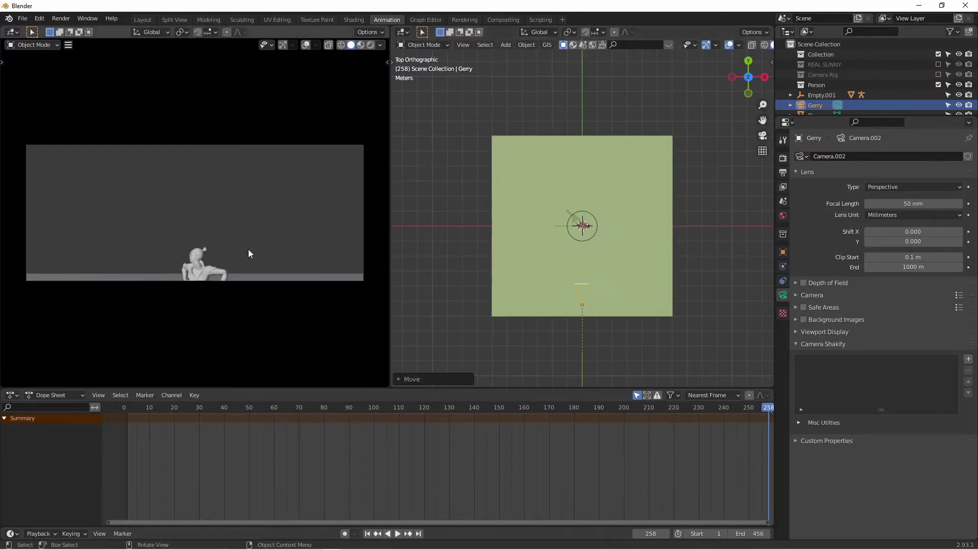
pyautogui.press('g')
pyautogui.press('z')
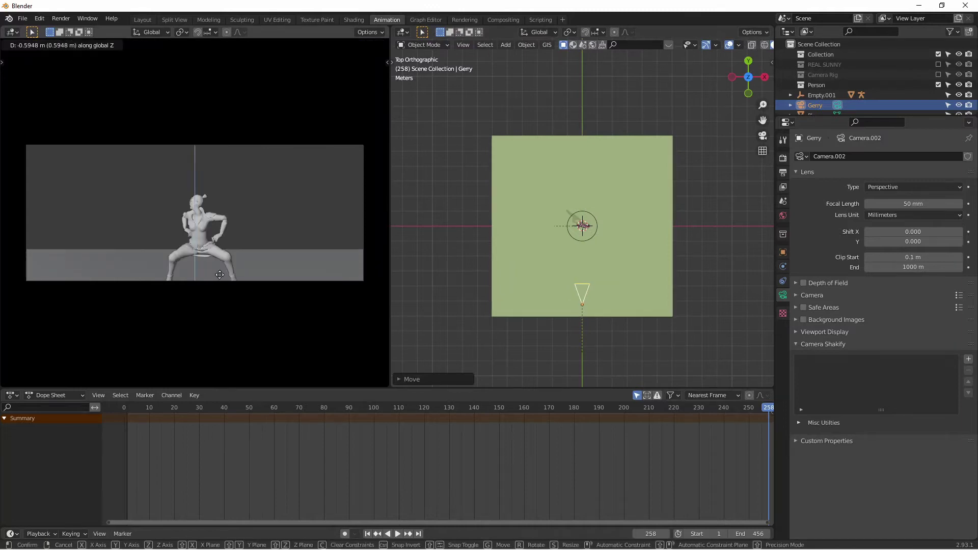
pyautogui.click(219, 290)
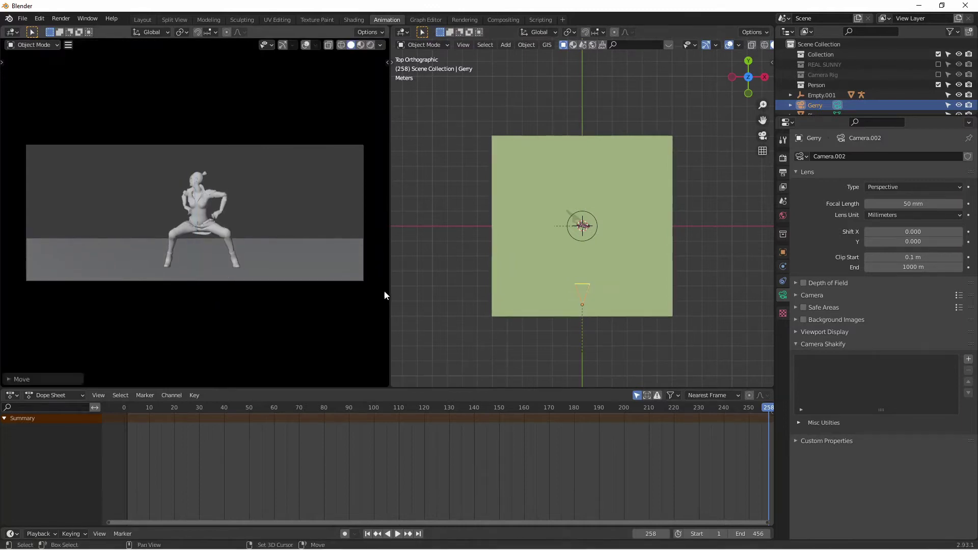
# - Extrude the floor plane's back edge about 8.5 m up along Z to form a wall behind the character
pyautogui.moveTo(402, 293); pyautogui.dragTo(631, 279, button='middle')
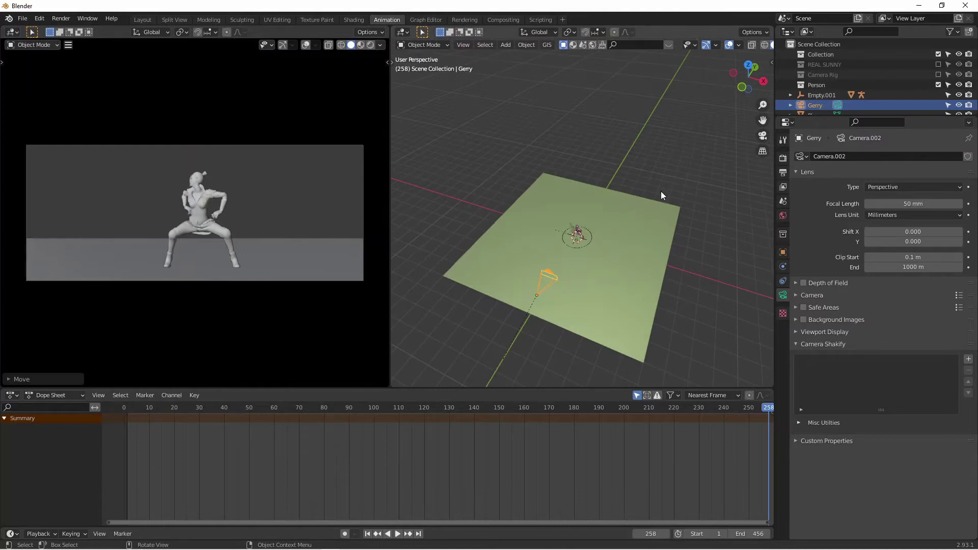
pyautogui.click(660, 206)
pyautogui.press('Tab')
pyautogui.moveTo(672, 224); pyautogui.dragTo(626, 301, button='middle')
pyautogui.press('2')
pyautogui.hotkey('alt', 'a')
pyautogui.press('e')
pyautogui.press('z')
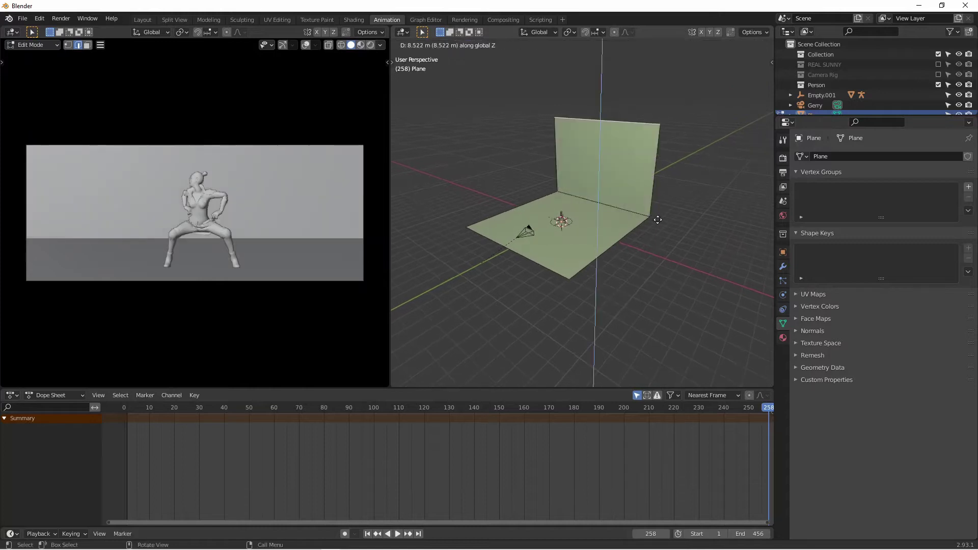
pyautogui.click(641, 227)
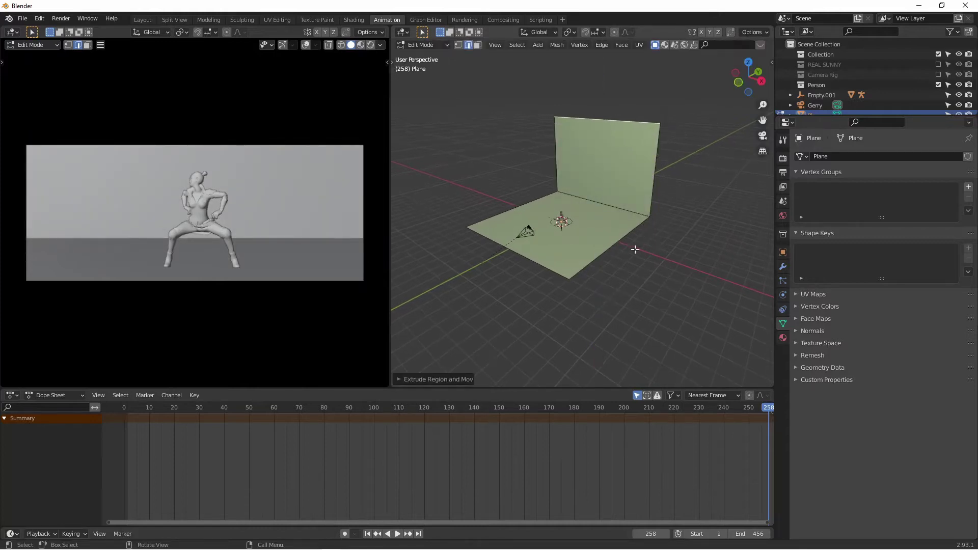
# - Bevel the edge between the floor and wall about 0.37 m wide with 19 segments, and return to Object Mode
pyautogui.click(614, 207)
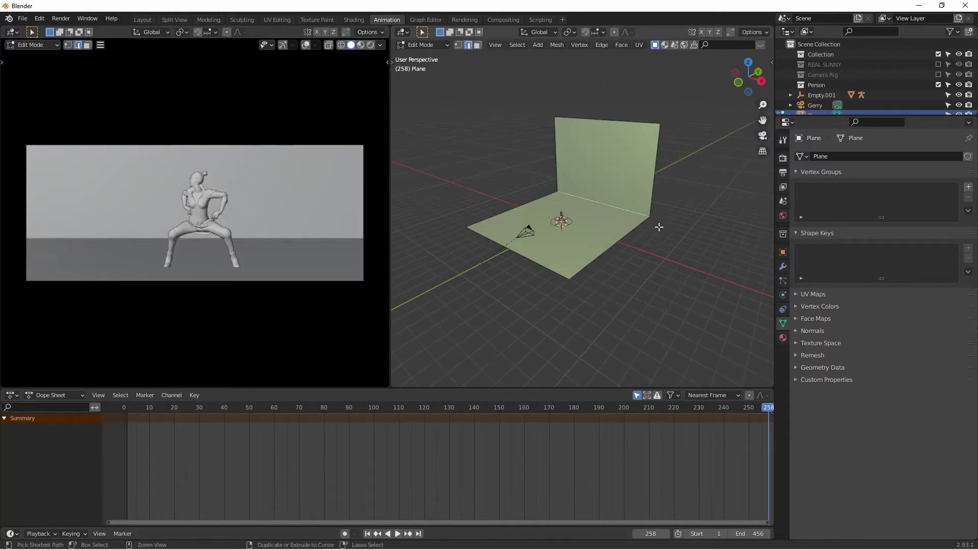
pyautogui.hotkey('ctrl', 'b')
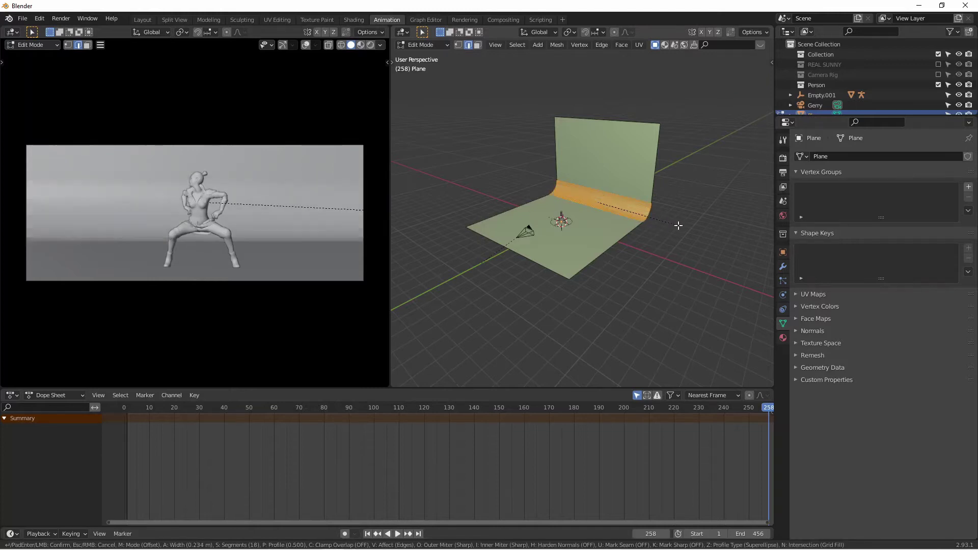
pyautogui.scroll(1, 683, 221)
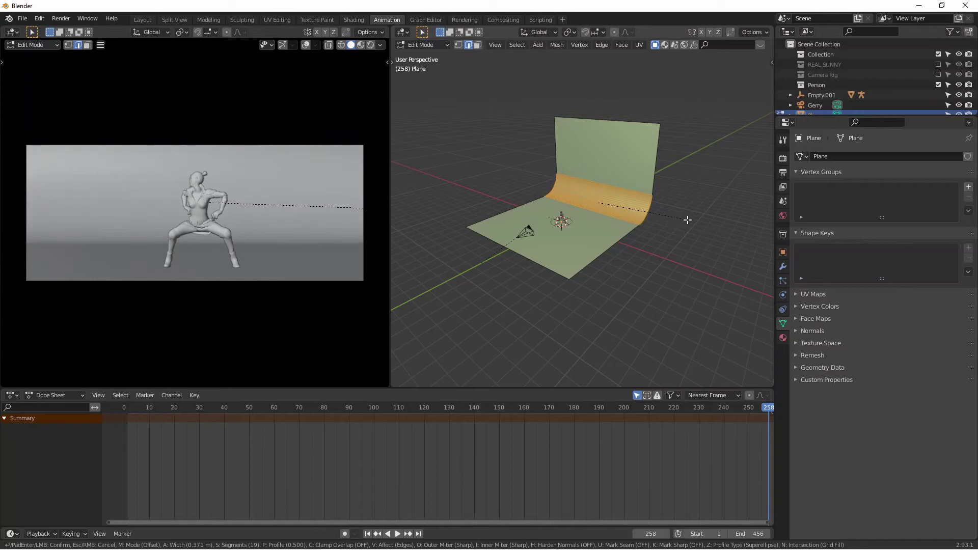
pyautogui.click(687, 220)
pyautogui.press('Tab')
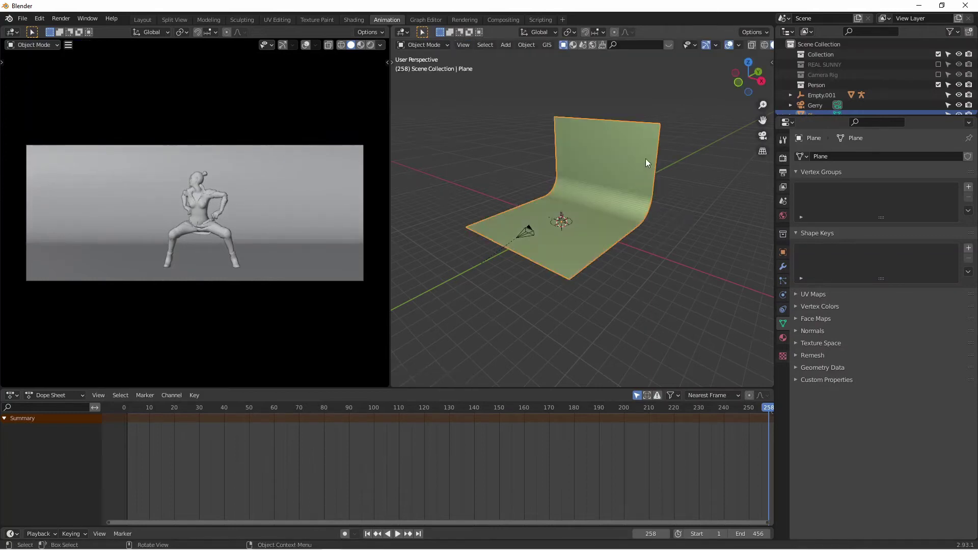
pyautogui.rightClick(640, 160)
pyautogui.moveTo(573, 182); pyautogui.dragTo(558, 268, button='middle')
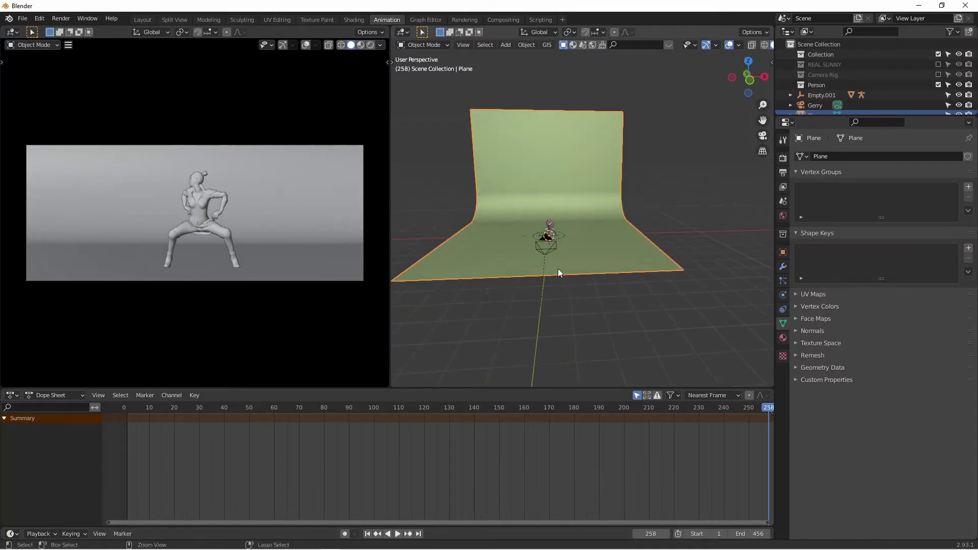
# - Show the camera view in rendered shading and set the world background strength to 0.010
pyautogui.click(370, 45)
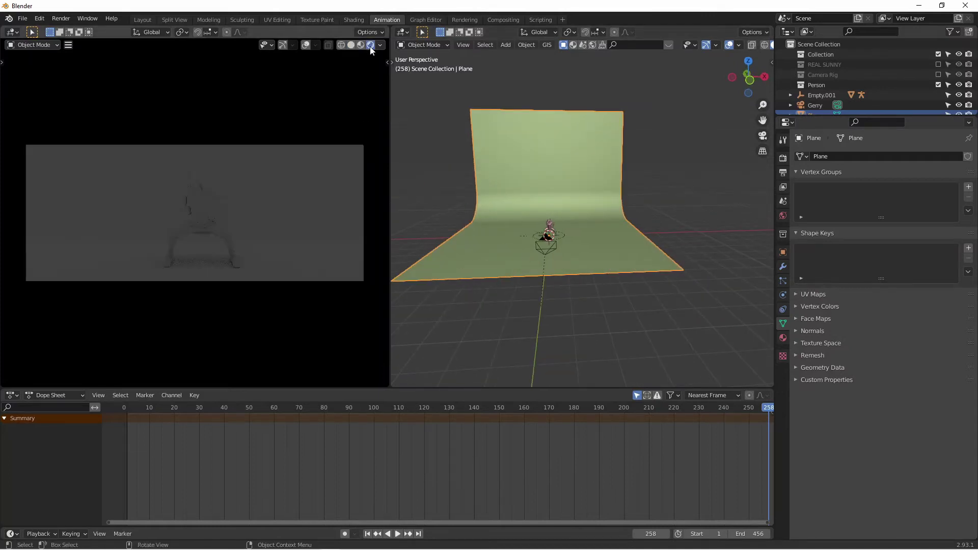
pyautogui.click(783, 215)
pyautogui.click(908, 237)
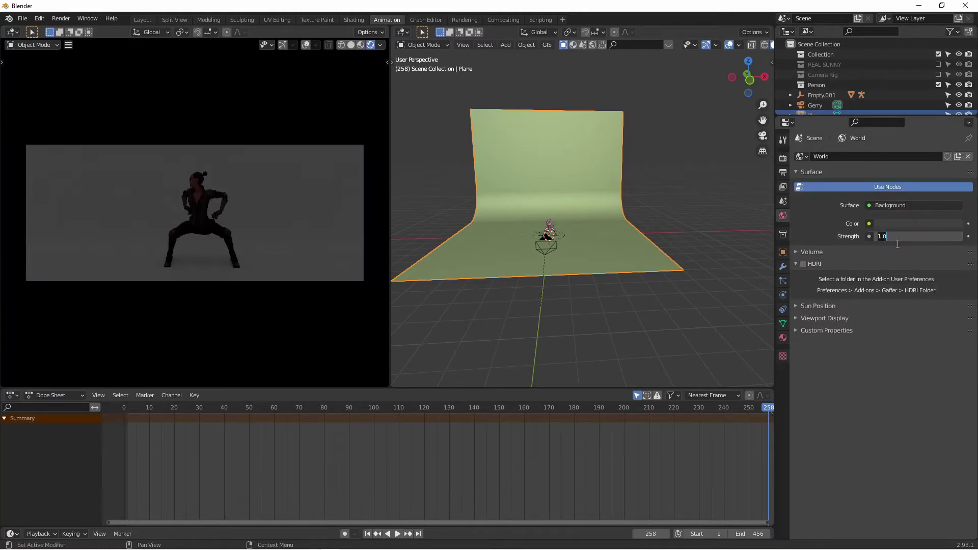
pyautogui.press('BackSpace')
pyautogui.press('Return')
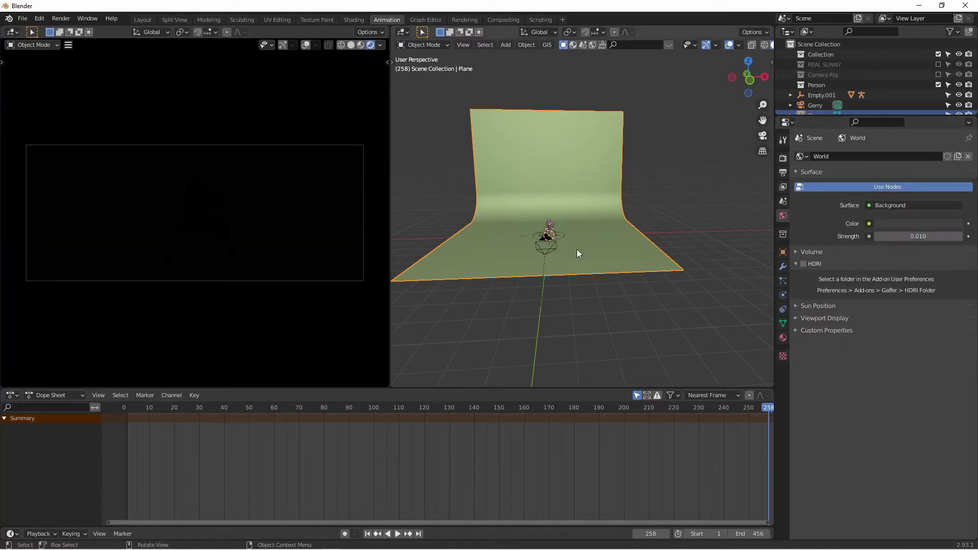
# - Add an area light at the character and raise it about 2.8 m along Z
pyautogui.hotkey('shift', 'a')
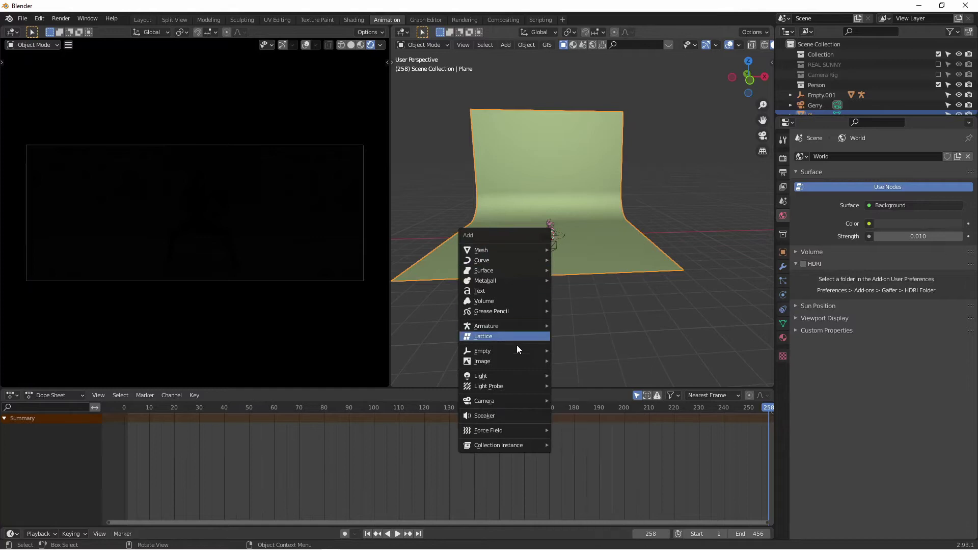
pyautogui.moveTo(500, 377)
pyautogui.click(579, 409)
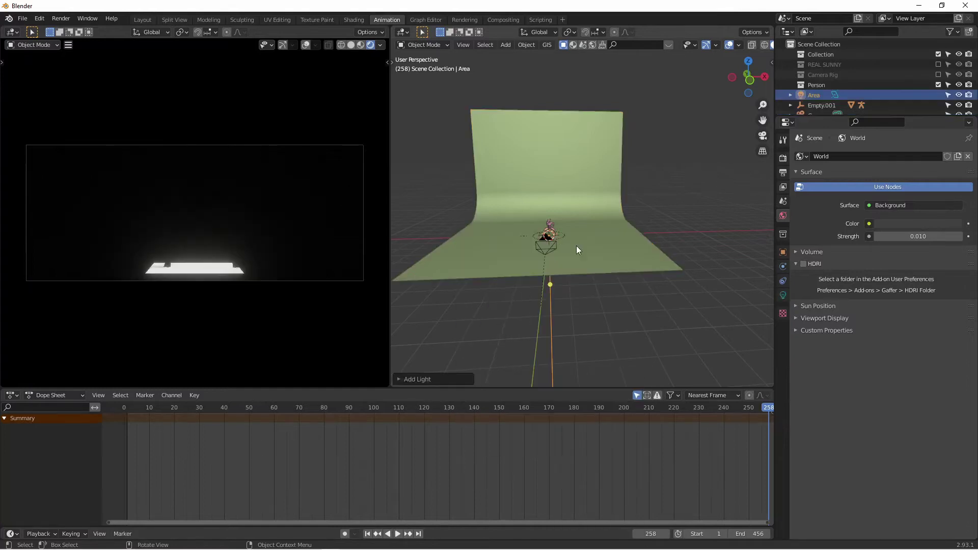
pyautogui.press('g')
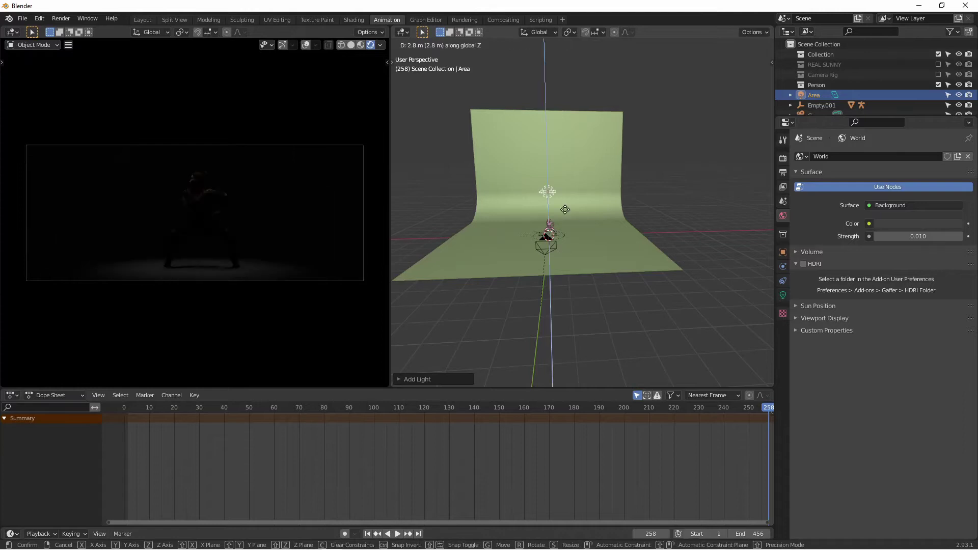
pyautogui.click(588, 237)
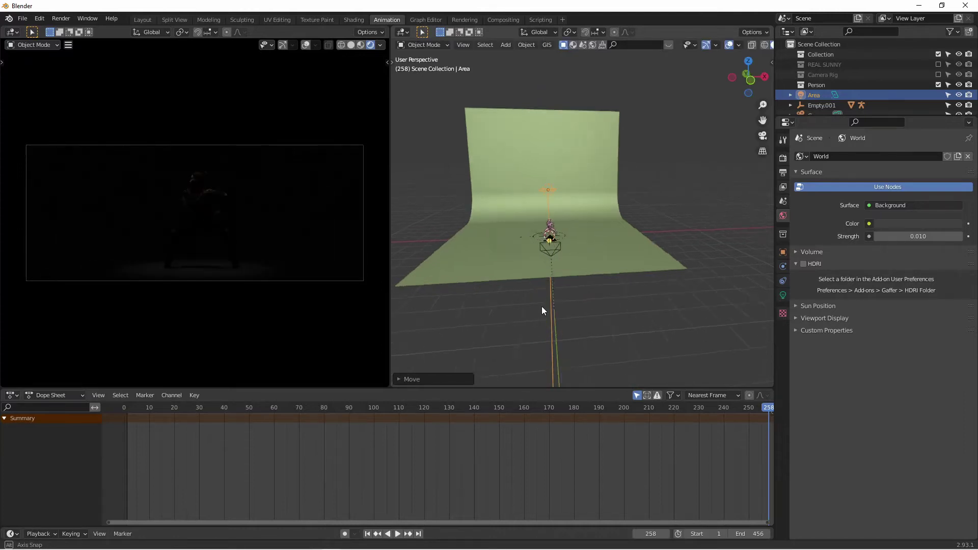
# - Set the area light's power to 250 W and reduce it to 96.6 W
pyautogui.moveTo(542, 308); pyautogui.dragTo(649, 301, button='middle')
pyautogui.click(783, 295)
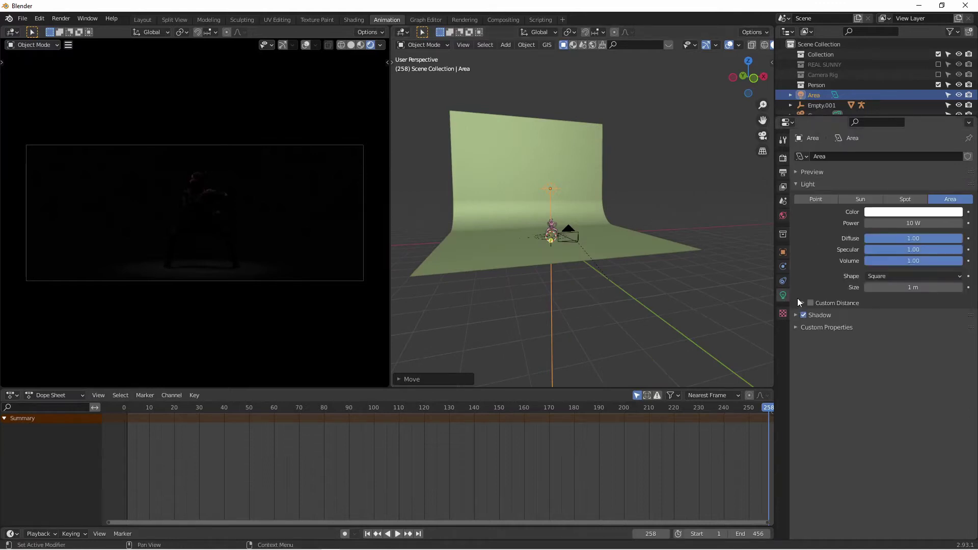
pyautogui.click(913, 226)
pyautogui.press('Return')
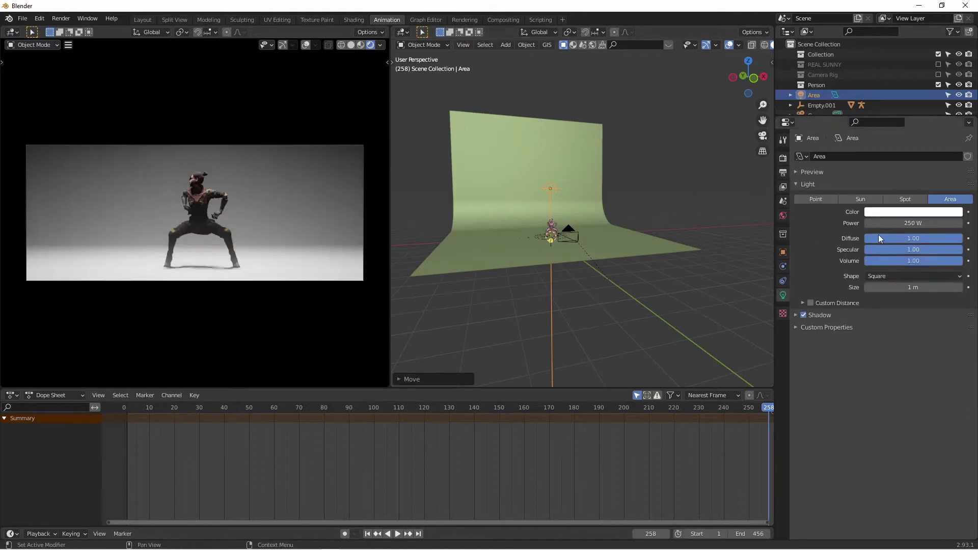
pyautogui.click(646, 249)
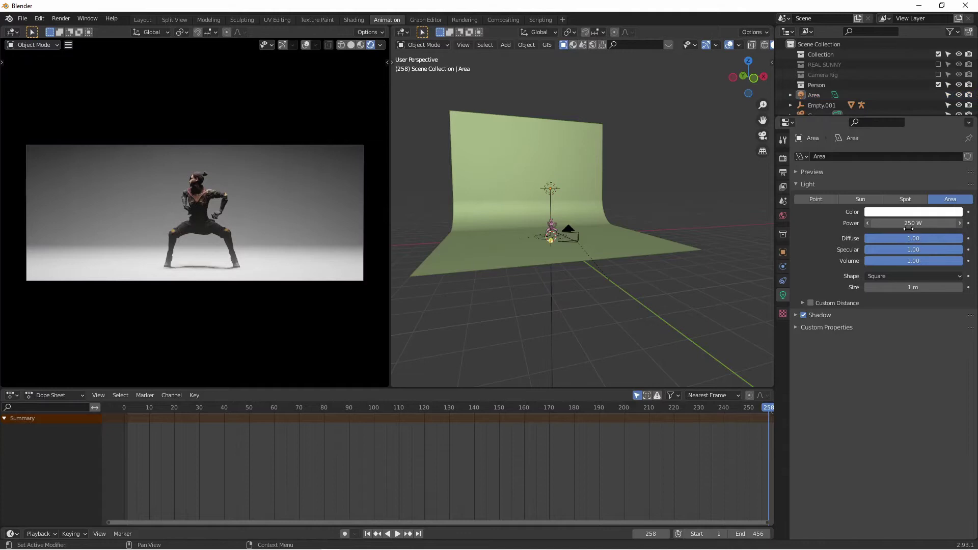
pyautogui.moveTo(909, 229); pyautogui.dragTo(186, 323)
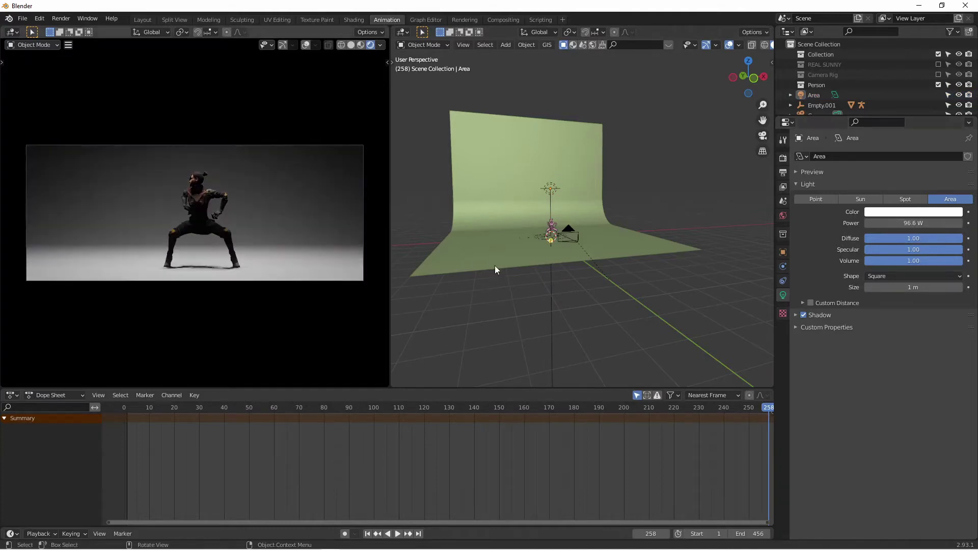
# - Move the area light along Y behind the character toward the wall, and raise it higher above the floor
pyautogui.moveTo(494, 265); pyautogui.dragTo(568, 224, button='middle')
pyautogui.press('KP_7')
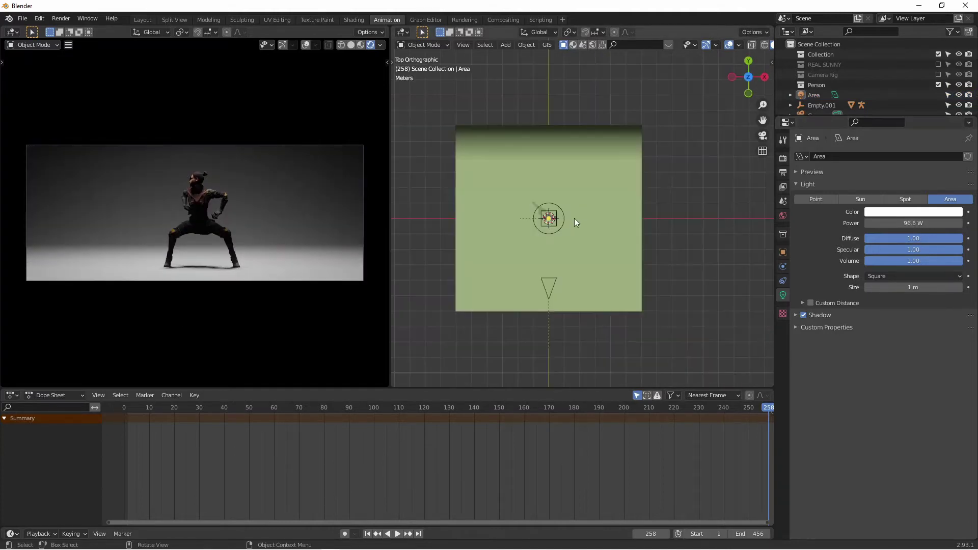
pyautogui.click(571, 225)
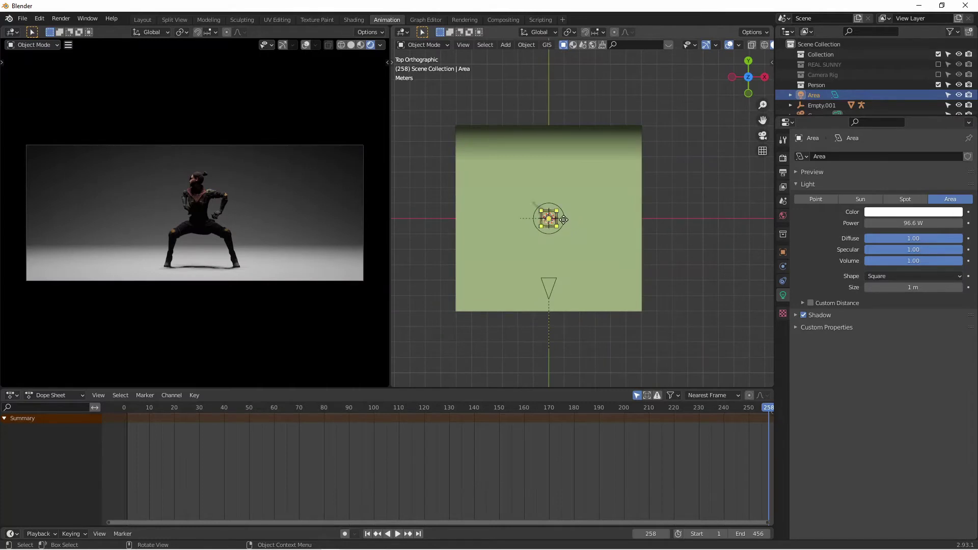
pyautogui.press('g')
pyautogui.press('y')
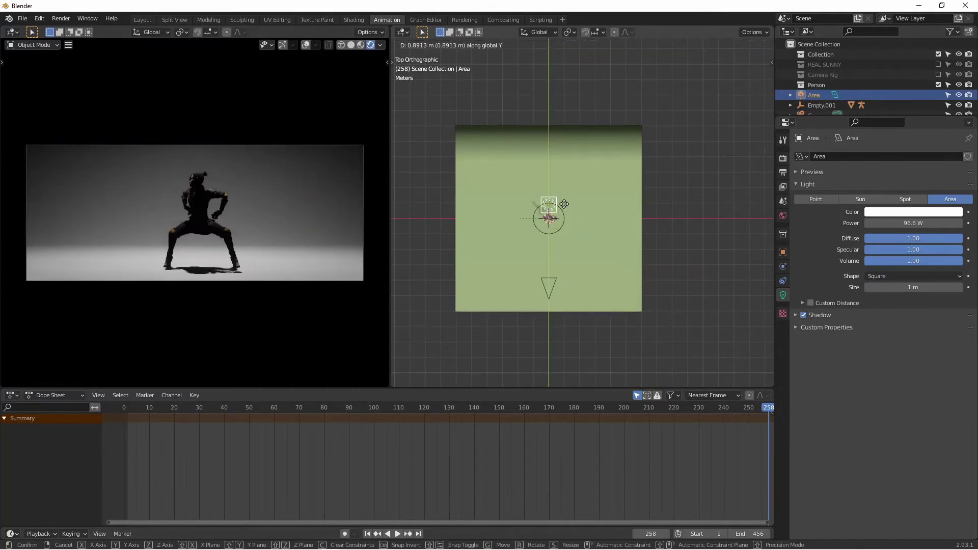
pyautogui.click(562, 163)
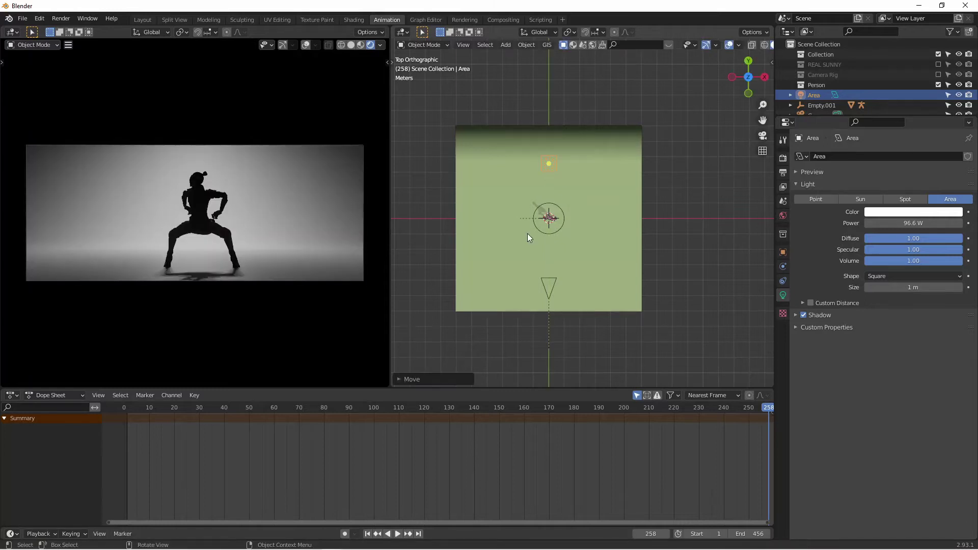
pyautogui.moveTo(527, 233); pyautogui.dragTo(555, 193, button='middle')
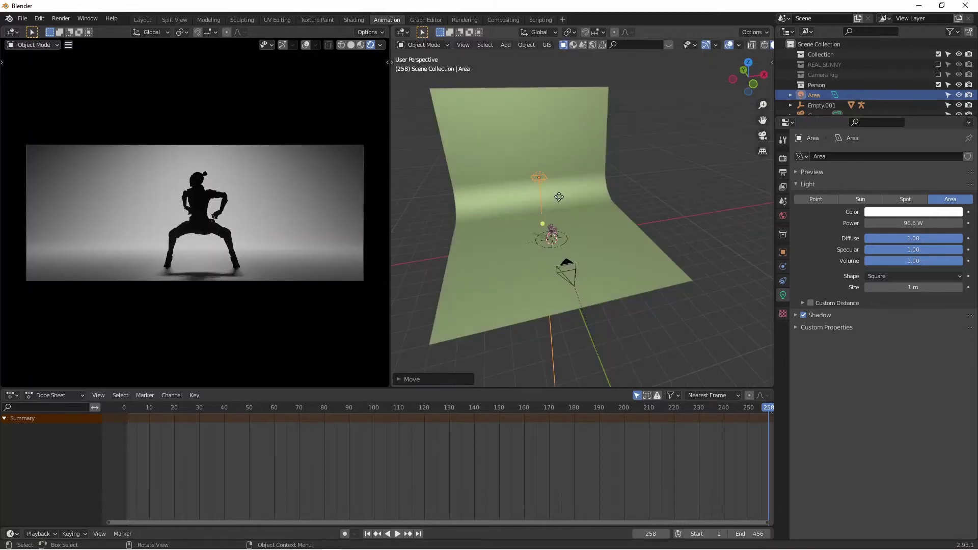
pyautogui.press('g')
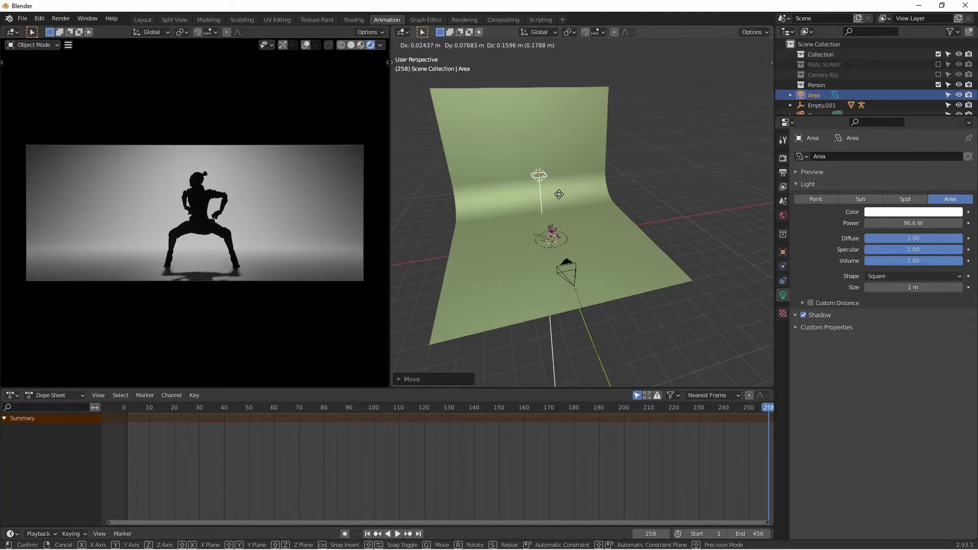
pyautogui.click(558, 184)
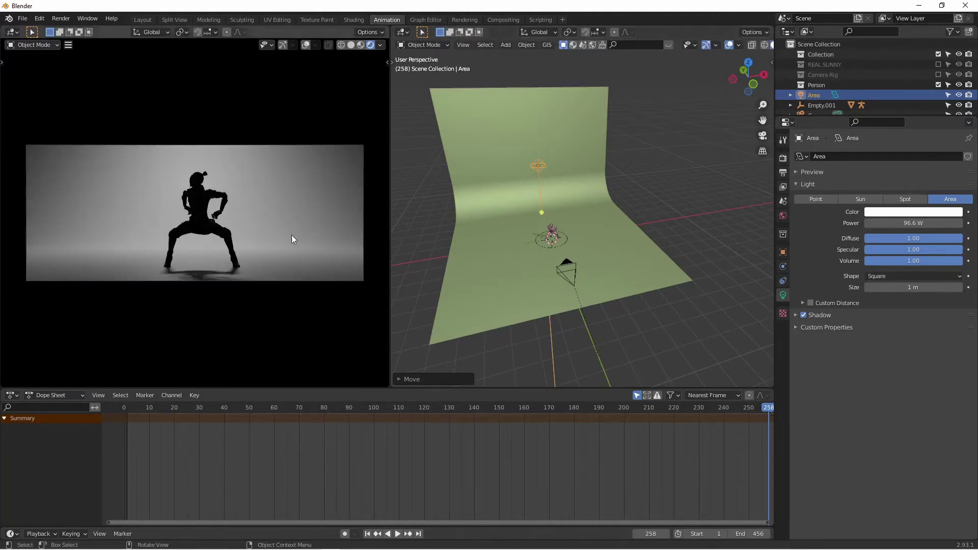
# - Duplicate the area light and place the copy along Y between the original light and the character
pyautogui.moveTo(585, 228); pyautogui.dragTo(581, 227, button='middle')
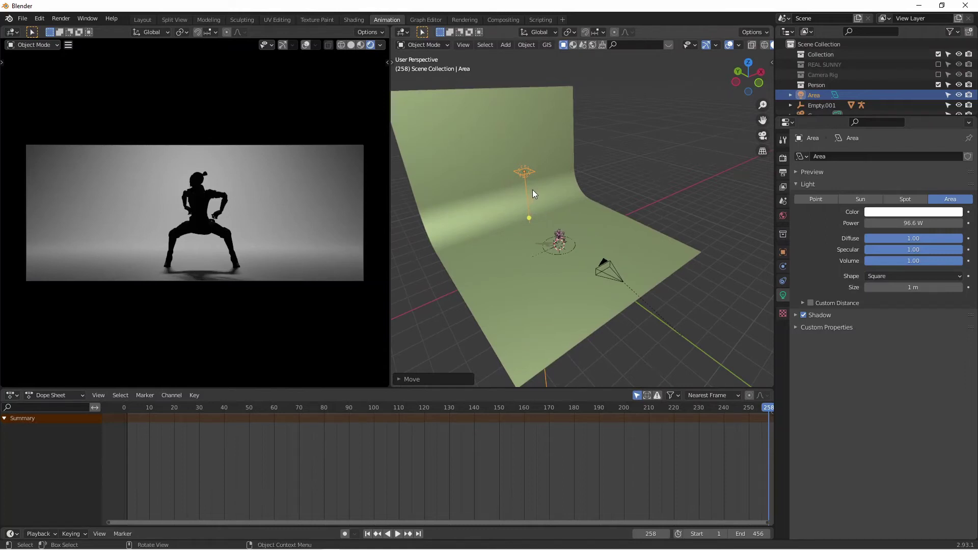
pyautogui.hotkey('shift', 'd')
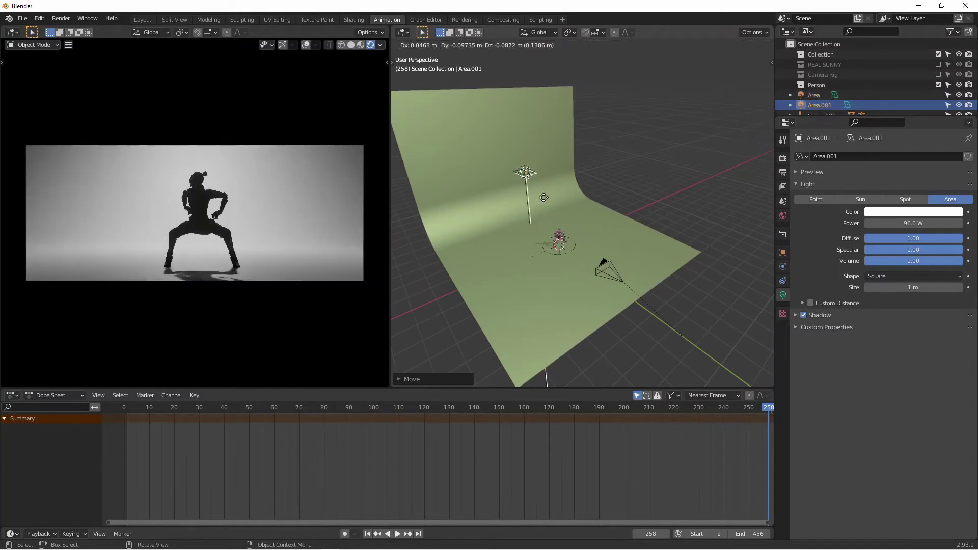
pyautogui.press('y')
pyautogui.click(554, 205)
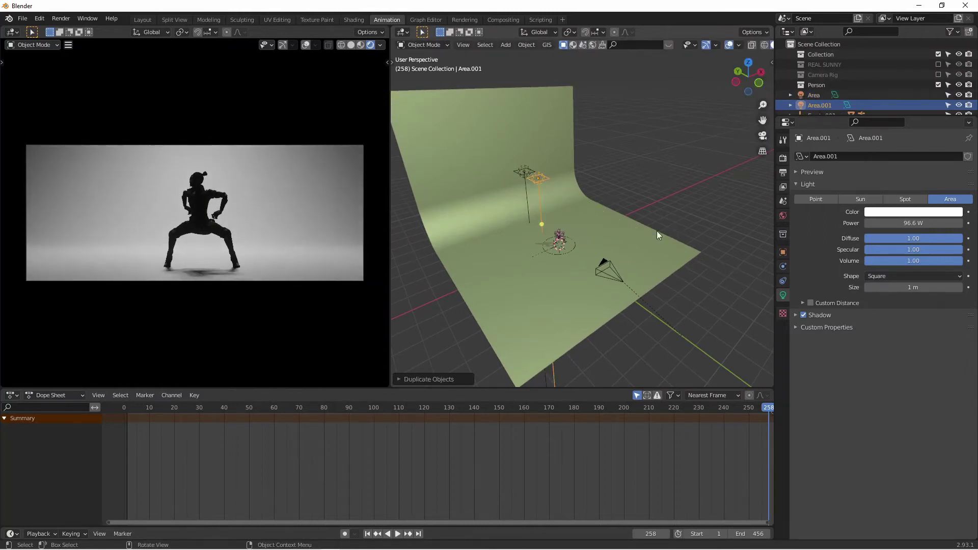
# - Rotate the duplicated area light to aim along Y toward the camera
pyautogui.press('KP_7')
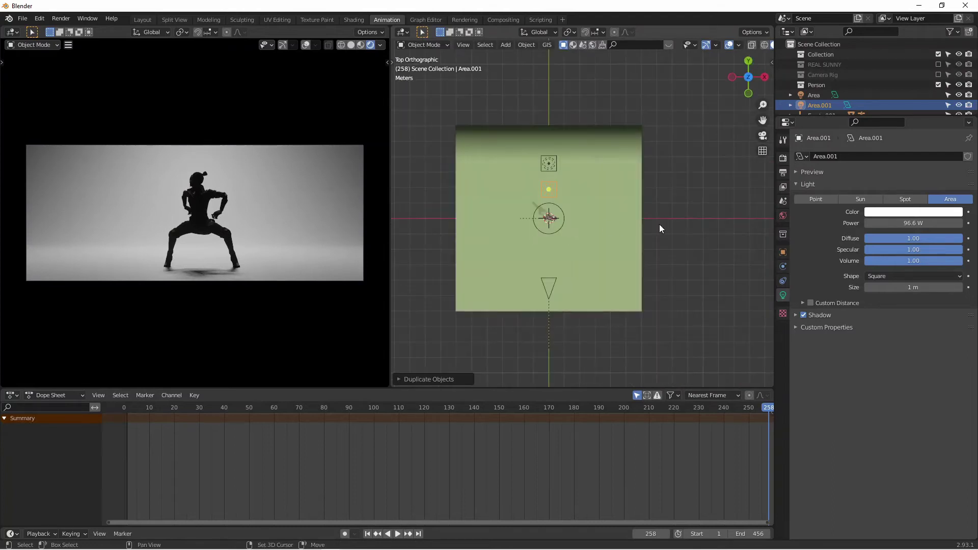
pyautogui.moveTo(548, 190); pyautogui.dragTo(550, 282)
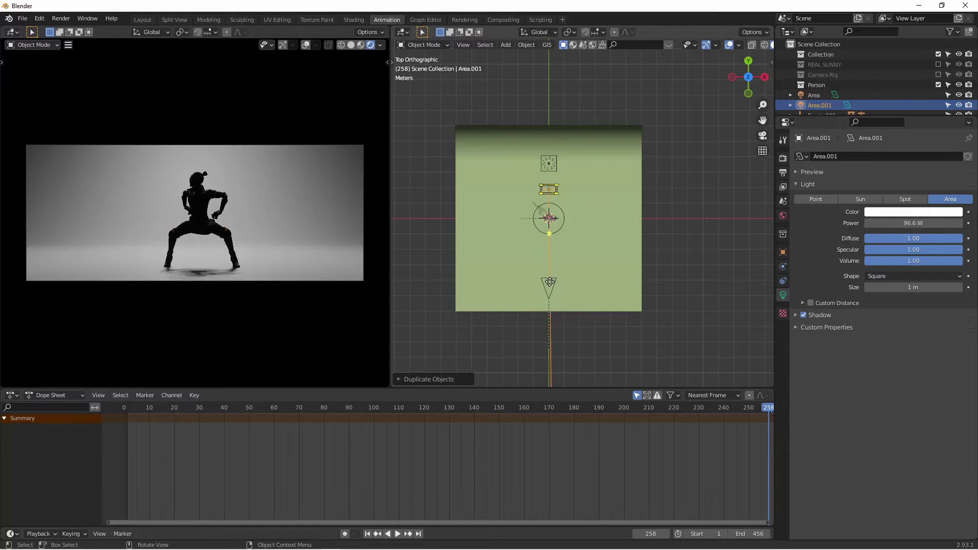
pyautogui.click(540, 285)
# - Lower the duplicated area light and shift it slightly toward the wall, then re-aim it directly at the character
pyautogui.moveTo(539, 285); pyautogui.dragTo(537, 286, button='middle')
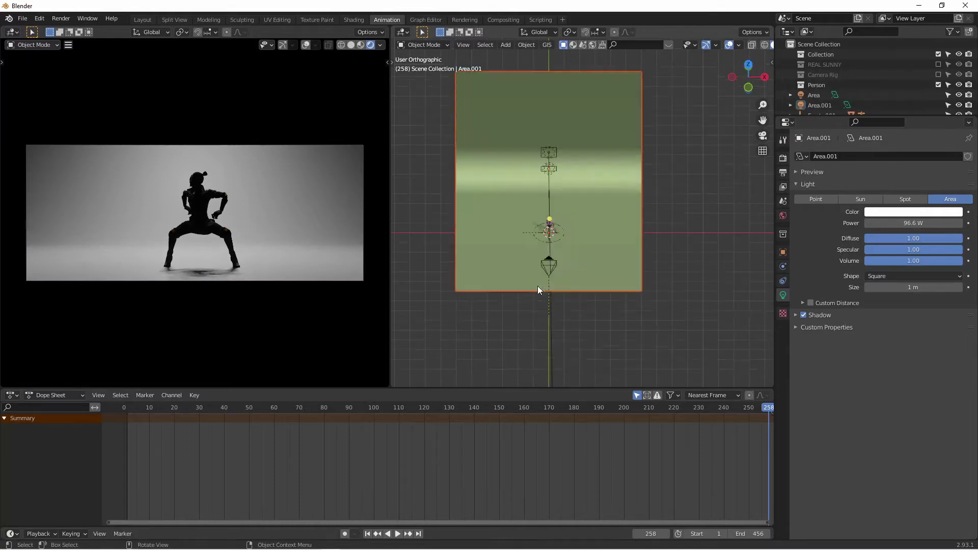
pyautogui.press('KP_3')
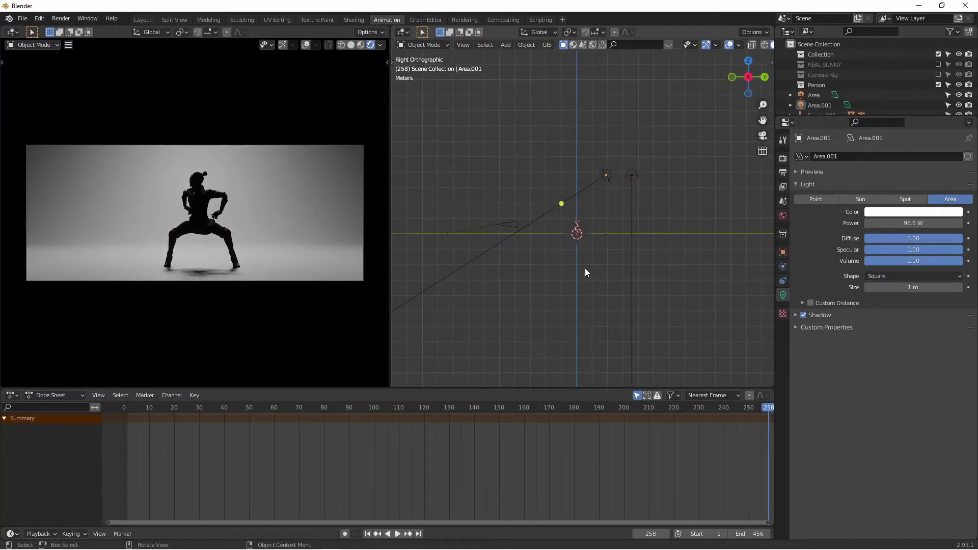
pyautogui.click(603, 176)
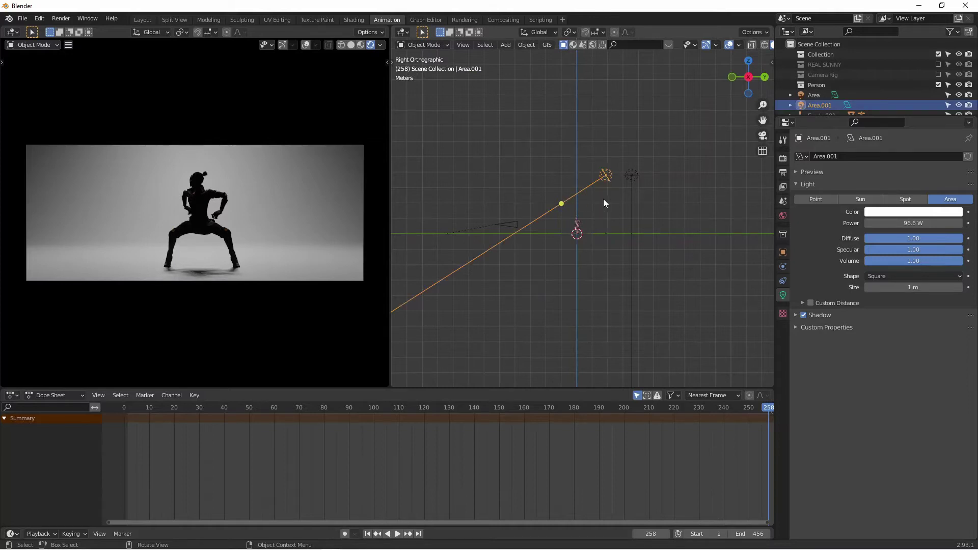
pyautogui.press('g')
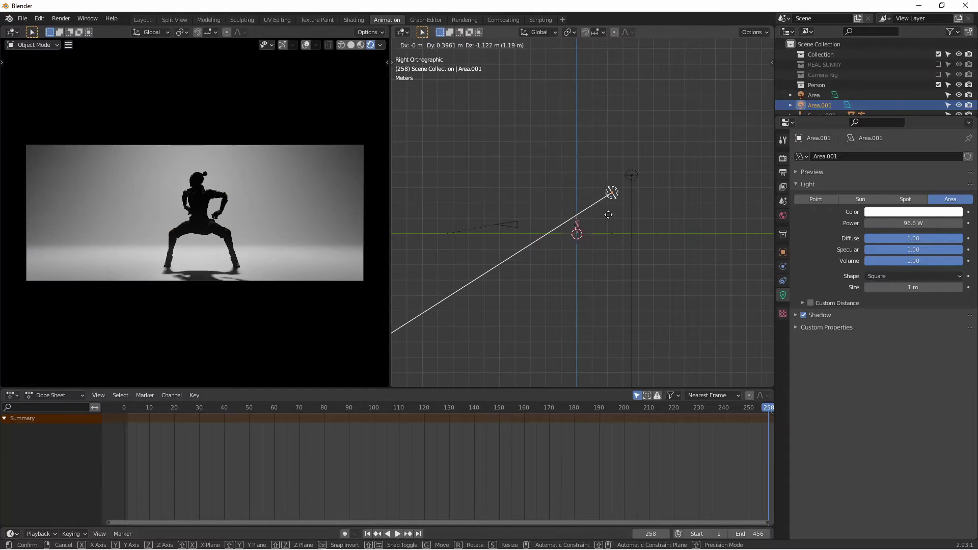
pyautogui.click(608, 214)
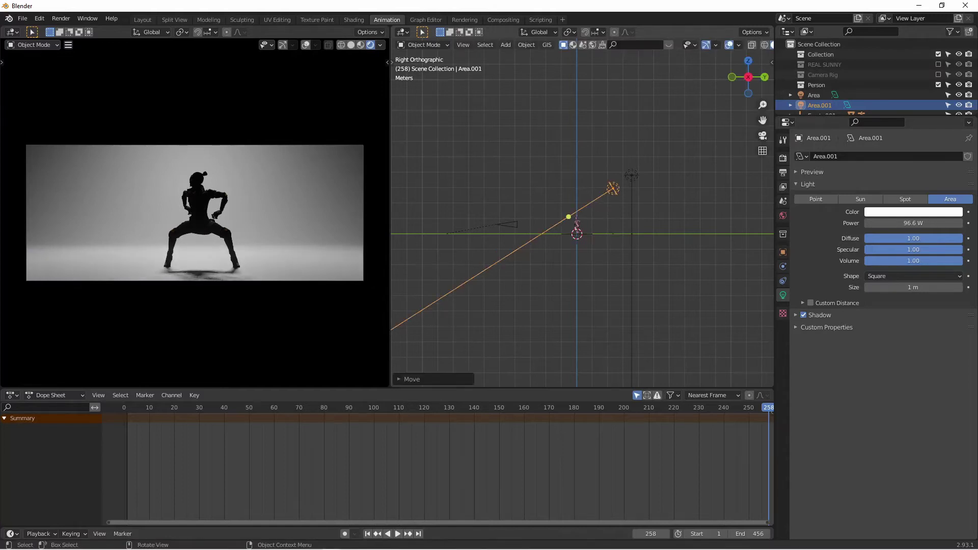
pyautogui.moveTo(569, 217); pyautogui.dragTo(503, 291)
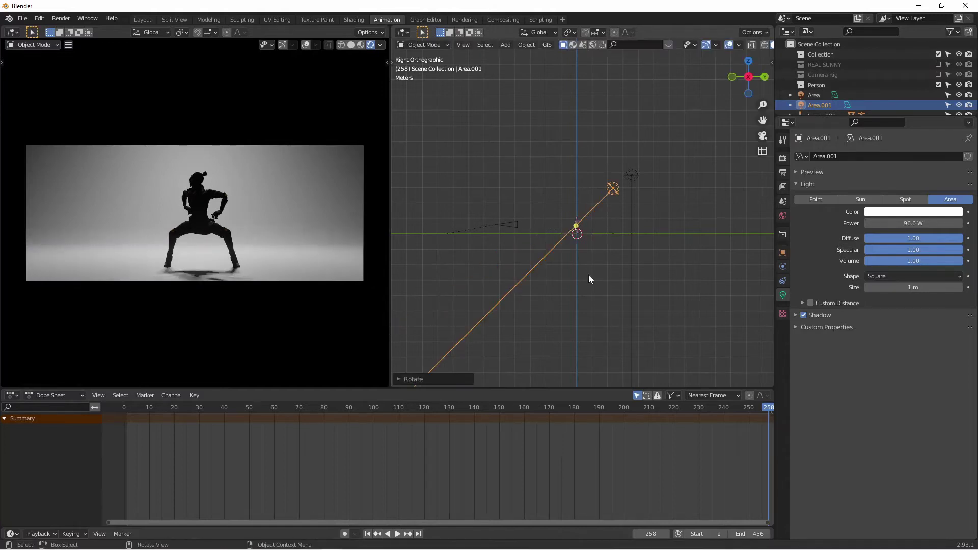
# - Set the power of the duplicated area light behind the character to 250 W
pyautogui.click(905, 223)
pyautogui.hotkey('ctrl', 'a')
pyautogui.press('BackSpace')
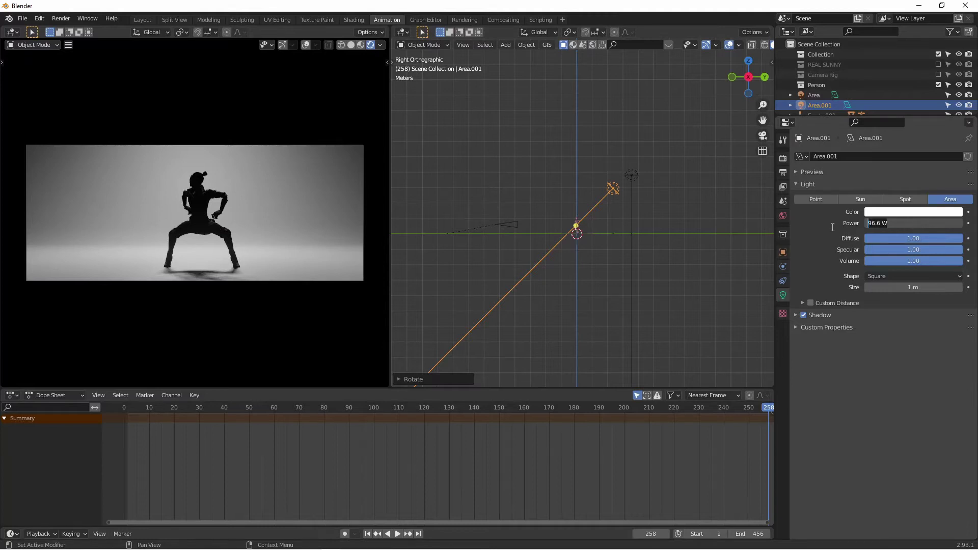
pyautogui.write('250')
pyautogui.press('Return')
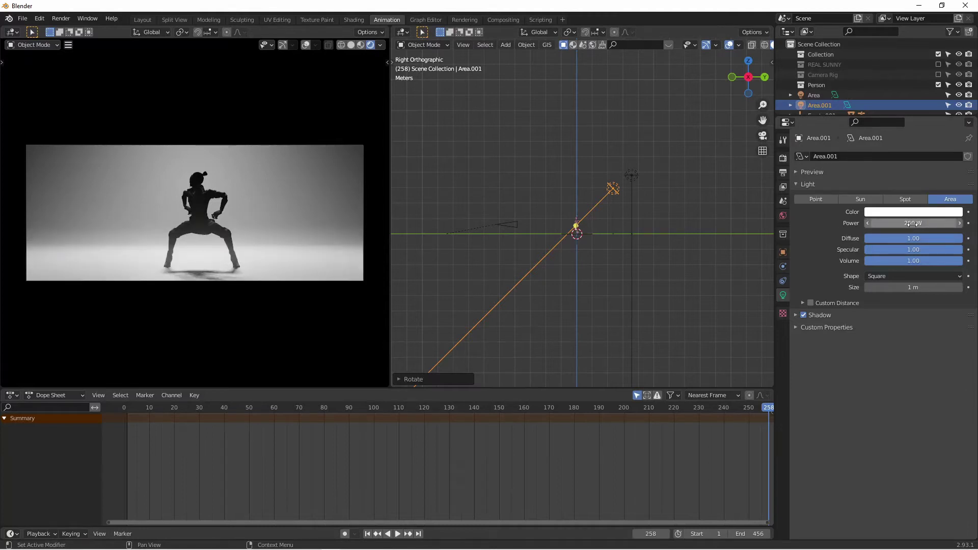
# - Enable contact shadows for the 250 W area light, toggling them off and on to compare the shadow under the character
pyautogui.click(838, 315)
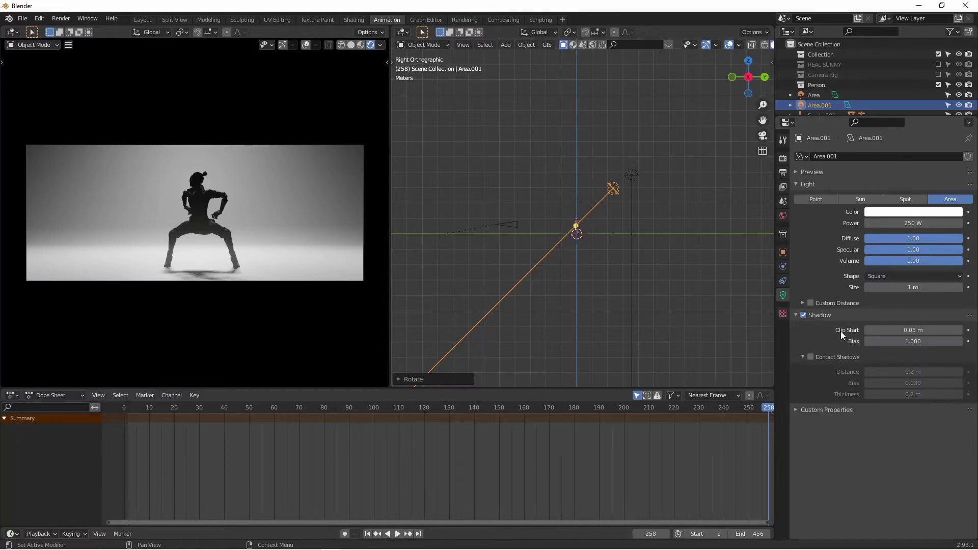
pyautogui.click(811, 357)
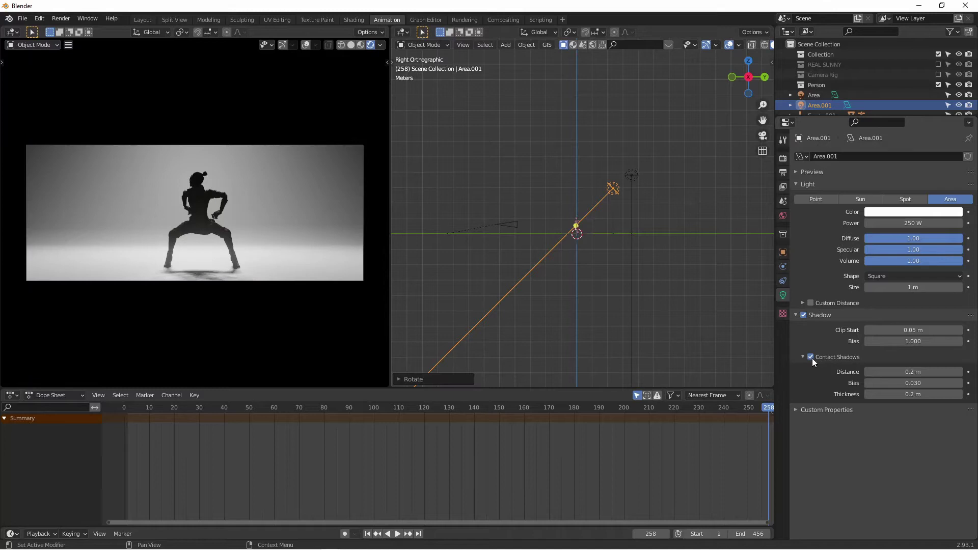
pyautogui.click(812, 356)
pyautogui.click(812, 357)
pyautogui.click(811, 357)
pyautogui.click(812, 356)
pyautogui.click(812, 357)
pyautogui.click(811, 357)
# - Set the light's contact shadow bias to 0.01 and the contact shadow distance to 10 m
pyautogui.click(910, 383)
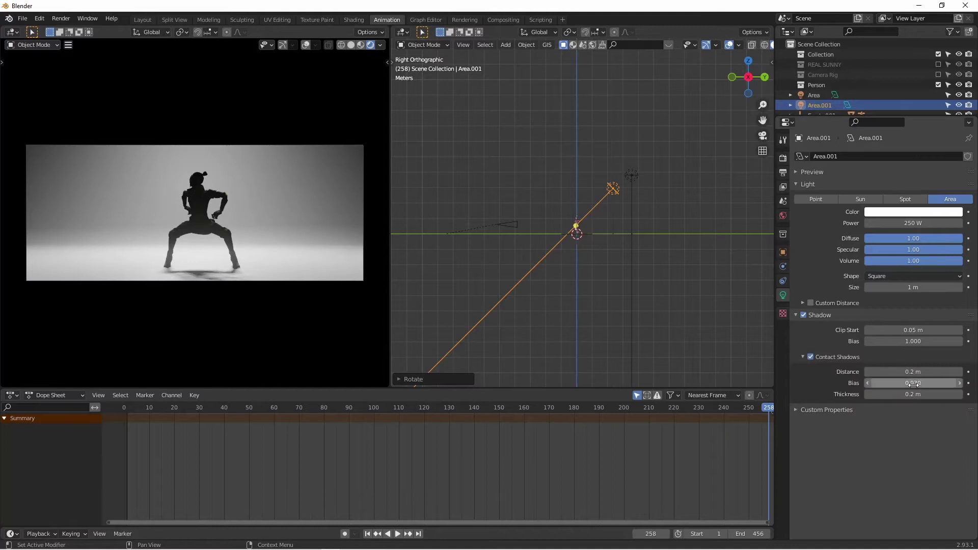
pyautogui.write('0.03')
pyautogui.press('BackSpace')
pyautogui.write('1')
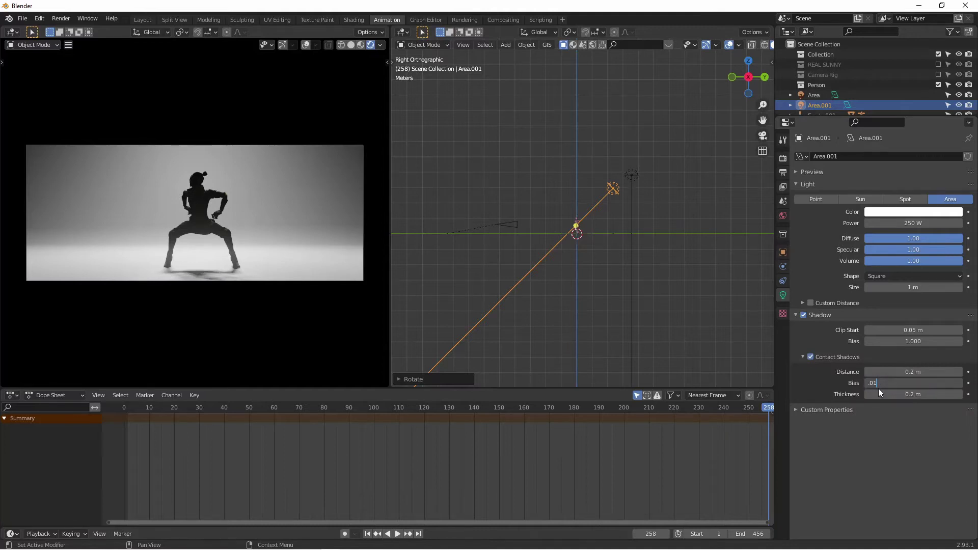
pyautogui.press('Return')
pyautogui.click(894, 372)
pyautogui.write('10')
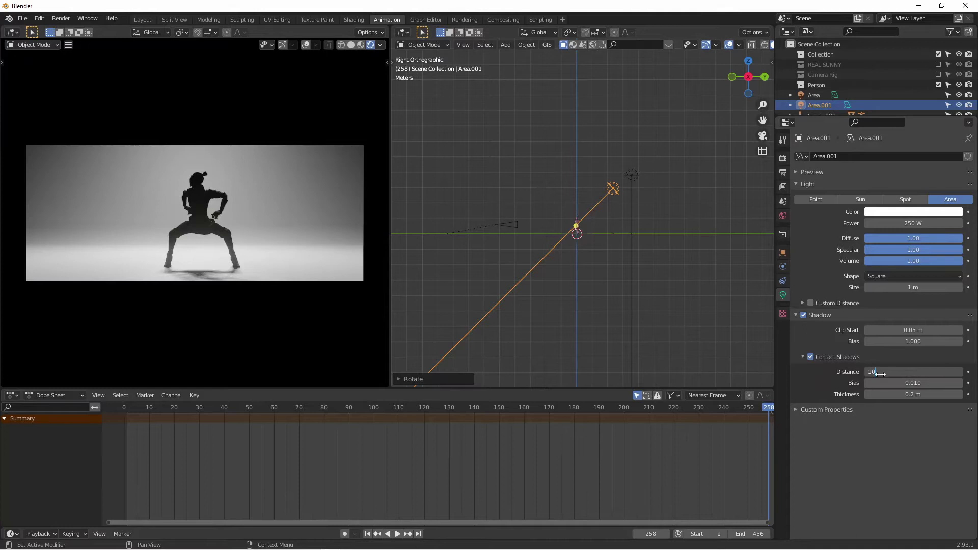
pyautogui.press('Return')
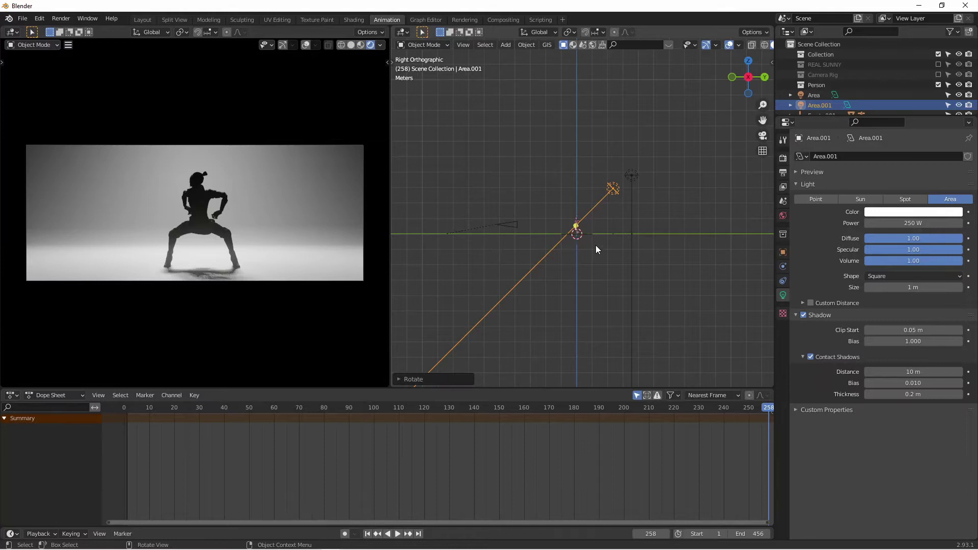
# - Duplicate the 250 W area light in top view and place the copy beside the character on the negative X side, slightly toward the camera
pyautogui.press('KP_7')
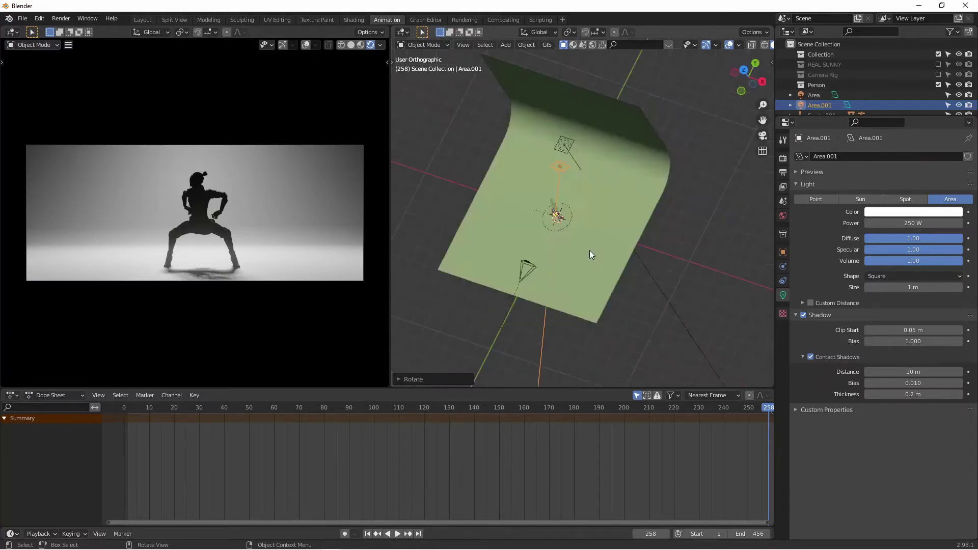
pyautogui.hotkey('shift', 'd')
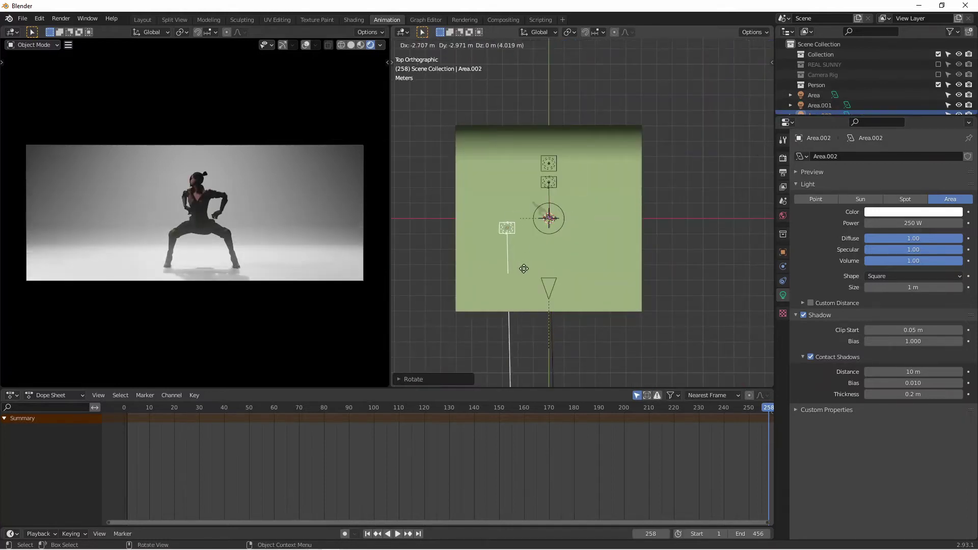
pyautogui.click(542, 256)
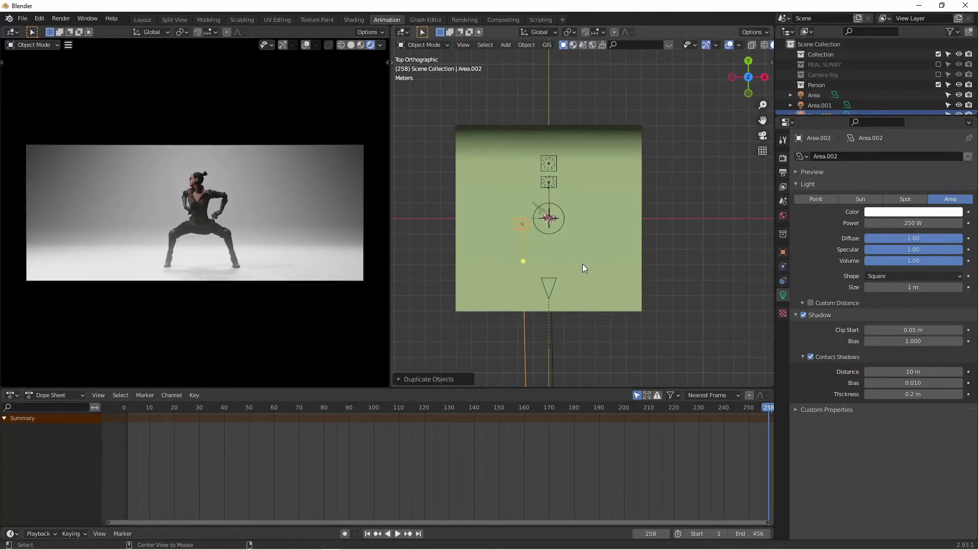
# - Clear the new light's rotation and tilt it in front view to point diagonally down along X toward the character
pyautogui.hotkey('alt', 'r')
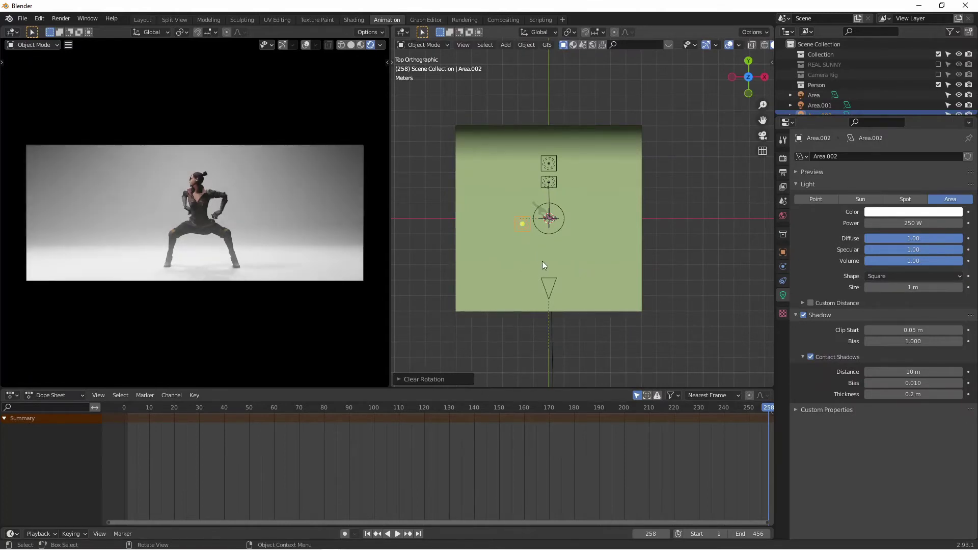
pyautogui.press('KP_1')
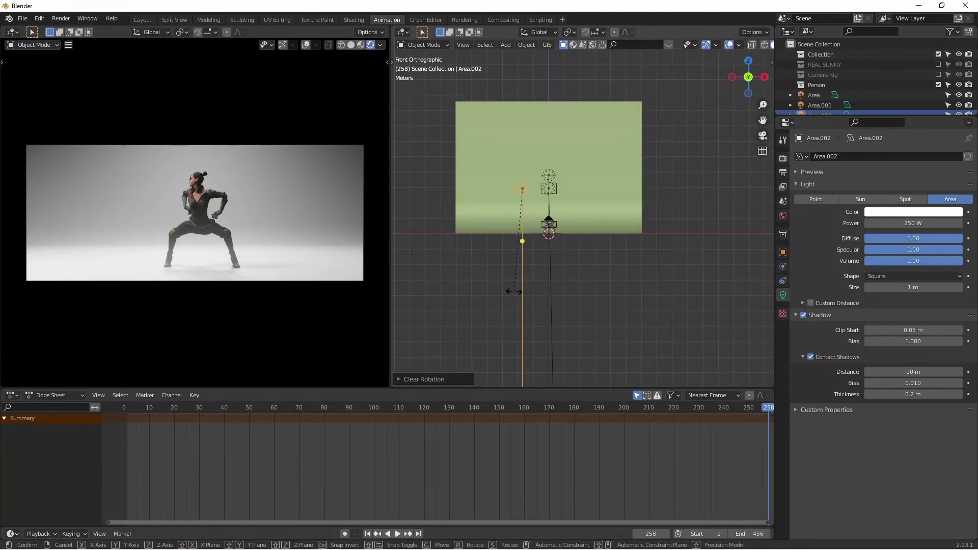
pyautogui.press('r')
pyautogui.click(520, 287)
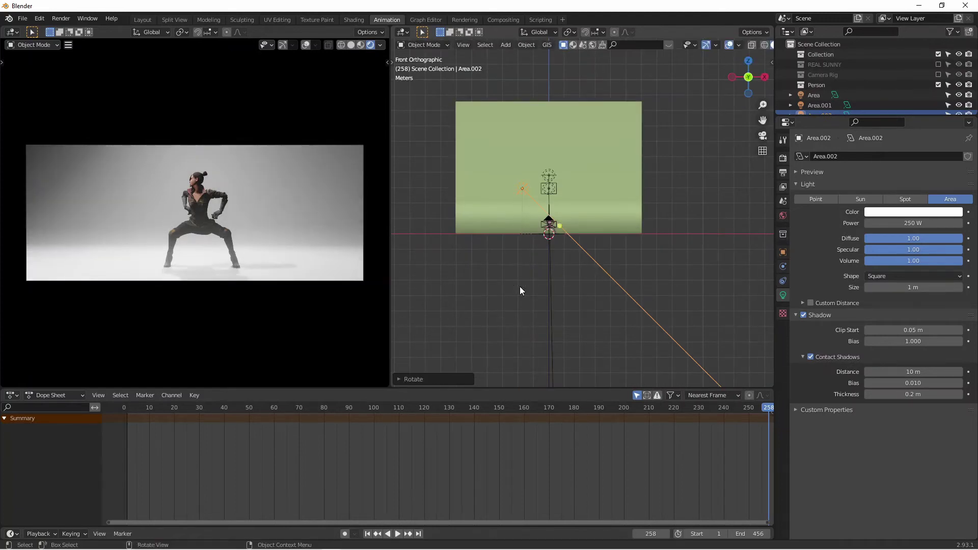
# - Rotate the new area light 45° in top view so it points diagonally toward the backdrop wall
pyautogui.press('KP_7')
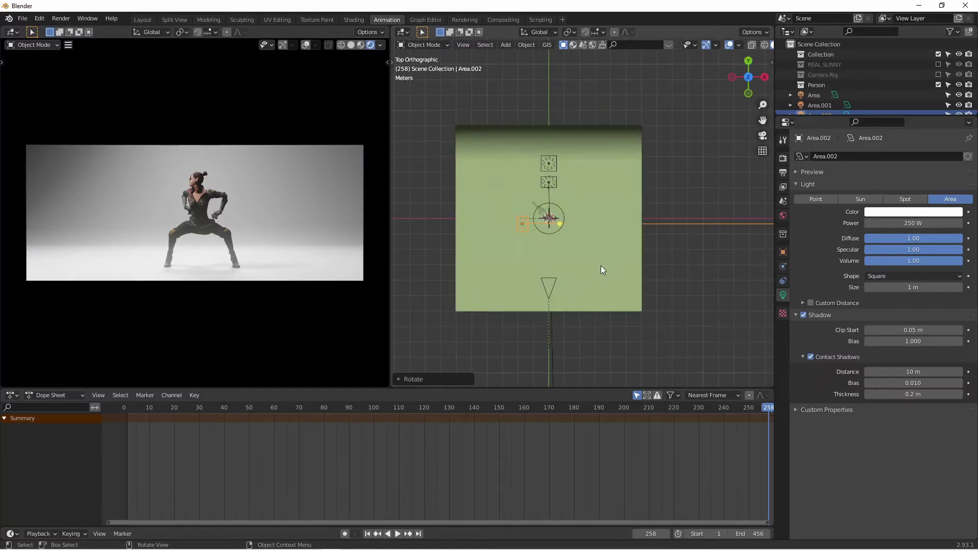
pyautogui.write('r45')
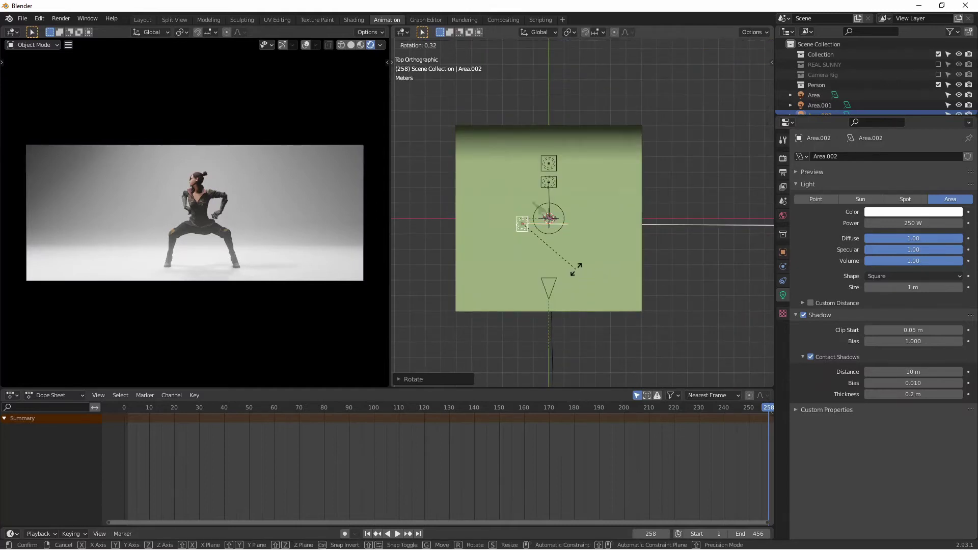
pyautogui.press('-')
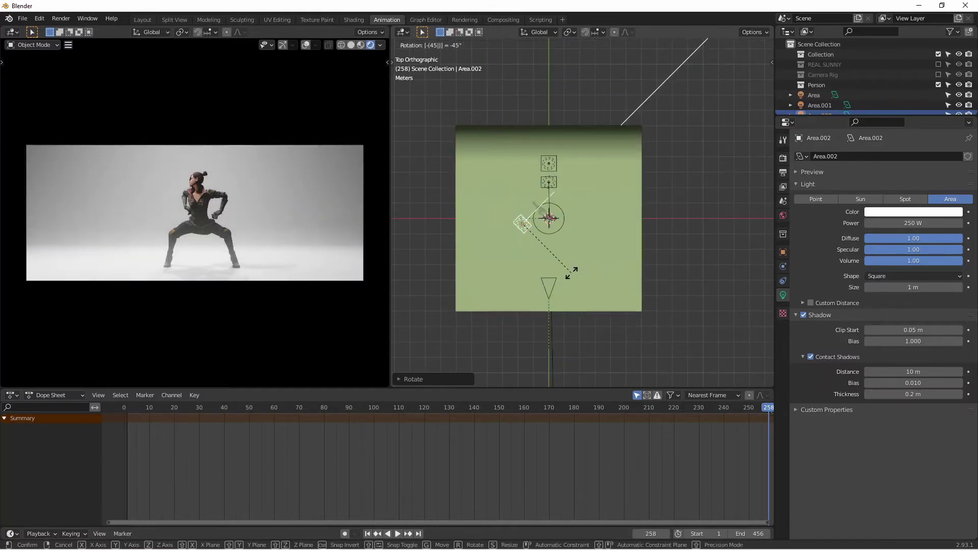
pyautogui.click(551, 275)
# - Move the new light diagonally toward the camera, and fine-tune its position in front view so its beam hits the character
pyautogui.press('g')
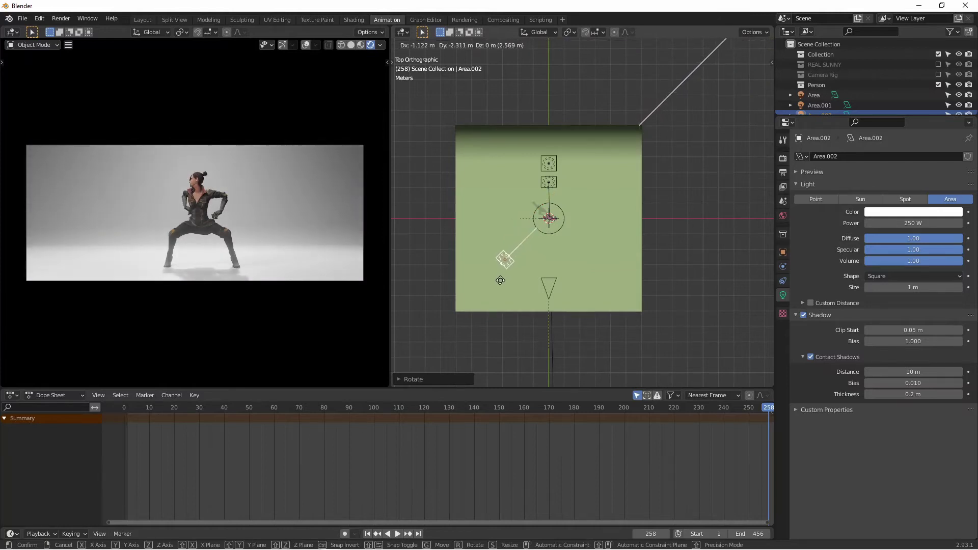
pyautogui.click(506, 276)
pyautogui.press('KP_1')
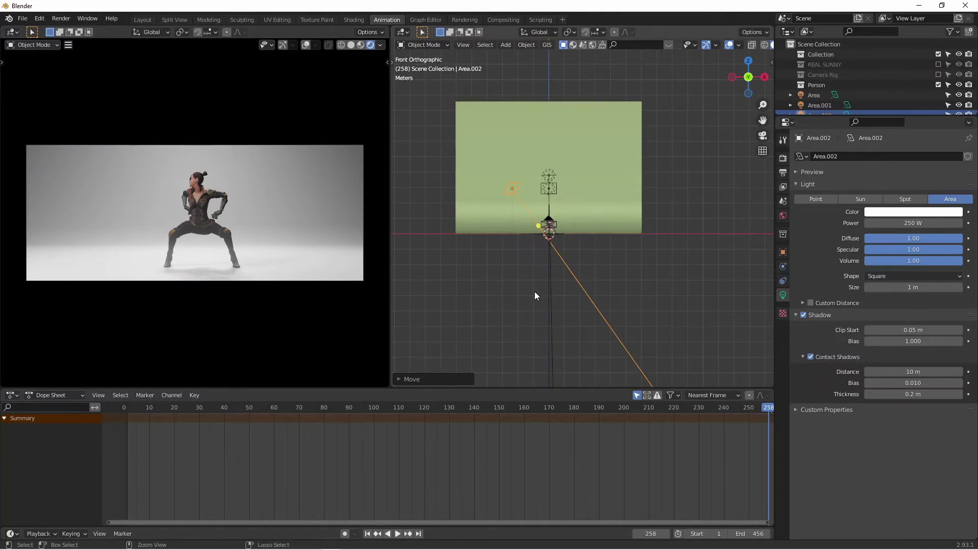
pyautogui.scroll(3, 558, 246)
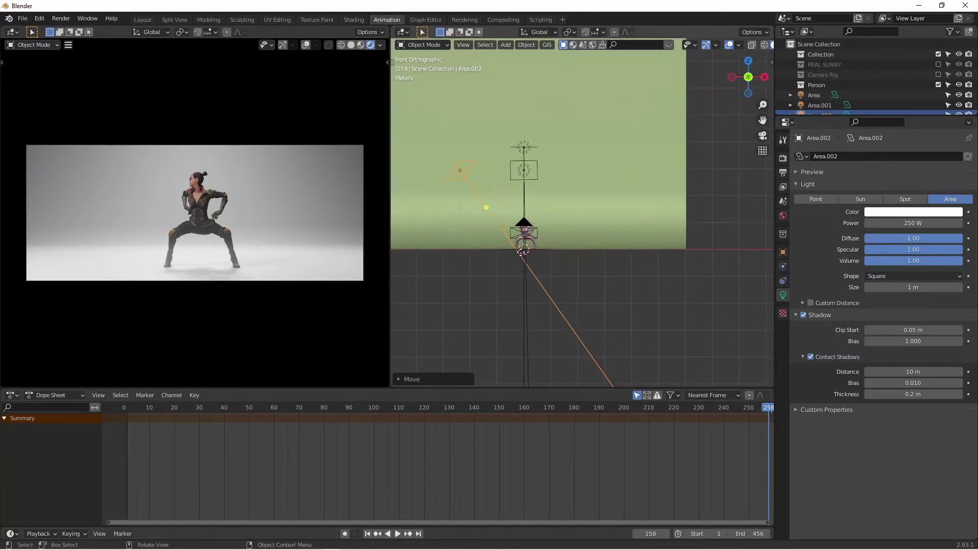
pyautogui.press('g')
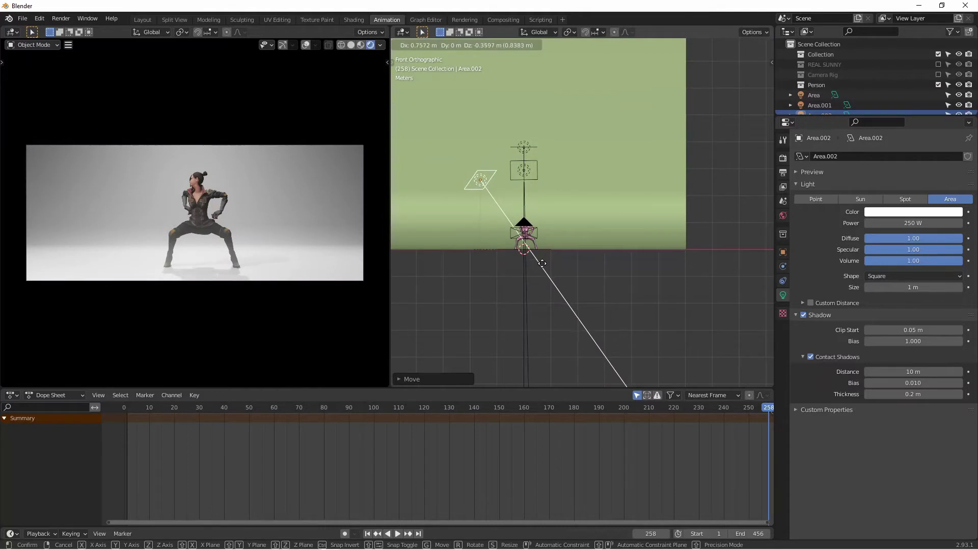
pyautogui.click(534, 255)
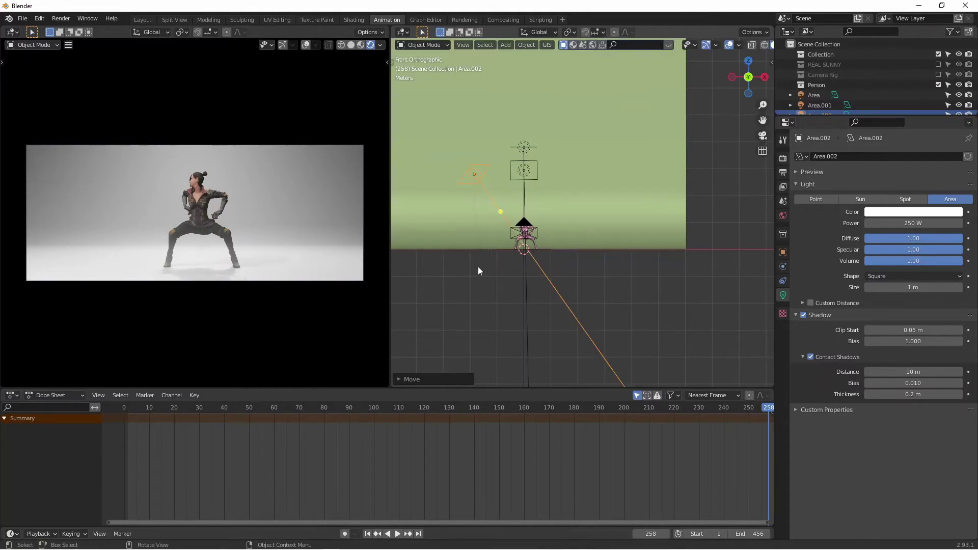
# - Give the curved backdrop a new material and darken its base colour to a grey with a value of about 0.09
pyautogui.click(674, 225)
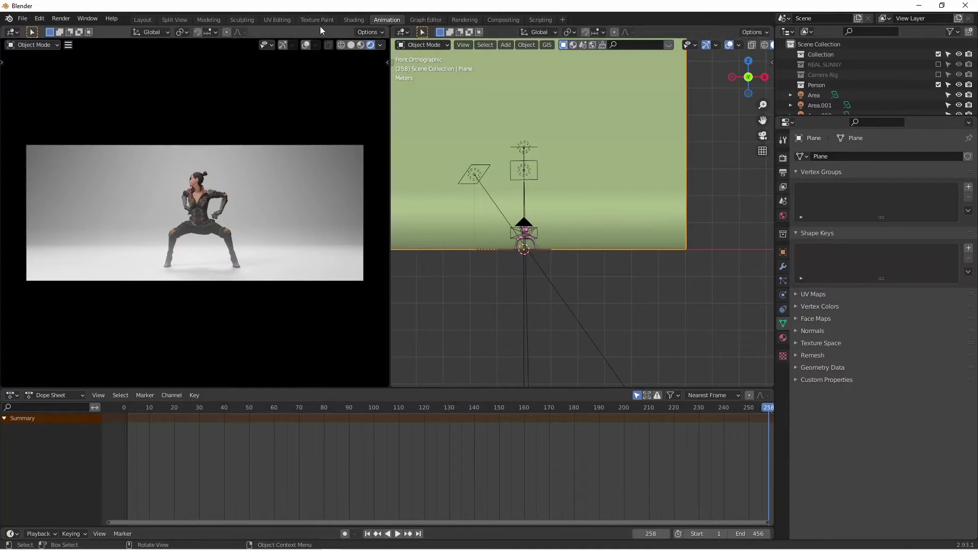
pyautogui.click(353, 20)
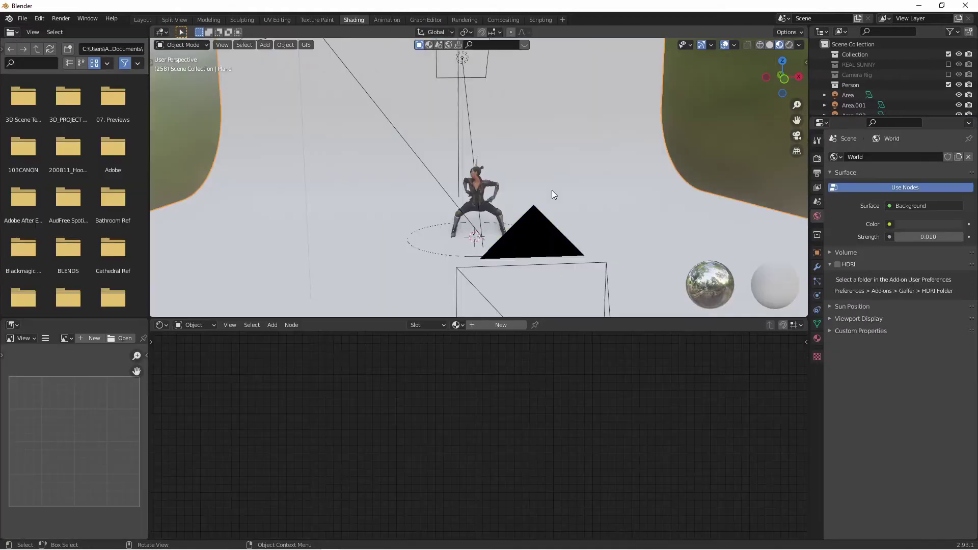
pyautogui.click(503, 325)
pyautogui.click(542, 422)
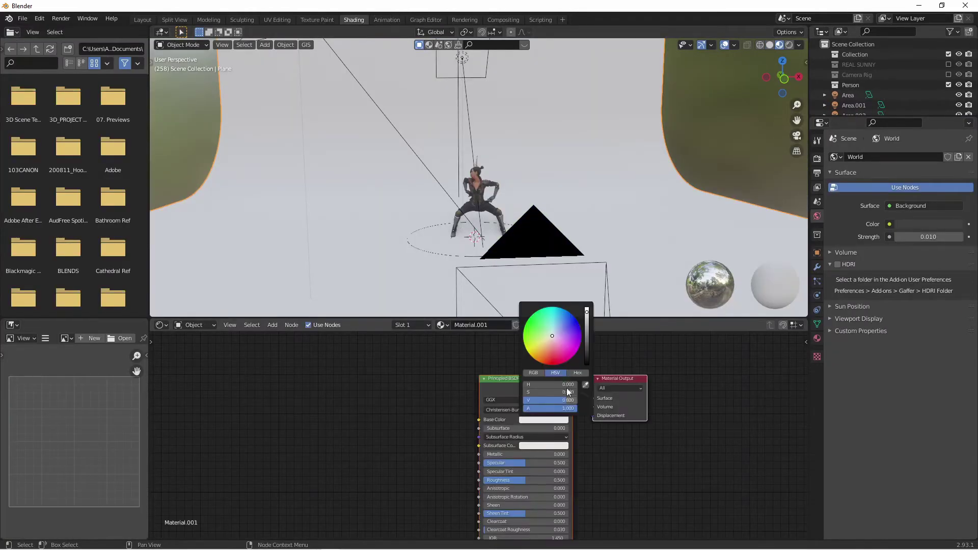
pyautogui.moveTo(589, 333); pyautogui.dragTo(588, 361)
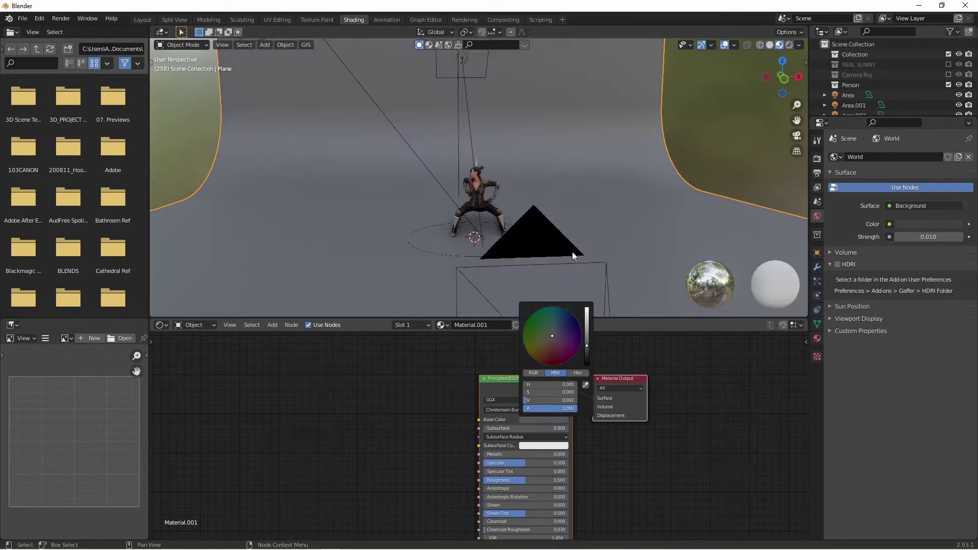
# - In the rendered camera view, set the backdrop material's roughness to about 0.52 and darken its base colour to a value of about 0.02
pyautogui.press('KP_0')
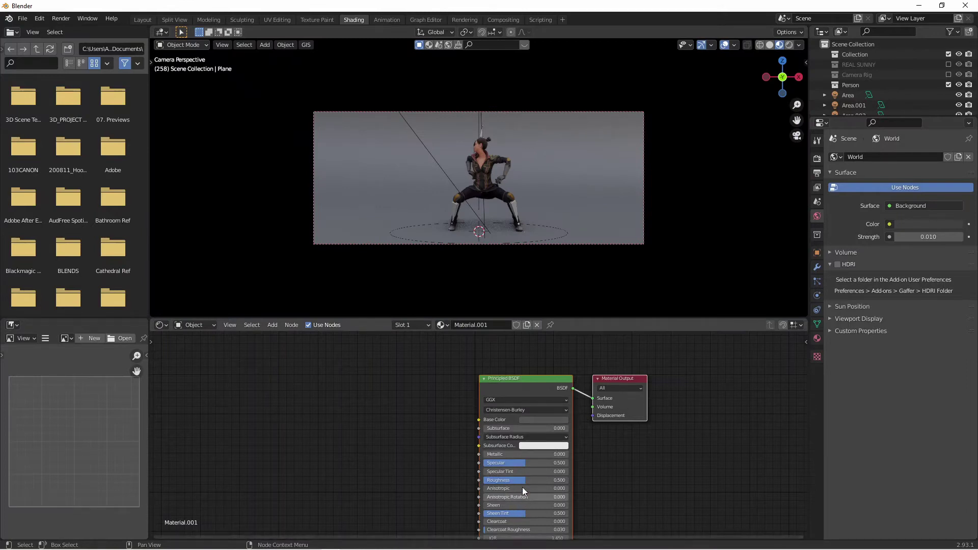
pyautogui.moveTo(514, 481); pyautogui.dragTo(463, 478)
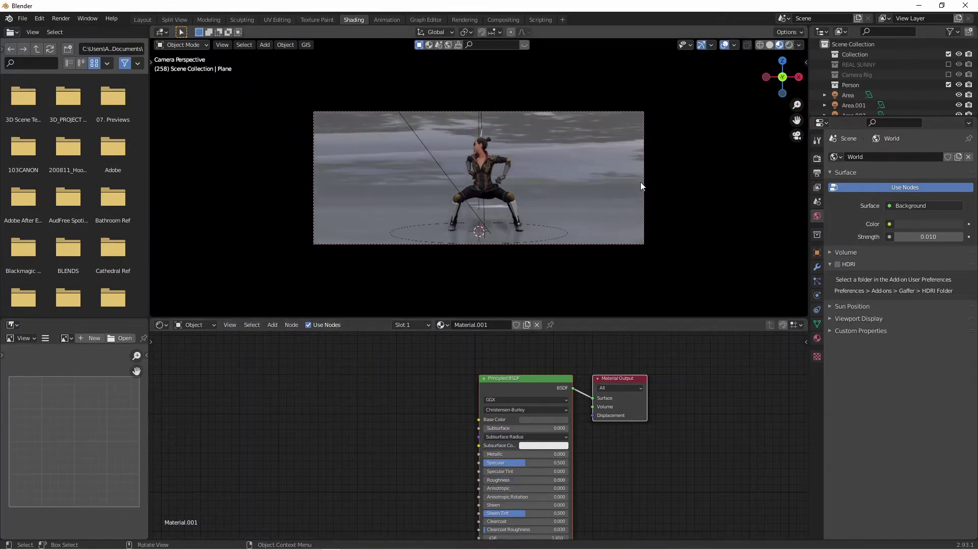
pyautogui.click(790, 45)
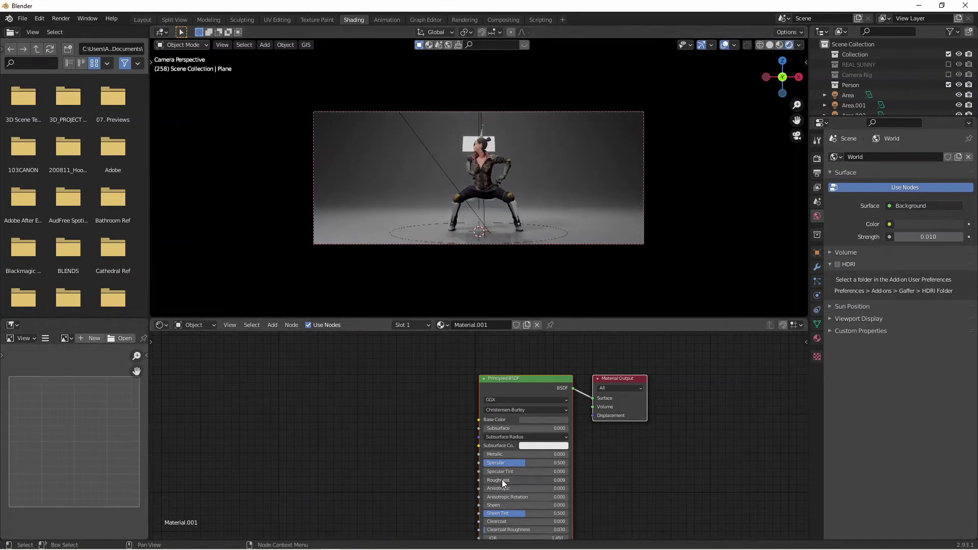
pyautogui.moveTo(502, 480); pyautogui.dragTo(541, 477)
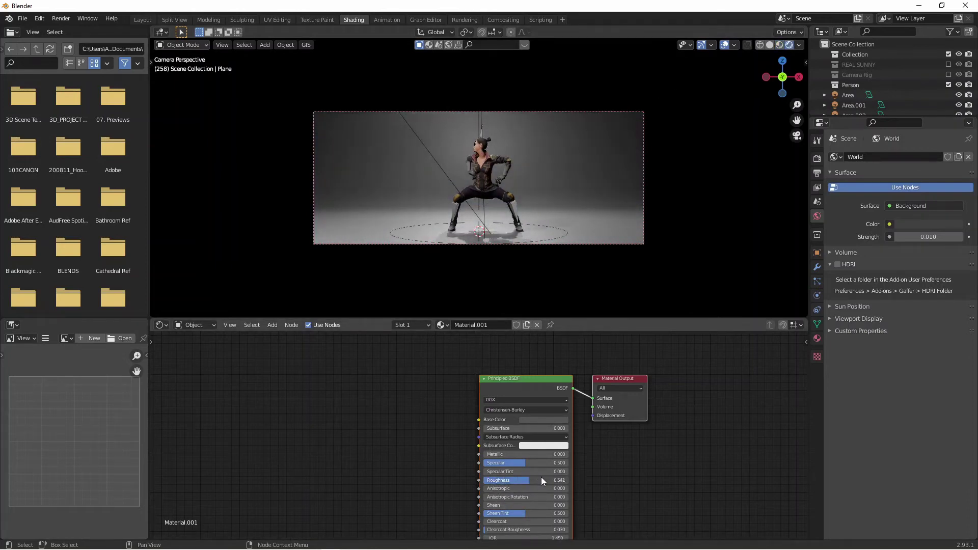
pyautogui.click(561, 420)
pyautogui.moveTo(584, 344)
pyautogui.mouseDown()
pyautogui.moveTo(590, 374)
pyautogui.moveTo(593, 356)
pyautogui.mouseUp()
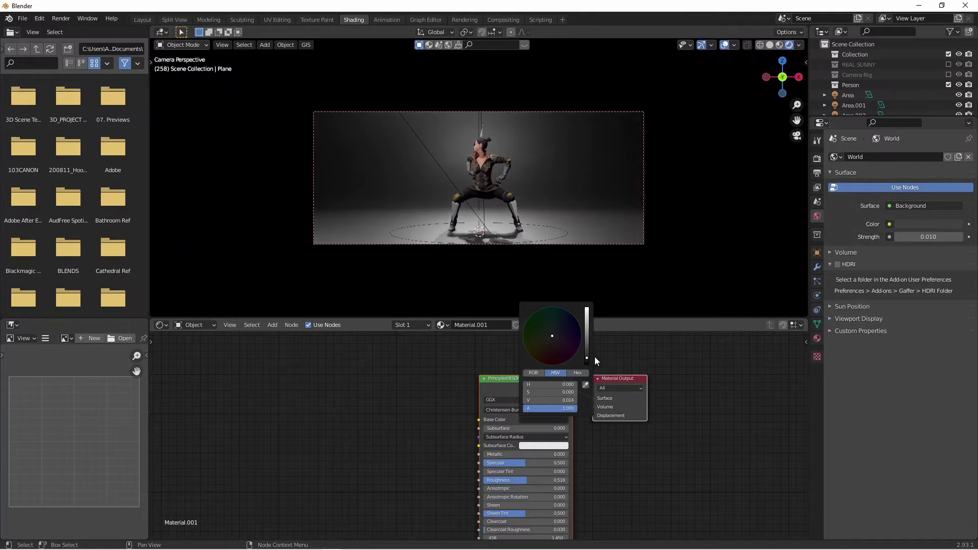
# - Return to the Animation workspace and change the colour of the 96.6 W overhead area light near the wall to fully saturated magenta
pyautogui.click(387, 19)
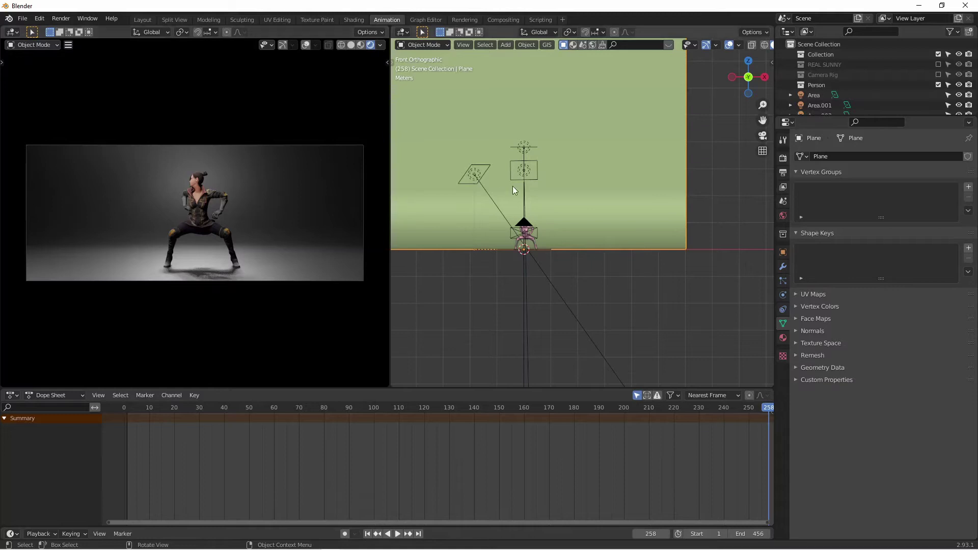
pyautogui.moveTo(625, 214); pyautogui.dragTo(563, 165, button='middle')
pyautogui.click(566, 154)
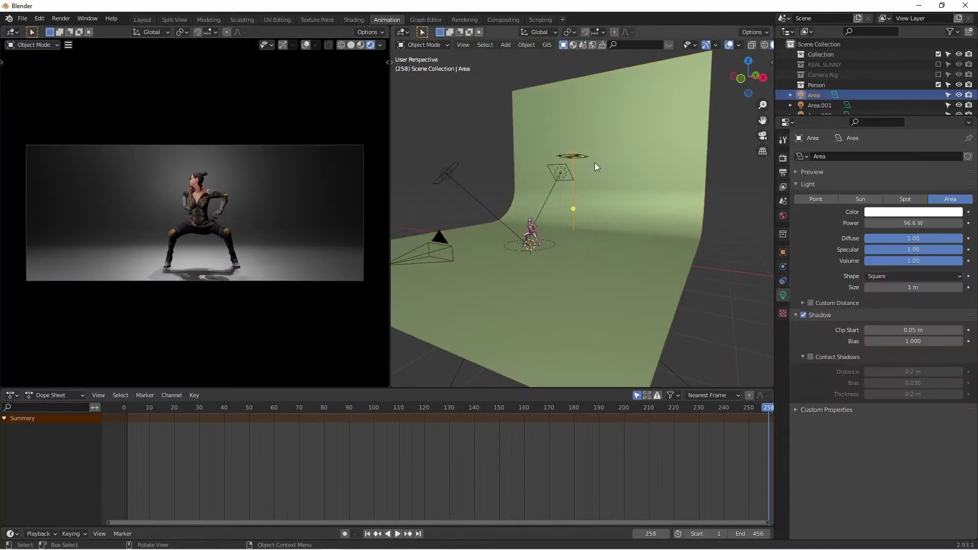
pyautogui.click(907, 213)
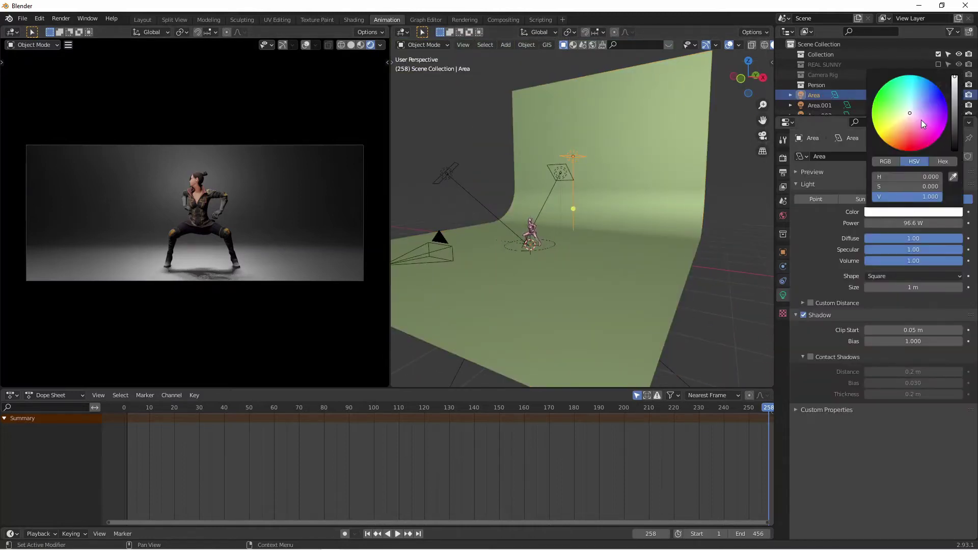
pyautogui.moveTo(922, 121)
pyautogui.mouseDown()
pyautogui.moveTo(939, 141)
pyautogui.moveTo(966, 137)
pyautogui.moveTo(963, 125)
pyautogui.moveTo(953, 159)
pyautogui.mouseUp()
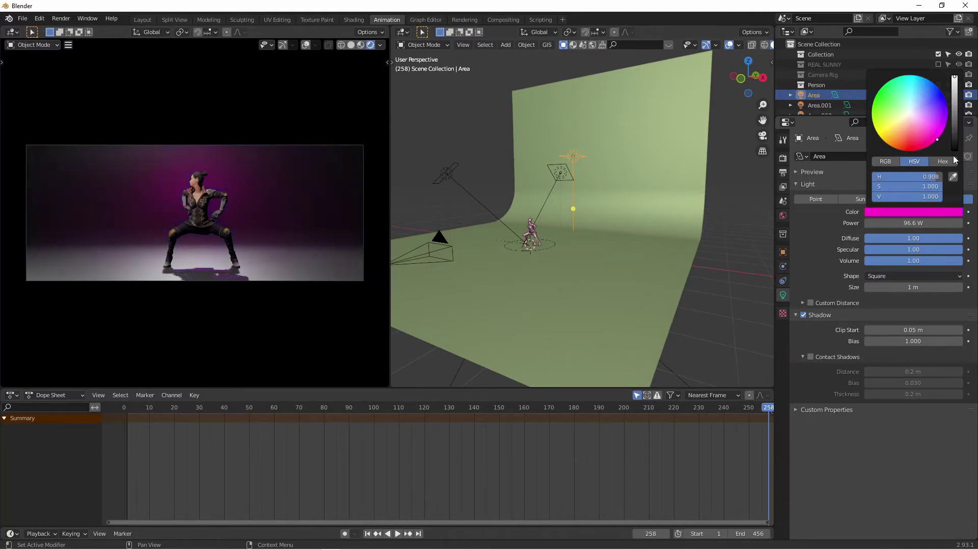
# - Stretch the magenta area light along the global X axis across most of the backdrop's width and set its power to 250 W
pyautogui.press('s')
pyautogui.press('x')
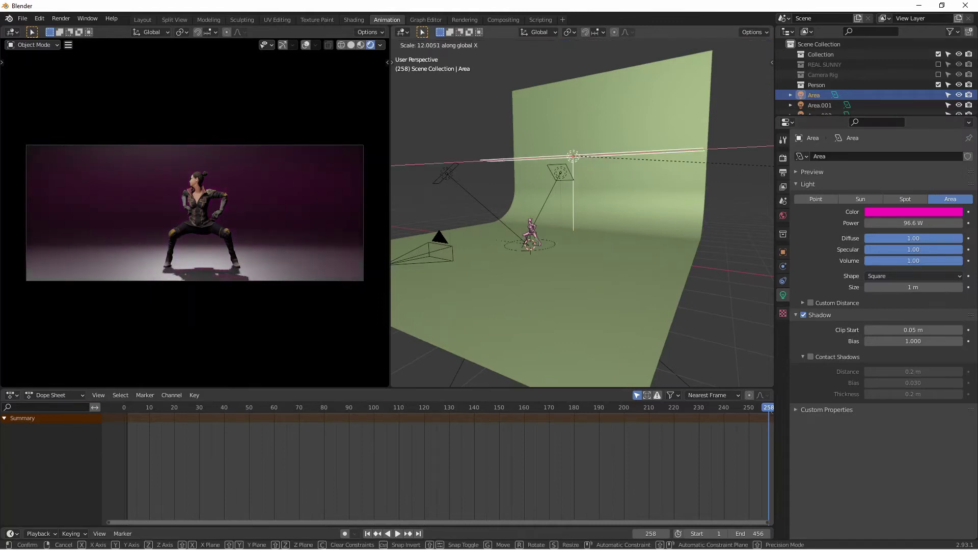
pyautogui.click(933, 219)
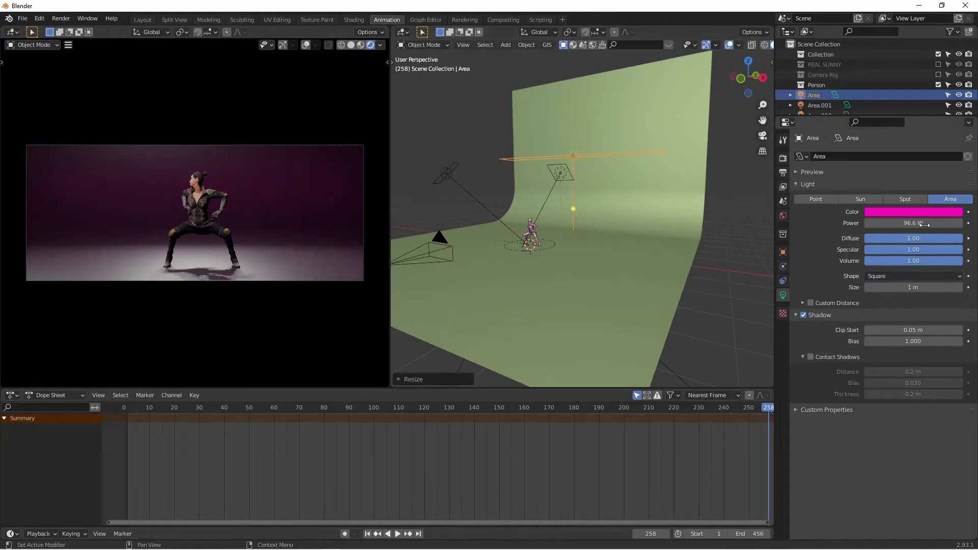
pyautogui.doubleClick(924, 225)
pyautogui.write('25 W')
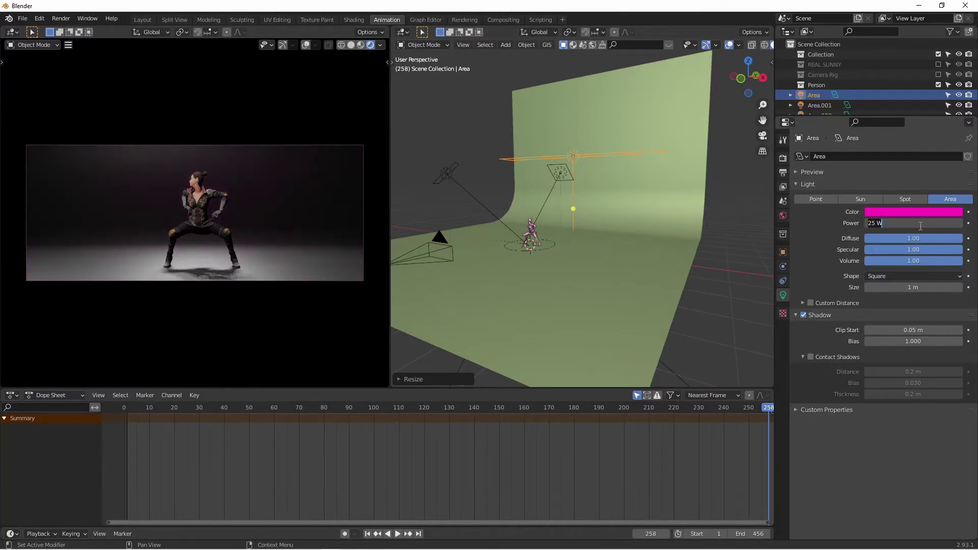
pyautogui.write('0')
pyautogui.press('Return')
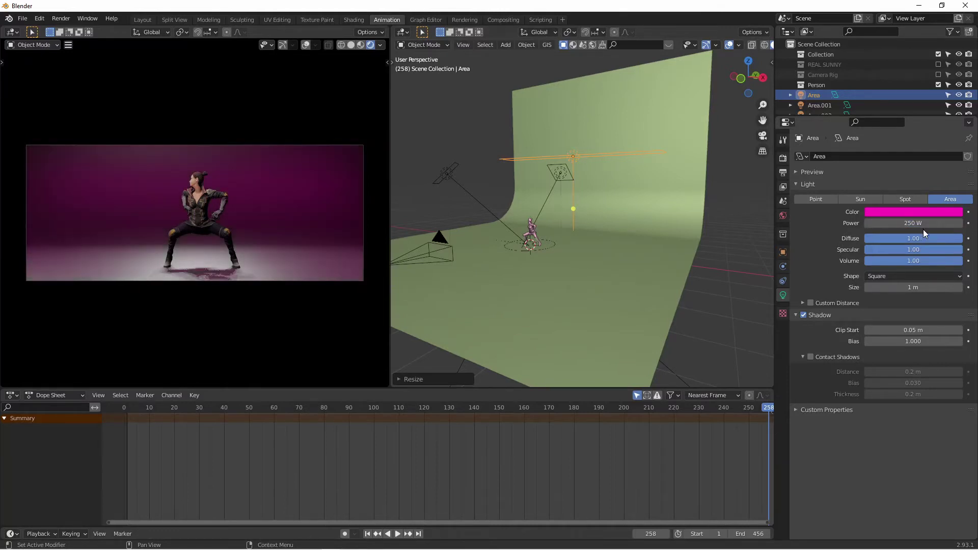
# - Try the stretched magenta light at double power, 500 W, and at a quarter of that, 125 W
pyautogui.doubleClick(921, 226)
pyautogui.write('*2')
pyautogui.press('Return')
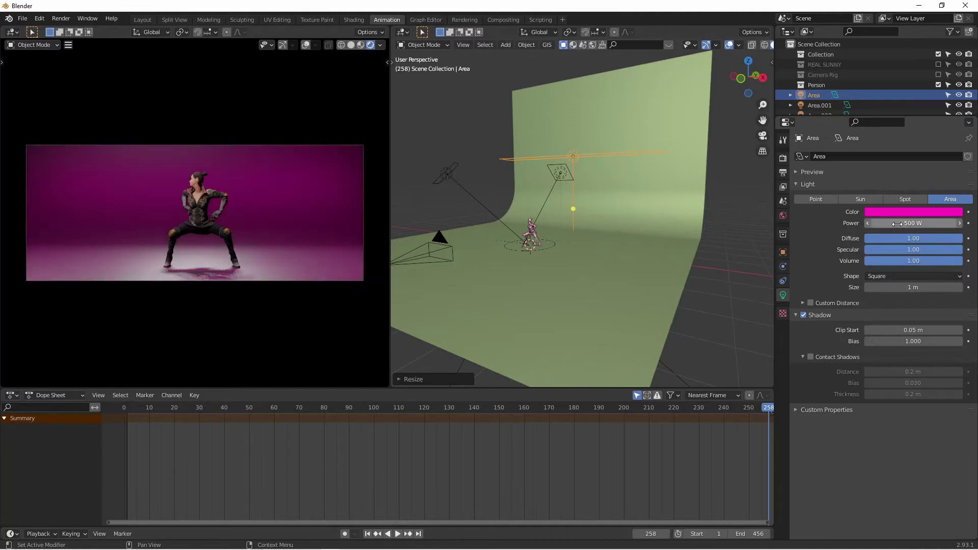
pyautogui.click(898, 224)
pyautogui.write('/4')
pyautogui.press('Return')
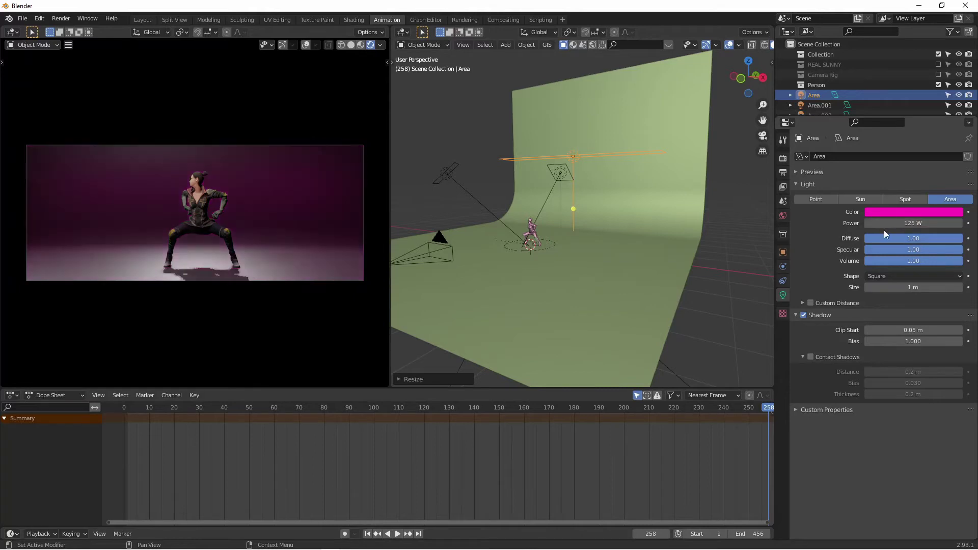
# - Multiply the stretched magenta light's power by 5 to reach 625 W
pyautogui.click(909, 225)
pyautogui.click(909, 224)
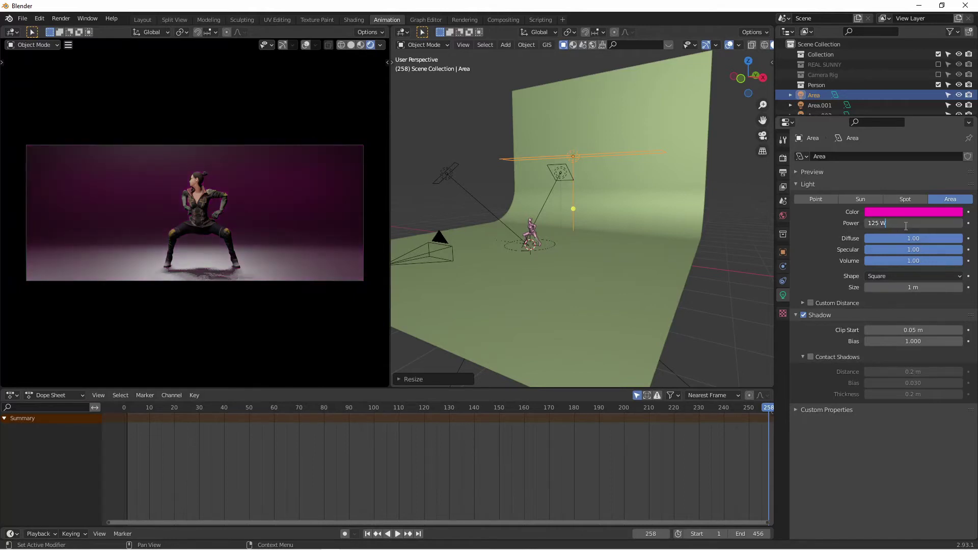
pyautogui.write('*5')
pyautogui.press('Return')
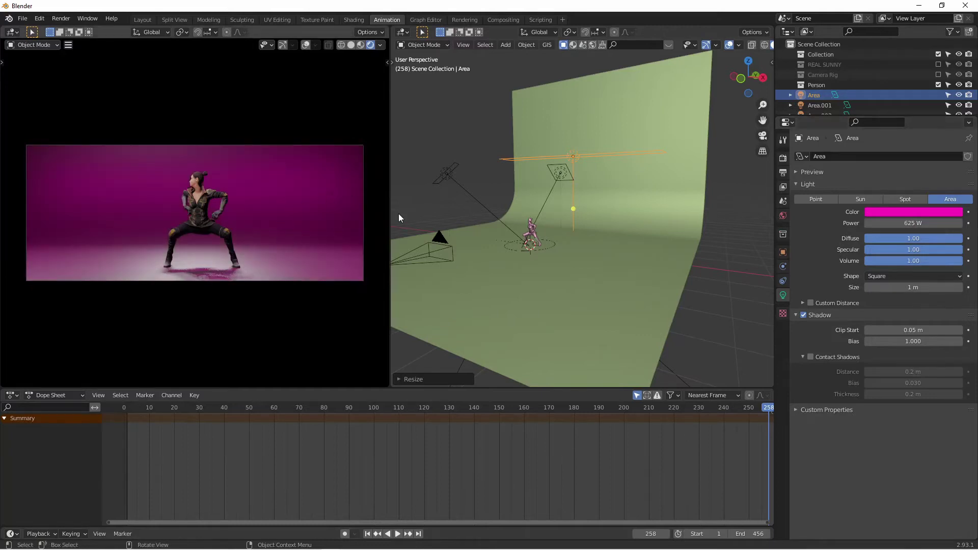
# - Change the colour of the white 250 W area light nearer the camera, Area.002, to a saturated orange
pyautogui.click(448, 174)
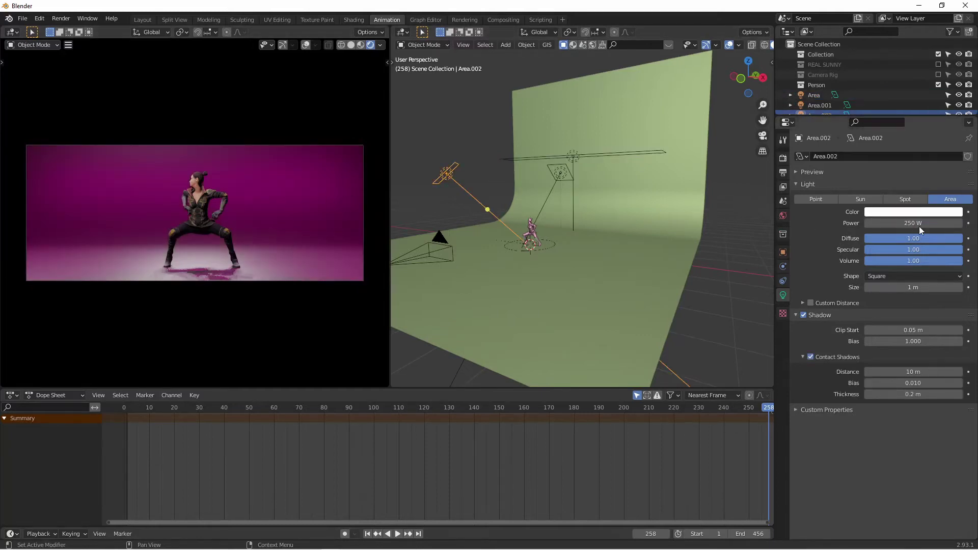
pyautogui.click(914, 212)
pyautogui.moveTo(912, 111)
pyautogui.mouseDown()
pyautogui.moveTo(922, 93)
pyautogui.moveTo(893, 102)
pyautogui.moveTo(898, 112)
pyautogui.mouseUp()
pyautogui.moveTo(902, 134)
pyautogui.mouseDown()
pyautogui.moveTo(912, 149)
pyautogui.moveTo(925, 146)
pyautogui.moveTo(910, 145)
pyautogui.moveTo(911, 134)
pyautogui.mouseUp()
pyautogui.moveTo(930, 96); pyautogui.dragTo(653, 170)
# - Recolour the stretched area light from magenta to a mint green with hue 0.401 and saturation about 0.93
pyautogui.click(605, 154)
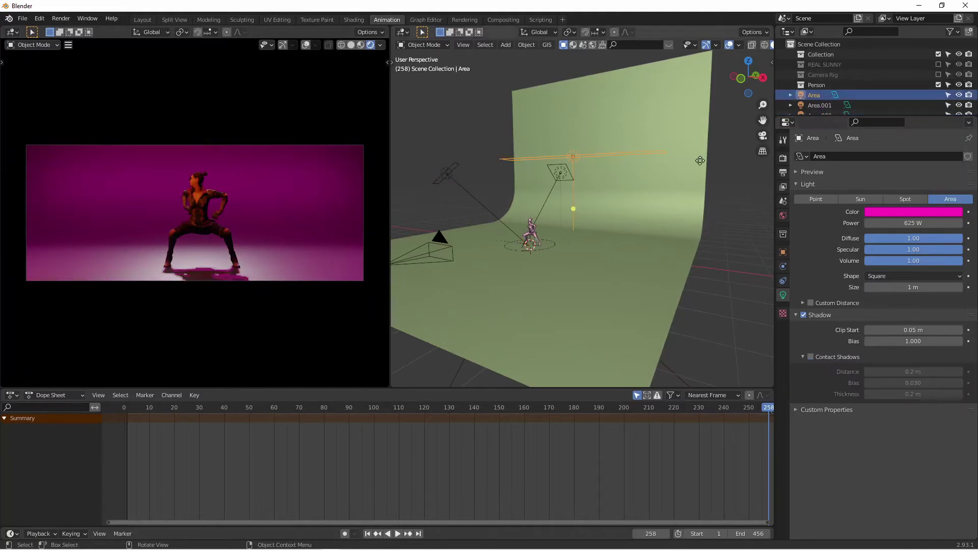
pyautogui.click(892, 212)
pyautogui.moveTo(889, 101)
pyautogui.mouseDown()
pyautogui.moveTo(893, 109)
pyautogui.moveTo(874, 105)
pyautogui.moveTo(907, 89)
pyautogui.moveTo(898, 90)
pyautogui.mouseUp()
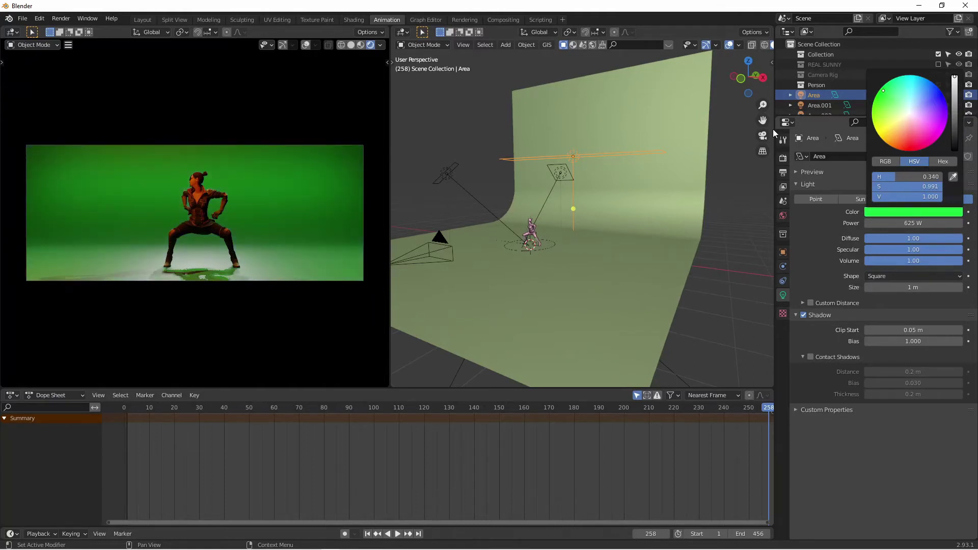
pyautogui.click(905, 212)
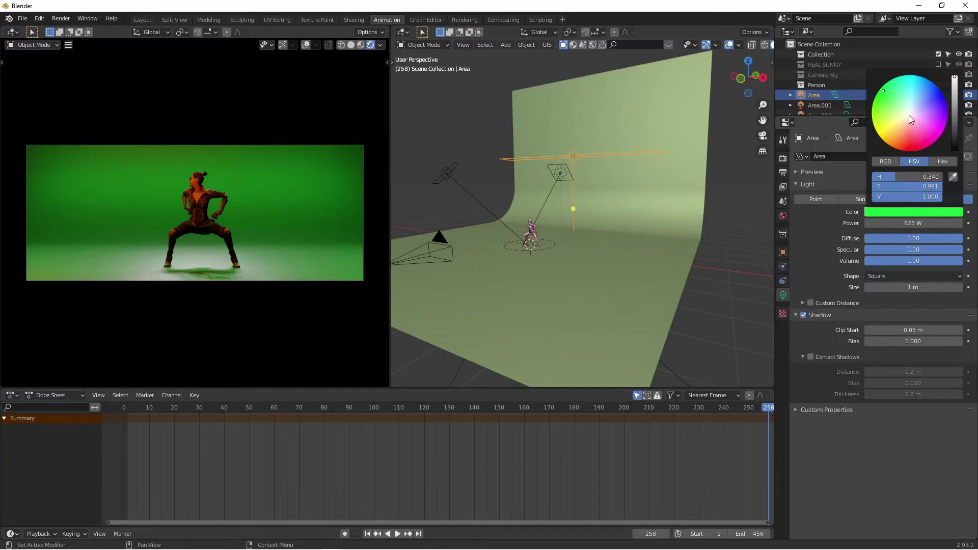
pyautogui.moveTo(888, 90); pyautogui.dragTo(898, 88)
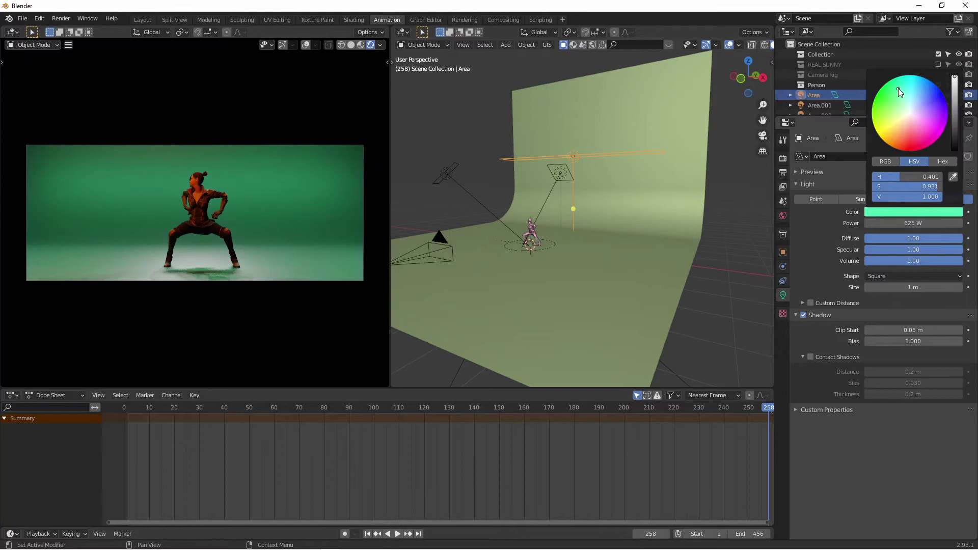
# - Convert the white area light behind the character, Area.001, into a spot light
pyautogui.click(449, 174)
pyautogui.click(563, 174)
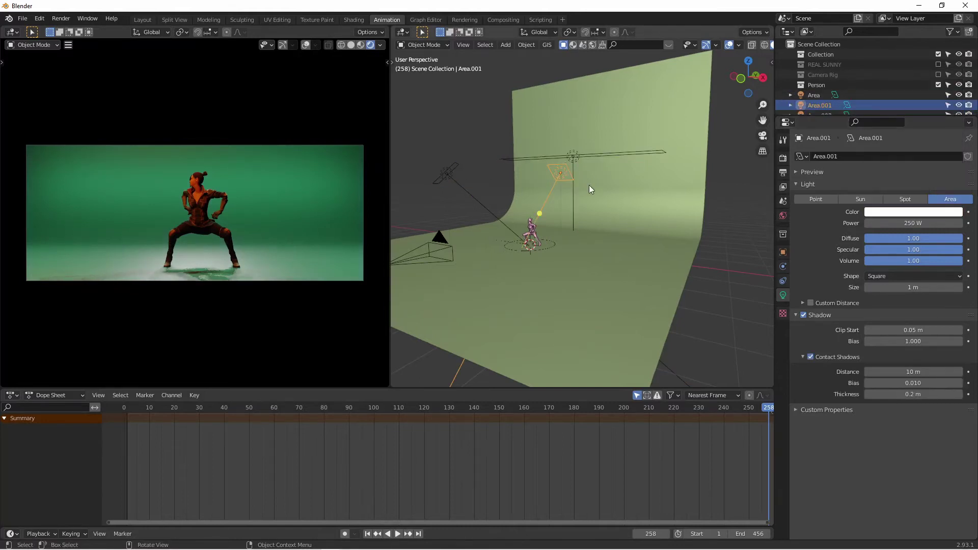
pyautogui.click(904, 197)
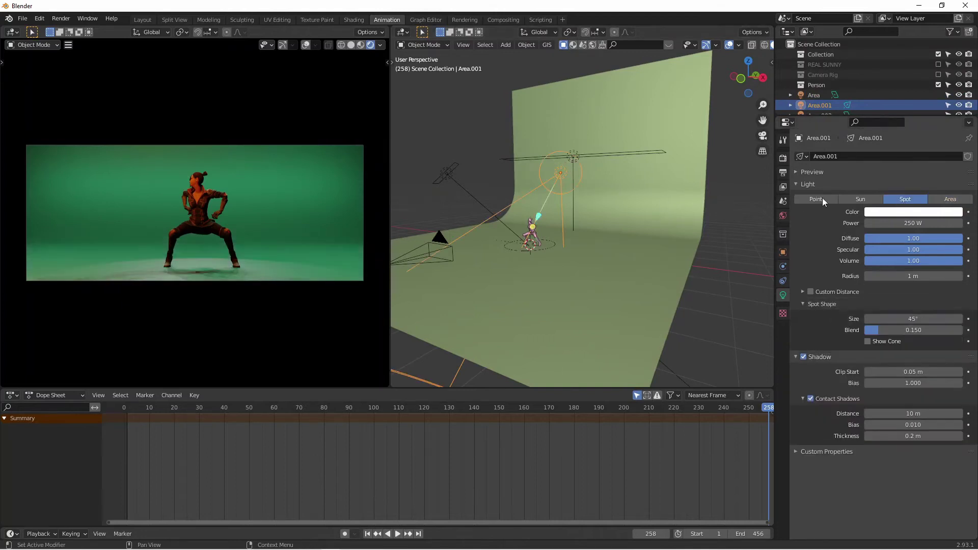
# - Hide the stretched green area light and the orange area light so only the spot light illuminates the scene
pyautogui.click(587, 154)
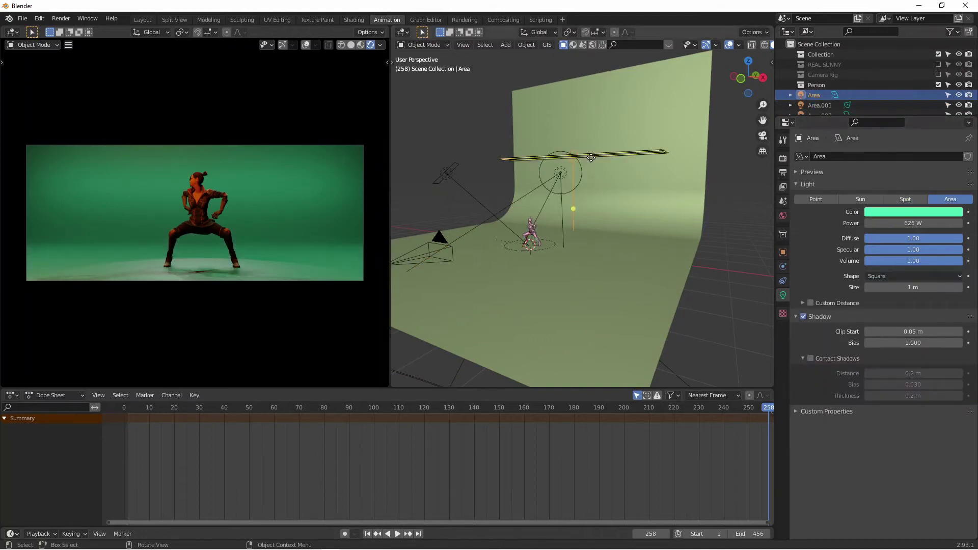
pyautogui.press('h')
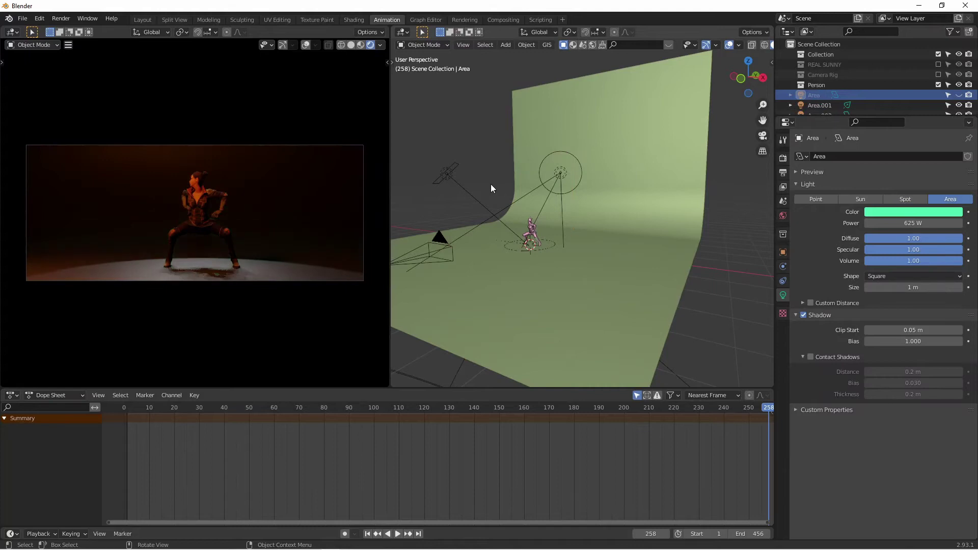
pyautogui.click(450, 174)
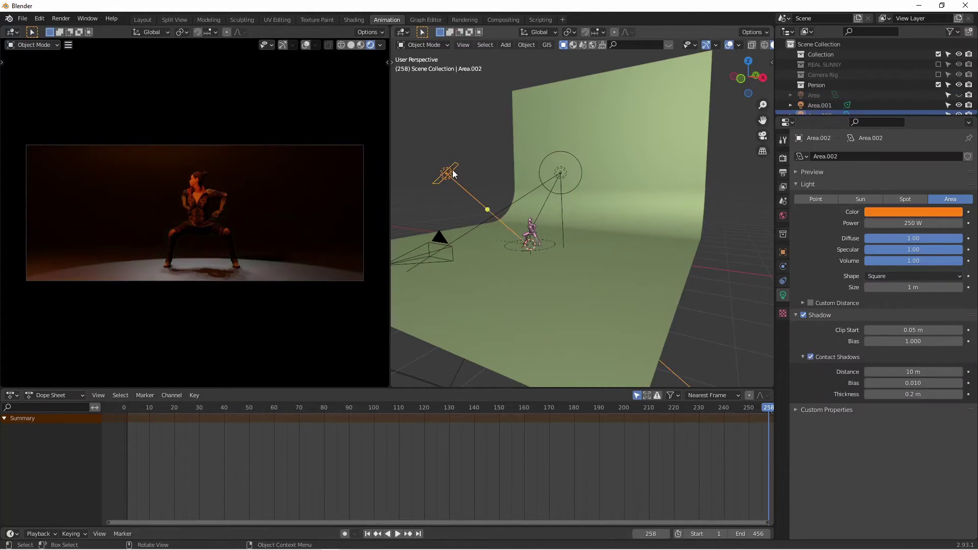
pyautogui.press('h')
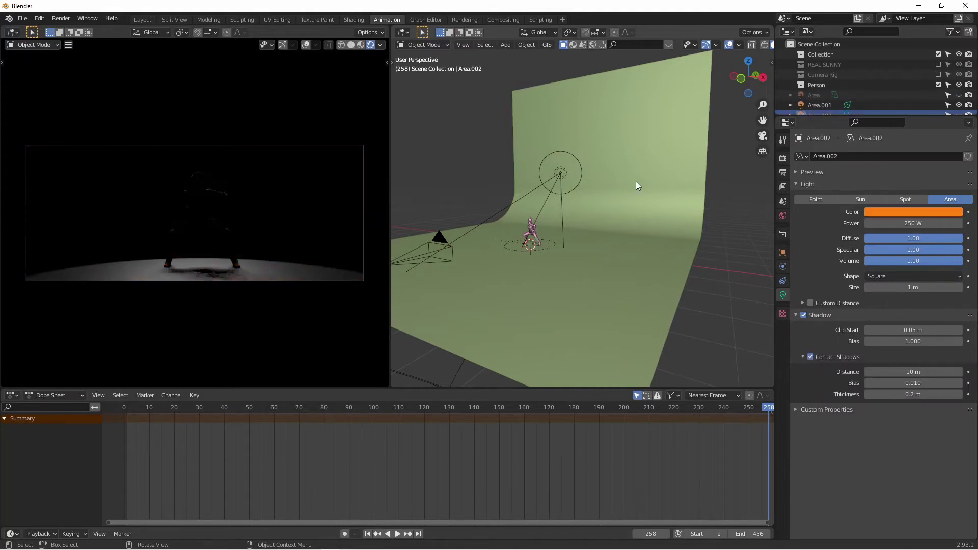
# - Set the spot light's blend to 1 and its power to 1000 W
pyautogui.click(561, 174)
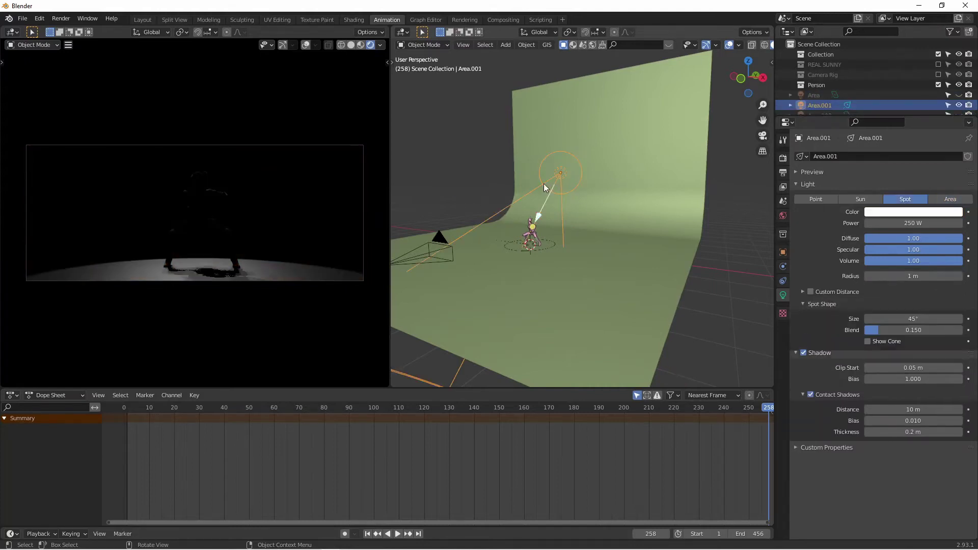
pyautogui.click(895, 331)
pyautogui.write('1')
pyautogui.press('Return')
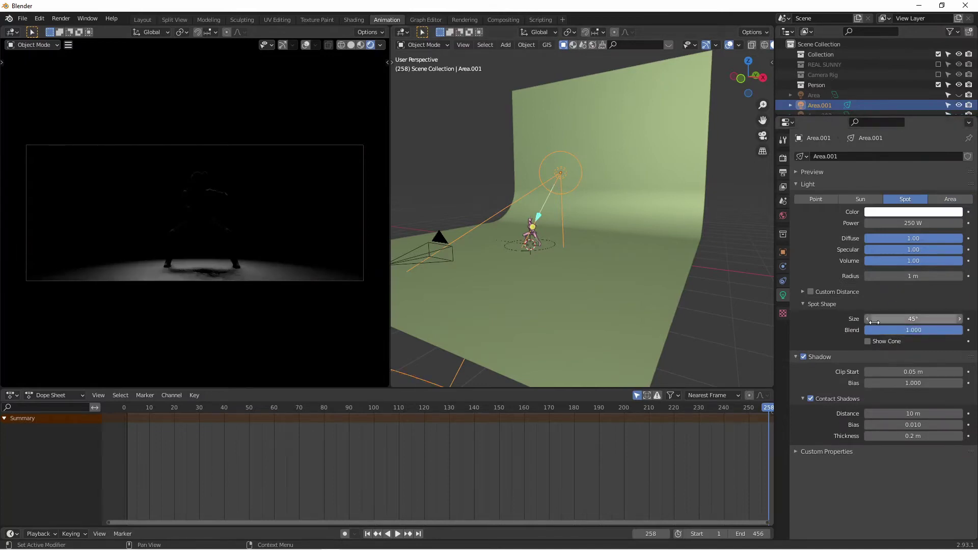
pyautogui.click(923, 223)
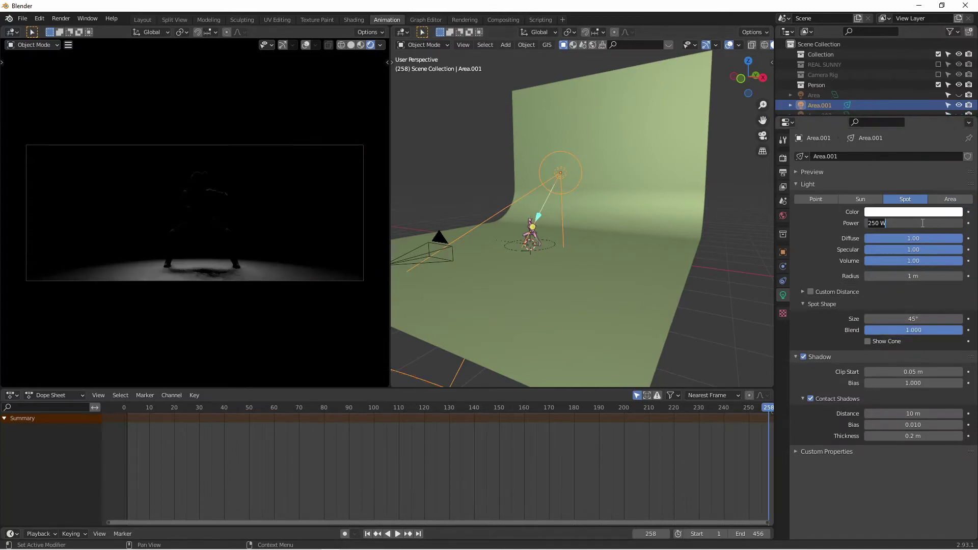
pyautogui.write('1000')
pyautogui.press('Return')
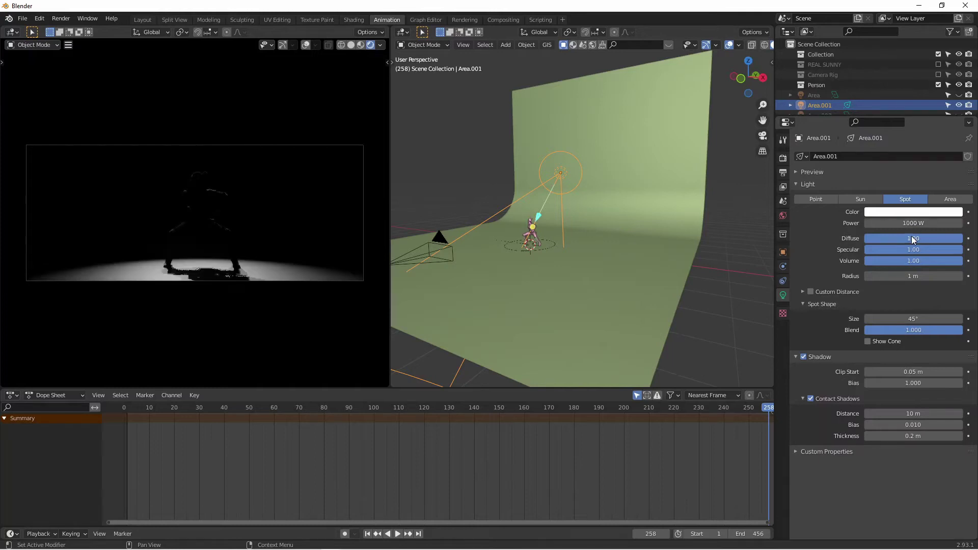
# - Narrow the spot light's cone size to about 35.6° around the character
pyautogui.moveTo(602, 279); pyautogui.dragTo(510, 277, button='middle')
pyautogui.moveTo(897, 318); pyautogui.dragTo(801, 382)
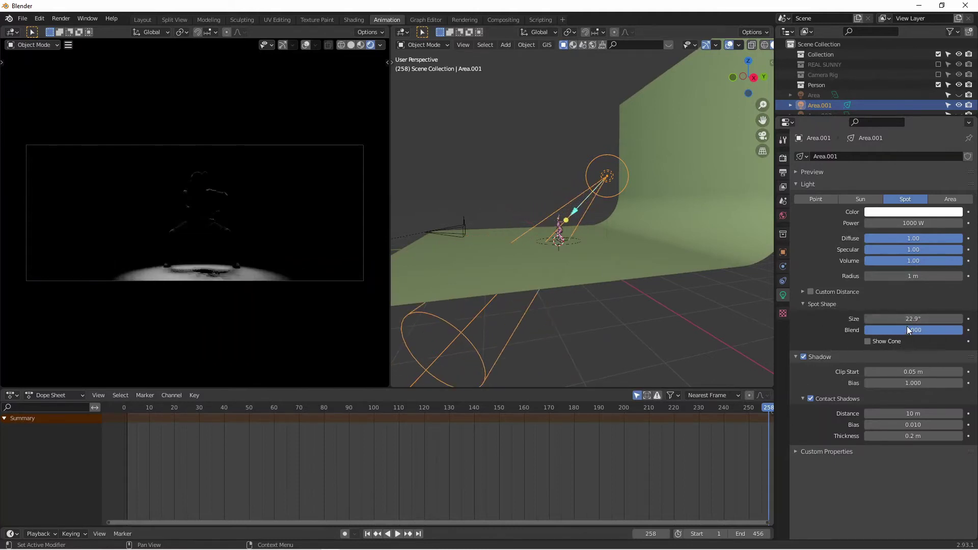
pyautogui.moveTo(909, 320); pyautogui.dragTo(971, 323)
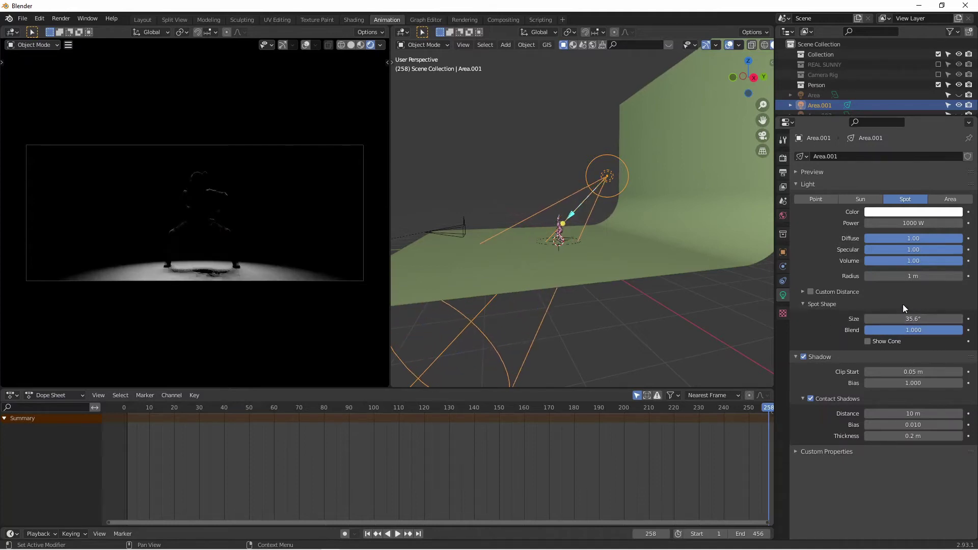
# - Enable a custom distance on the spot light, set it to 5 m and reduce it to 3.7 m
pyautogui.click(810, 292)
pyautogui.click(802, 292)
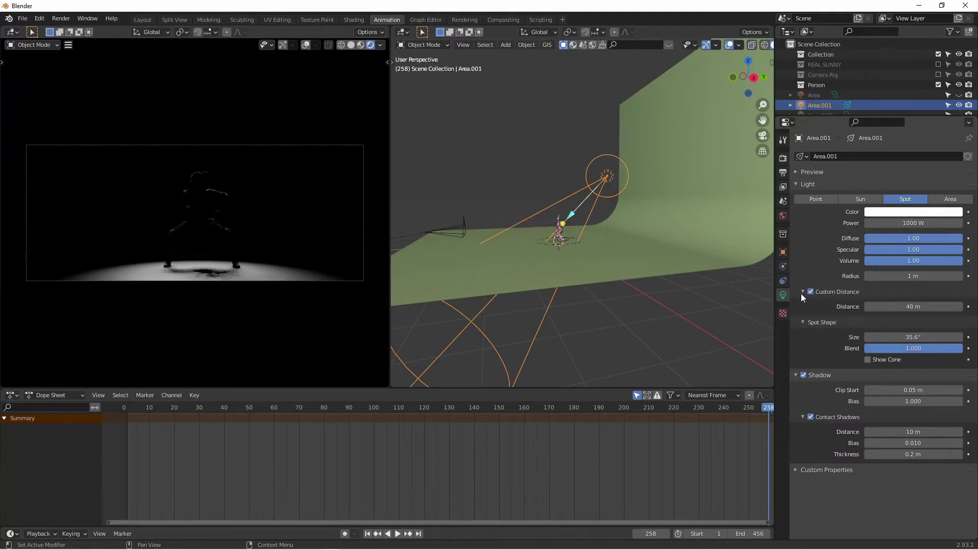
pyautogui.click(912, 308)
pyautogui.write('5')
pyautogui.press('Return')
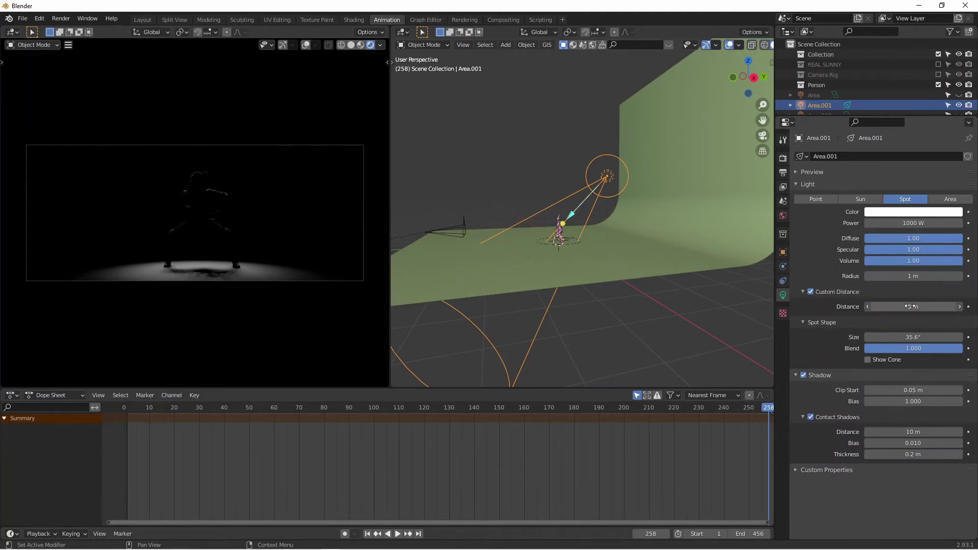
pyautogui.moveTo(910, 306); pyautogui.dragTo(891, 306)
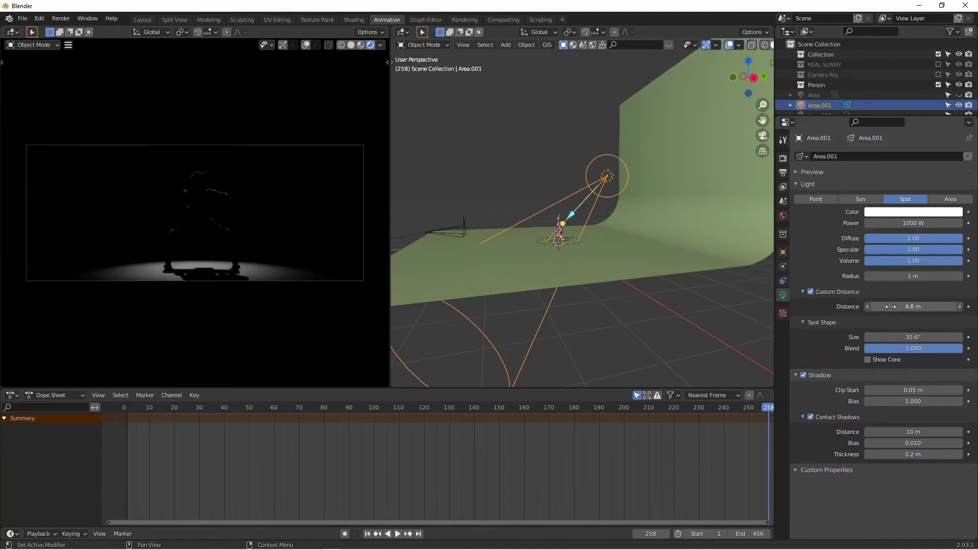
pyautogui.moveTo(890, 306); pyautogui.dragTo(849, 305)
# - Double the spot light's power and multiply it by 5 to reach 10000 W
pyautogui.doubleClick(932, 224)
pyautogui.write('*')
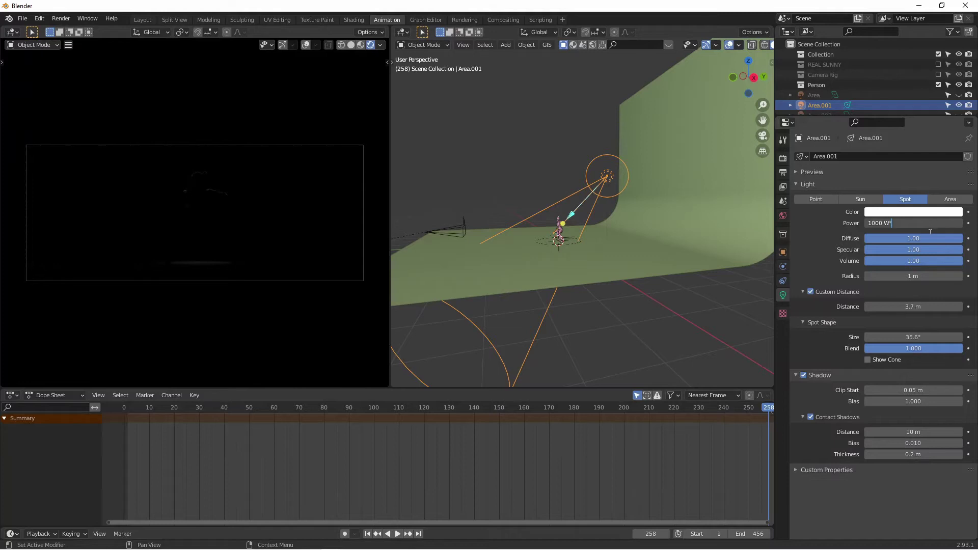
pyautogui.write('2')
pyautogui.press('Return')
pyautogui.doubleClick(919, 225)
pyautogui.write('*5')
pyautogui.press('Return')
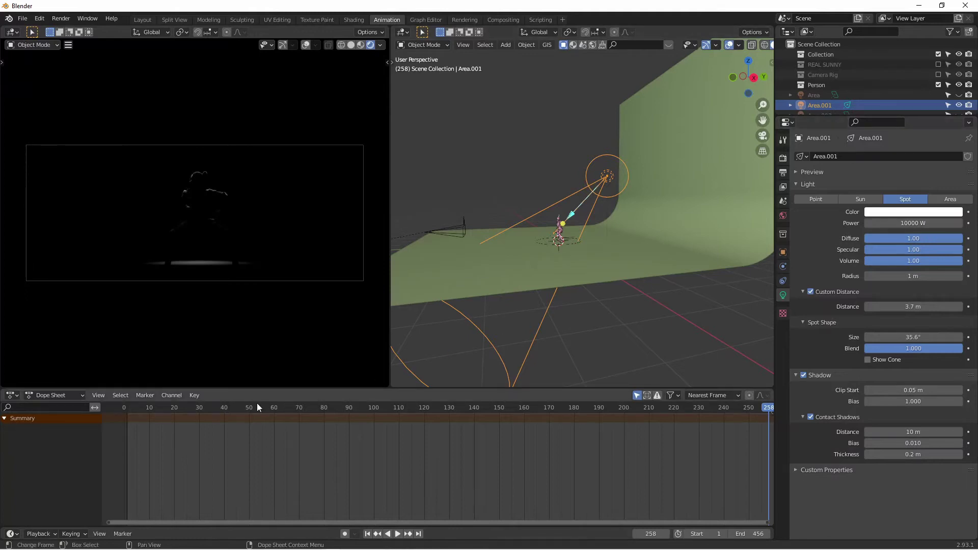
# - Play the animation from the start of the timeline and stop it at frame 171
pyautogui.click(130, 411)
pyautogui.press('space')
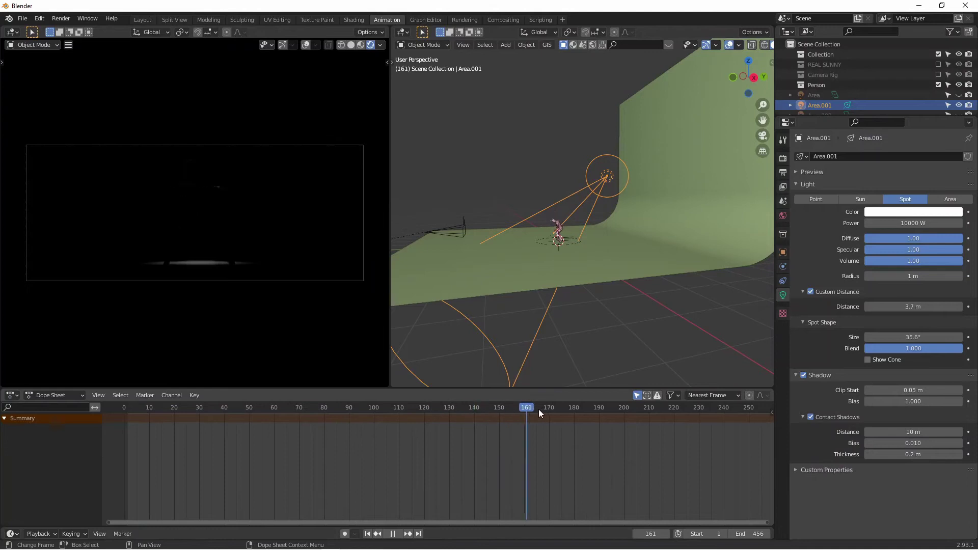
pyautogui.press('space')
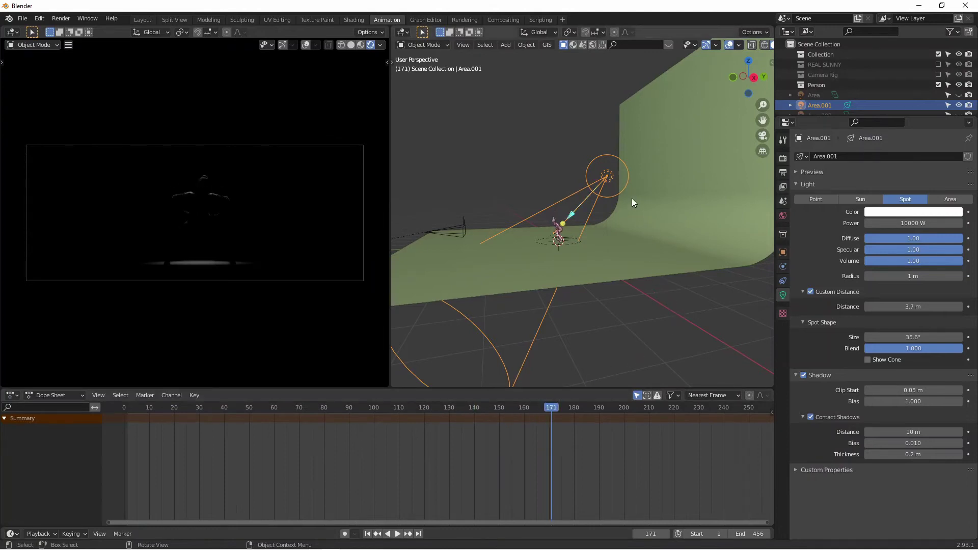
# - Move the spot light behind the dancer closer to her in top view and reduce its custom distance to 3.2 m
pyautogui.press('KP_7')
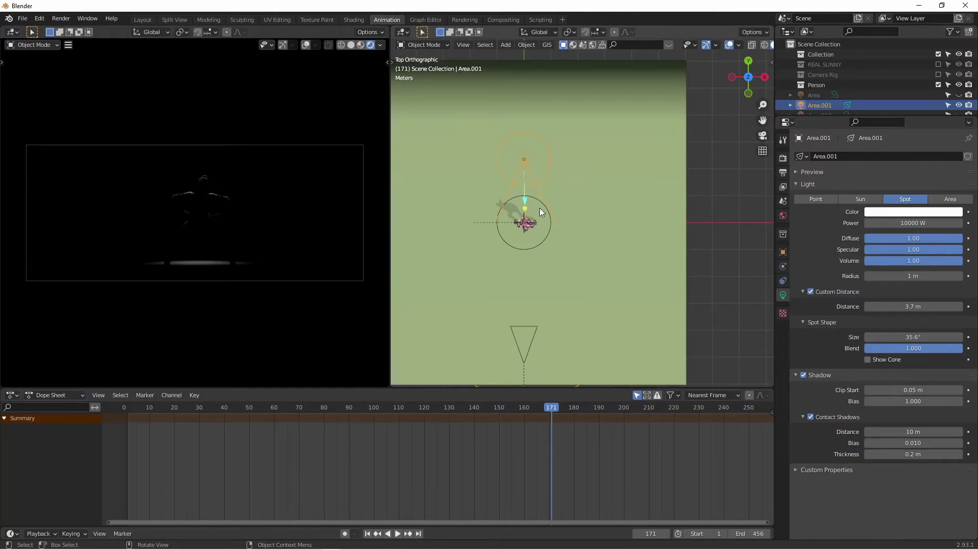
pyautogui.press('g')
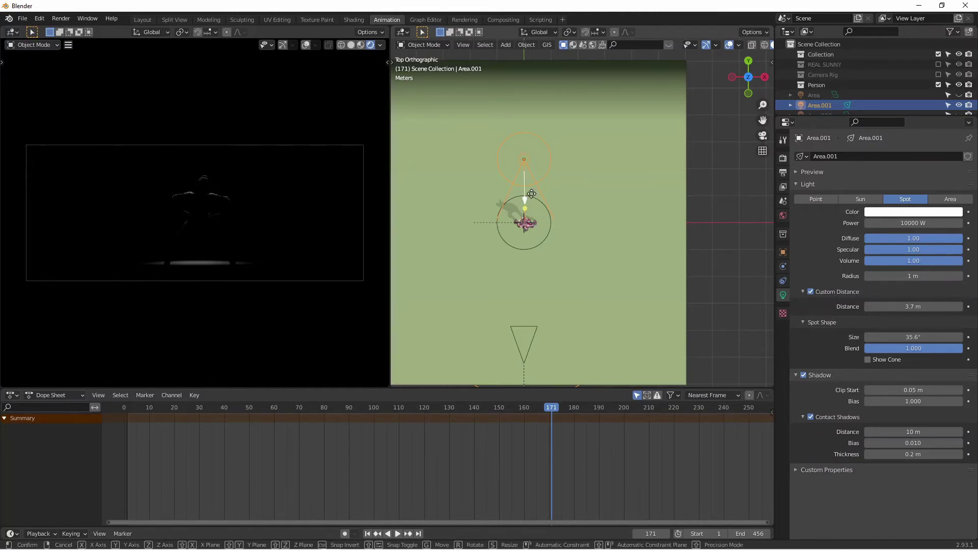
pyautogui.click(535, 220)
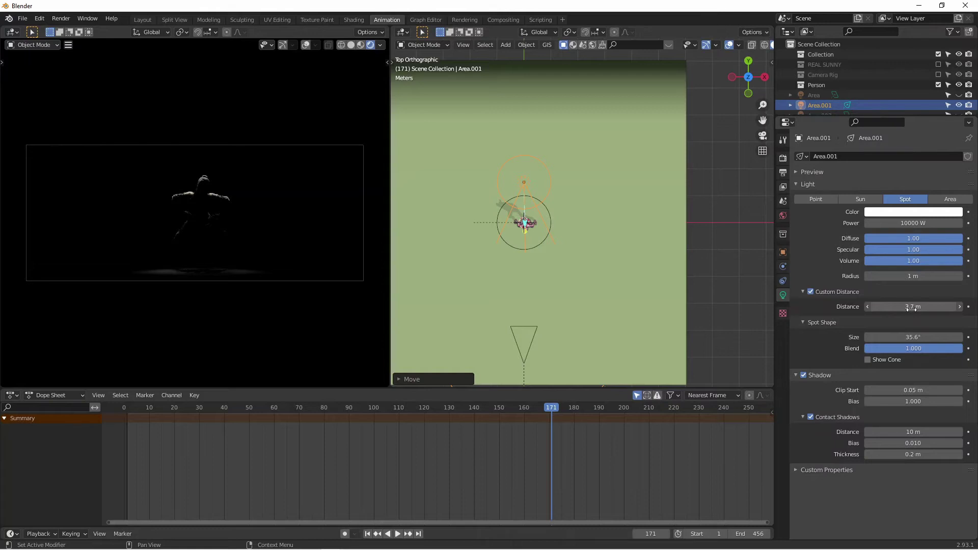
pyautogui.moveTo(912, 308); pyautogui.dragTo(886, 311)
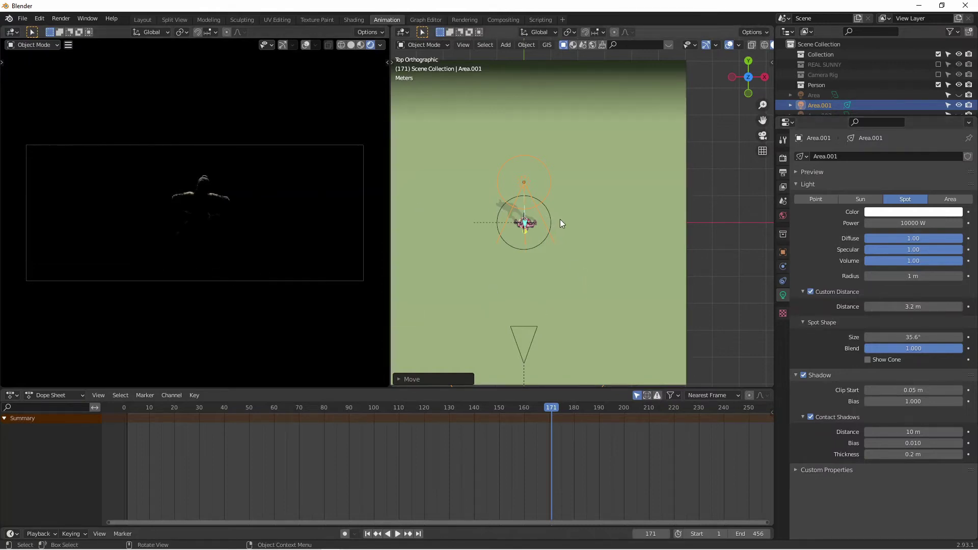
# - Reveal all hidden lights, then hide the green area light and the white spot light to isolate the orange light
pyautogui.hotkey('alt', 'h')
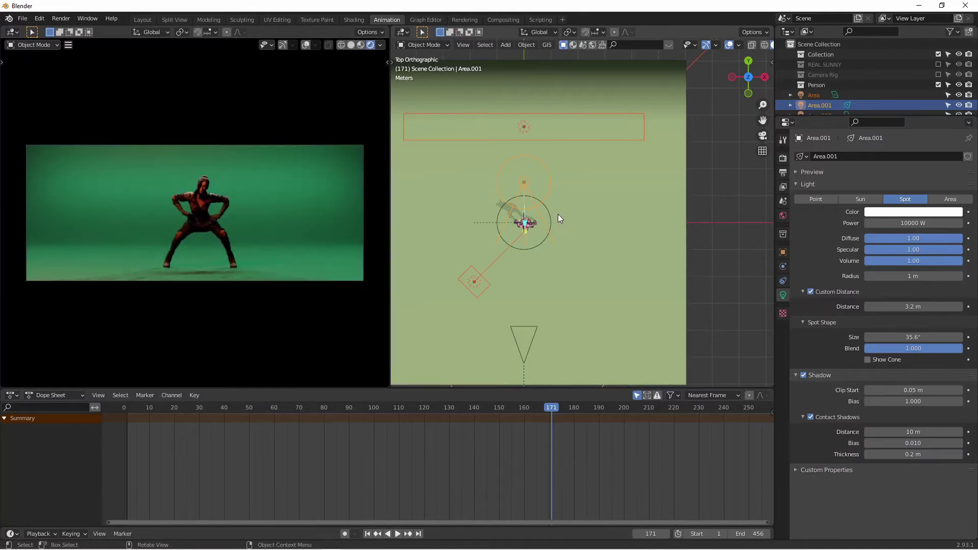
pyautogui.click(527, 130)
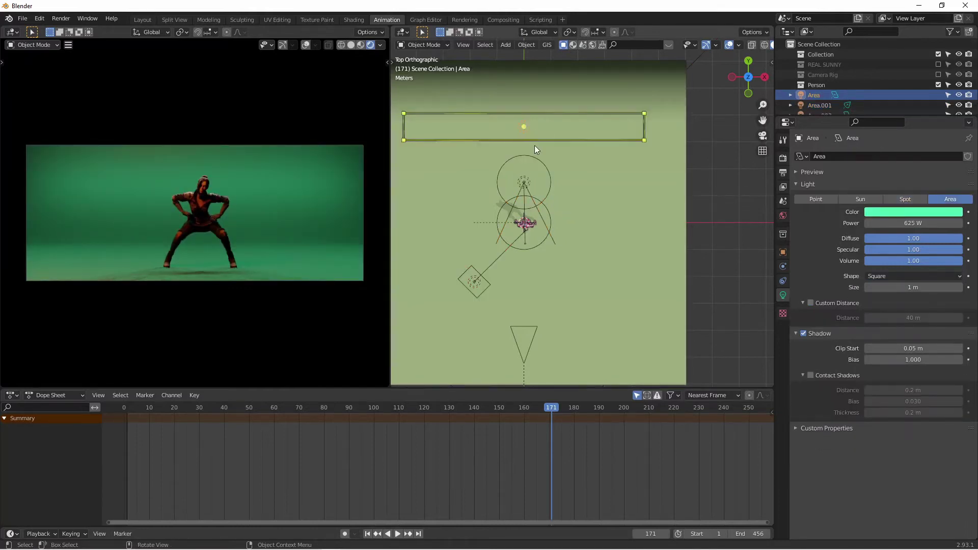
pyautogui.press('h')
pyautogui.click(524, 181)
pyautogui.press('h')
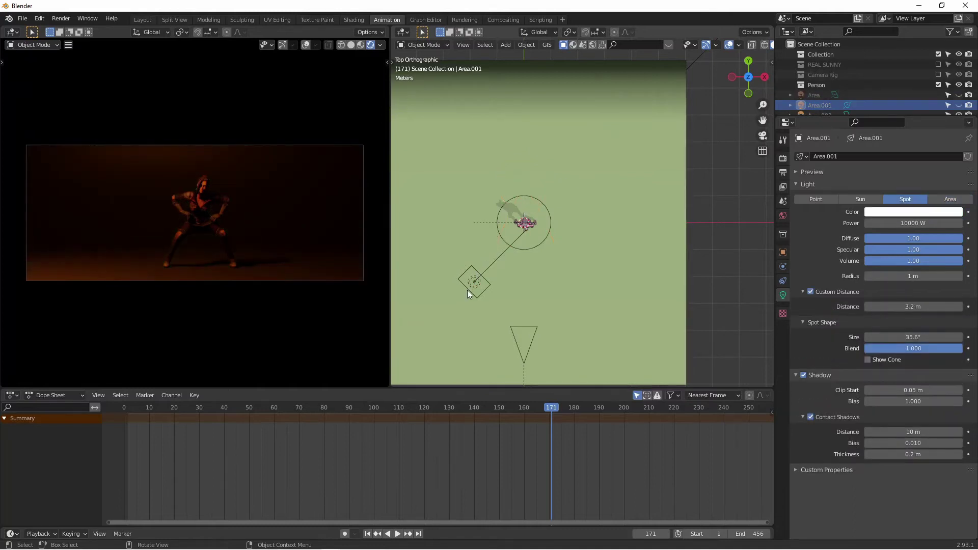
# - Convert the orange area light to a spot light with a blend of 1.000 and a radius of 1.64 m
pyautogui.click(468, 286)
pyautogui.moveTo(558, 268); pyautogui.dragTo(538, 228, button='middle')
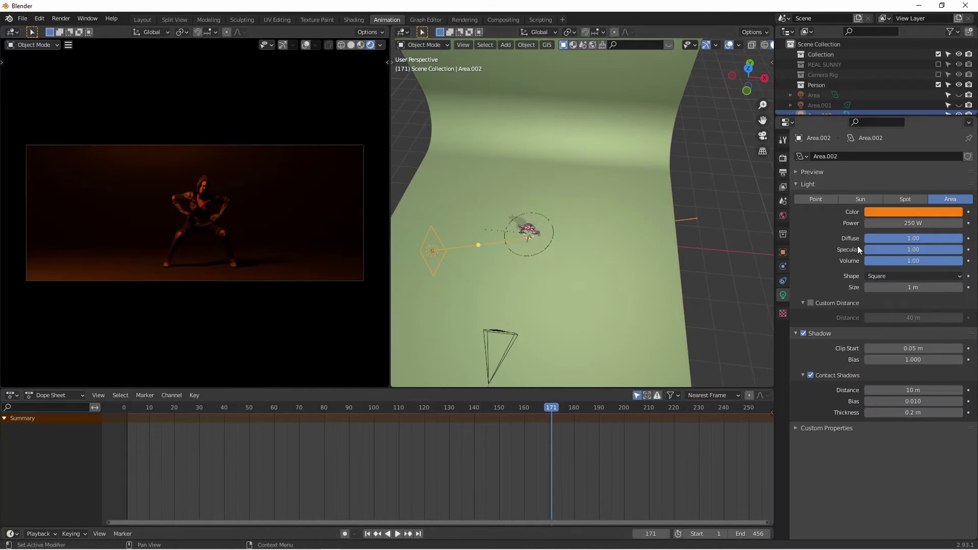
pyautogui.click(913, 198)
pyautogui.click(893, 349)
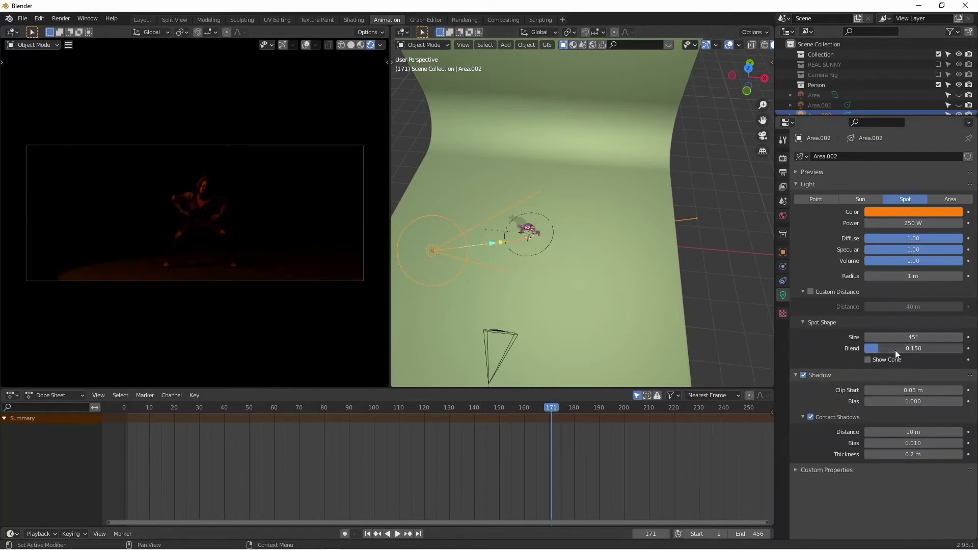
pyautogui.press('Return')
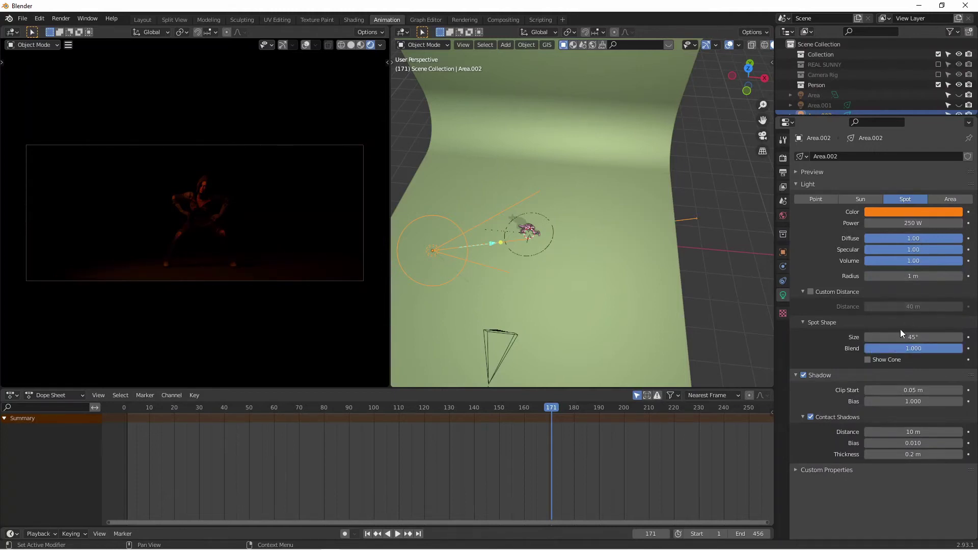
pyautogui.moveTo(904, 276)
pyautogui.mouseDown()
pyautogui.moveTo(963, 274)
pyautogui.moveTo(870, 279)
pyautogui.moveTo(887, 279)
pyautogui.mouseUp()
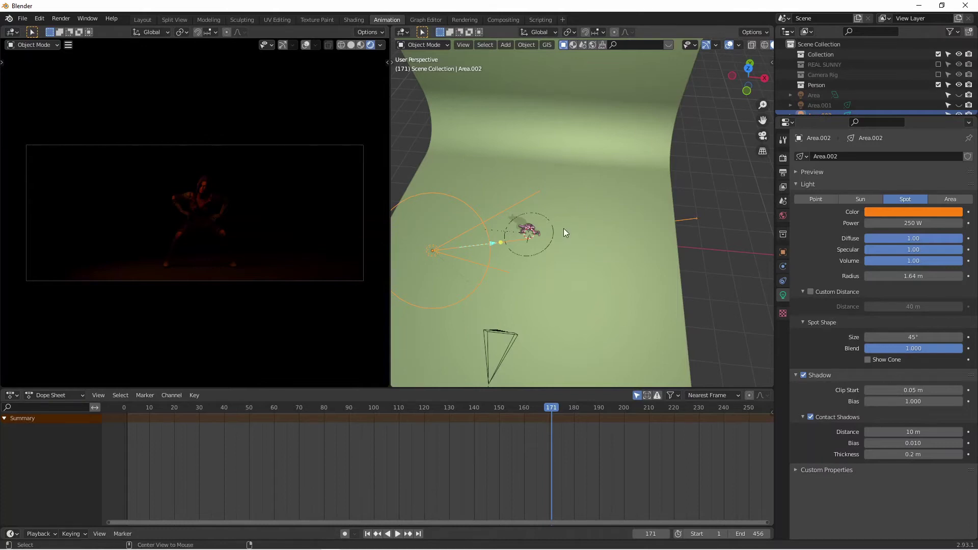
# - Unhide the green area light and the white spot light so all lights illuminate the scene
pyautogui.hotkey('alt', 'h')
pyautogui.moveTo(567, 229); pyautogui.dragTo(533, 249, button='middle')
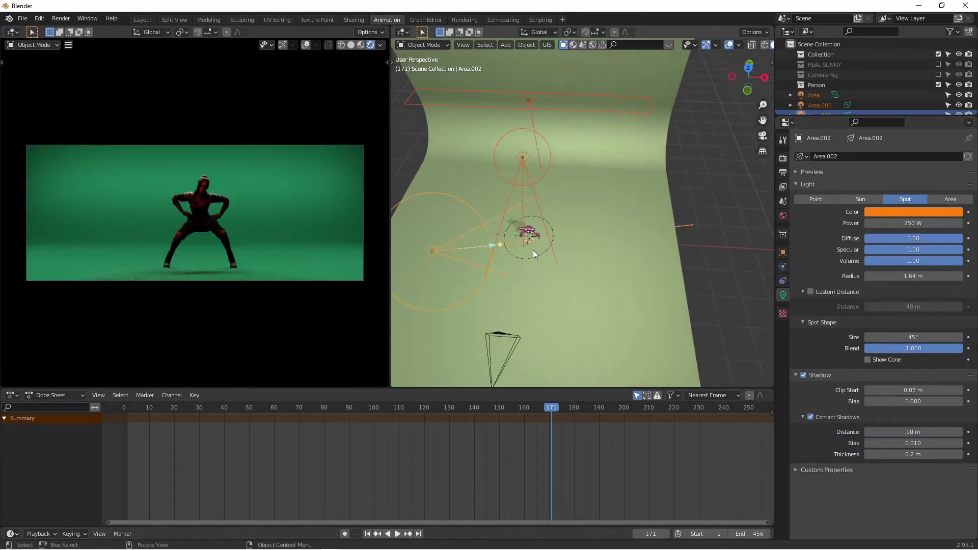
pyautogui.click(554, 243)
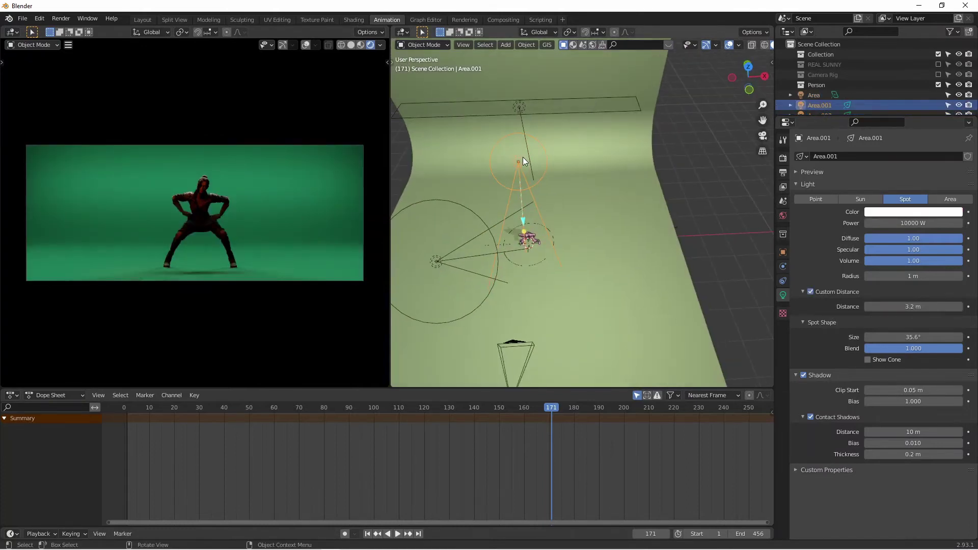
pyautogui.click(569, 163)
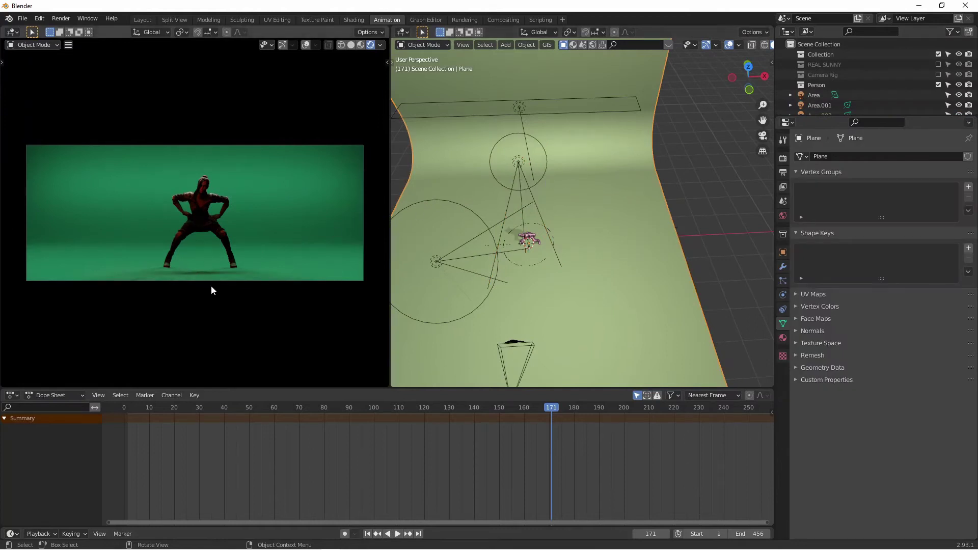
# - Examine the lighting on the dancer, backdrop and floor through the camera, both close up and in full frame
pyautogui.moveTo(215, 294); pyautogui.dragTo(218, 295, button='middle')
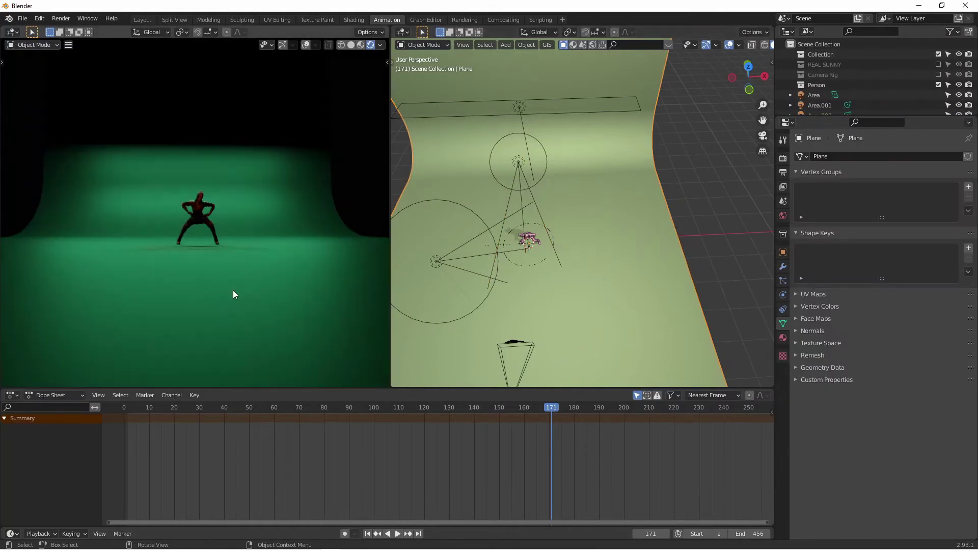
pyautogui.press('KP_0')
pyautogui.press('Home')
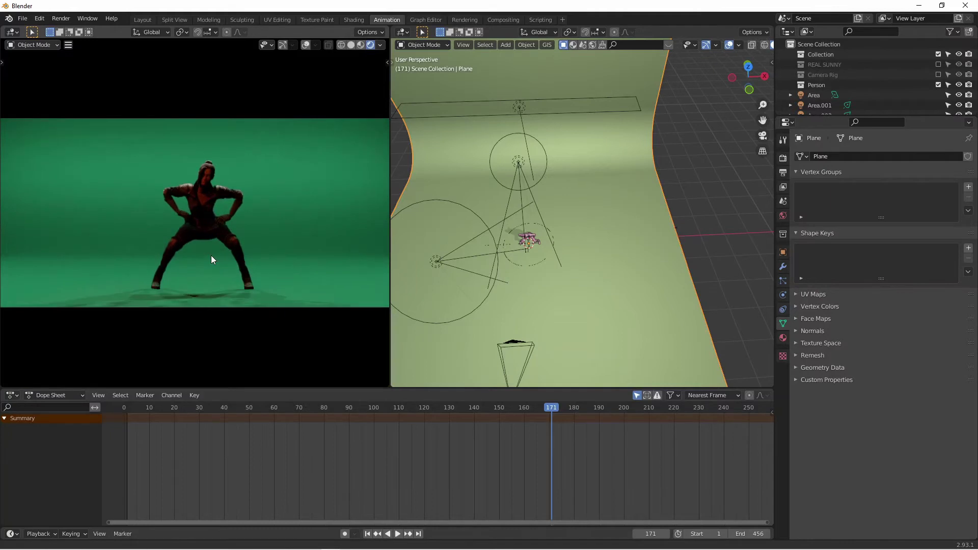
pyautogui.scroll(4, 216, 238)
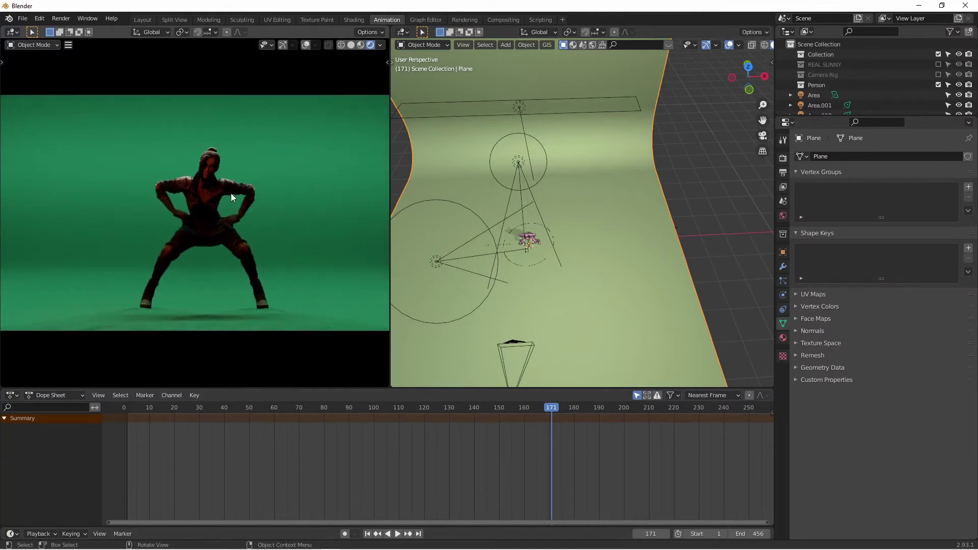
pyautogui.scroll(-3, 321, 234)
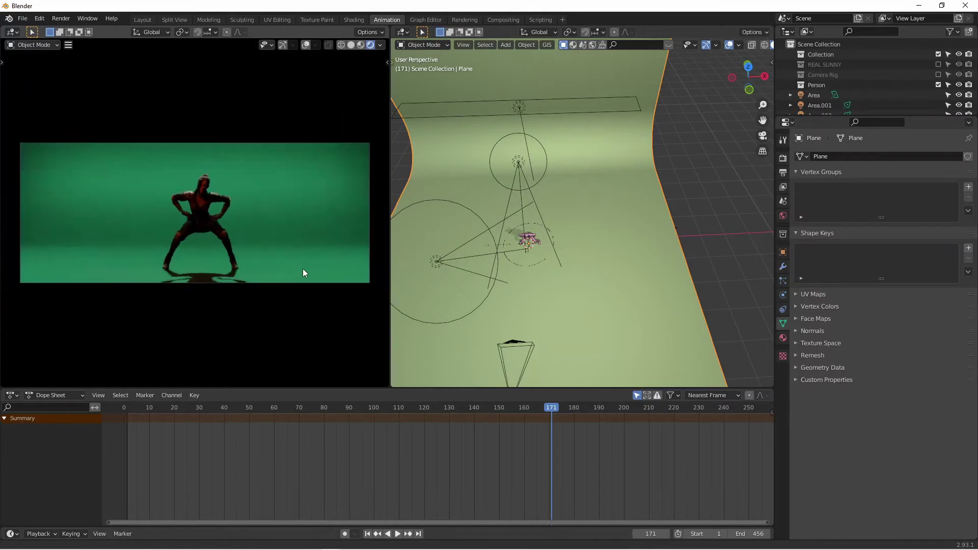
pyautogui.scroll(2, 306, 261)
pyautogui.scroll(1, 209, 175)
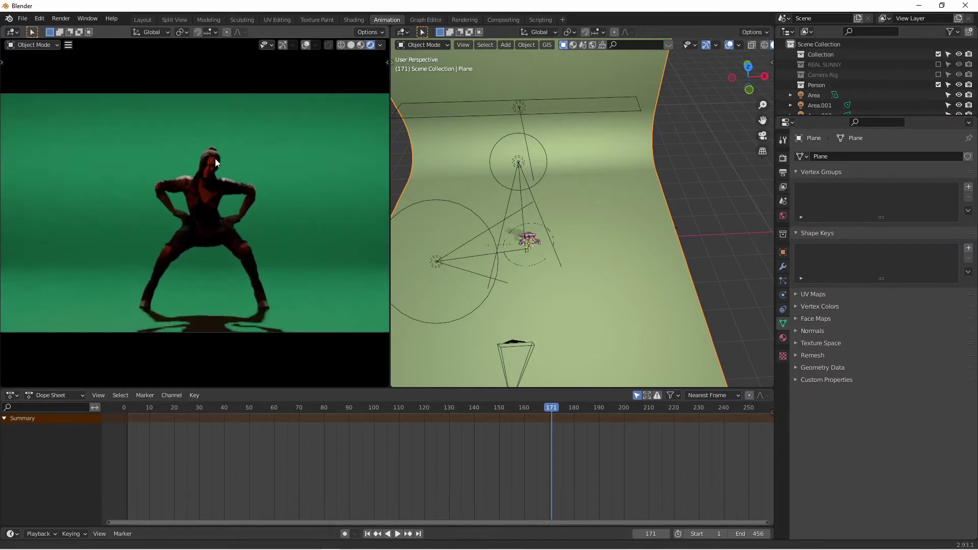
pyautogui.scroll(1, 215, 151)
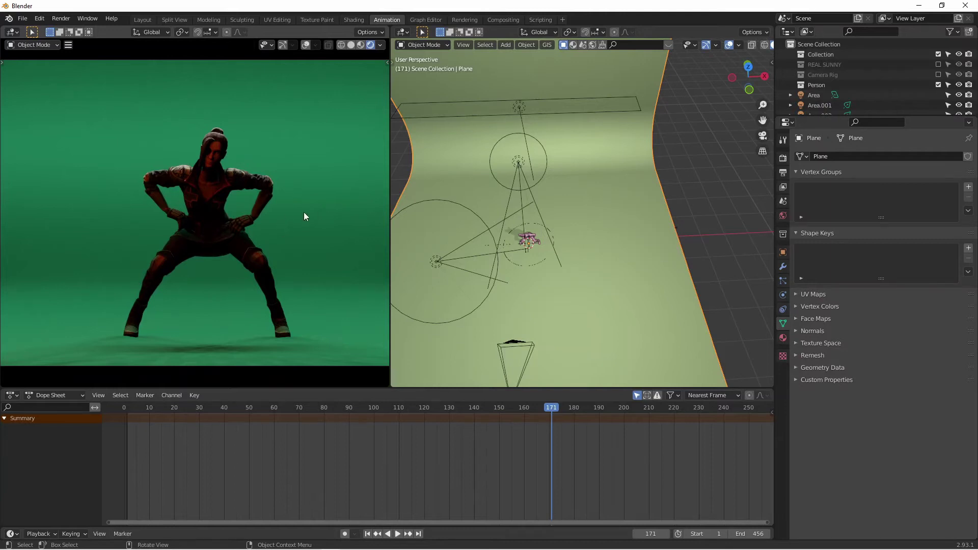
pyautogui.scroll(-3, 301, 224)
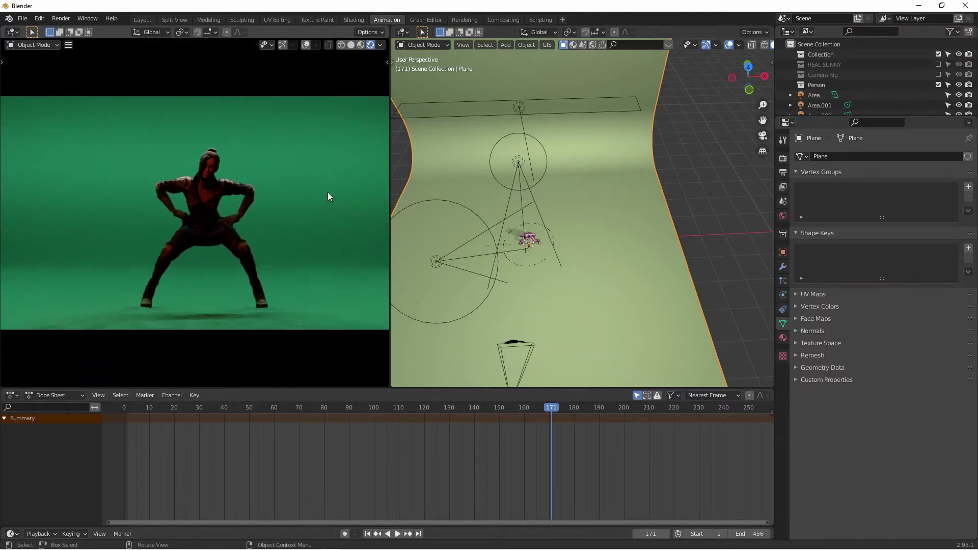
pyautogui.scroll(-2, 301, 244)
pyautogui.scroll(-1, 298, 250)
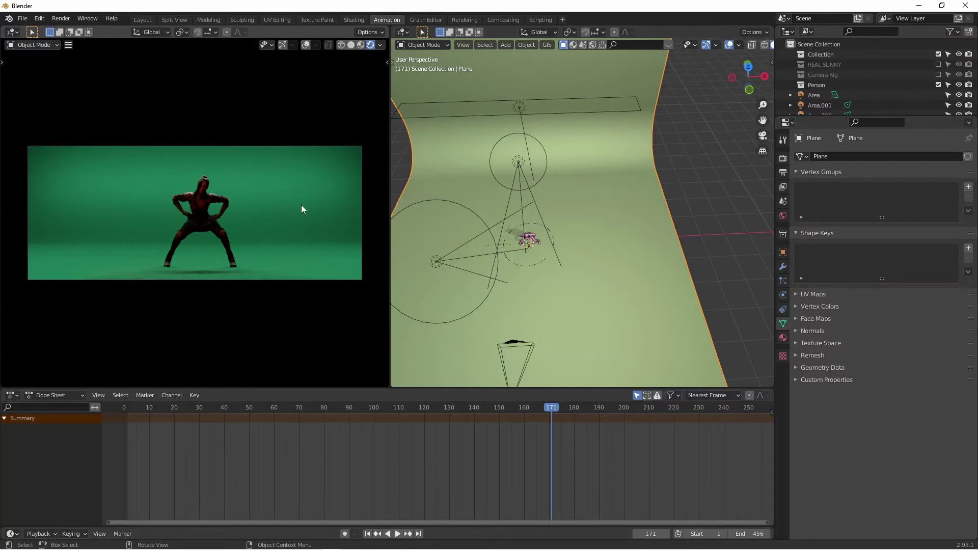
pyautogui.scroll(2, 240, 201)
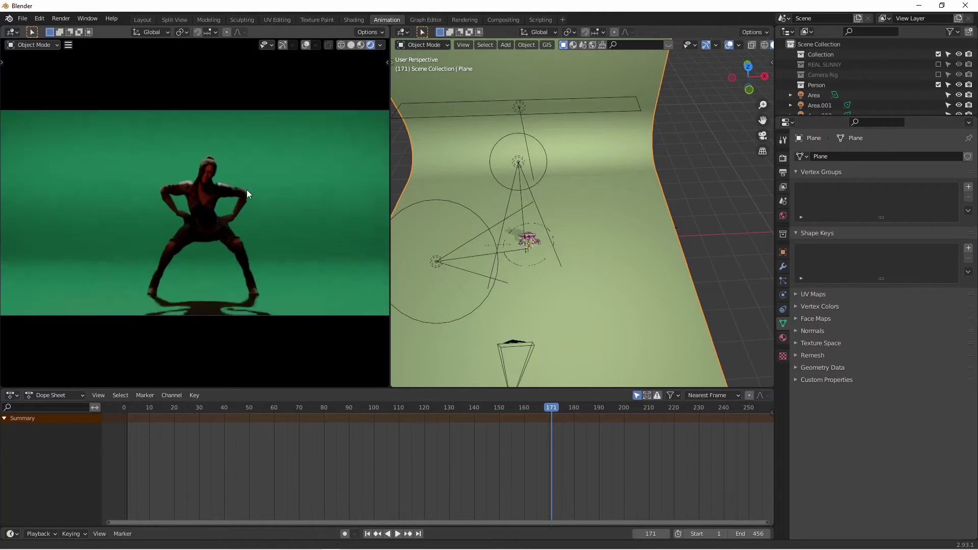
pyautogui.scroll(2, 247, 189)
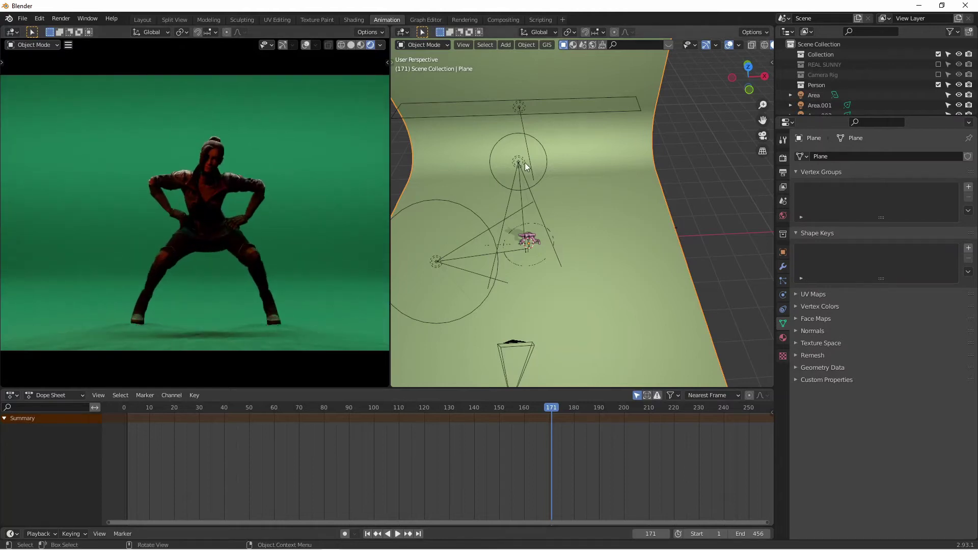
# - Tint the white spot light behind the dancer a pale mint green
pyautogui.click(525, 165)
pyautogui.click(908, 212)
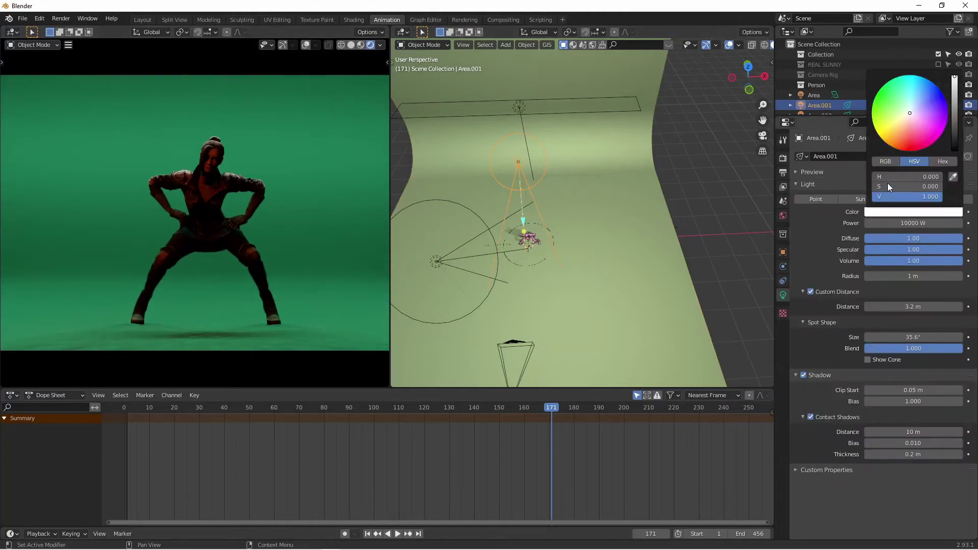
pyautogui.click(906, 121)
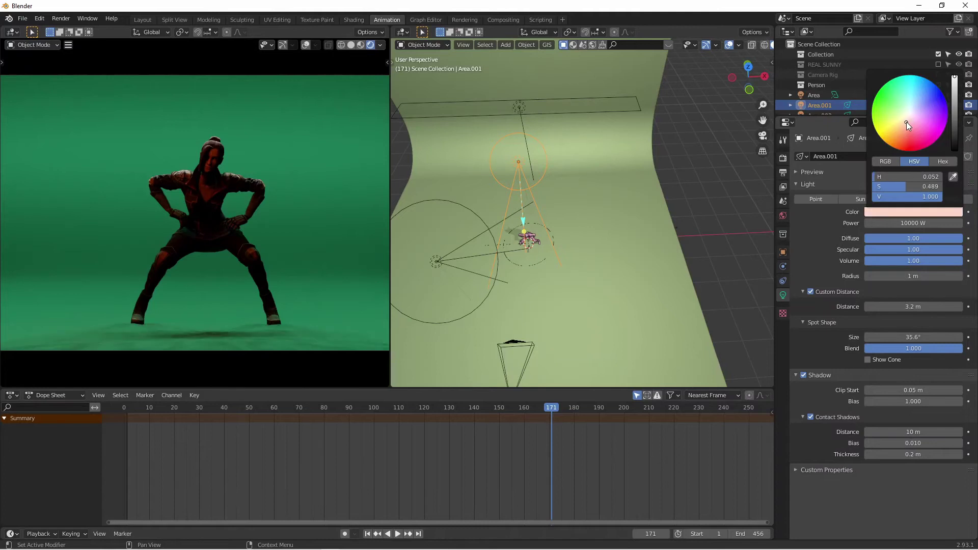
pyautogui.moveTo(907, 120)
pyautogui.mouseDown()
pyautogui.moveTo(928, 100)
pyautogui.moveTo(911, 102)
pyautogui.mouseUp()
pyautogui.moveTo(910, 98); pyautogui.dragTo(905, 100)
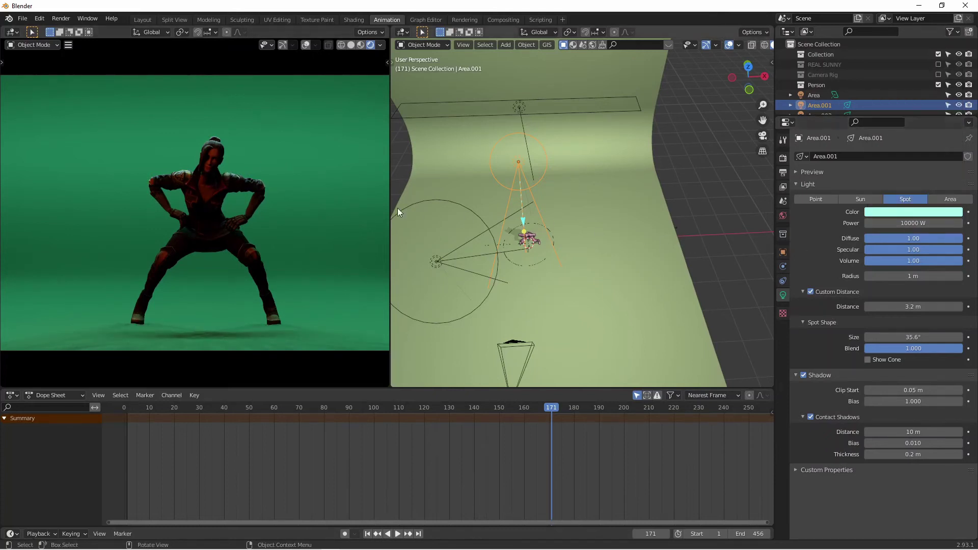
pyautogui.scroll(-4, 243, 264)
pyautogui.scroll(3, 246, 255)
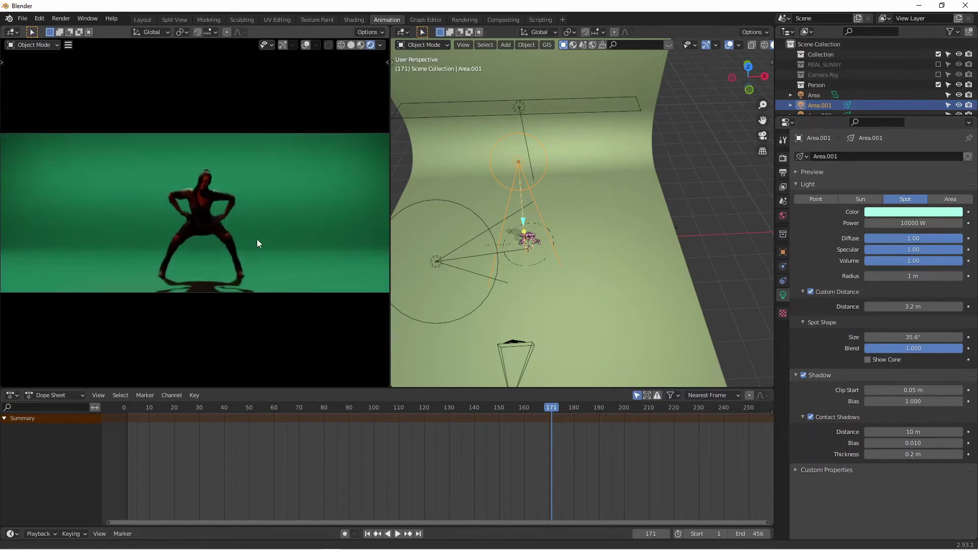
pyautogui.scroll(-1, 255, 248)
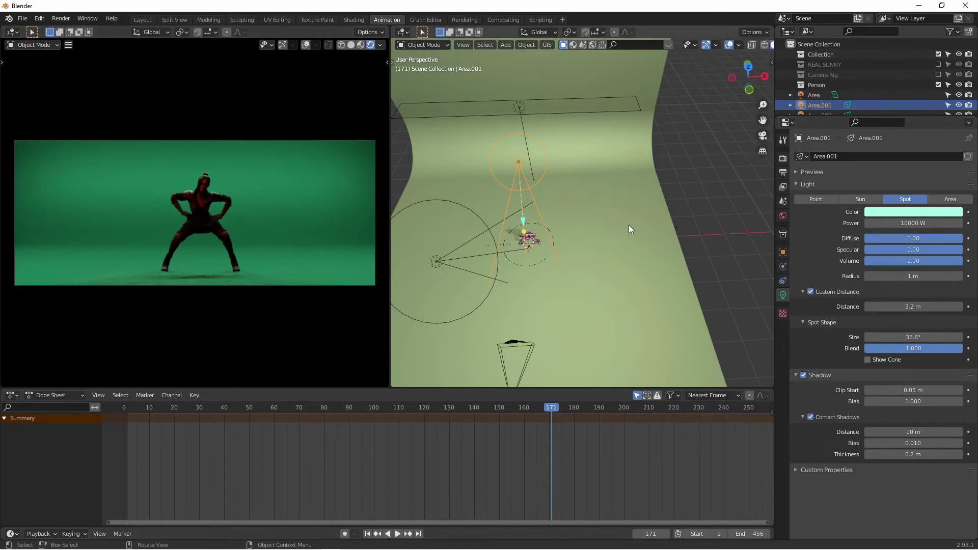
# - Add a plane at the dancer's feet and scale it by about 6.4 so it covers the backdrop floor
pyautogui.moveTo(519, 243); pyautogui.dragTo(458, 237, button='middle')
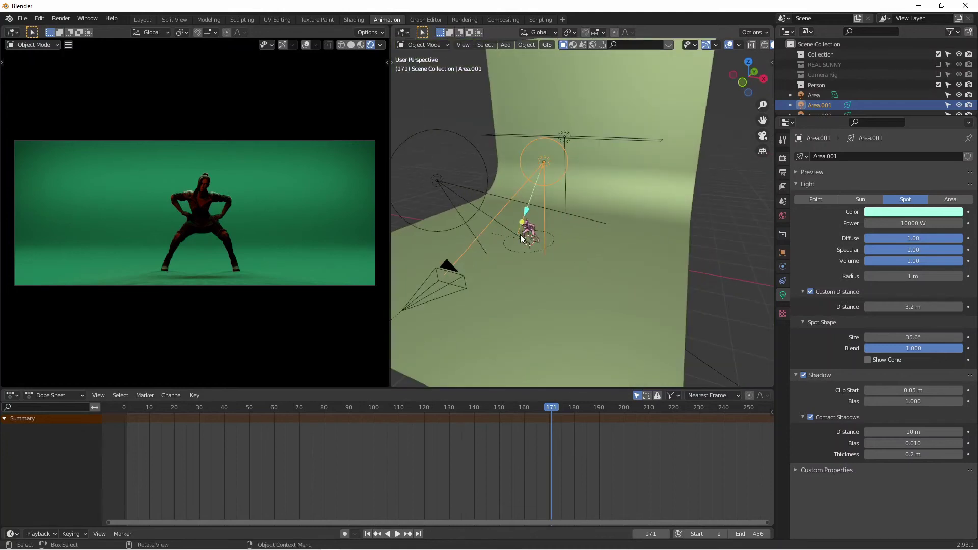
pyautogui.moveTo(520, 235)
pyautogui.mouseDown(button='middle')
pyautogui.moveTo(550, 234)
pyautogui.moveTo(488, 271)
pyautogui.moveTo(532, 226)
pyautogui.mouseUp(button='middle')
pyautogui.hotkey('shift', 'a')
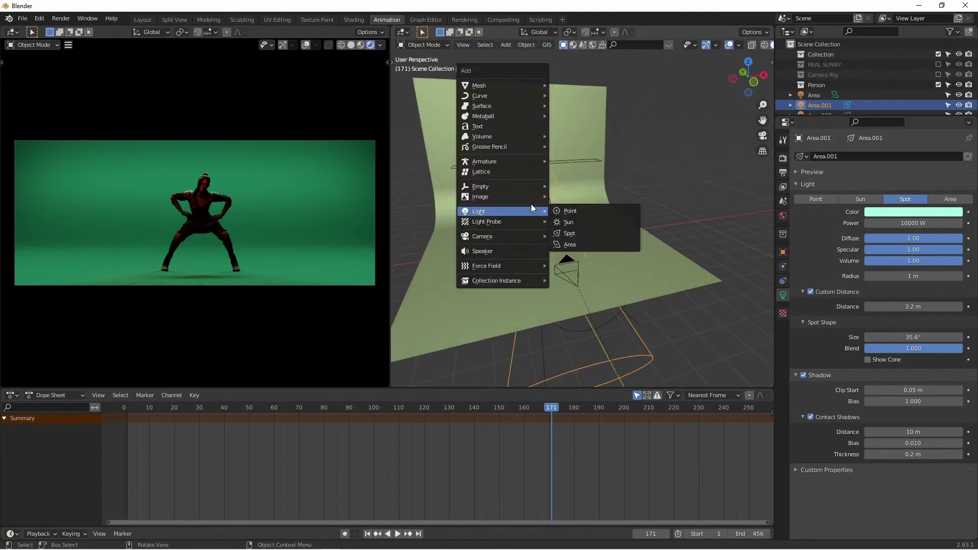
pyautogui.moveTo(512, 85)
pyautogui.click(580, 87)
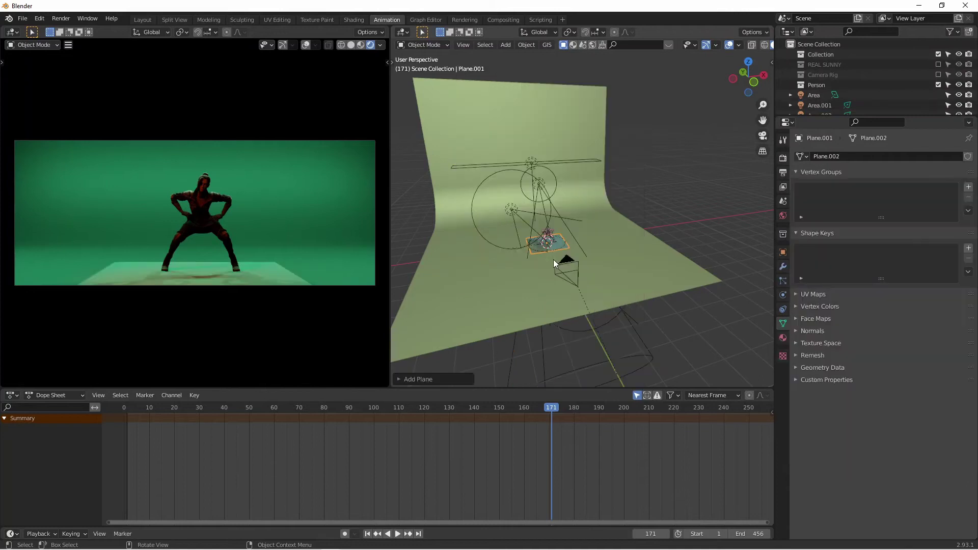
pyautogui.press('s')
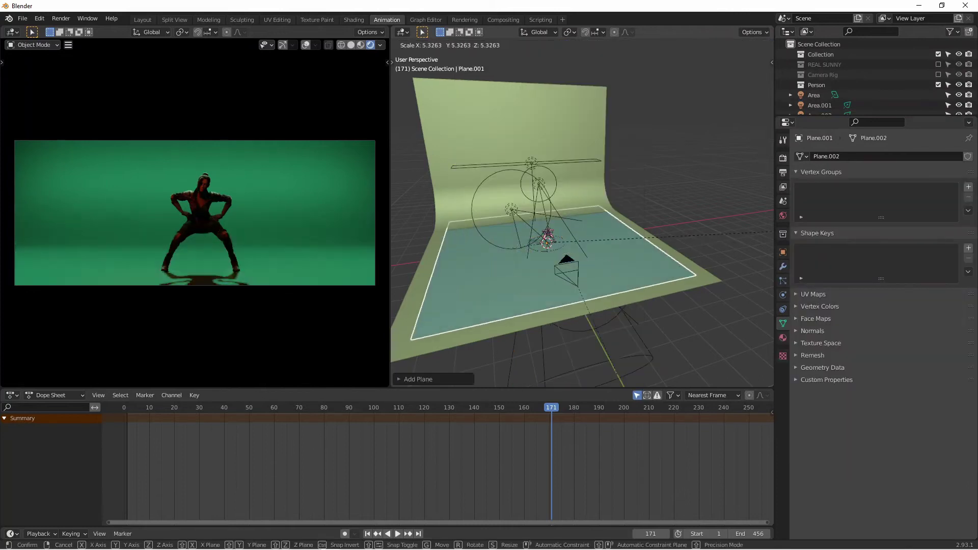
pyautogui.click(750, 226)
# - Extrude the plane upward by about 8 m to form a box enclosing the dancer, lights and backdrop
pyautogui.press('Tab')
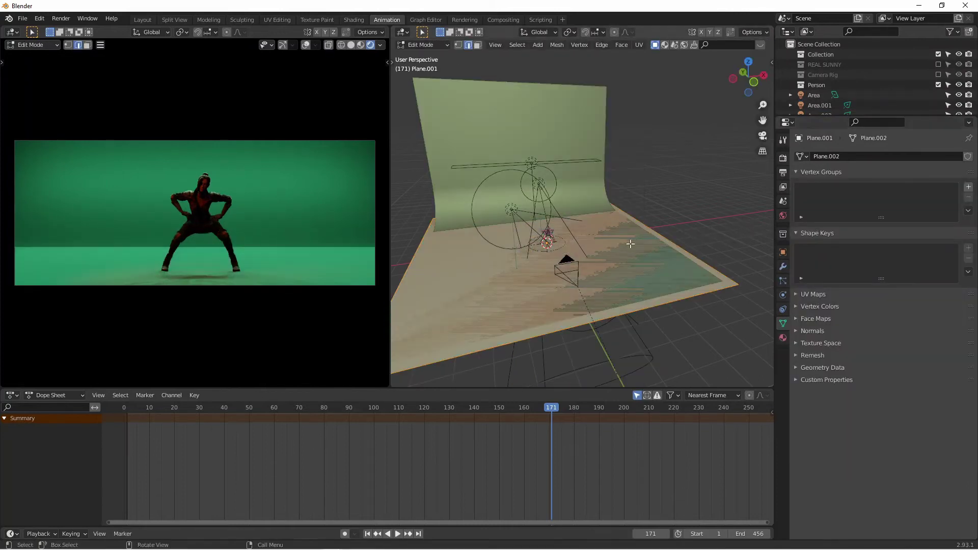
pyautogui.press('e')
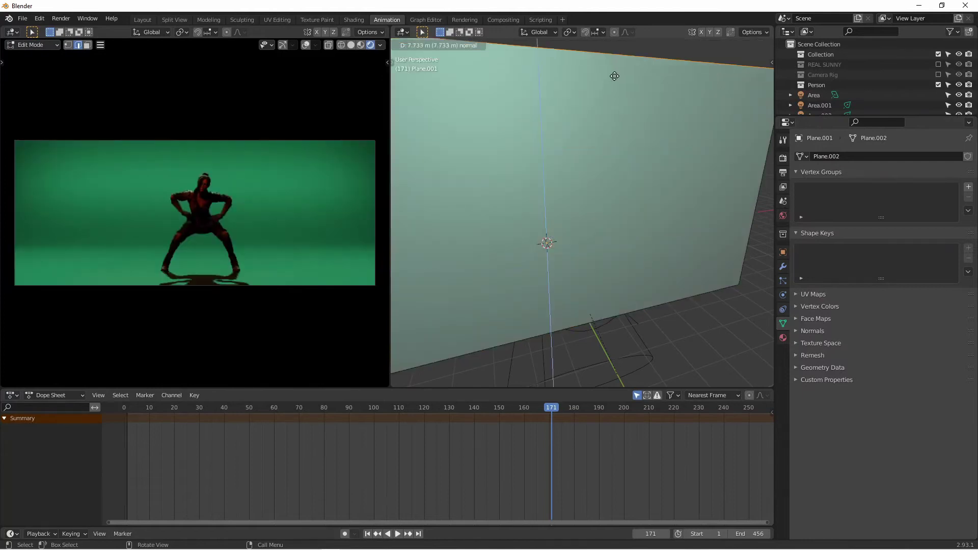
pyautogui.click(643, 192)
pyautogui.press('Tab')
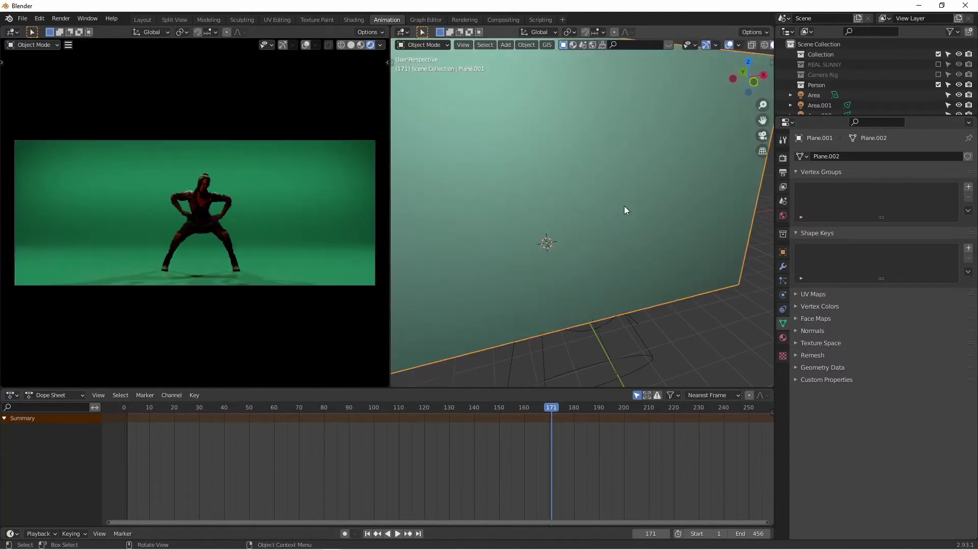
# - Set the enclosing box to display as Bounds in the viewport and render a test image of the current frame
pyautogui.scroll(-1, 625, 205)
pyautogui.click(783, 253)
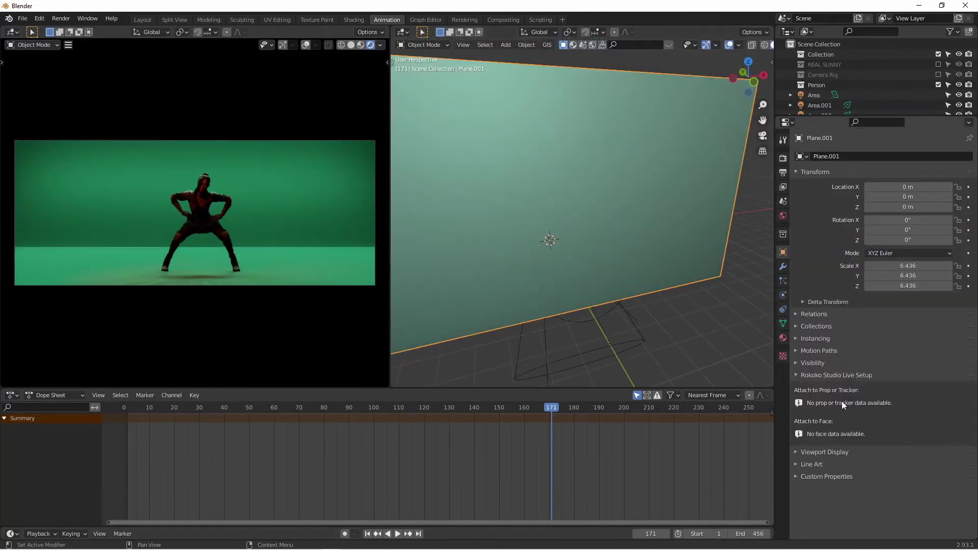
pyautogui.click(827, 453)
pyautogui.scroll(-3, 915, 334)
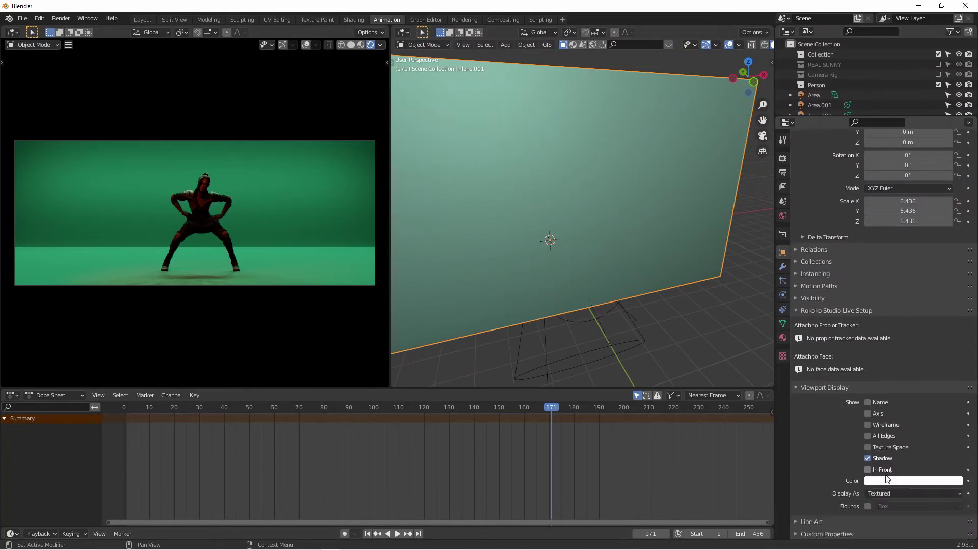
pyautogui.click(872, 493)
pyautogui.click(879, 481)
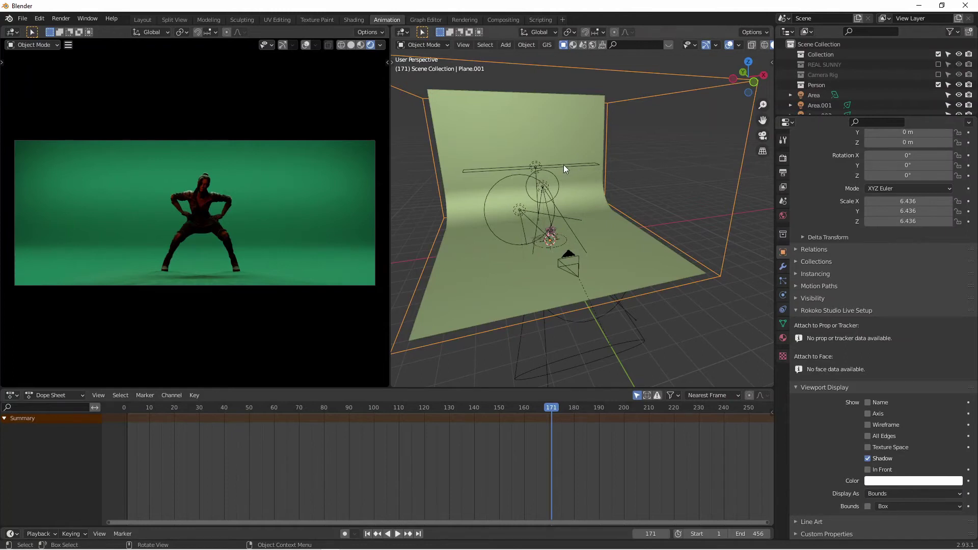
pyautogui.press('F12')
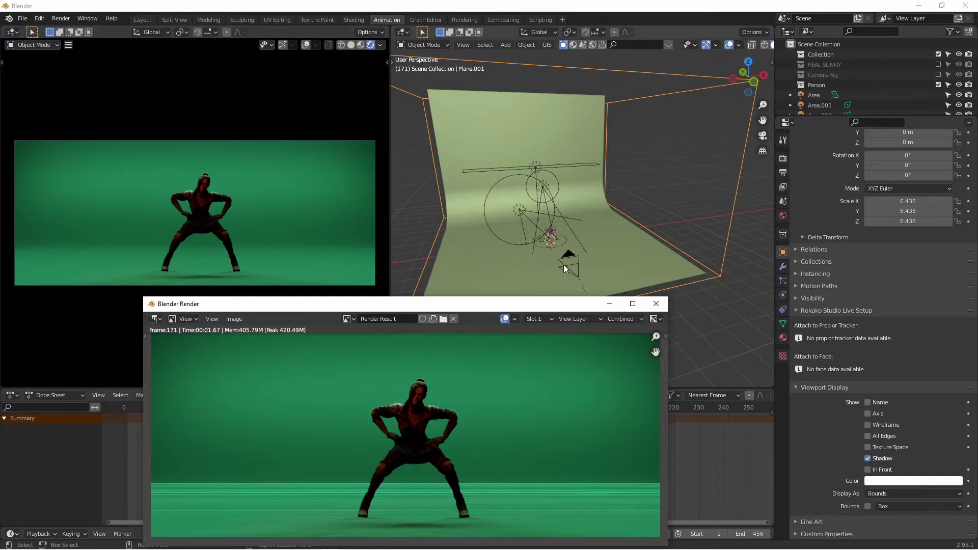
pyautogui.click(653, 306)
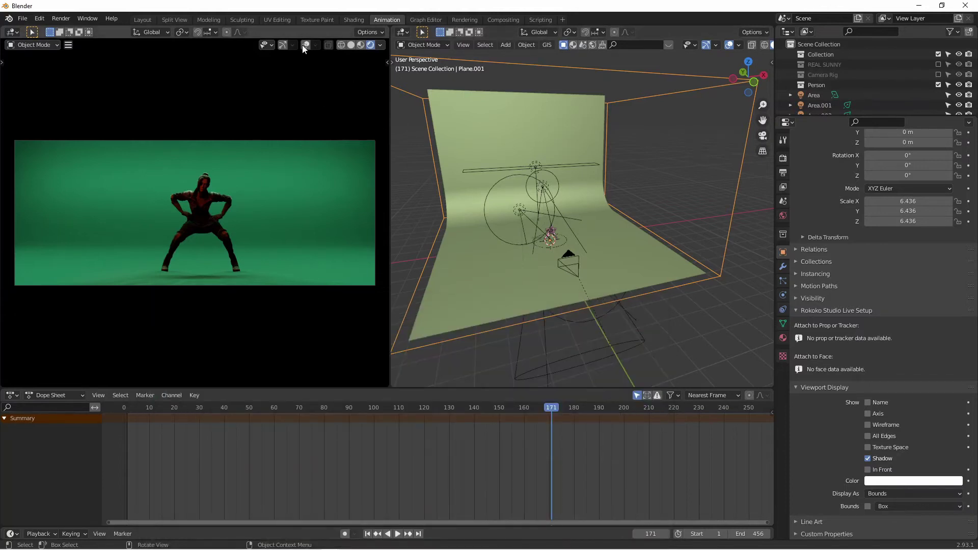
# - Create a new material for the enclosing box and delete its default shader node
pyautogui.click(354, 19)
pyautogui.click(495, 328)
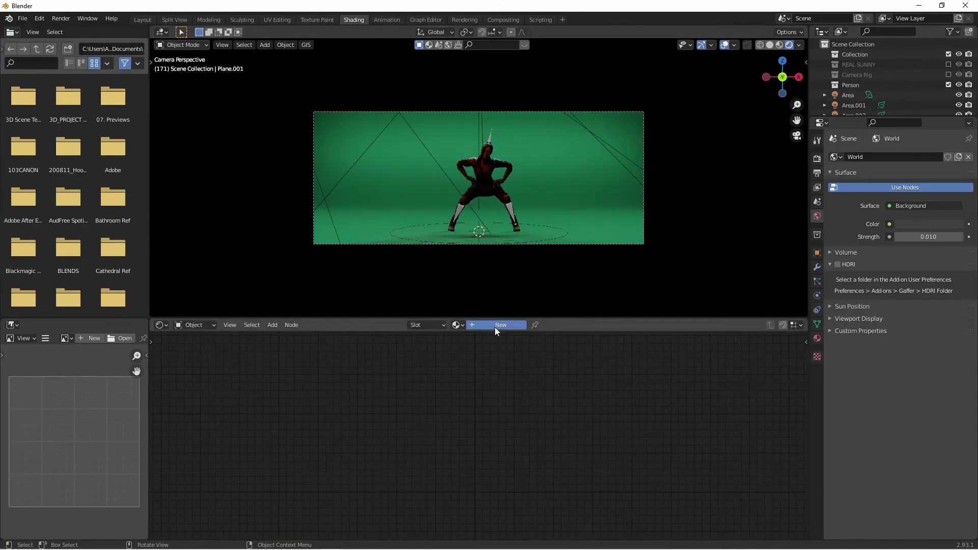
pyautogui.click(509, 389)
pyautogui.press('x')
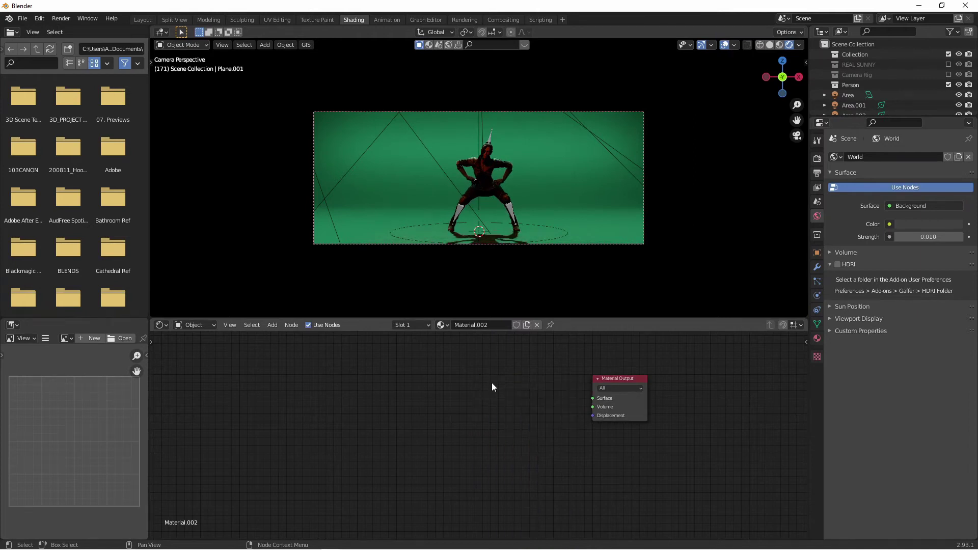
# - Add a Volume Scatter node to the box material and connect it to the Volume input of the Material Output
pyautogui.hotkey('shift', 'a')
pyautogui.write('svol')
pyautogui.click(523, 412)
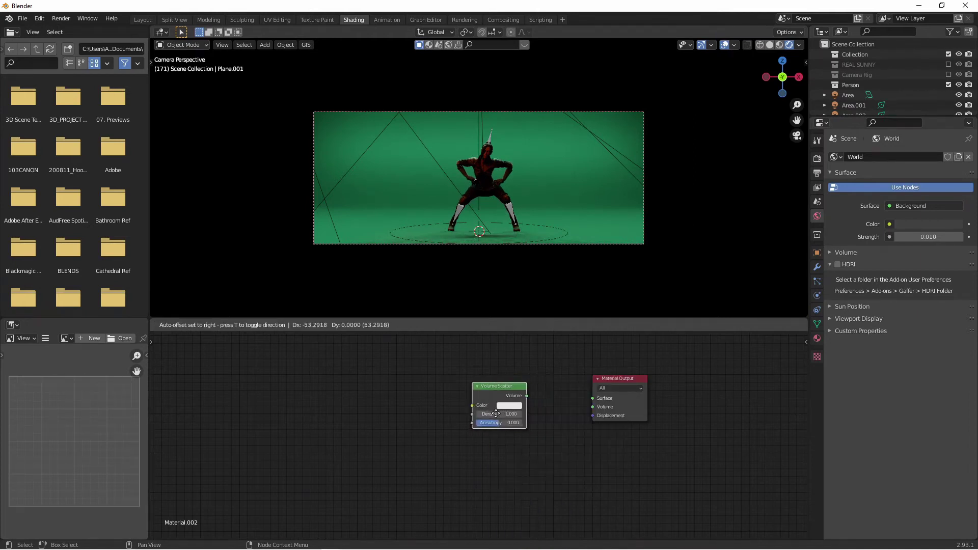
pyautogui.click(481, 414)
pyautogui.moveTo(512, 396); pyautogui.dragTo(593, 407)
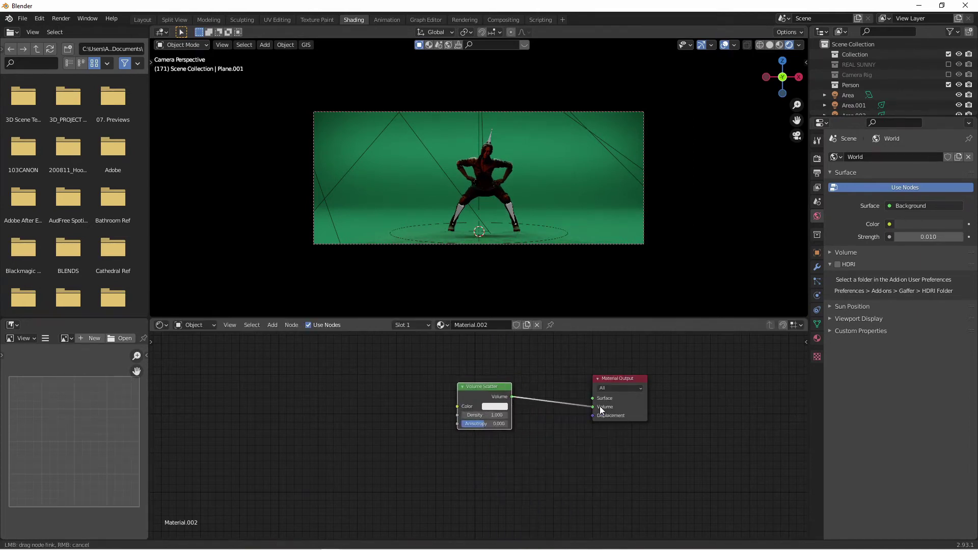
# - Set the Volume Scatter density to 0.010 and its anisotropy to 0.5
pyautogui.click(503, 416)
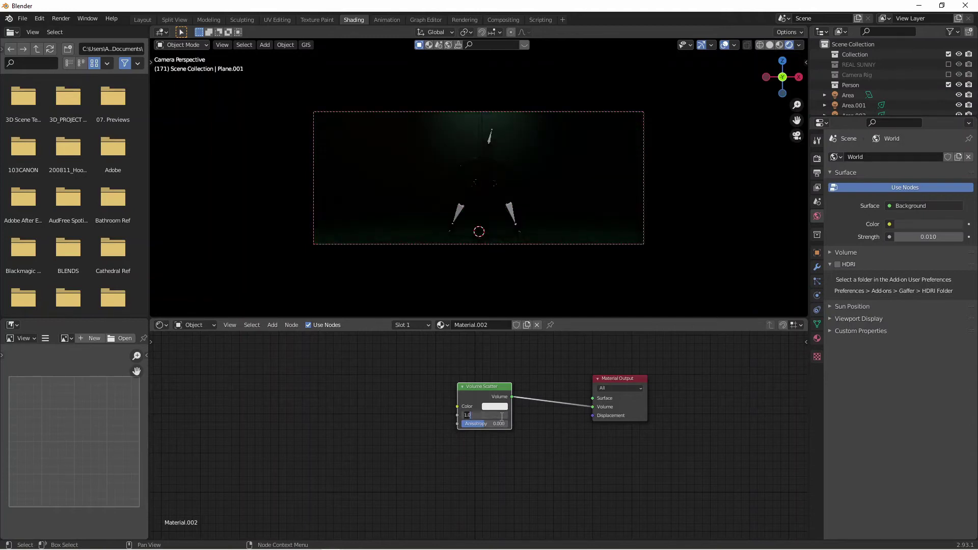
pyautogui.press('Return')
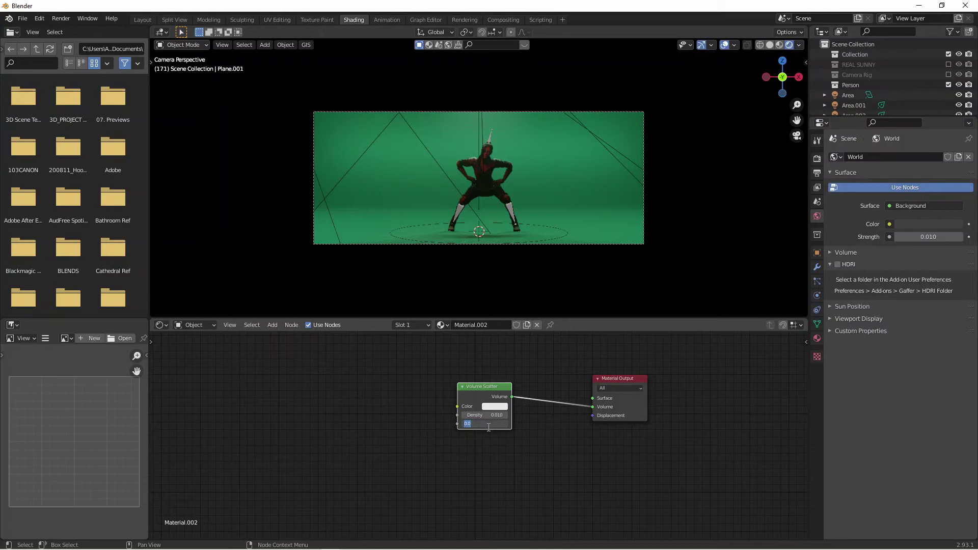
pyautogui.click(490, 426)
pyautogui.write('.5')
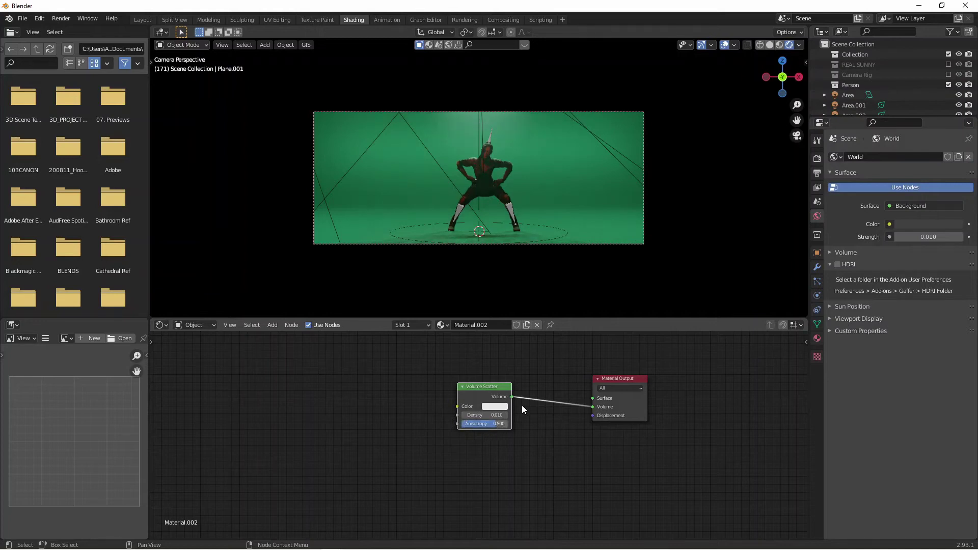
pyautogui.press('Return')
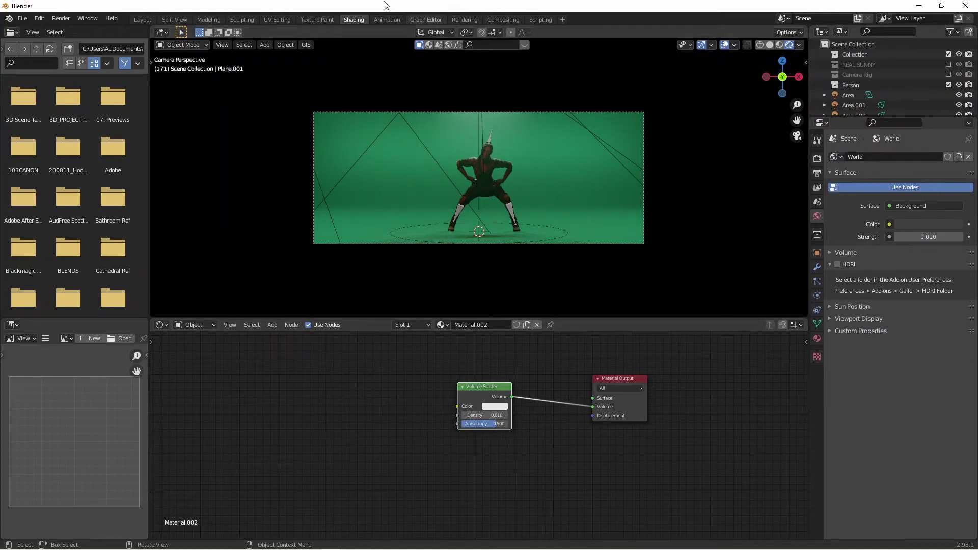
# - Return to the animation layout and play the dance to check the haze through the camera
pyautogui.click(387, 20)
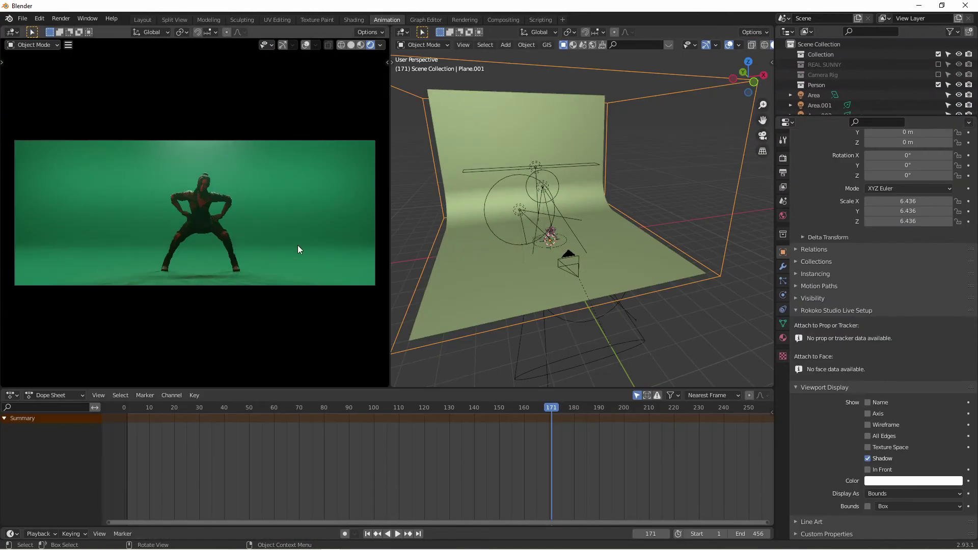
pyautogui.moveTo(533, 415); pyautogui.dragTo(199, 409)
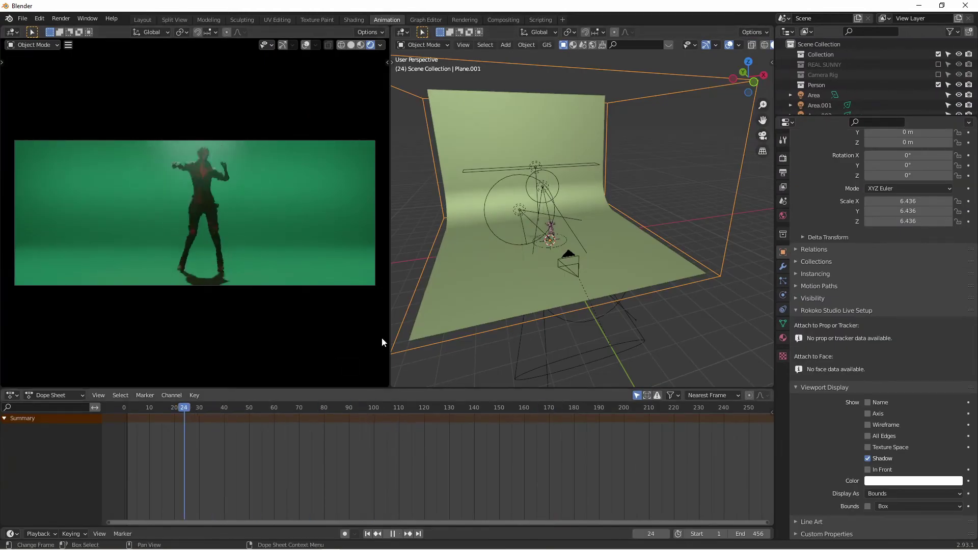
# - Raise the mint green spot light behind the dancer along Z to a height of about 3.66 m
pyautogui.moveTo(589, 233); pyautogui.dragTo(554, 191, button='middle')
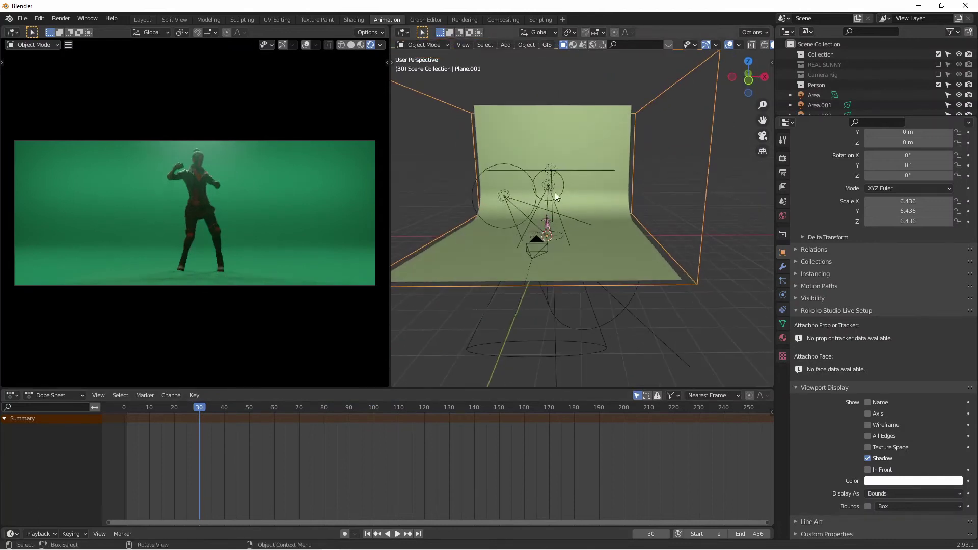
pyautogui.click(547, 187)
pyautogui.press('g')
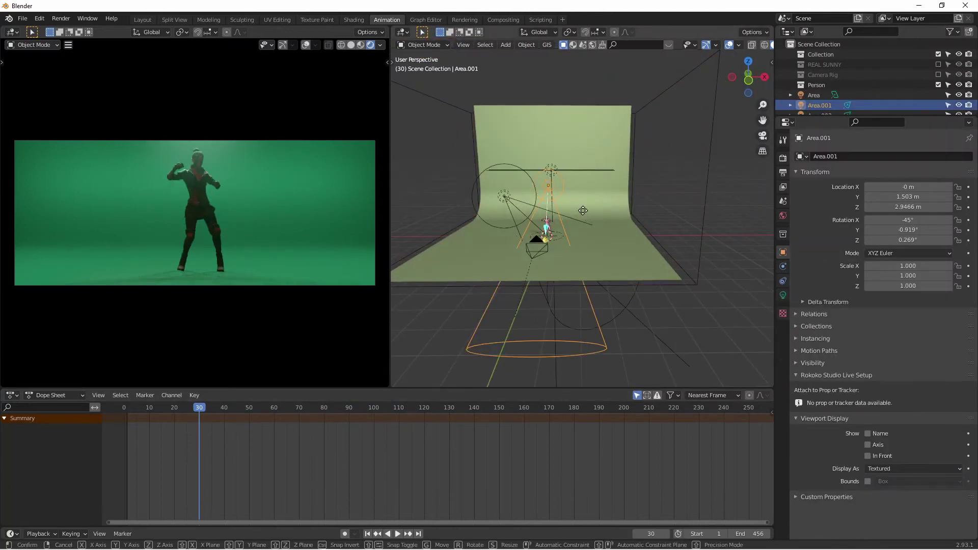
pyautogui.press('z')
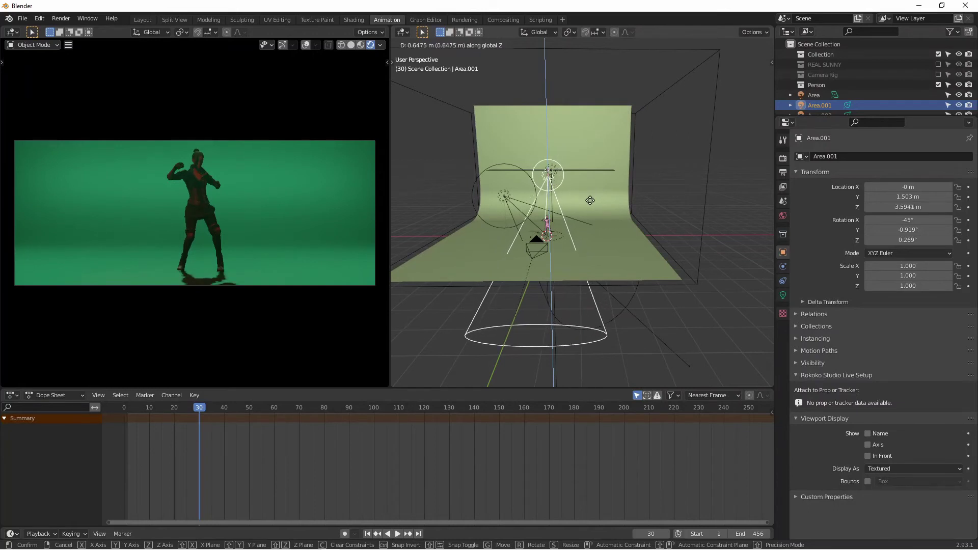
pyautogui.click(590, 199)
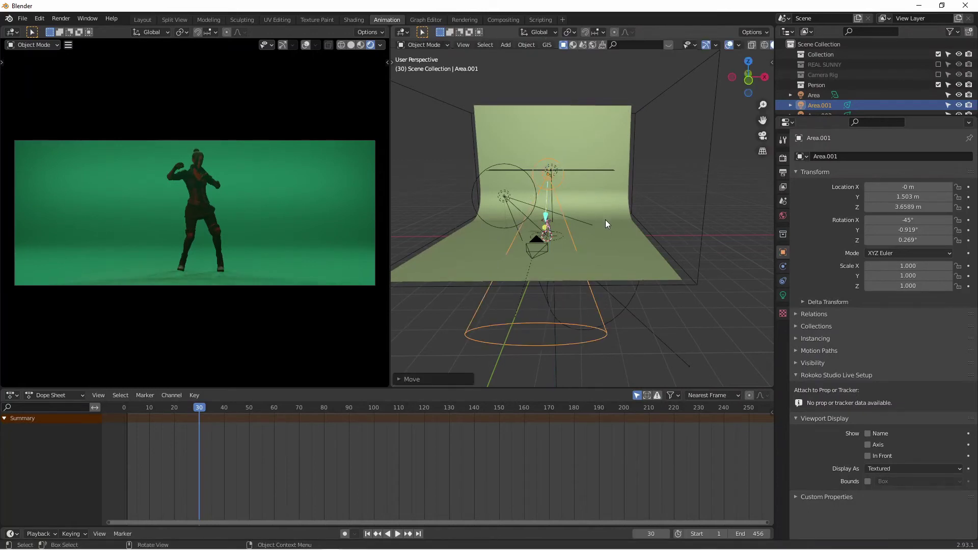
# - In the right side view, move the spot light behind the dancer to about 1.90 m in Y and 3.08 m in Z
pyautogui.press('KP_3')
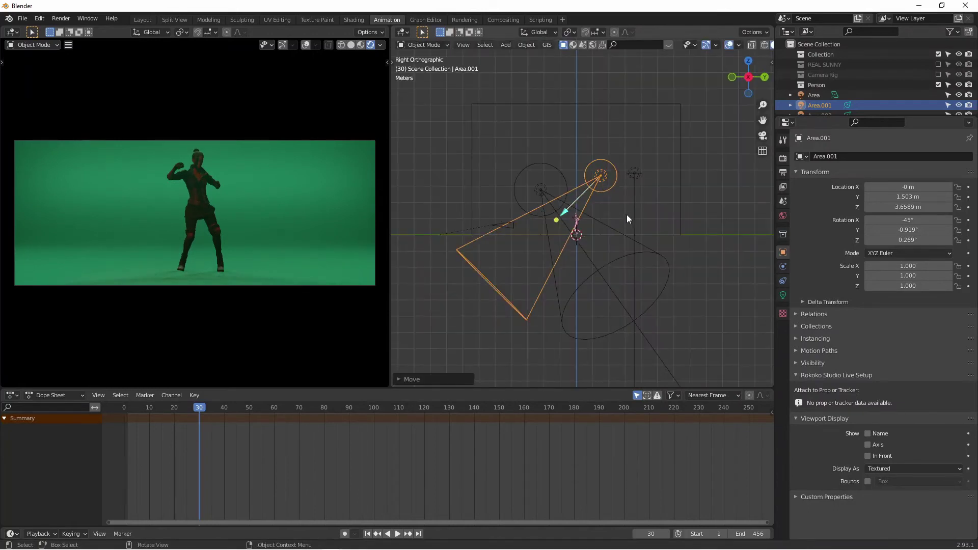
pyautogui.press('r')
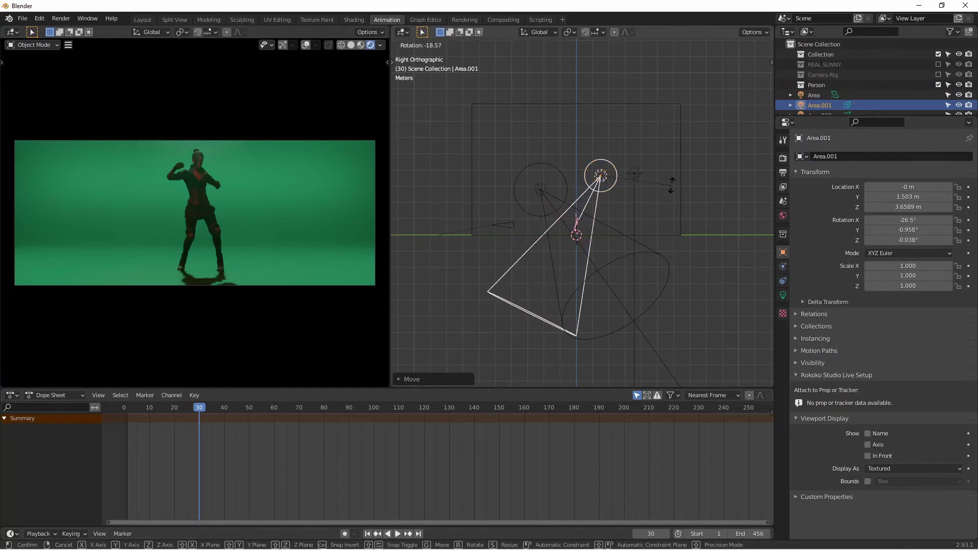
pyautogui.click(618, 209)
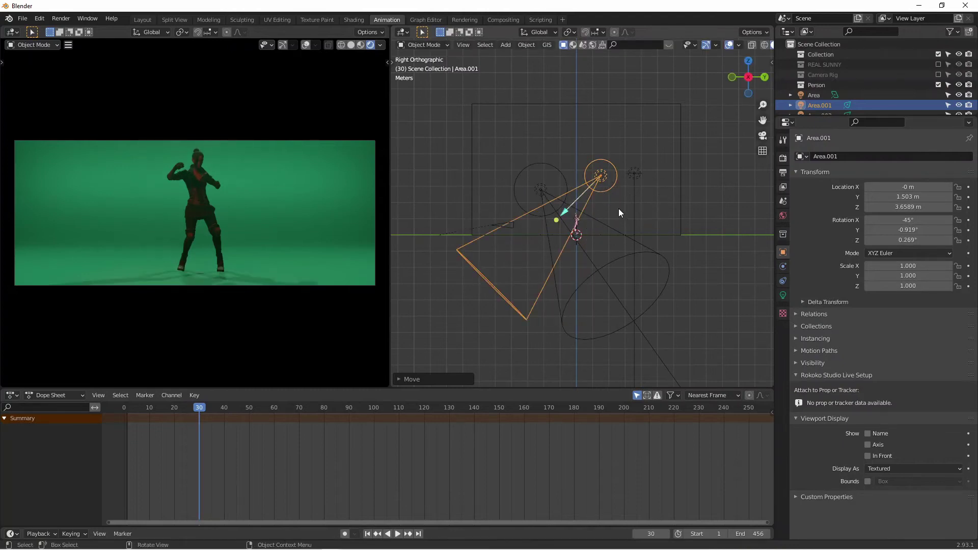
pyautogui.press('g')
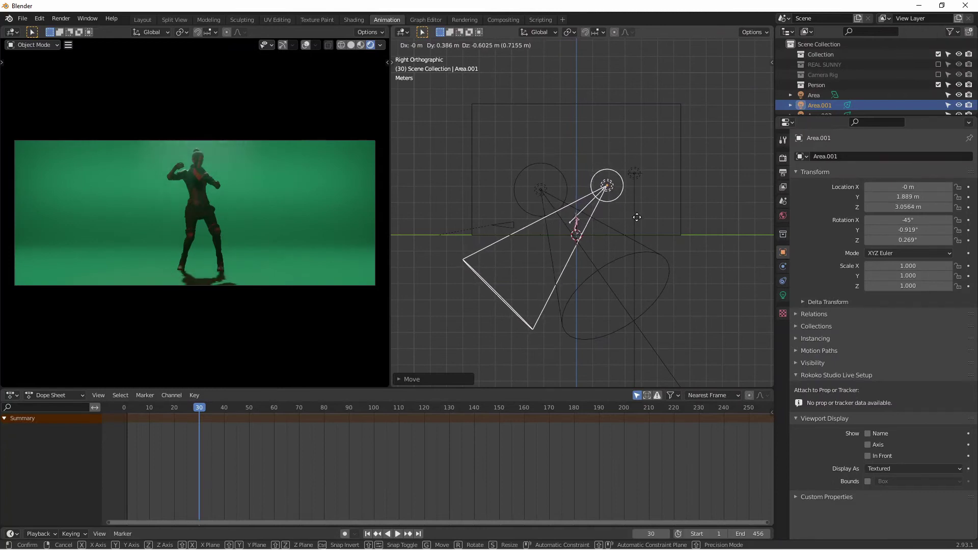
pyautogui.click(636, 216)
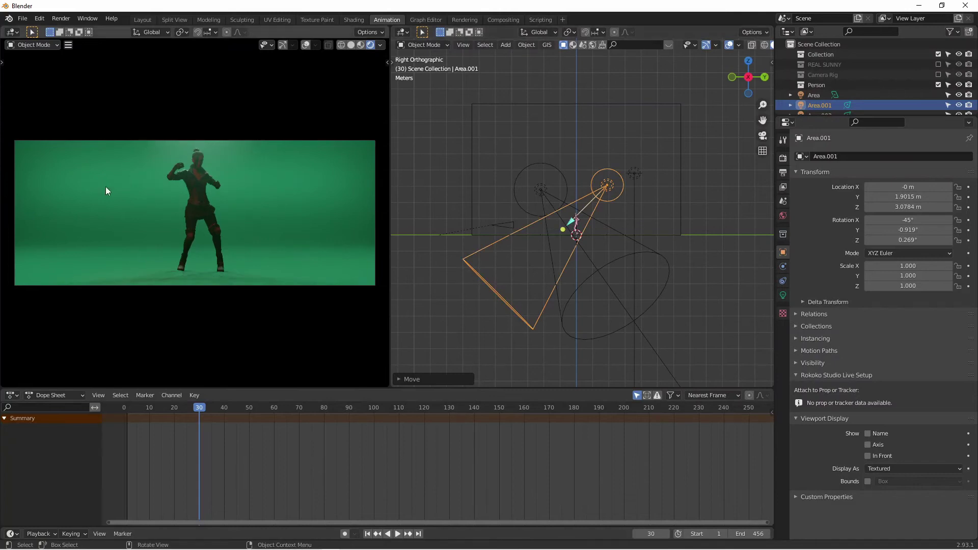
# - Play the opening frames of the animation to check the light beam in the haze, stopping at frame 19
pyautogui.moveTo(148, 409); pyautogui.dragTo(127, 412)
pyautogui.press('space')
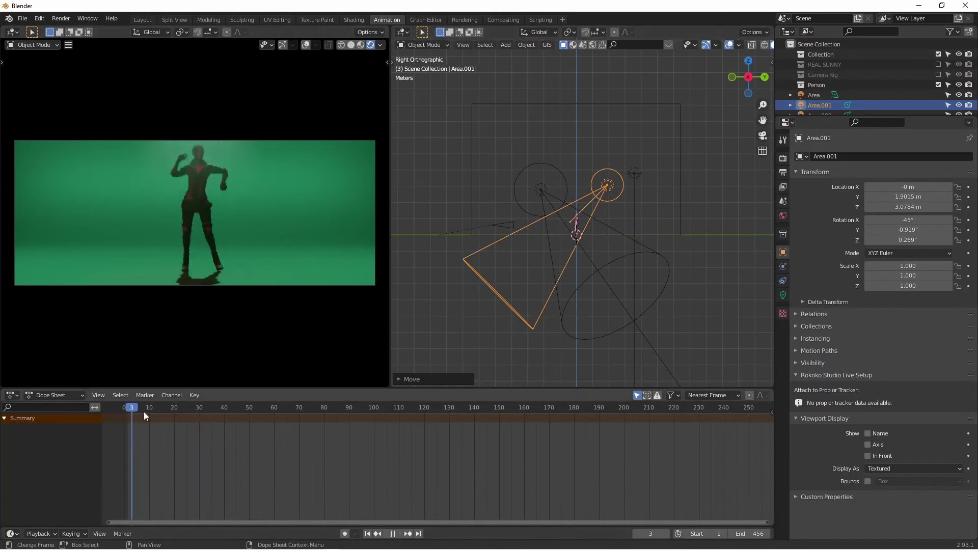
pyautogui.press('space')
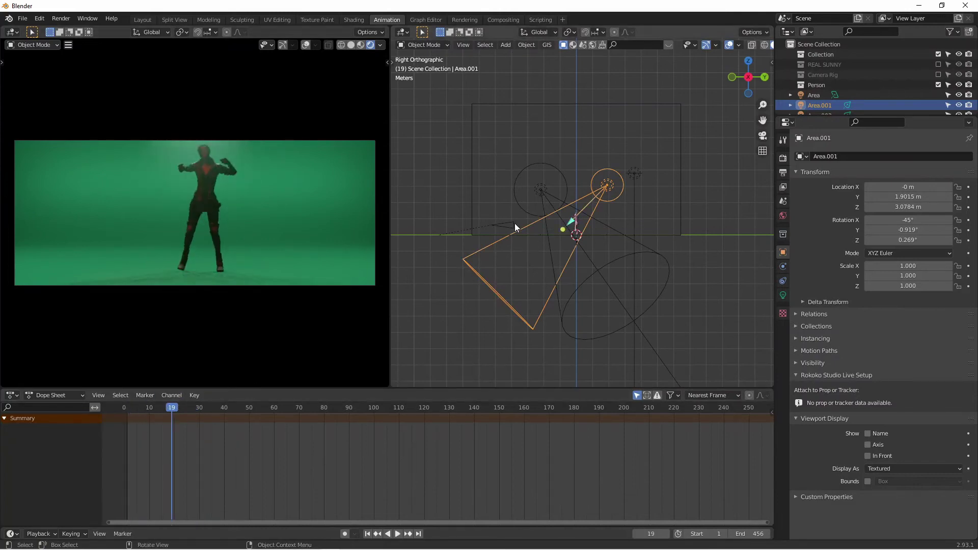
# - Move the camera back from the dancer along Y to about -6.35 m
pyautogui.click(513, 225)
pyautogui.press('g')
pyautogui.press('y')
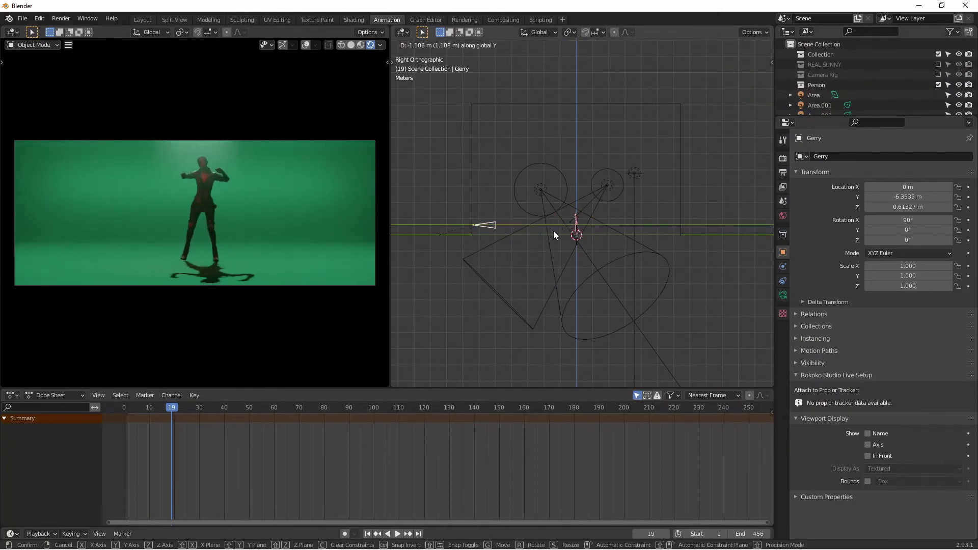
pyautogui.click(553, 231)
pyautogui.click(607, 198)
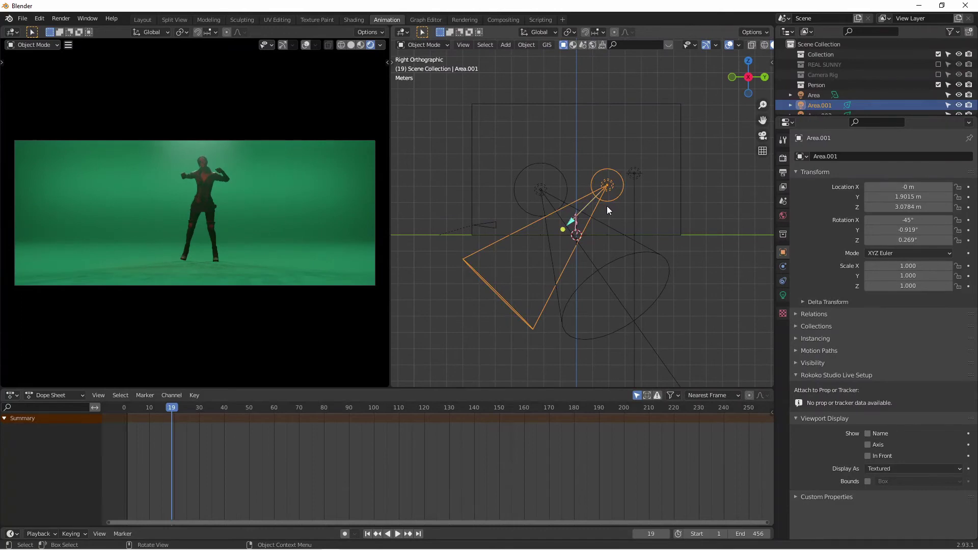
pyautogui.scroll(6, 567, 253)
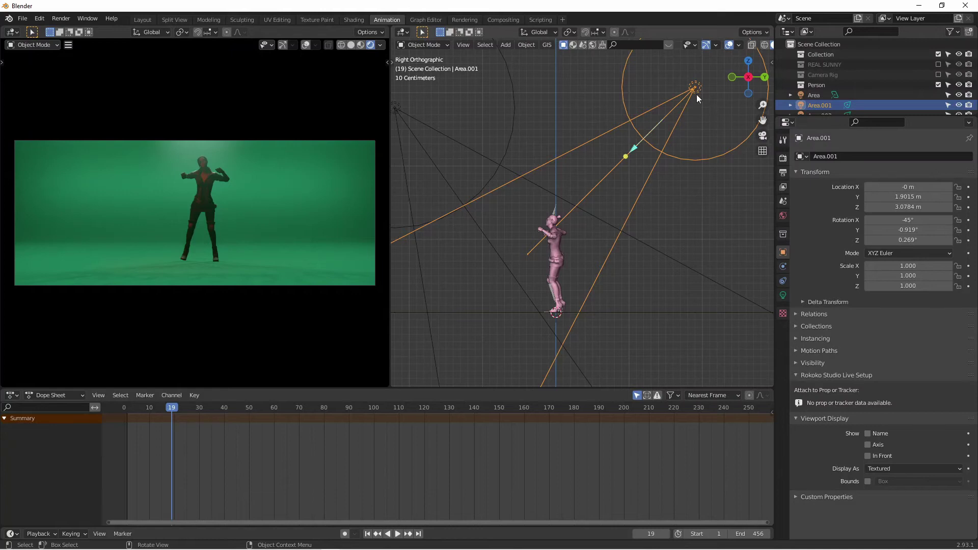
pyautogui.press('g')
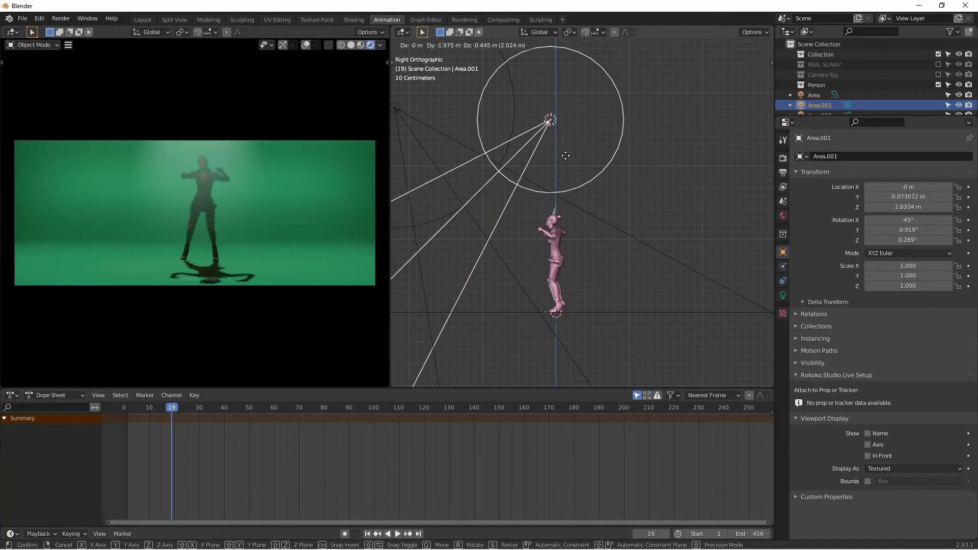
pyautogui.press('Escape')
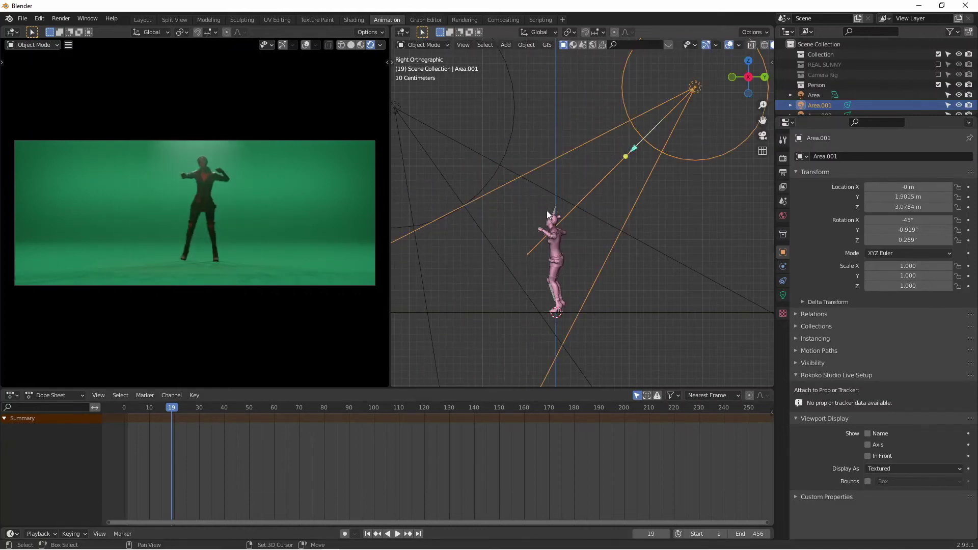
# - Place the 3D cursor at the dancer's head, add a sphere empty there and scale it down to roughly the head's size
pyautogui.keyDown('shift'); pyautogui.rightClick(554, 223); pyautogui.keyUp('shift')
pyautogui.hotkey('shift', 'a')
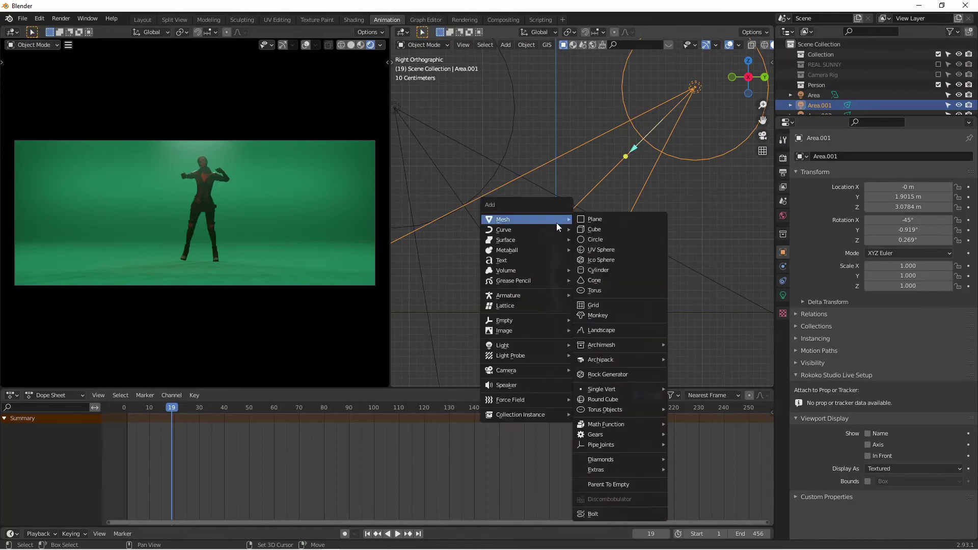
pyautogui.moveTo(568, 321)
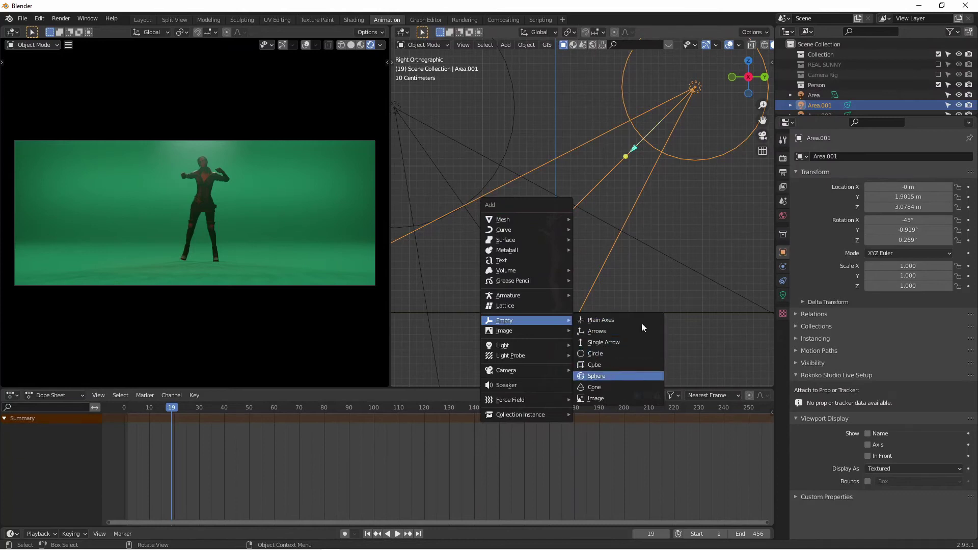
pyautogui.click(601, 376)
pyautogui.press('s')
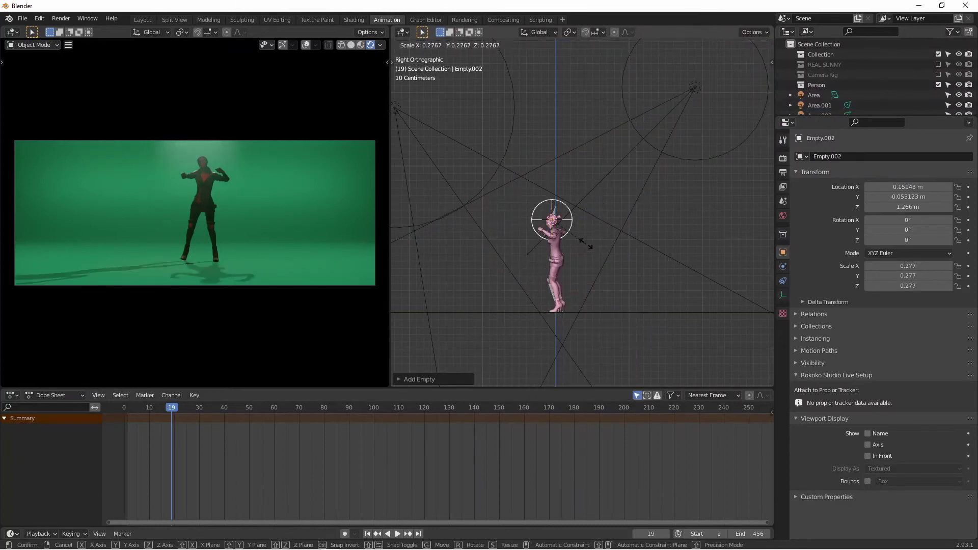
pyautogui.click(580, 238)
# - Add a Track To constraint to the spot light behind the dancer
pyautogui.click(693, 102)
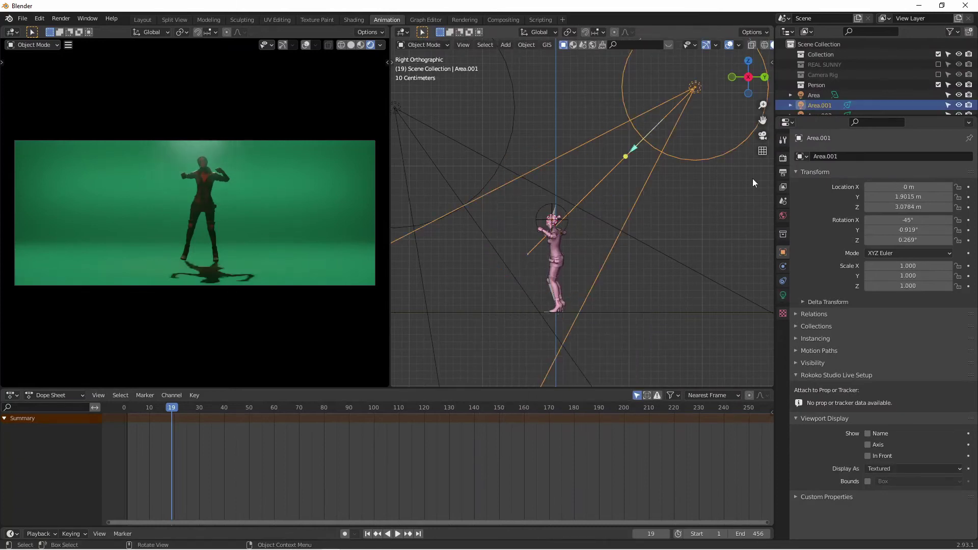
pyautogui.click(783, 282)
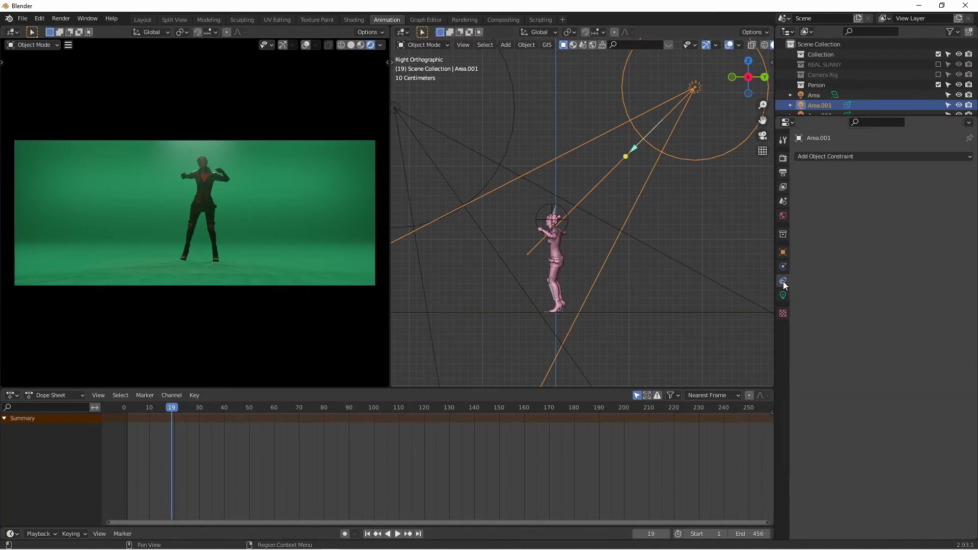
pyautogui.click(838, 156)
pyautogui.click(865, 229)
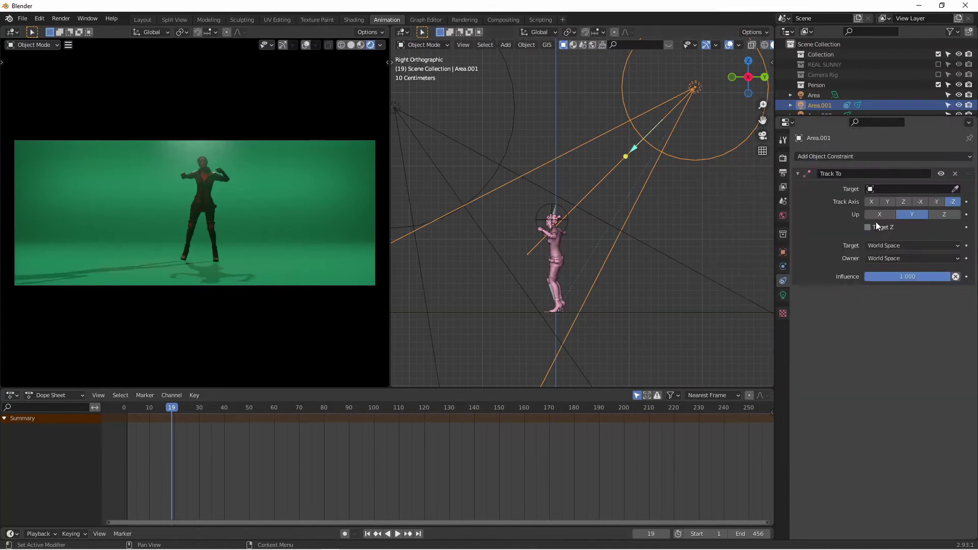
pyautogui.click(899, 189)
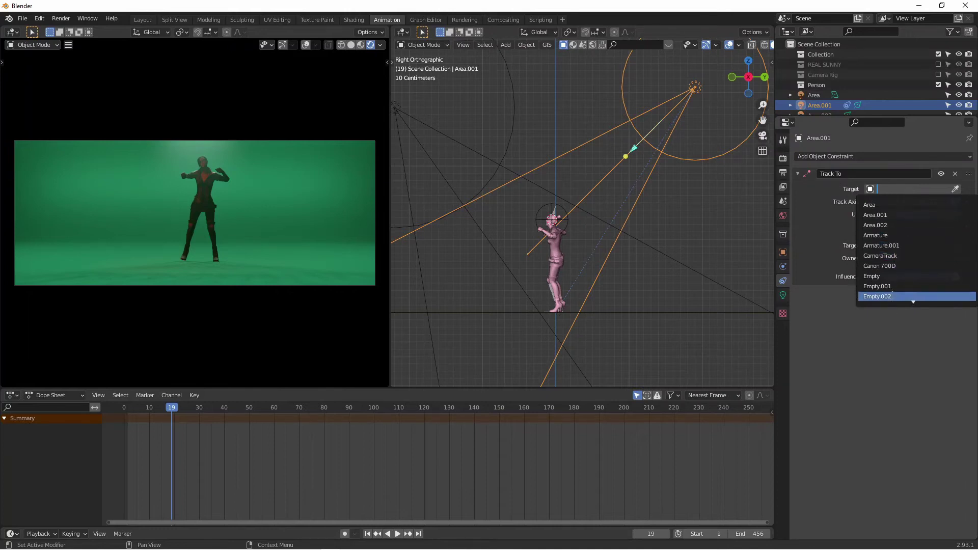
# - Rename the sphere empty around the dancer's head as Light Point
pyautogui.click(549, 208)
pyautogui.press('F2')
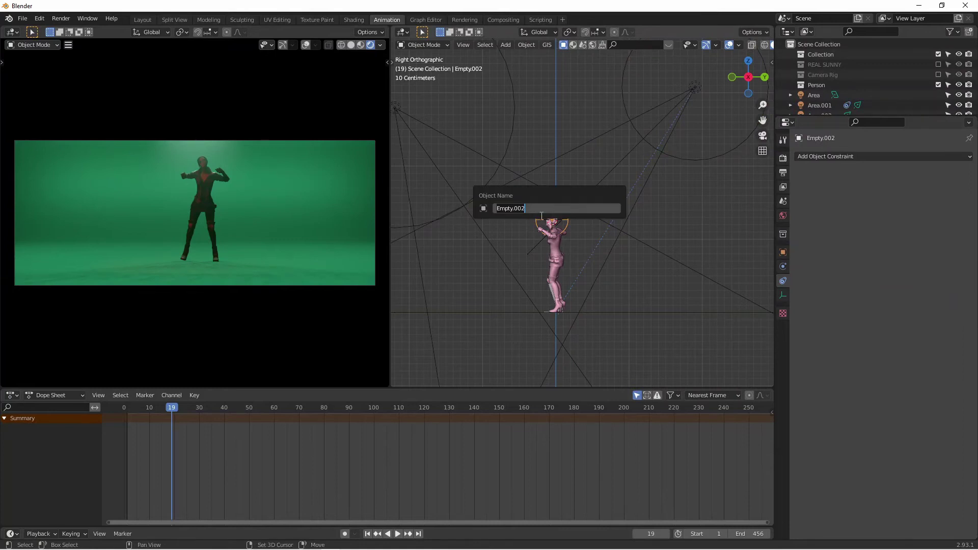
pyautogui.write('Light Point')
pyautogui.press('Return')
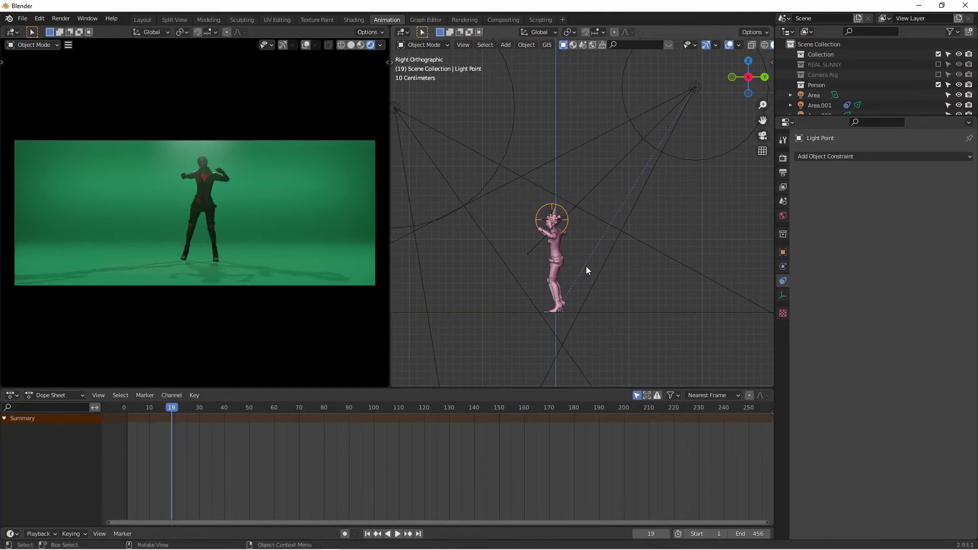
# - Set Light Point as the Track To target of the spot light behind the dancer
pyautogui.click(694, 89)
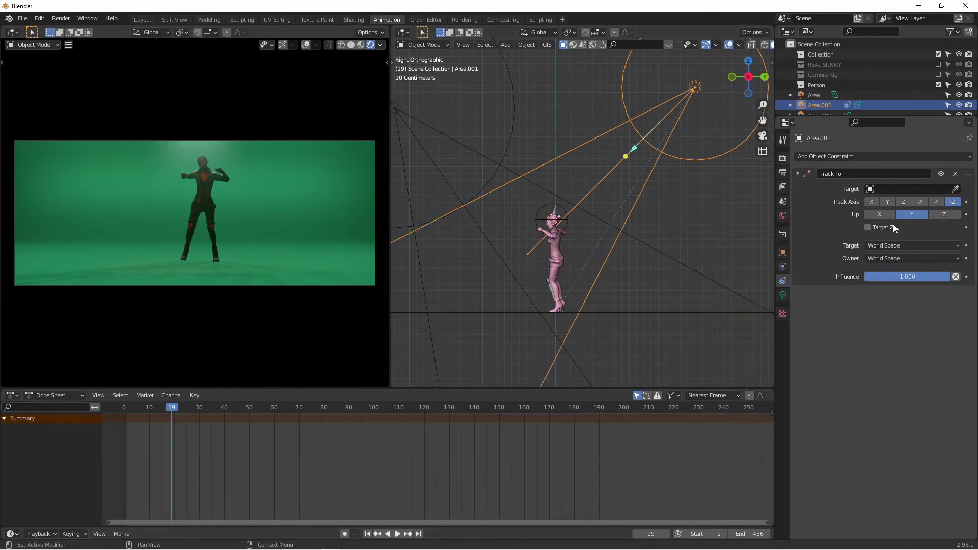
pyautogui.click(897, 189)
pyautogui.scroll(-5, 873, 195)
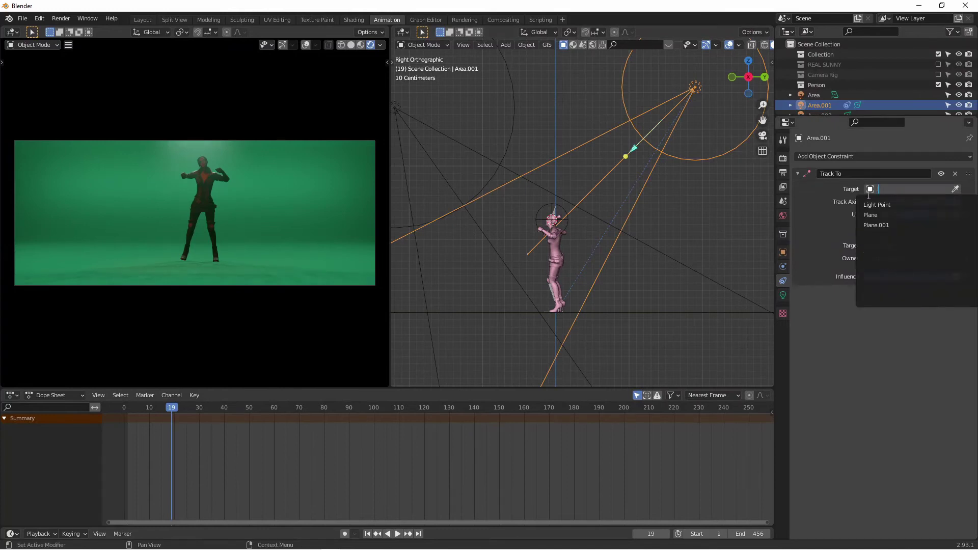
pyautogui.write('ligh')
pyautogui.click(883, 205)
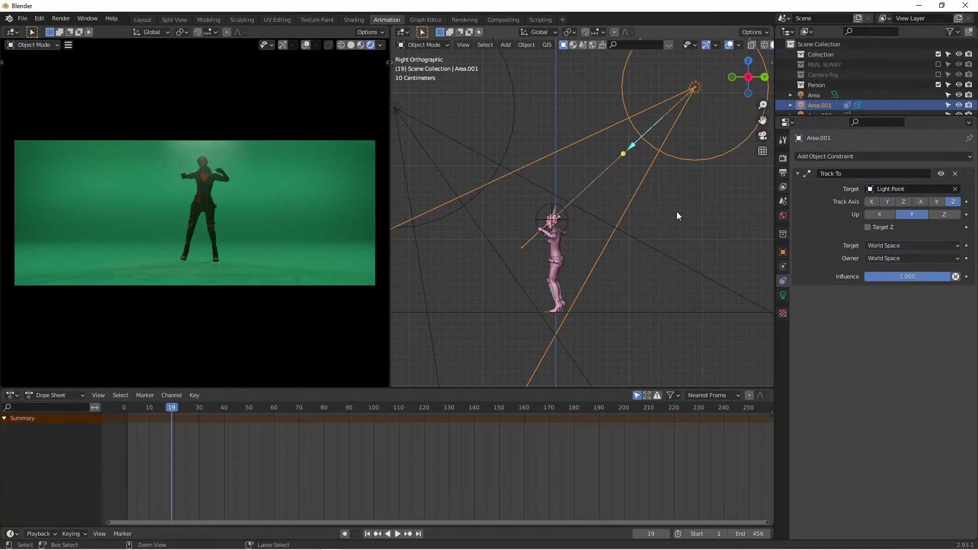
# - Try moving the spot light around the dancer to test how it tracks Light Point
pyautogui.scroll(-3, 677, 214)
pyautogui.press('g')
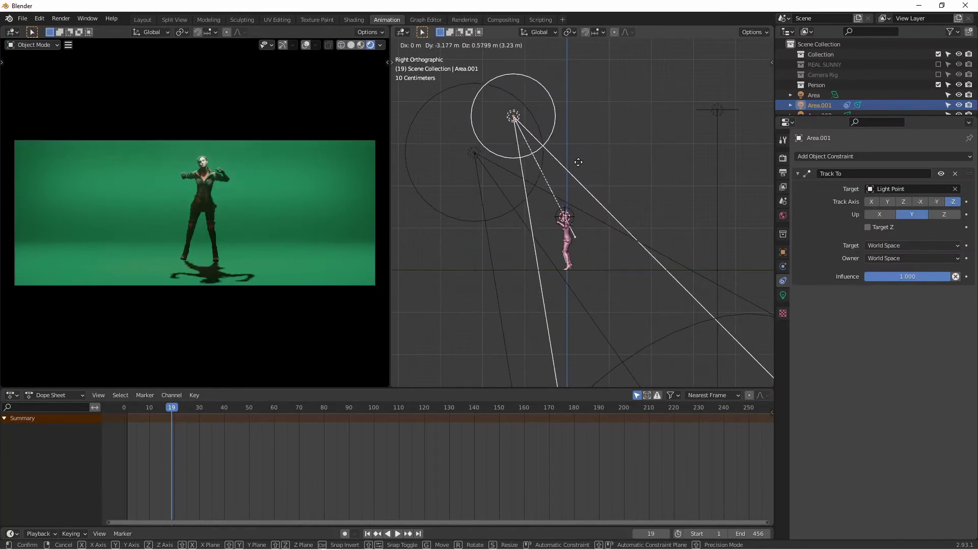
pyautogui.click(700, 195)
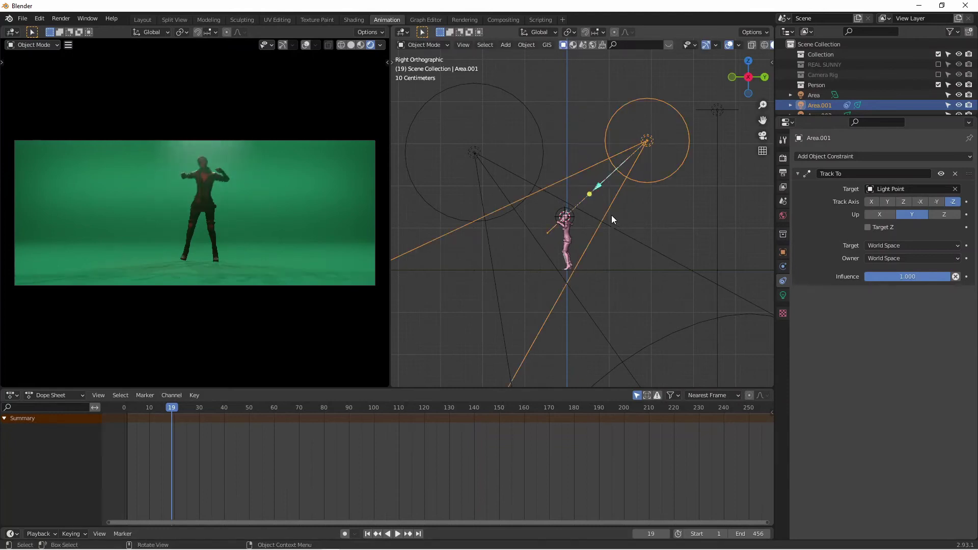
# - Duplicate the spot light behind the dancer and place the copy above the dancer's side, in the negative X direction
pyautogui.hotkey('shift', 'd')
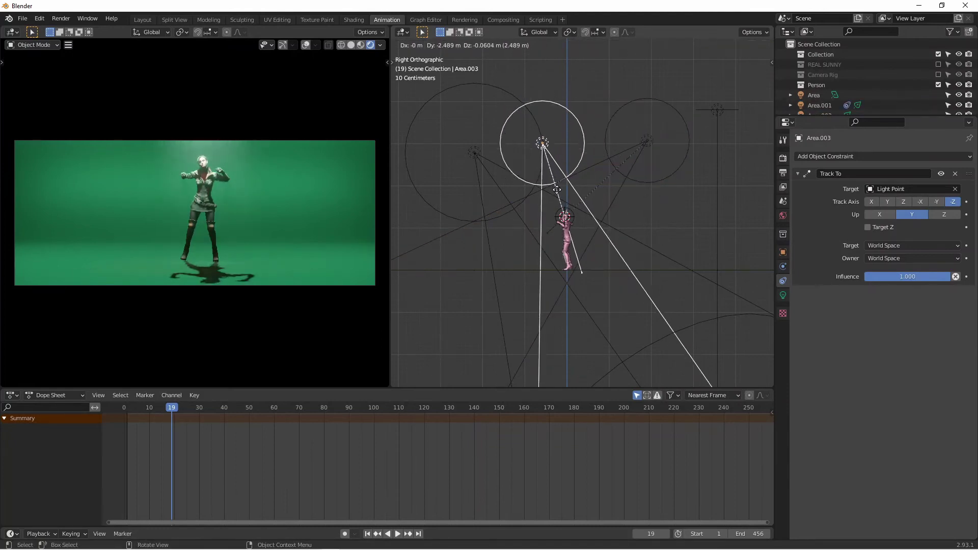
pyautogui.click(559, 186)
pyautogui.moveTo(490, 253); pyautogui.dragTo(560, 267, button='middle')
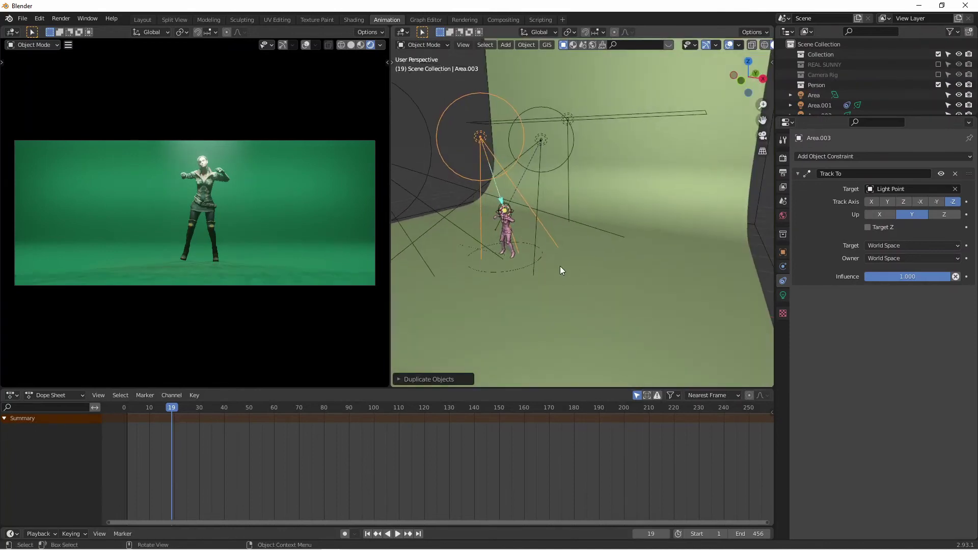
pyautogui.press('KP_7')
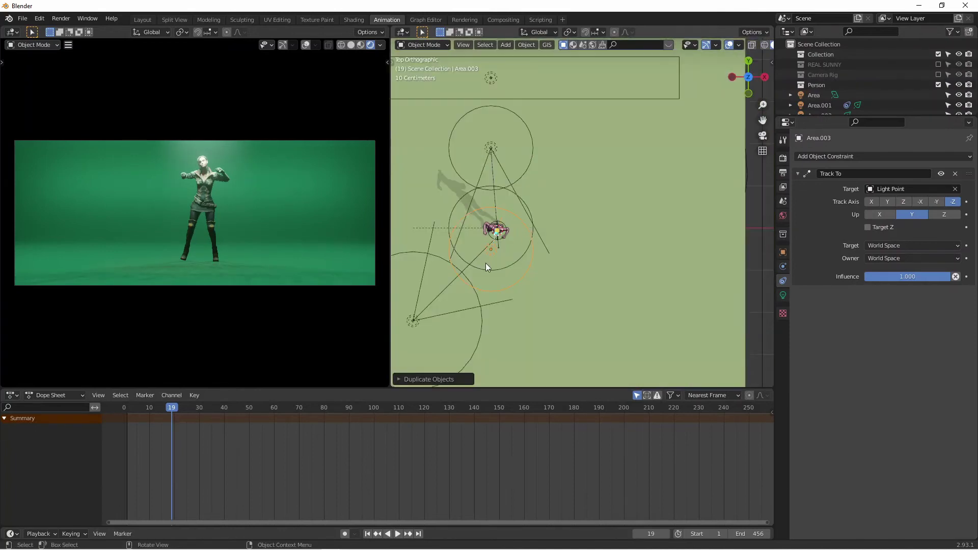
pyautogui.press('g')
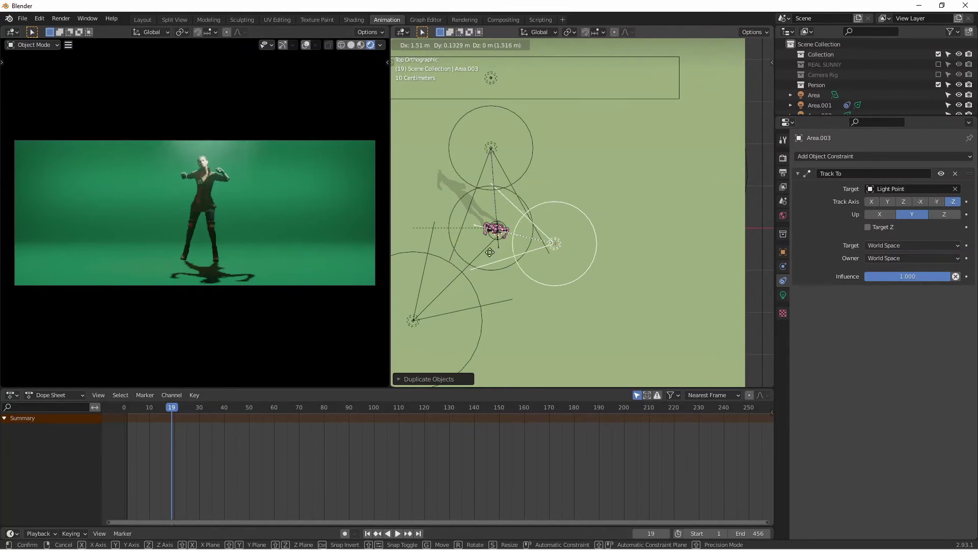
pyautogui.click(438, 240)
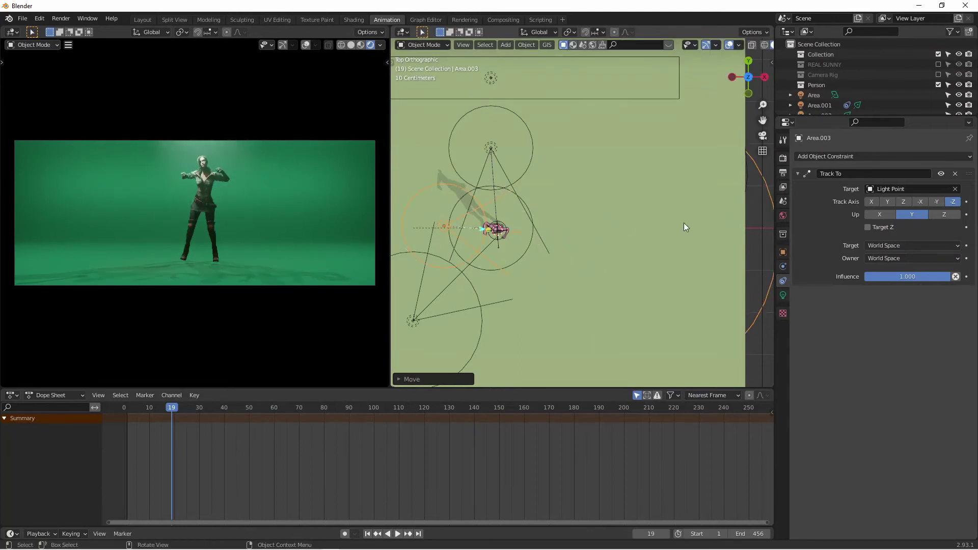
# - Reduce the power of the duplicated spot light to 500 W
pyautogui.click(783, 295)
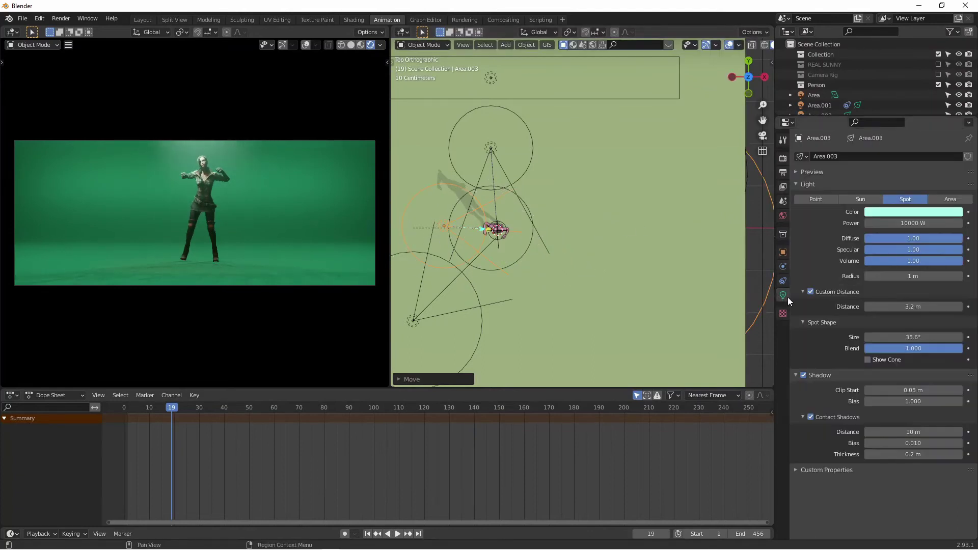
pyautogui.click(905, 224)
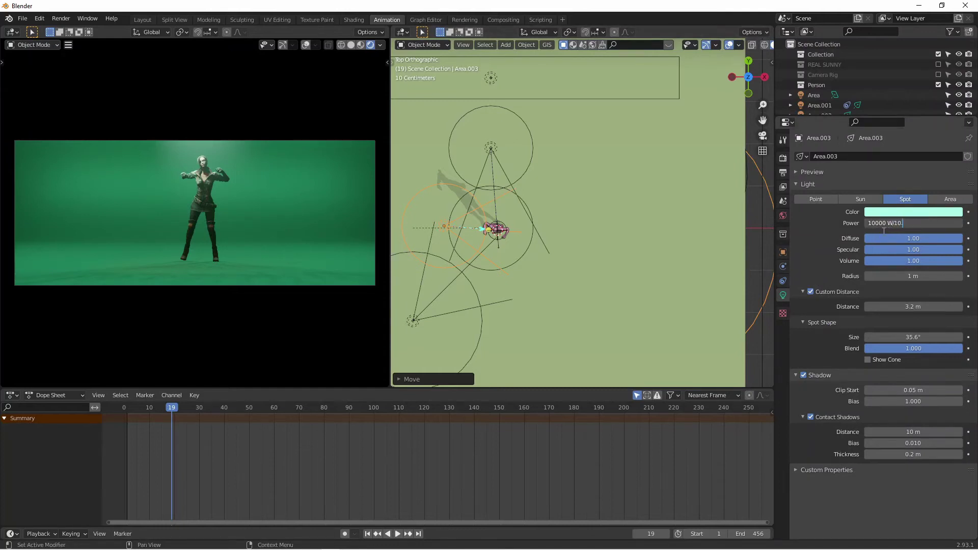
pyautogui.press('Return')
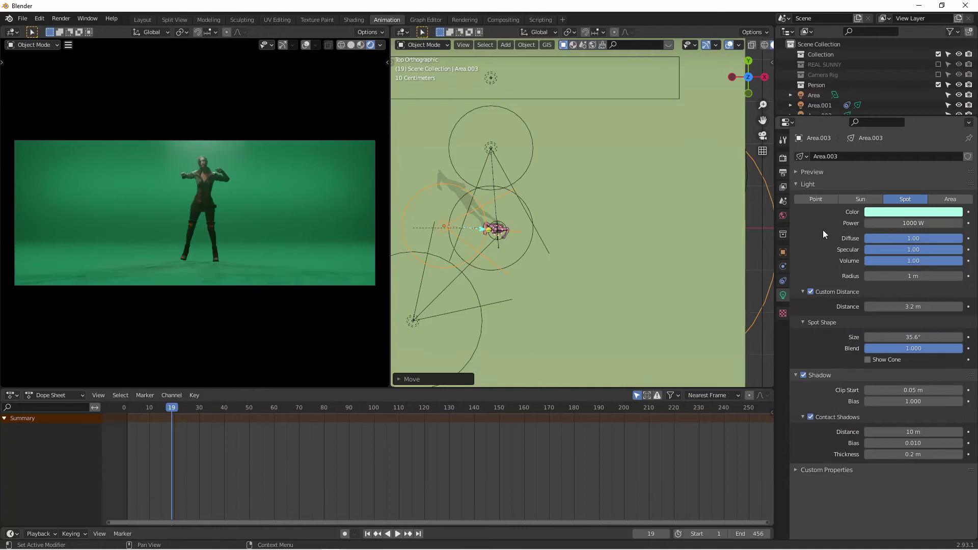
pyautogui.click(922, 224)
pyautogui.write('/2')
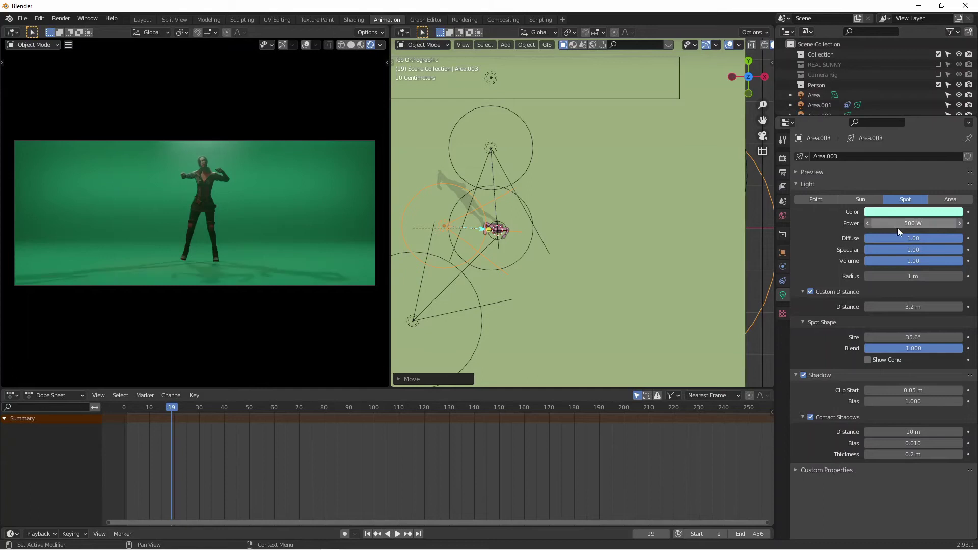
pyautogui.press('Return')
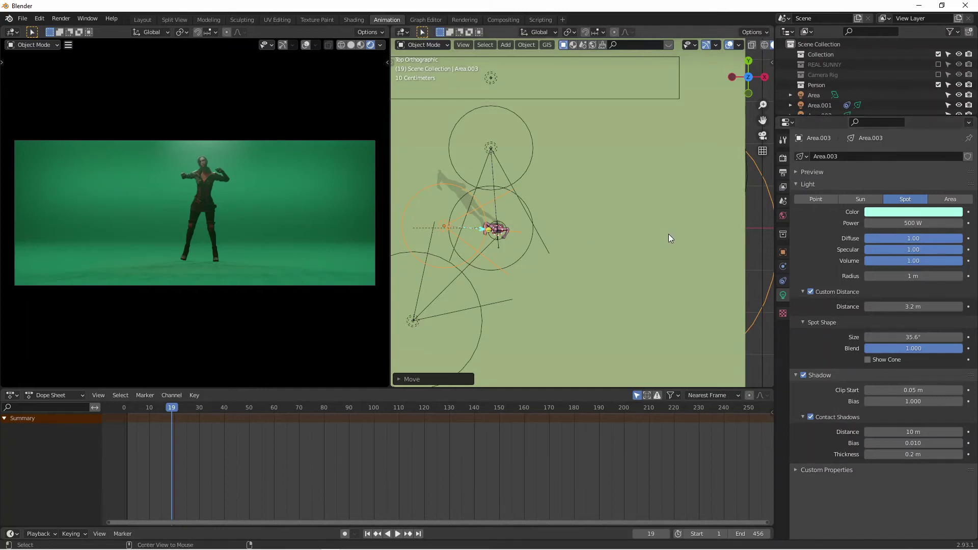
# - Try wider cone sizes of about 61.4° and 51.8° on the orange spot light
pyautogui.click(585, 269)
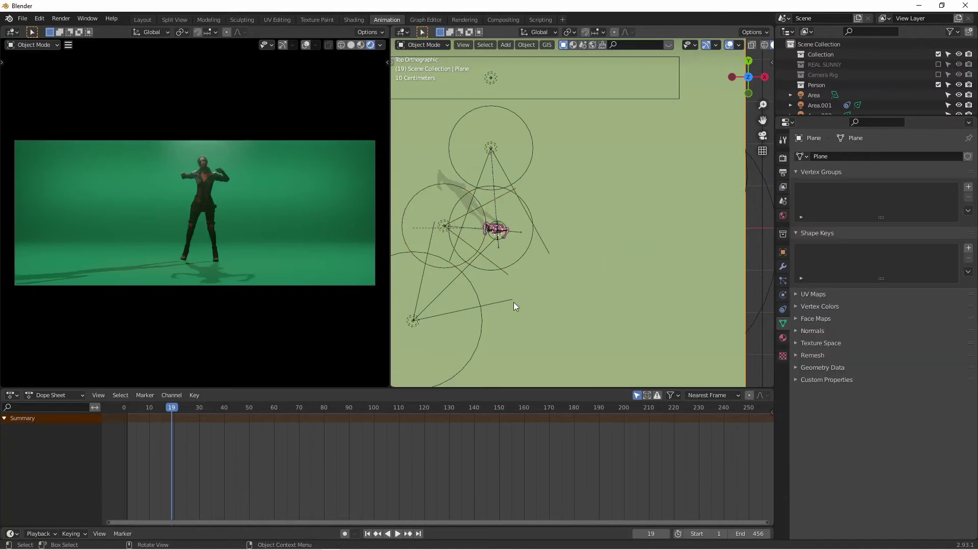
pyautogui.moveTo(514, 302); pyautogui.dragTo(524, 240, button='middle')
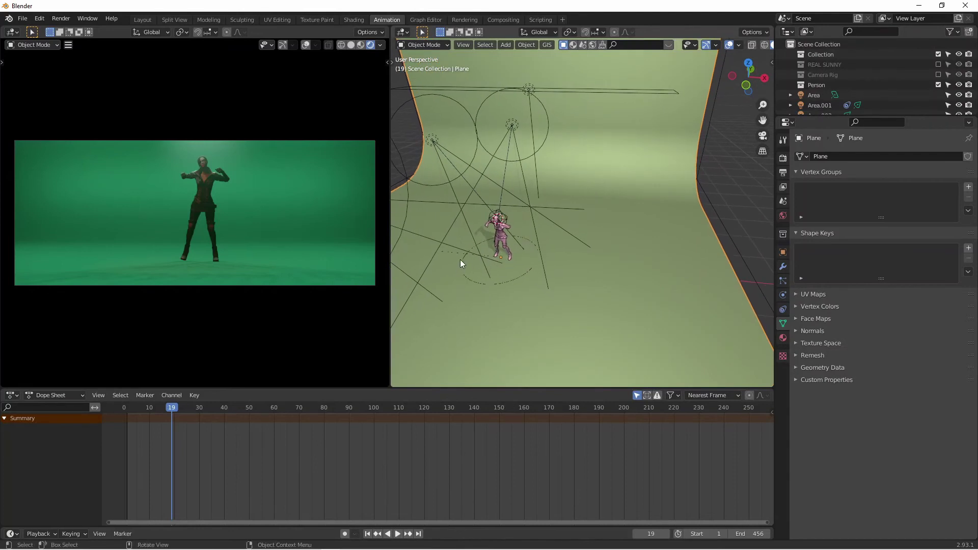
pyautogui.keyDown('ctrl'); pyautogui.moveTo(501, 273); pyautogui.dragTo(526, 311, button='middle'); pyautogui.keyUp('ctrl')
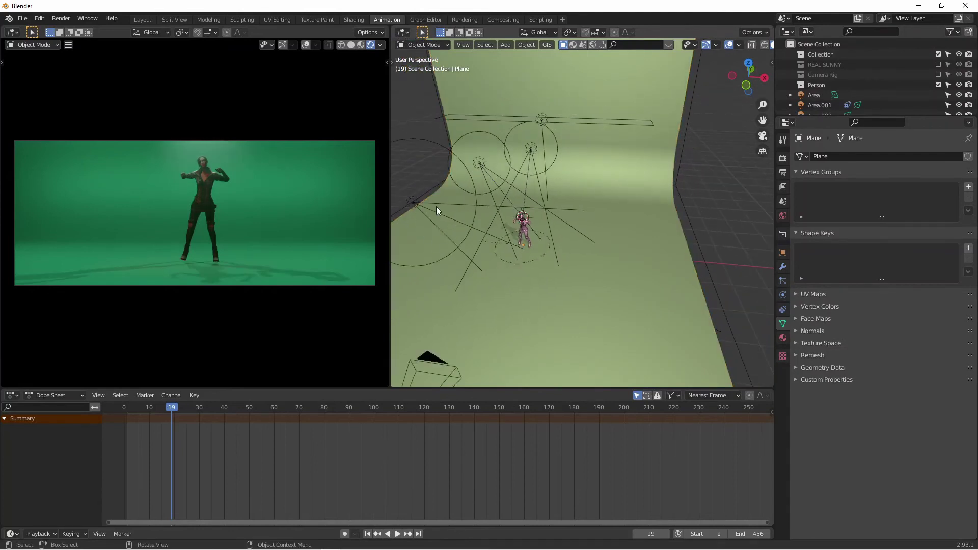
pyautogui.click(438, 207)
pyautogui.moveTo(903, 338); pyautogui.dragTo(975, 328)
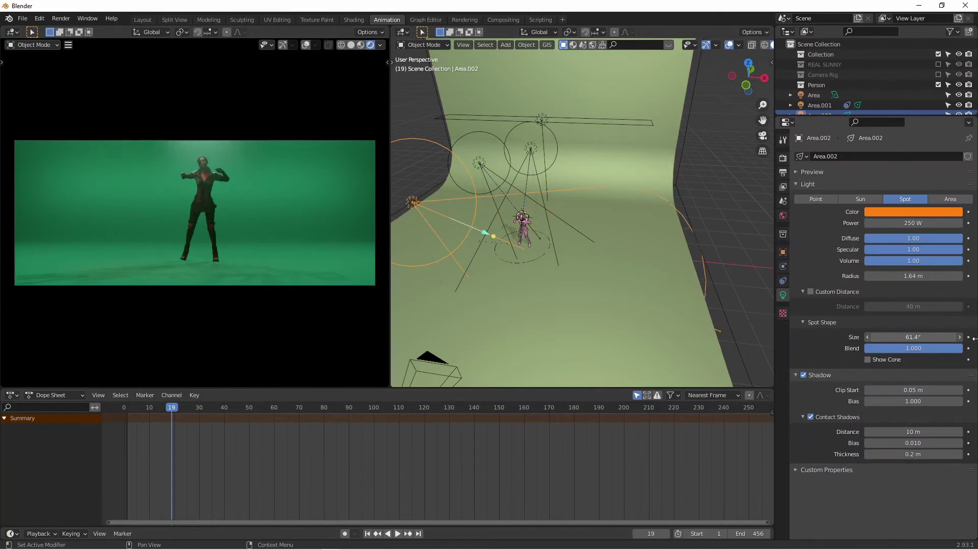
pyautogui.moveTo(974, 342); pyautogui.dragTo(924, 336)
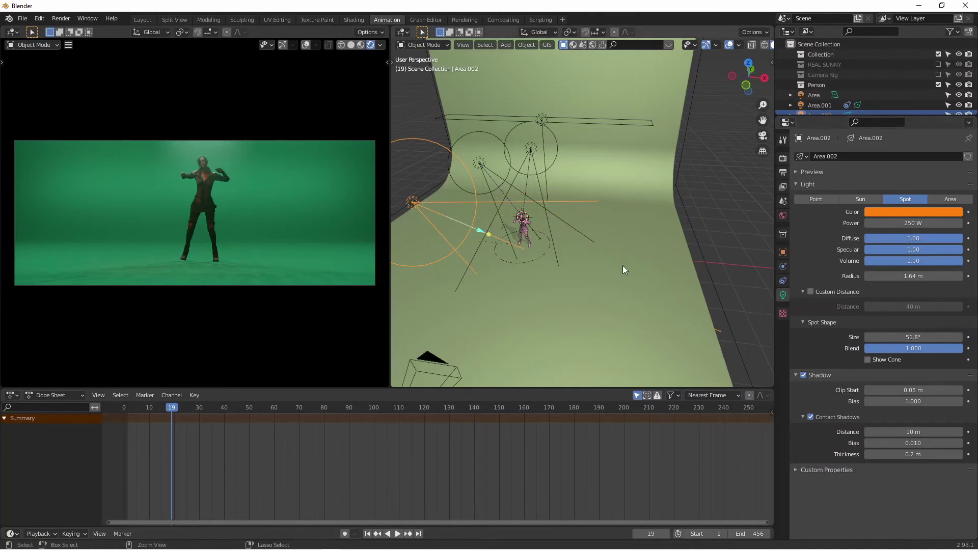
# - Play the animation from the start to check the lighting on the dancer, stopping at frame 156
pyautogui.click(124, 411)
pyautogui.press('space')
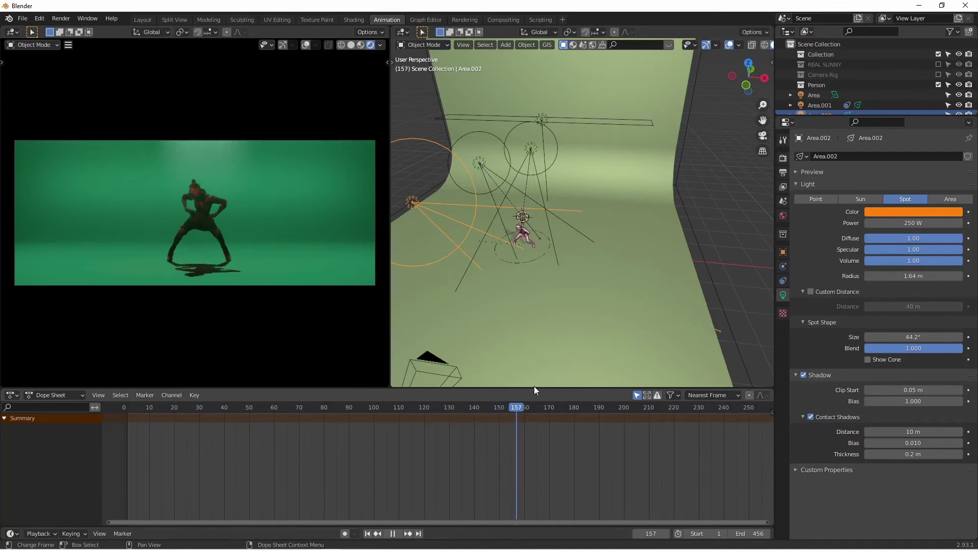
pyautogui.press('space')
pyautogui.press('Left')
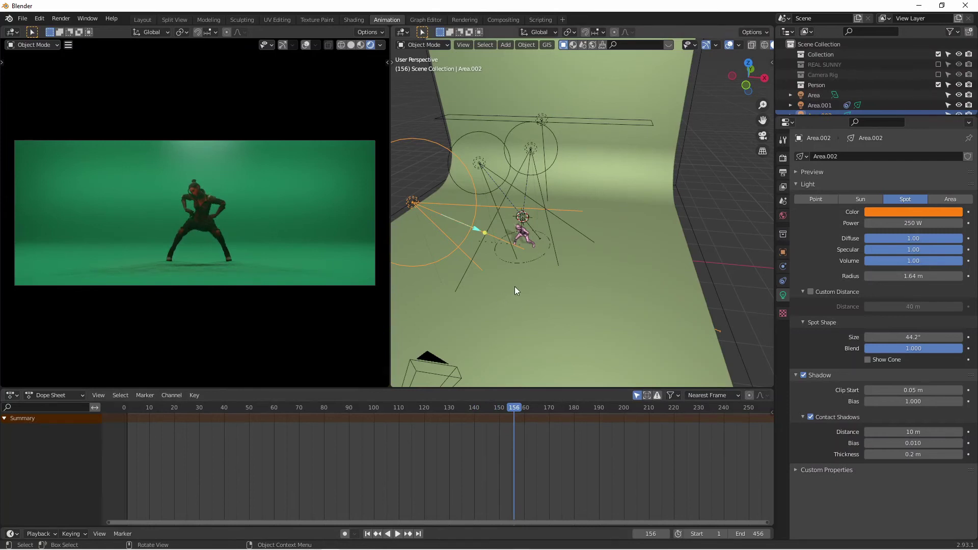
# - Move the dancer's mesh and armature into a new collection named Character
pyautogui.moveTo(518, 294)
pyautogui.mouseDown(button='middle')
pyautogui.moveTo(546, 288)
pyautogui.moveTo(526, 303)
pyautogui.mouseUp(button='middle')
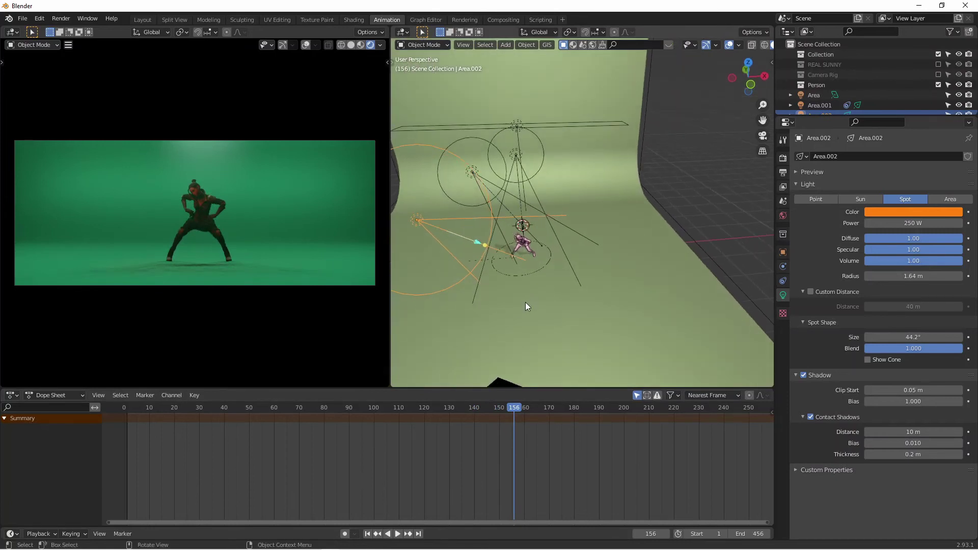
pyautogui.scroll(3, 534, 264)
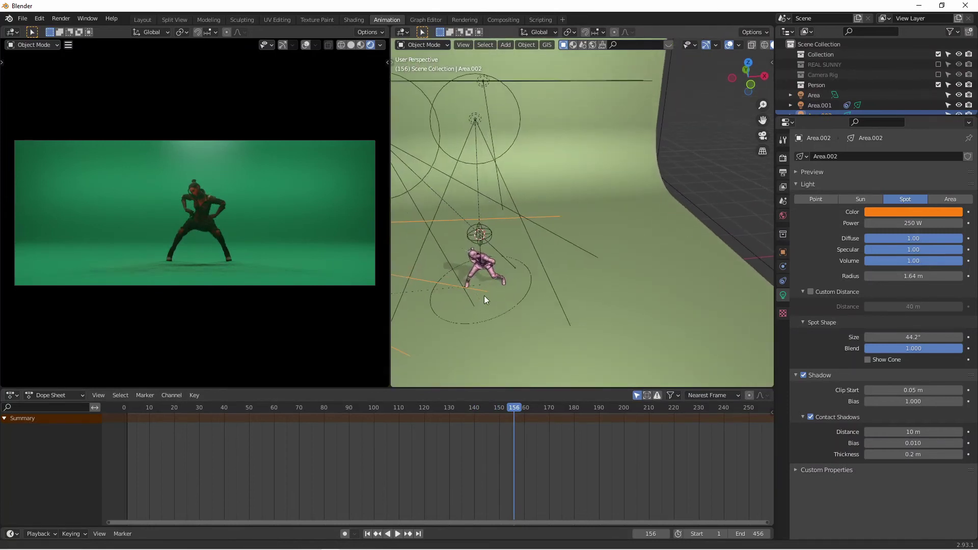
pyautogui.scroll(1, 482, 293)
pyautogui.moveTo(477, 288); pyautogui.dragTo(476, 249, button='middle')
pyautogui.click(472, 244)
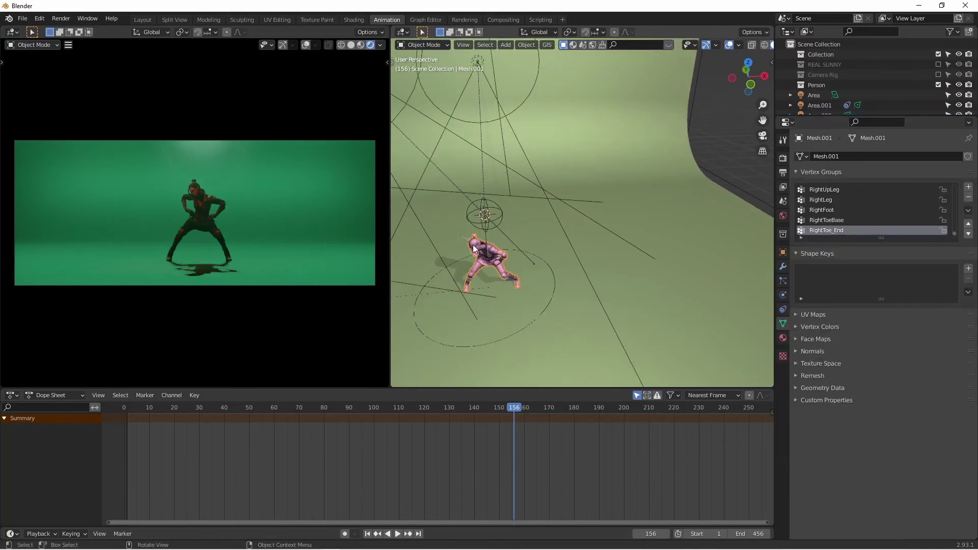
pyautogui.click(470, 242)
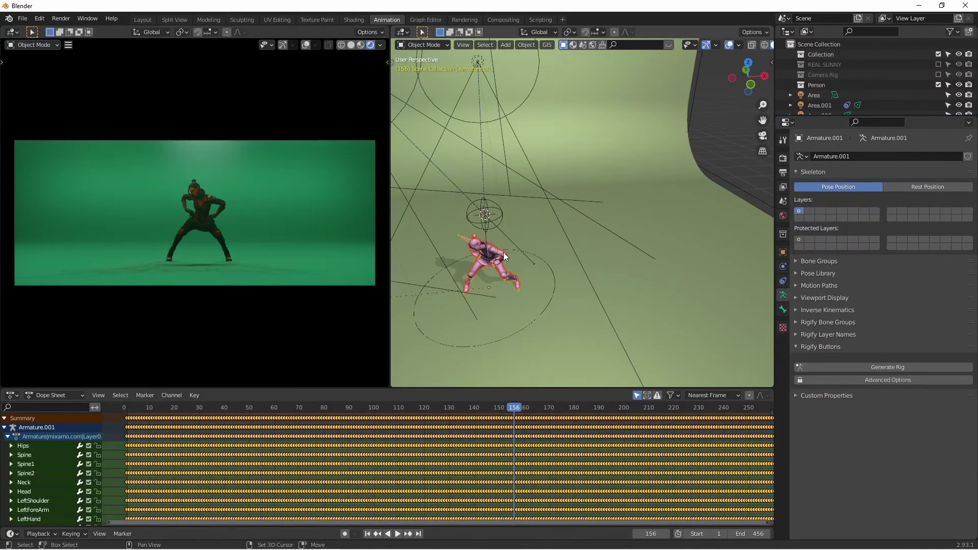
pyautogui.press('m')
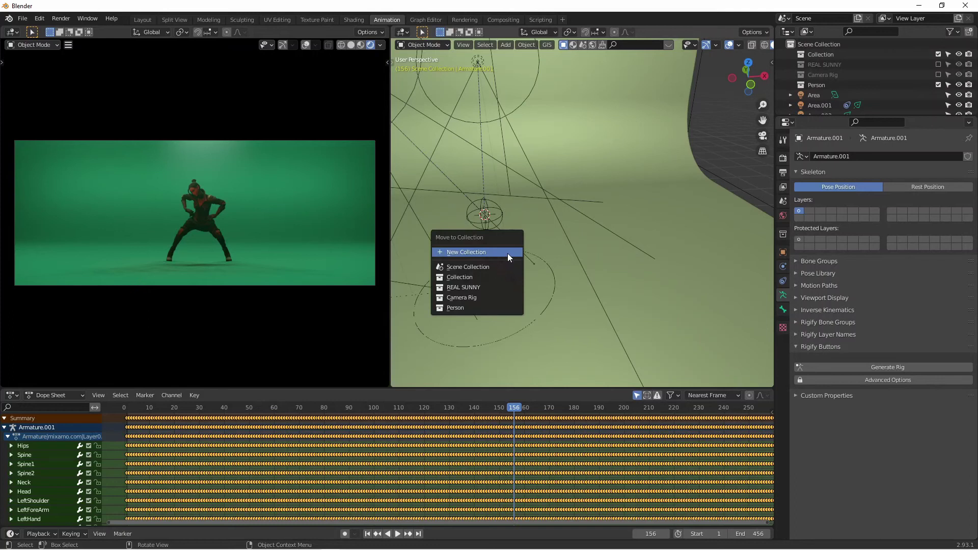
pyautogui.click(493, 262)
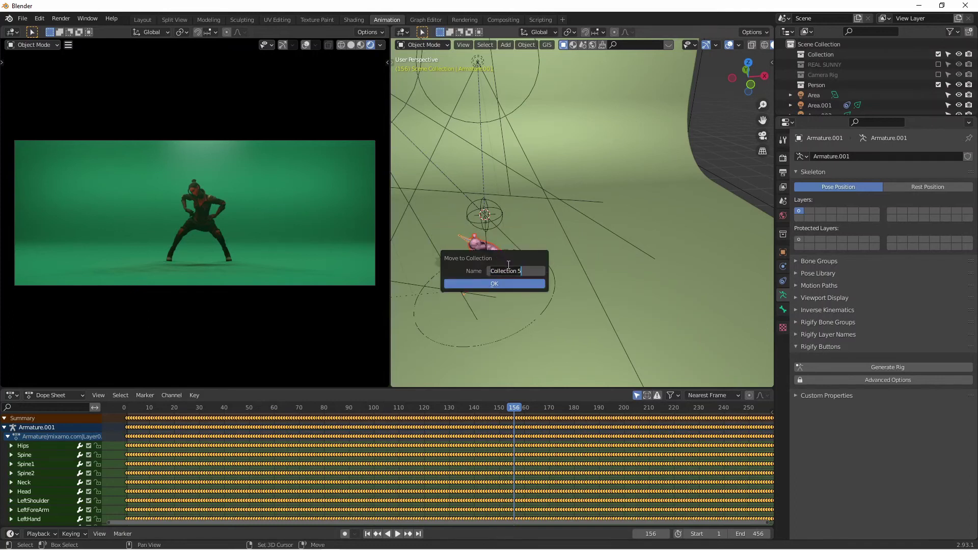
pyautogui.write('Character')
pyautogui.click(514, 280)
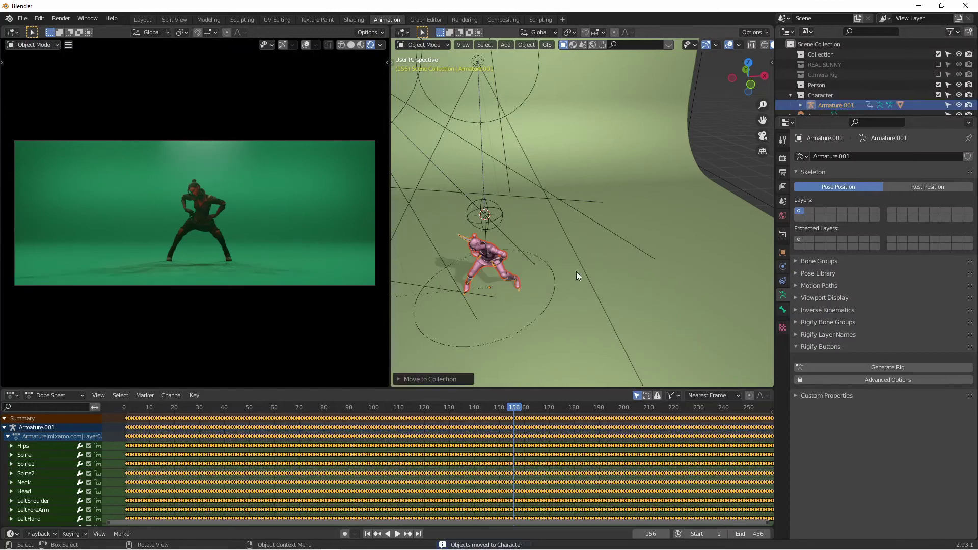
# - Add a collection instance of Character and clear its location so it sits at the world origin
pyautogui.hotkey('shift', 'a')
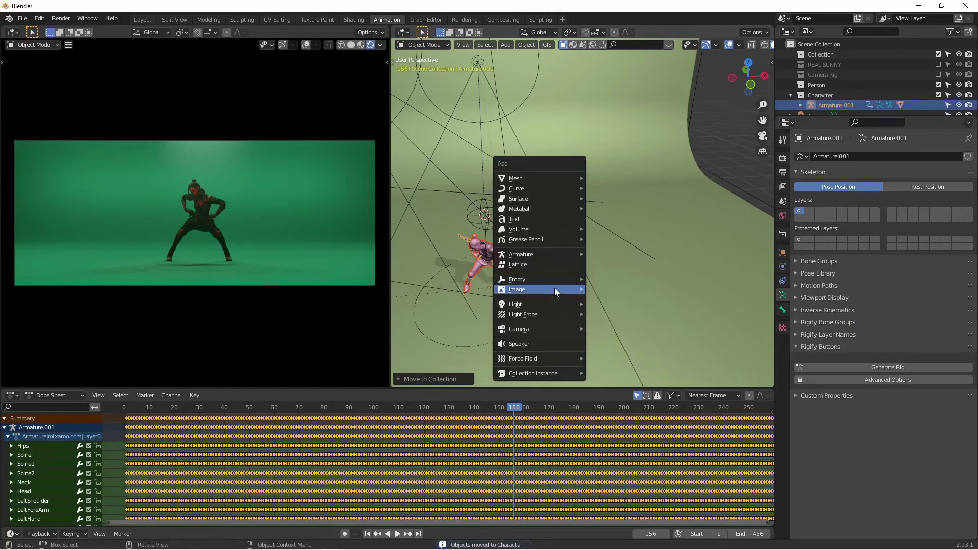
pyautogui.moveTo(549, 377)
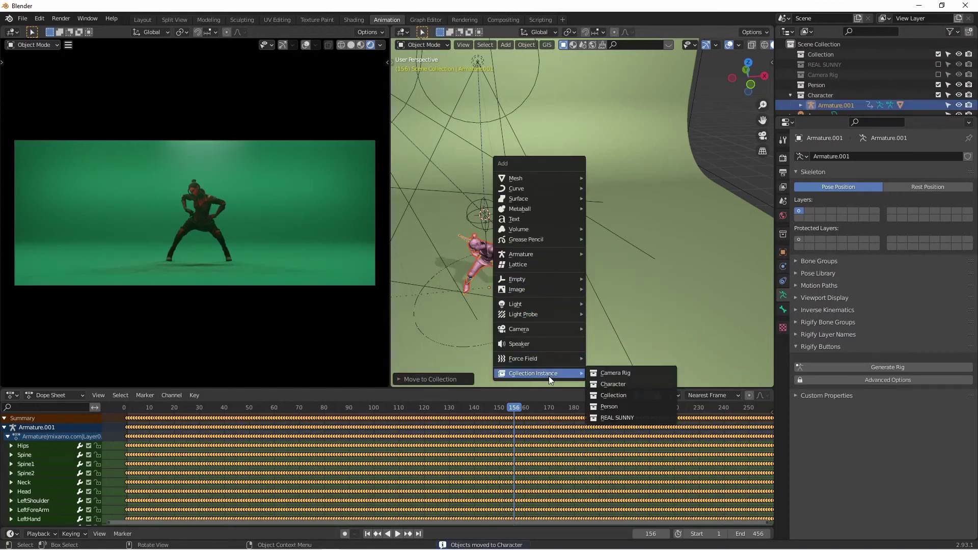
pyautogui.click(637, 385)
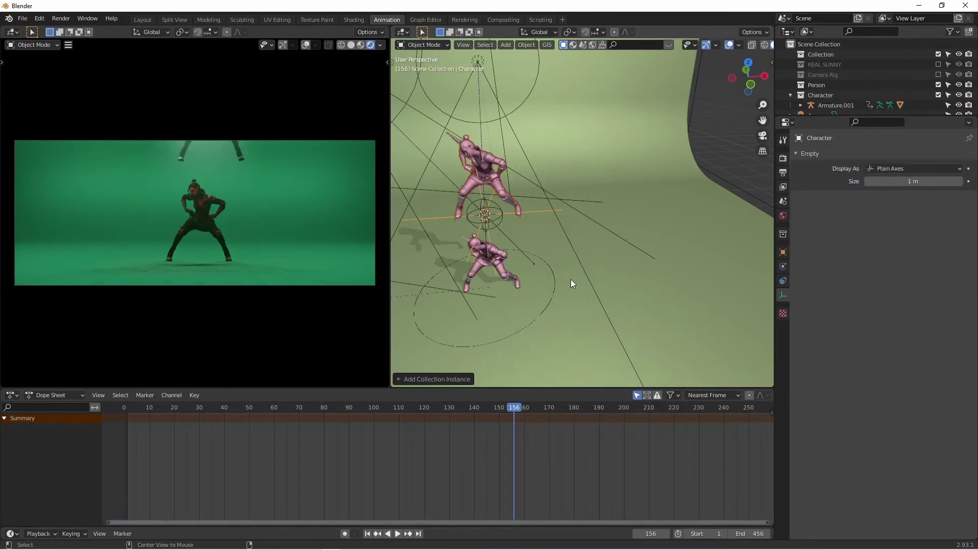
pyautogui.hotkey('alt', 'g')
# - From the top view, move the Character instance about 0.89 m in negative X and 0.87 m in negative Y
pyautogui.press('KP_7')
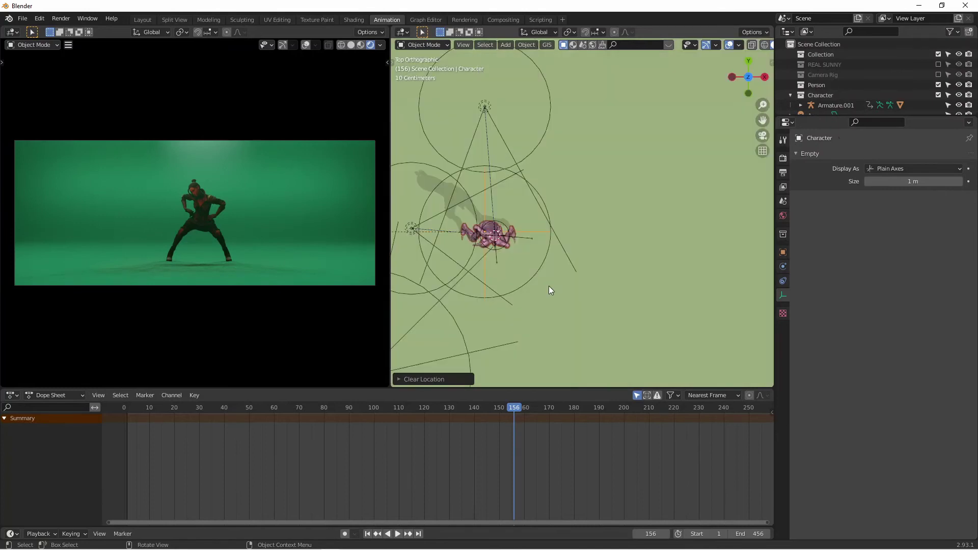
pyautogui.scroll(-2, 598, 334)
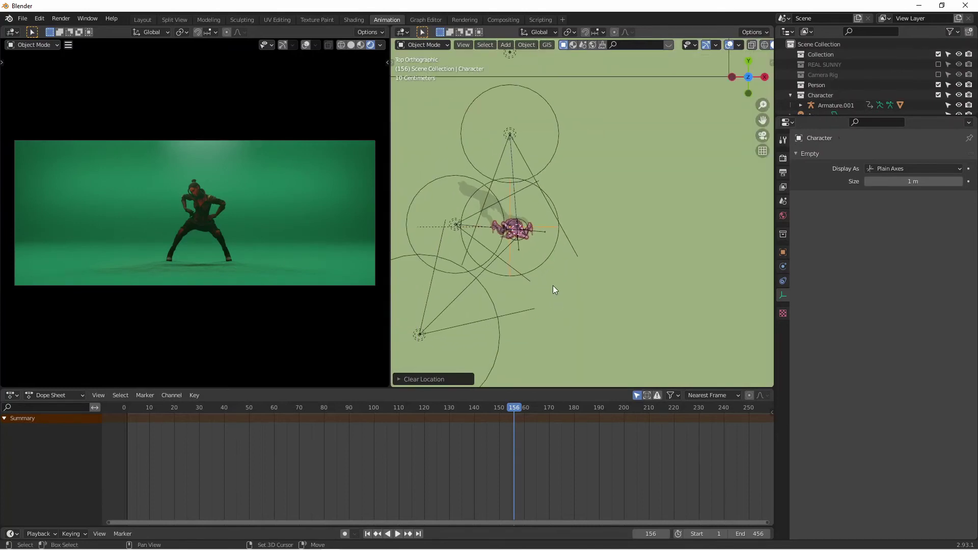
pyautogui.keyDown('shift'); pyautogui.moveTo(552, 285); pyautogui.dragTo(639, 334, button='middle'); pyautogui.keyUp('shift')
pyautogui.press('g')
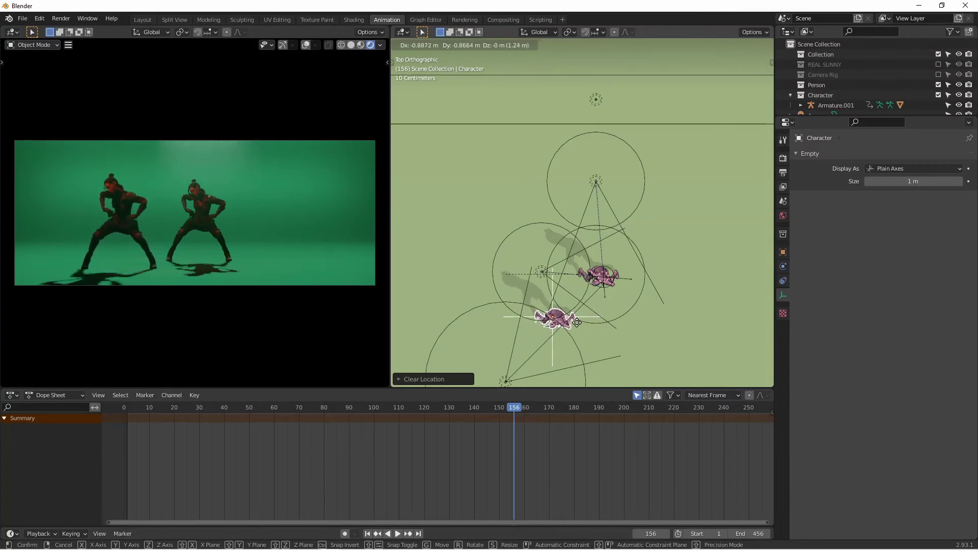
pyautogui.click(583, 324)
# - Make a linked duplicate of the Character instance along X, placing it on the other side of the original dancer
pyautogui.hotkey('shift', 'd')
pyautogui.press('x')
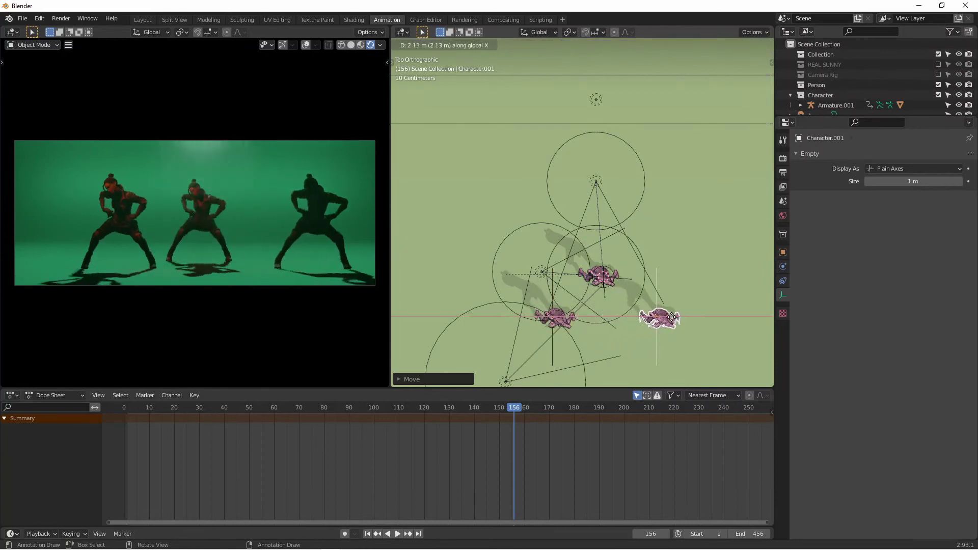
pyautogui.click(525, 323)
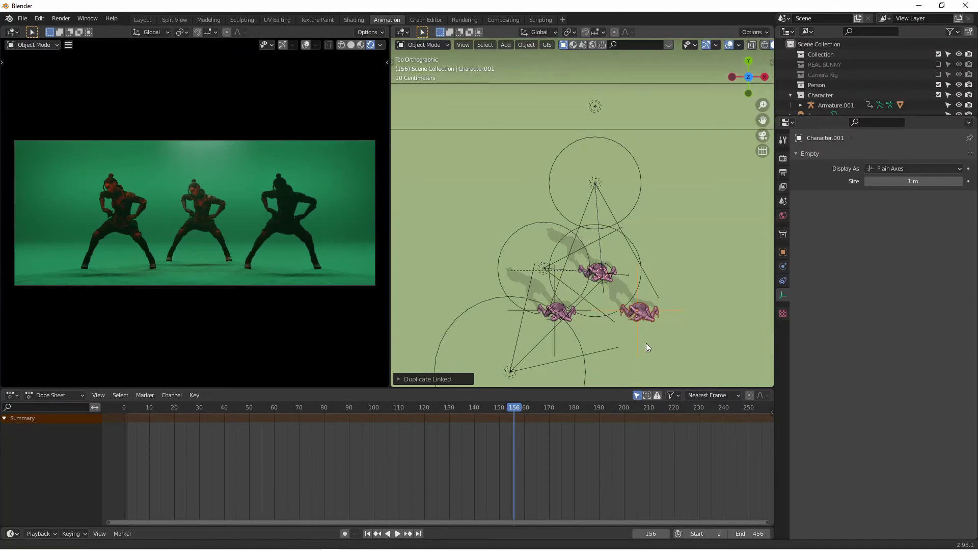
# - Widen the orange spot light's cone size to about 76.3° so it covers the three dancers
pyautogui.scroll(-2, 646, 343)
pyautogui.click(531, 330)
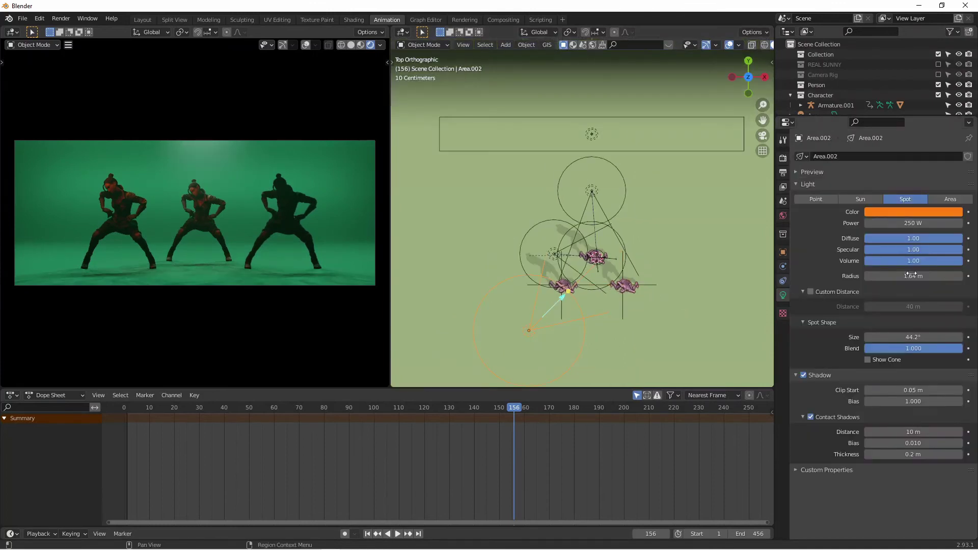
pyautogui.moveTo(896, 336); pyautogui.dragTo(975, 334)
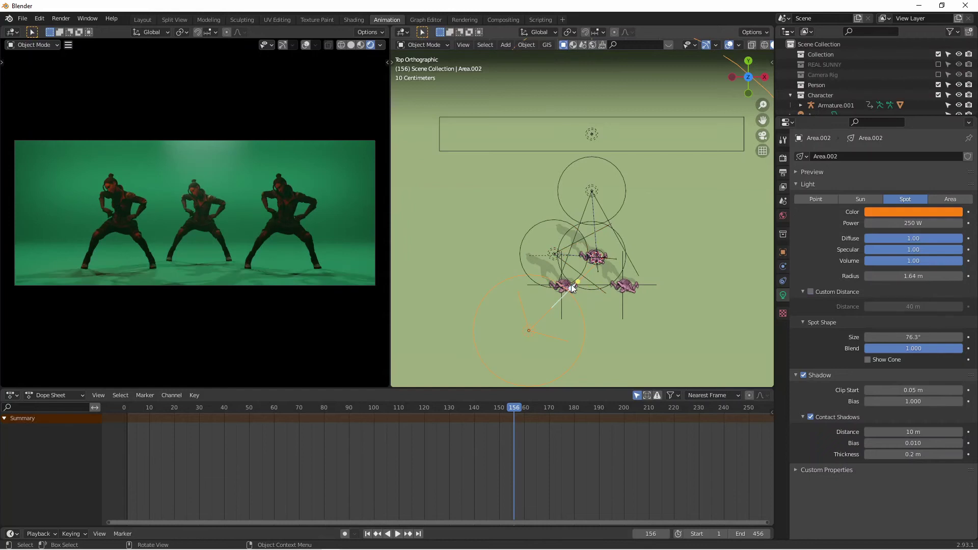
# - Select both Character instances and move them about 2.1 m along positive Y, behind the original dancer
pyautogui.hotkey('shift', 'z')
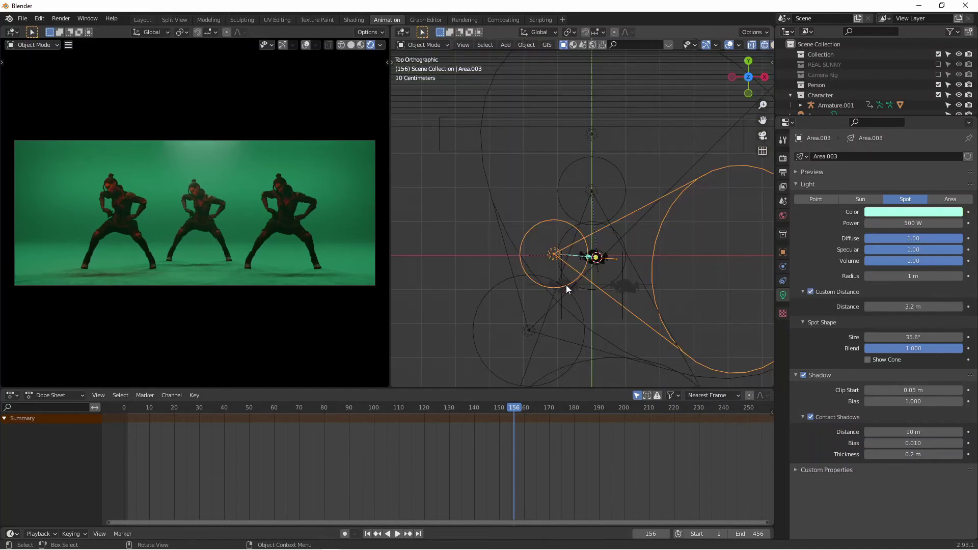
pyautogui.click(565, 286)
pyautogui.keyDown('shift'); pyautogui.click(635, 285); pyautogui.keyUp('shift')
pyautogui.hotkey('shift', 'z')
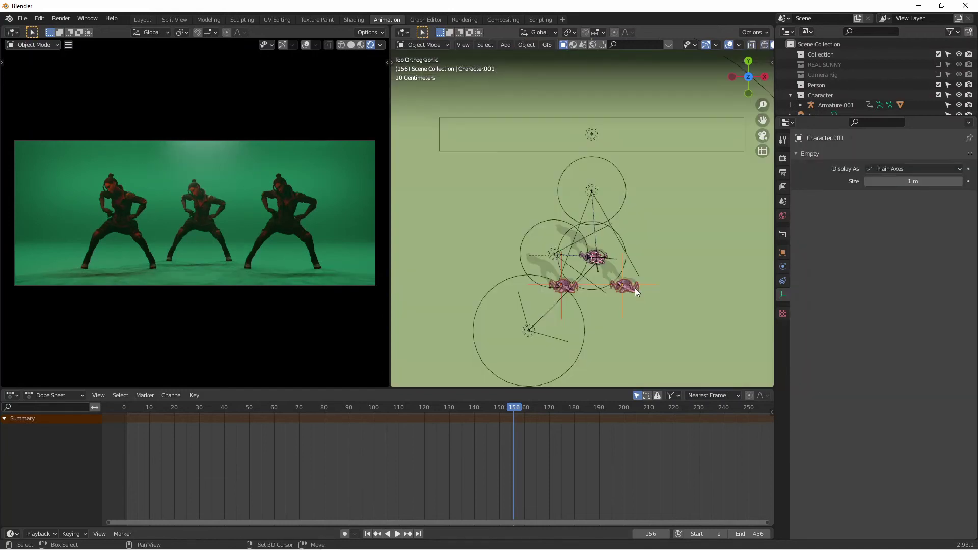
pyautogui.press('g')
pyautogui.press('y')
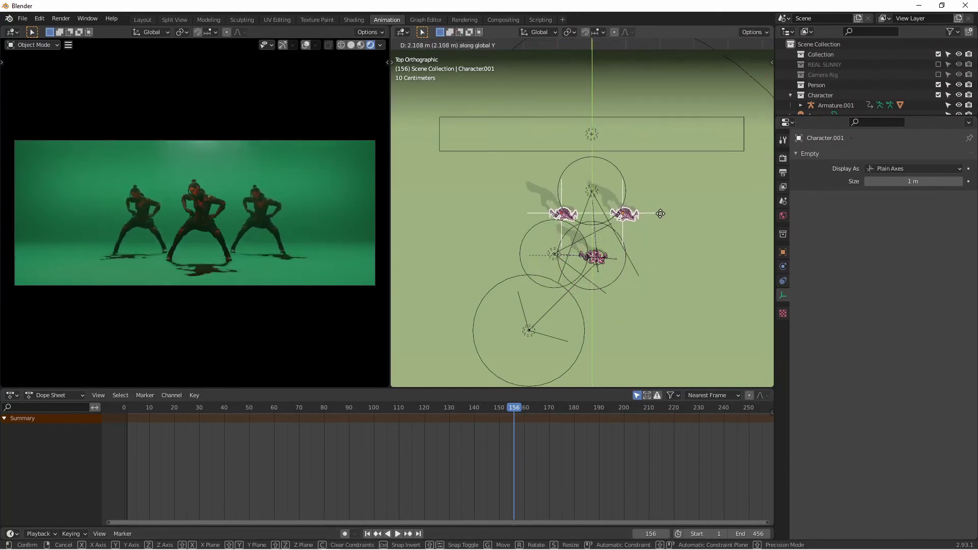
pyautogui.click(677, 231)
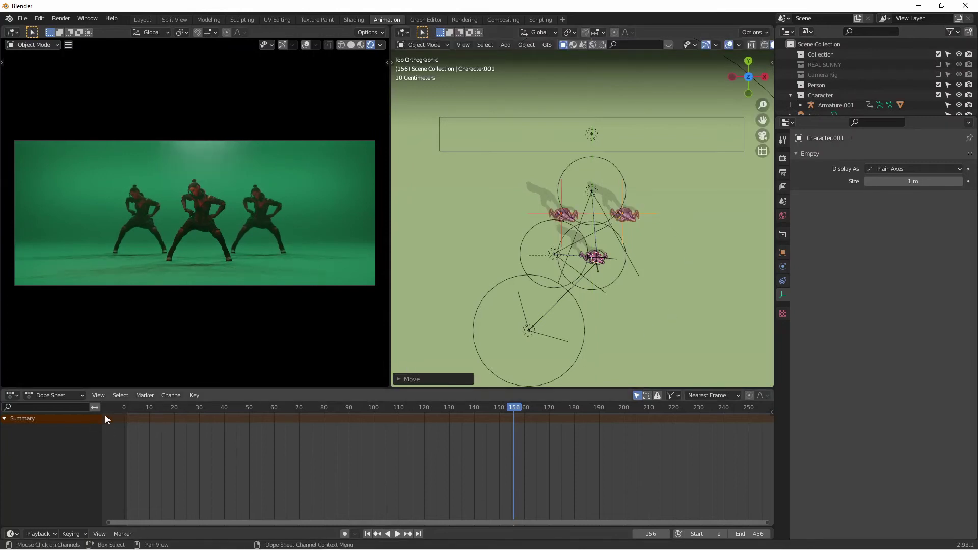
# - Render a still of frame 2 to check the three dancers, and close the render window
pyautogui.click(129, 412)
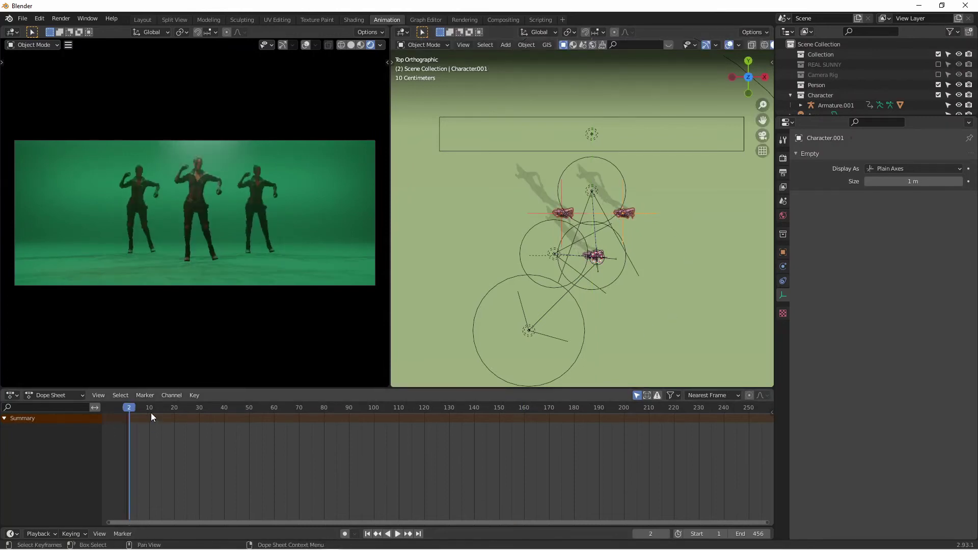
pyautogui.press('F12')
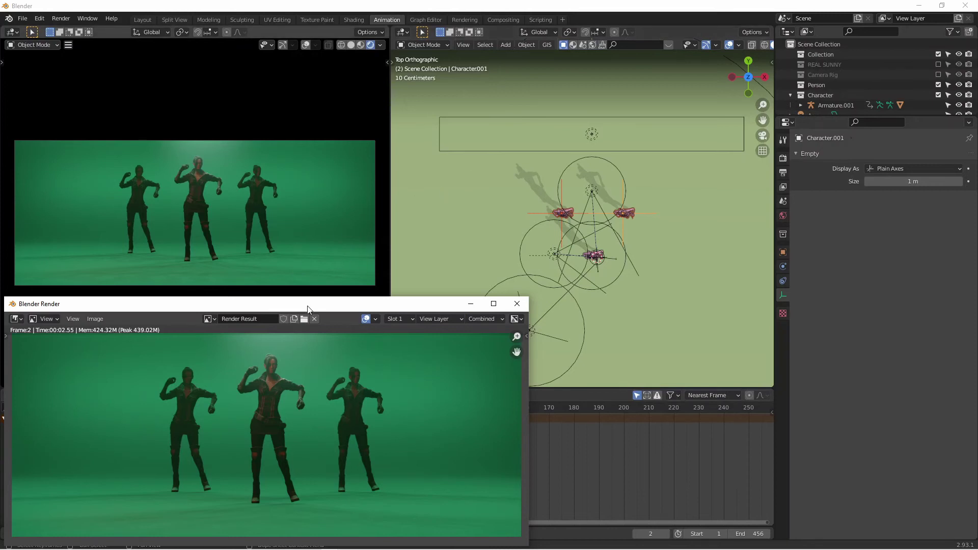
pyautogui.moveTo(308, 309); pyautogui.dragTo(419, 225)
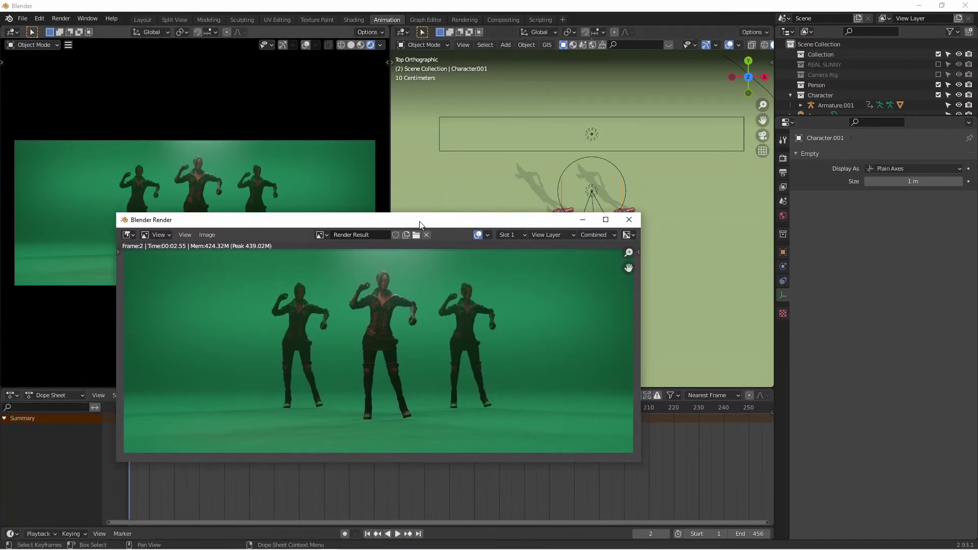
pyautogui.click(629, 220)
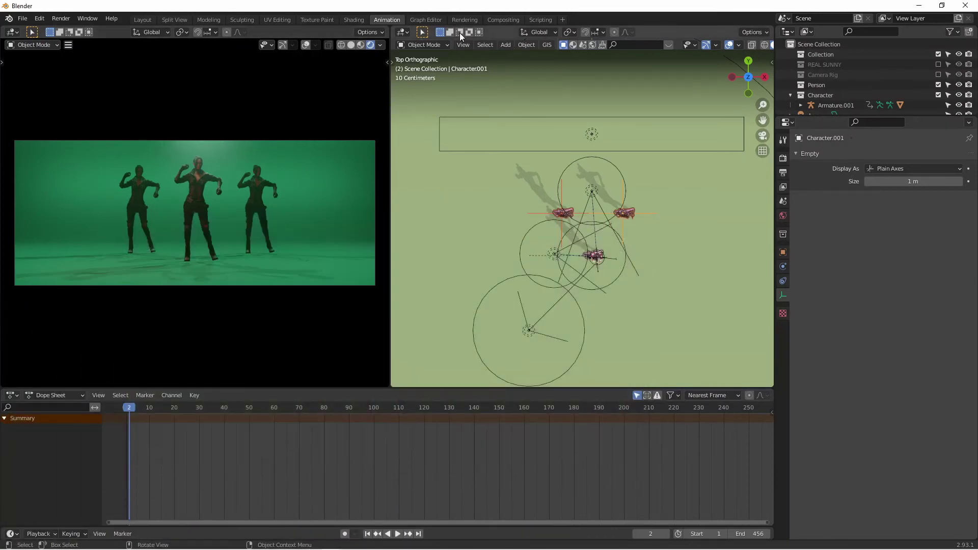
# - Enable nodes in the Compositing workspace and hide the node editor's sidebar
pyautogui.click(511, 20)
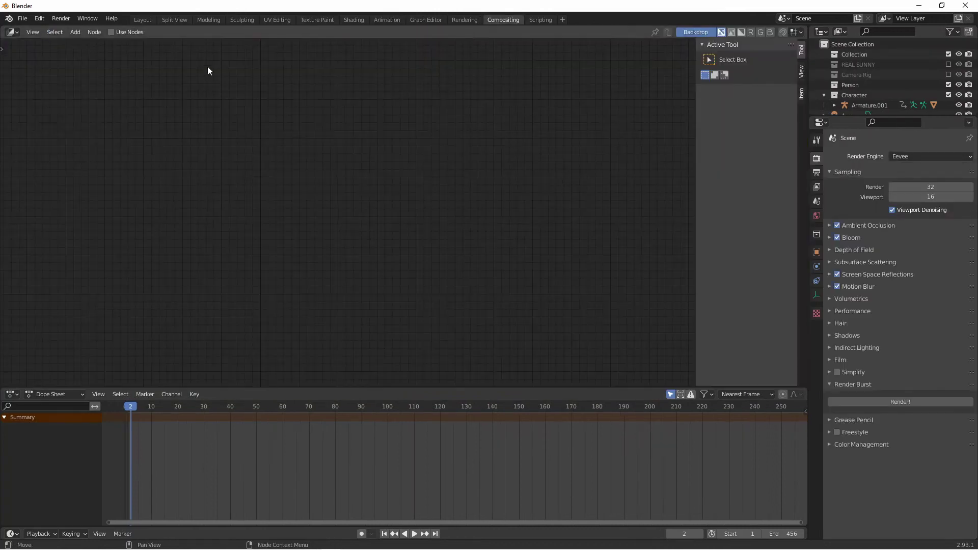
pyautogui.click(131, 32)
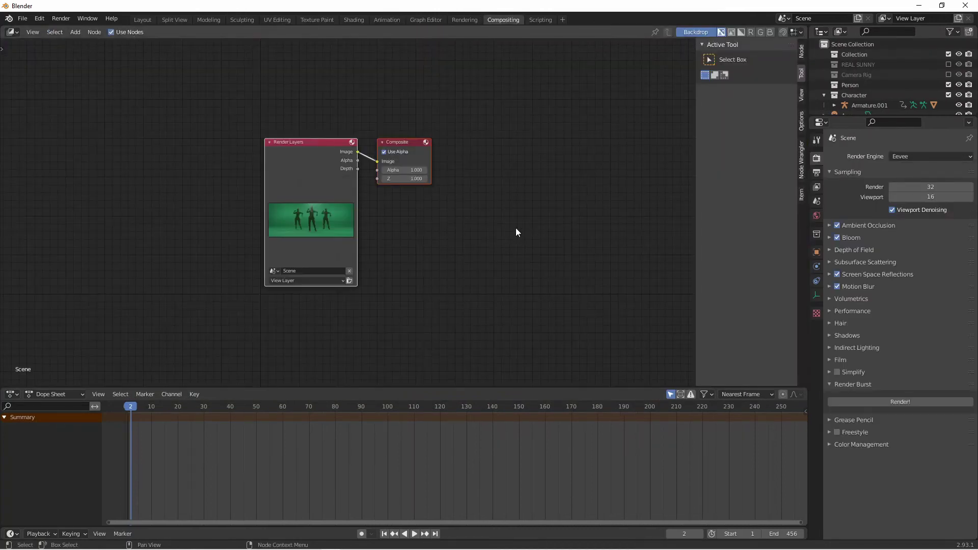
pyautogui.press('n')
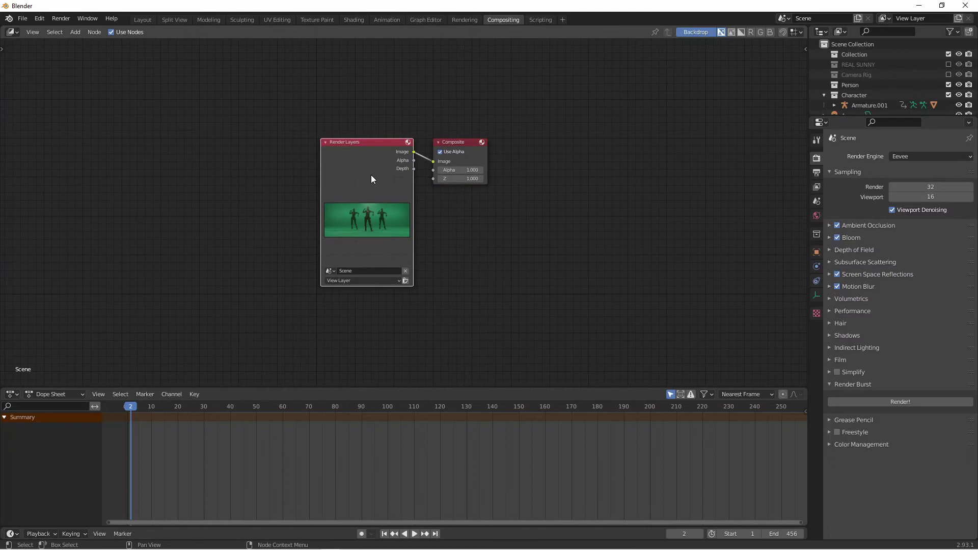
# - Spread the Render Layers and Composite nodes far apart to leave room for effect nodes between them
pyautogui.press('a')
pyautogui.press('g')
pyautogui.click(555, 156)
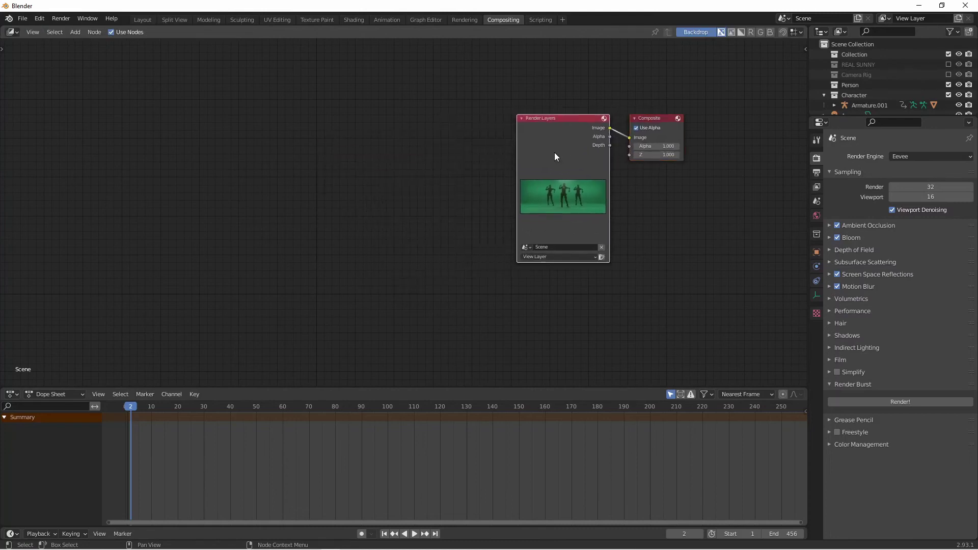
pyautogui.press('g')
pyautogui.click(141, 167)
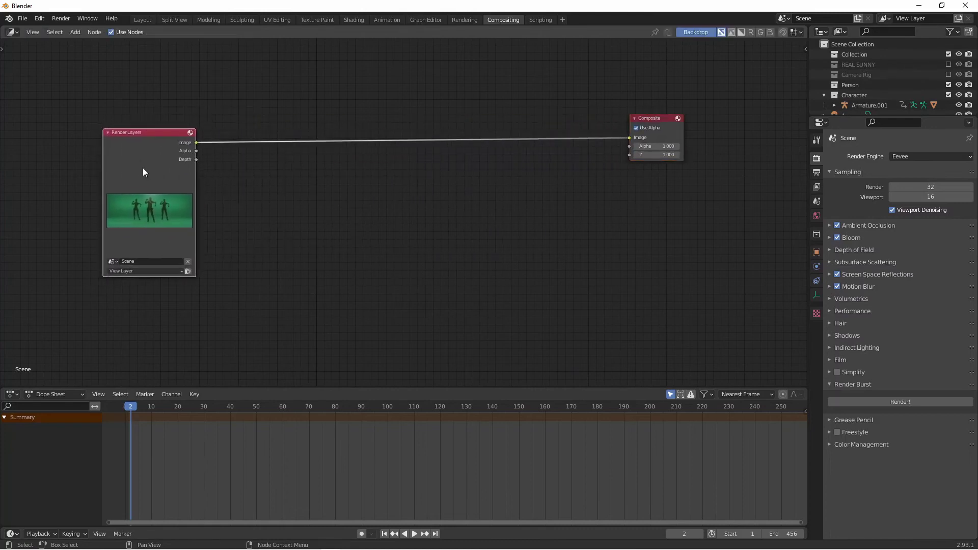
# - Connect a Viewer node to the Render Layers image and place it below the Composite node
pyautogui.keyDown('ctrl'); pyautogui.keyDown('shift'); pyautogui.click(169, 166); pyautogui.keyUp('shift'); pyautogui.keyUp('ctrl')
pyautogui.press('g')
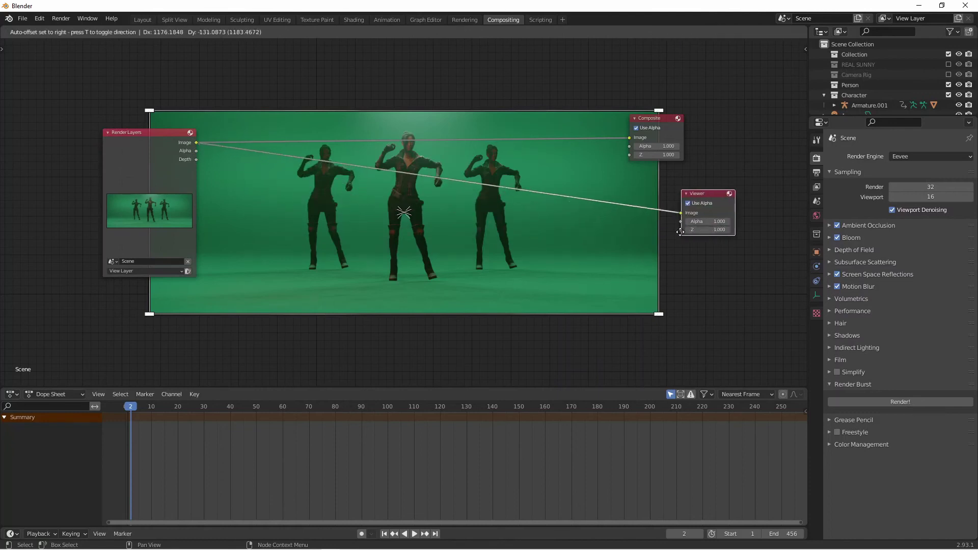
pyautogui.click(616, 232)
# - Insert a Lens Distortion node between Render Layers and the Viewer, and enable its Fit option
pyautogui.hotkey('shift', 'a')
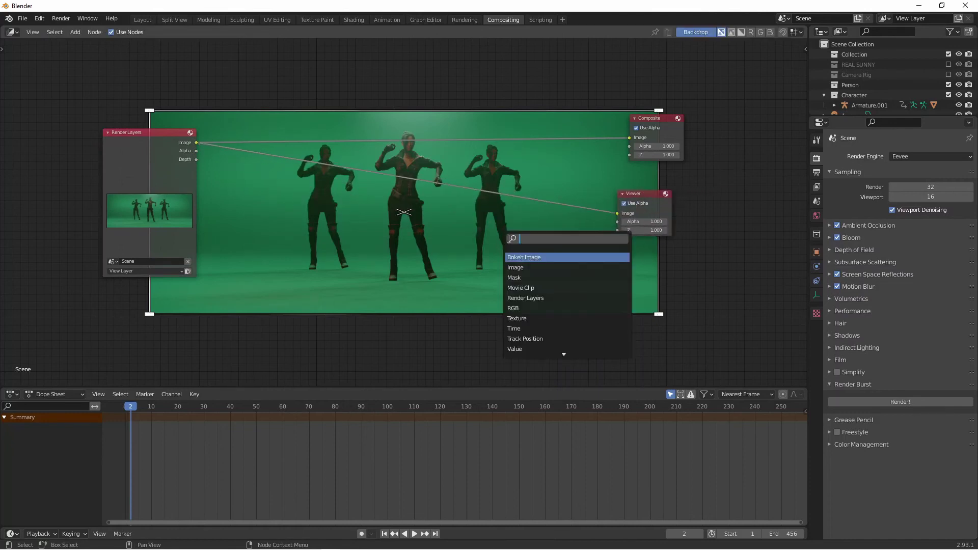
pyautogui.write('lens')
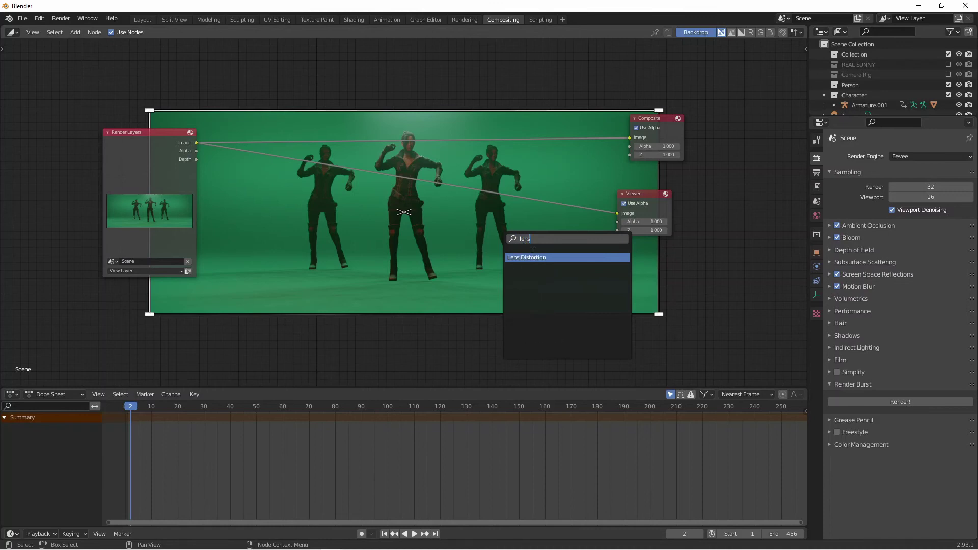
pyautogui.press('Return')
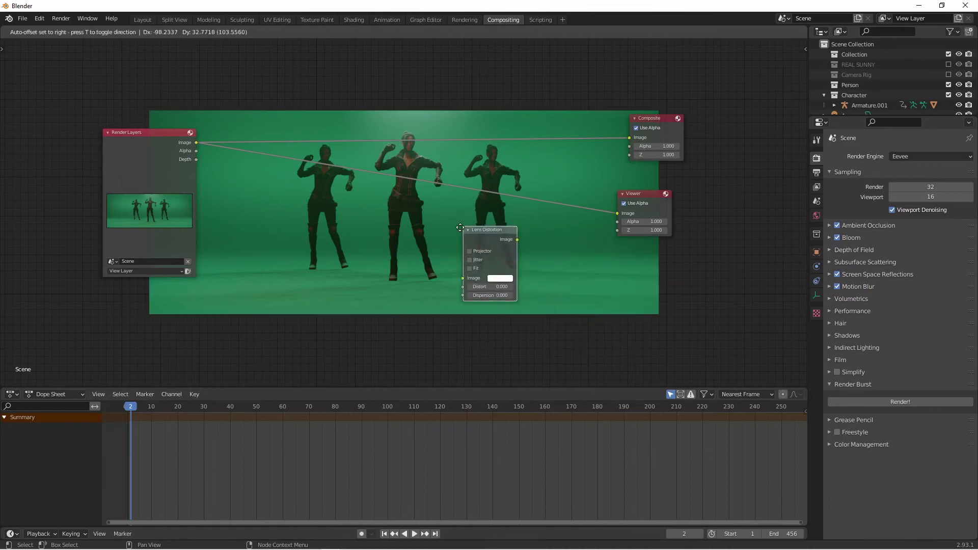
pyautogui.click(292, 194)
pyautogui.click(274, 196)
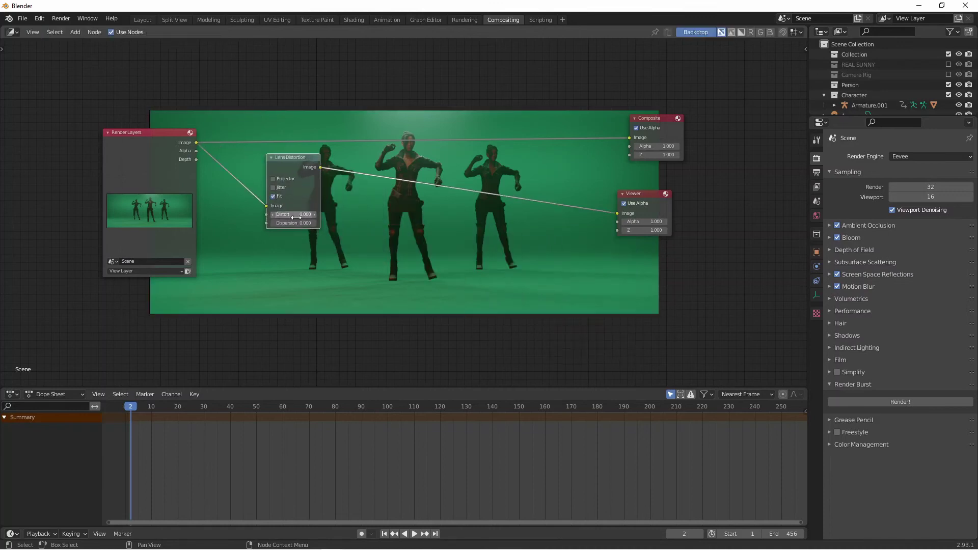
# - Set the Lens Distortion node's Distort to 0.05 and Dispersion to 0.03, place it beside Render Layers, and compare Fit off and on
pyautogui.click(305, 223)
pyautogui.write('3')
pyautogui.press('Return')
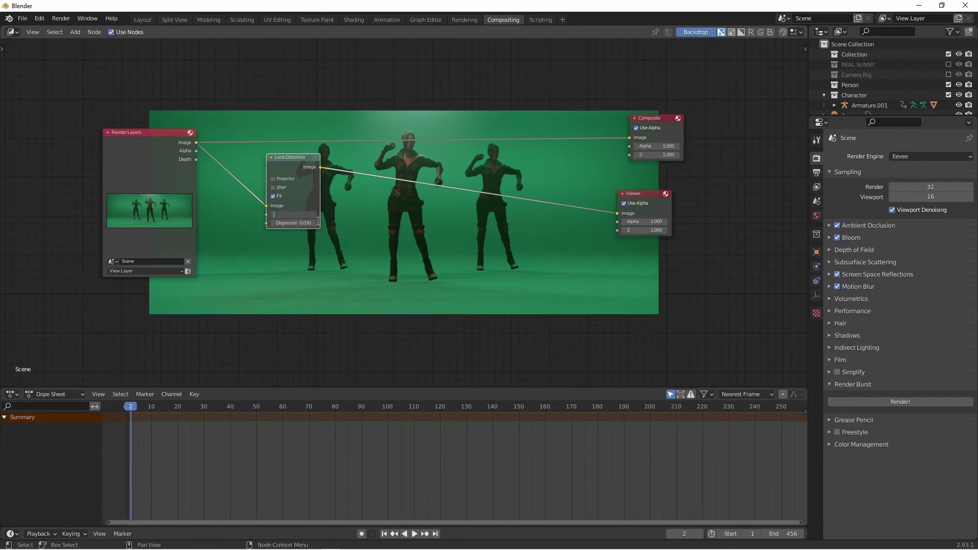
pyautogui.write('5')
pyautogui.press('Return')
pyautogui.moveTo(284, 157); pyautogui.dragTo(246, 176)
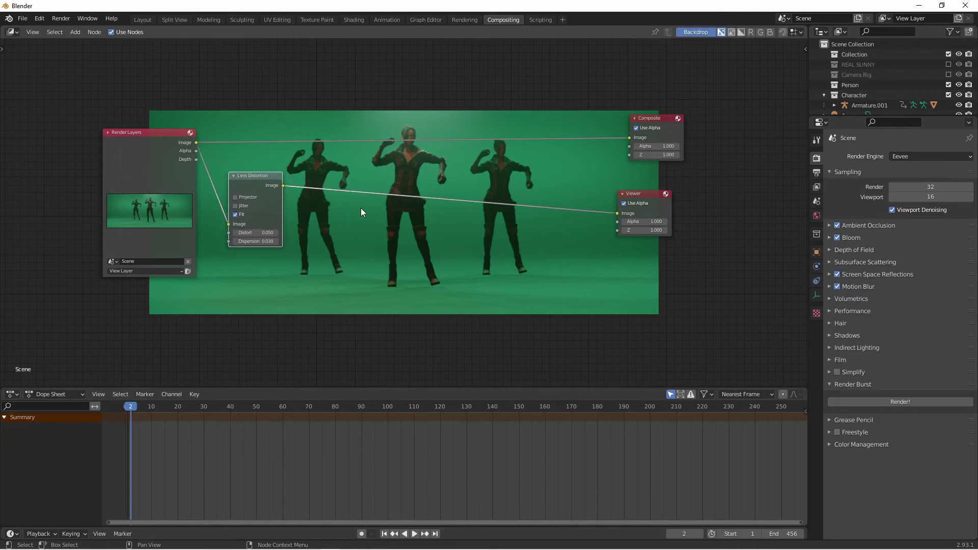
pyautogui.click(275, 215)
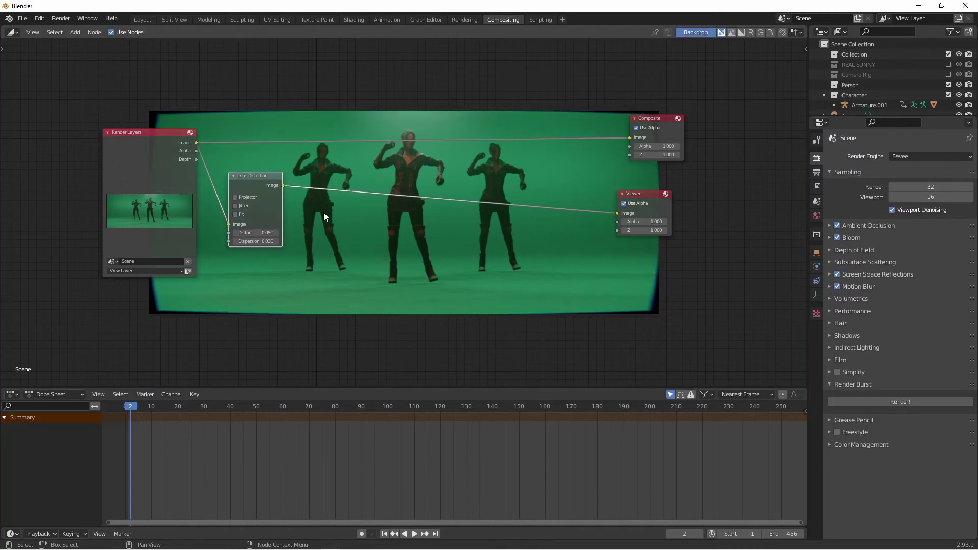
pyautogui.click(260, 215)
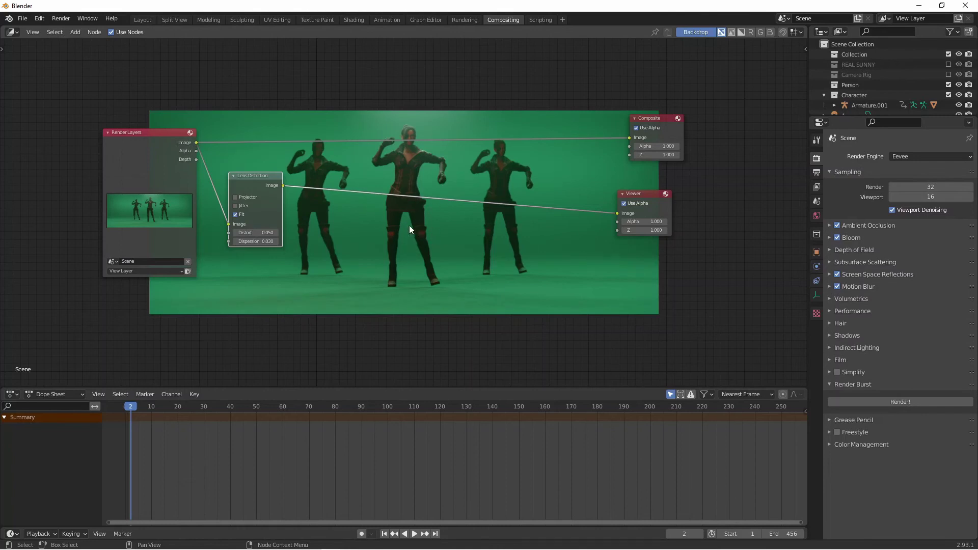
# - Insert a Color Balance node between the Lens Distortion node and the Viewer
pyautogui.hotkey('shift', 'a')
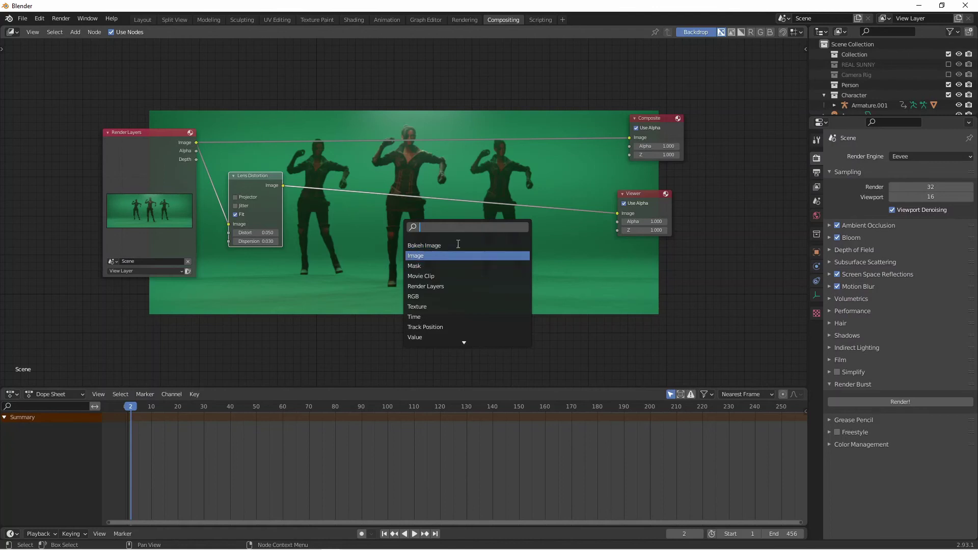
pyautogui.write('ba')
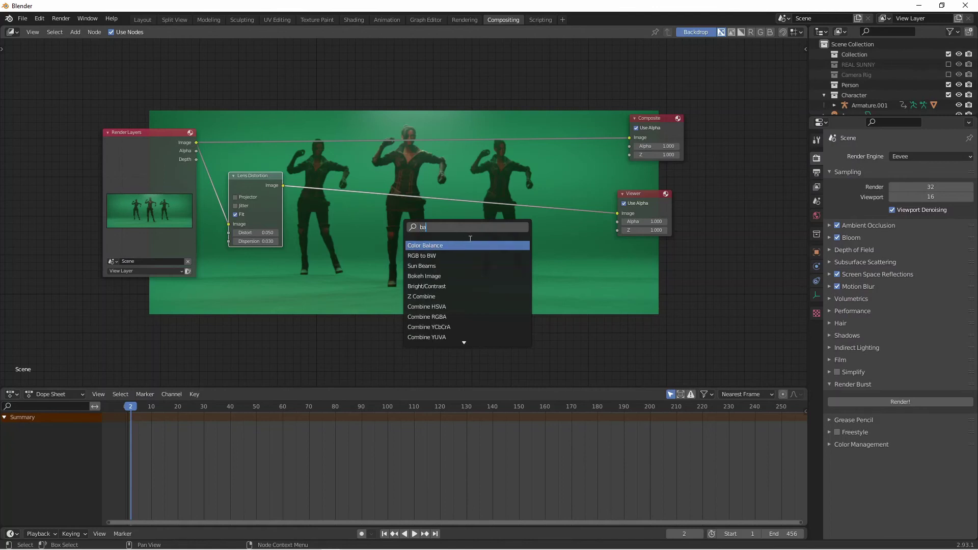
pyautogui.click(452, 245)
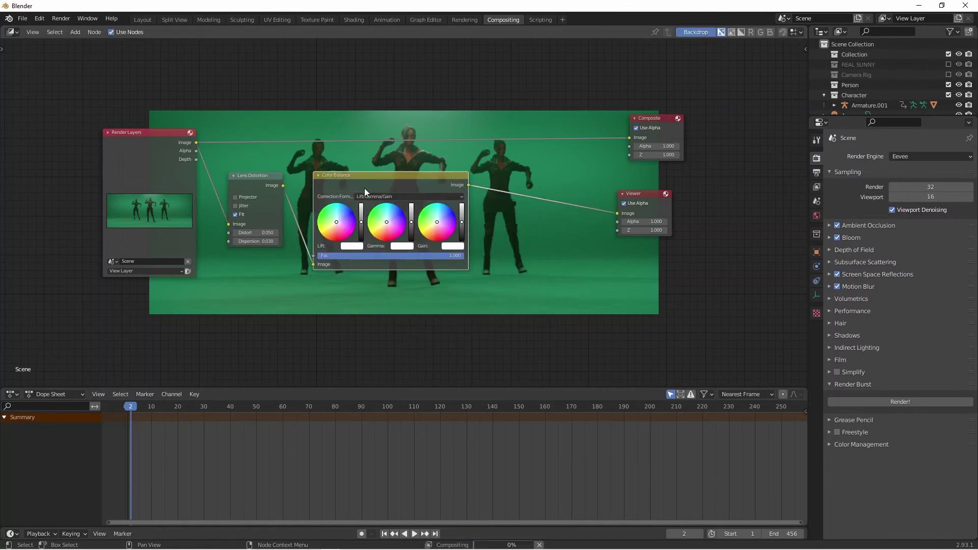
pyautogui.click(350, 228)
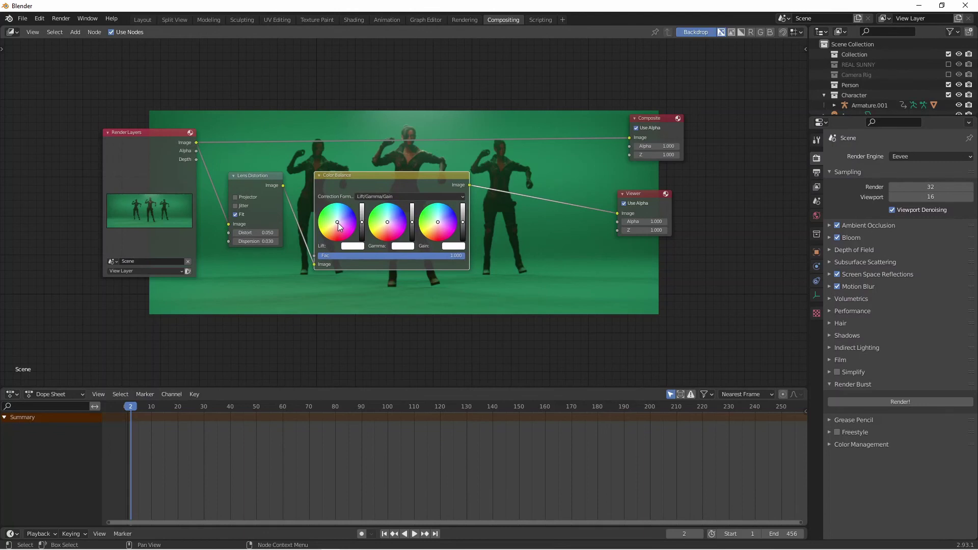
# - Try different Lift tints on the Color Balance node, shifting the shadows slightly towards pink
pyautogui.moveTo(338, 228); pyautogui.dragTo(336, 232)
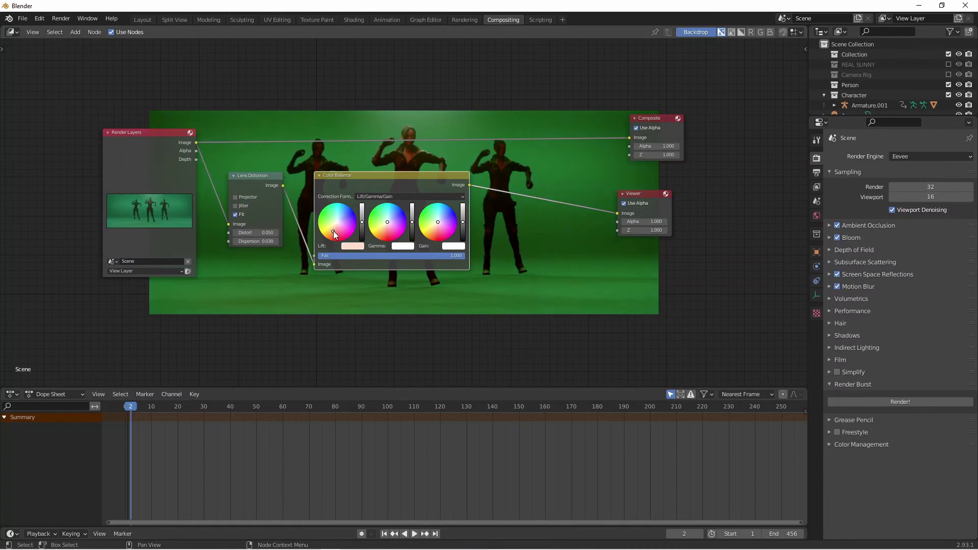
pyautogui.moveTo(337, 233); pyautogui.dragTo(339, 217)
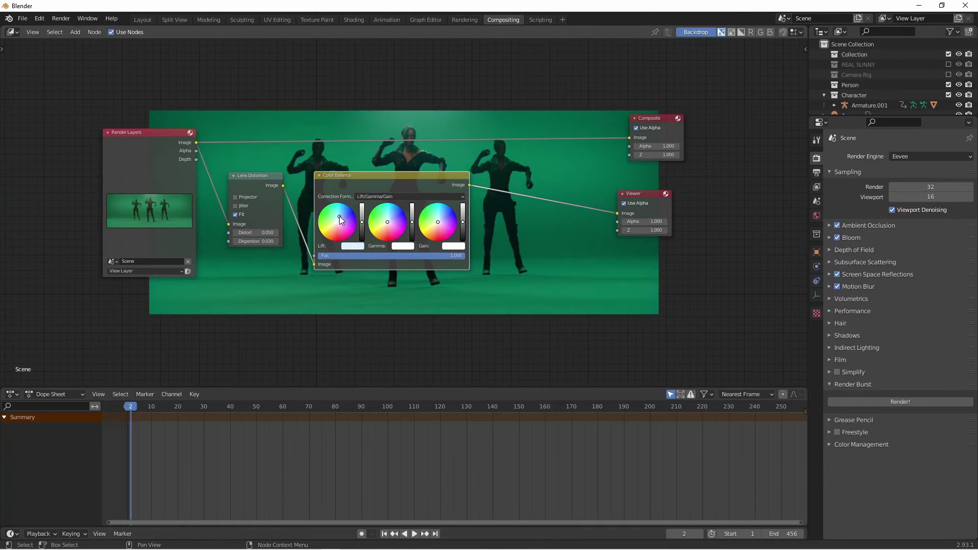
pyautogui.moveTo(340, 218); pyautogui.dragTo(340, 232)
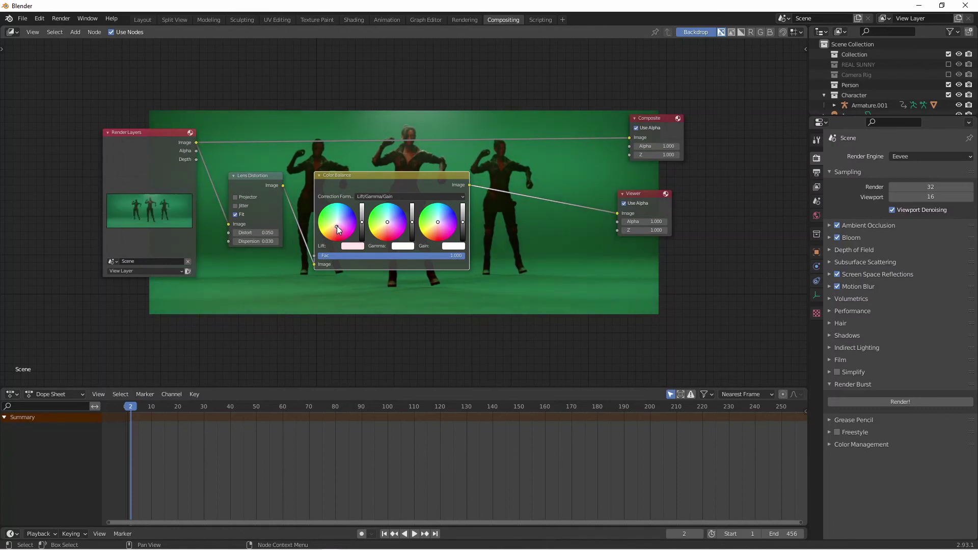
pyautogui.moveTo(338, 230); pyautogui.dragTo(343, 228)
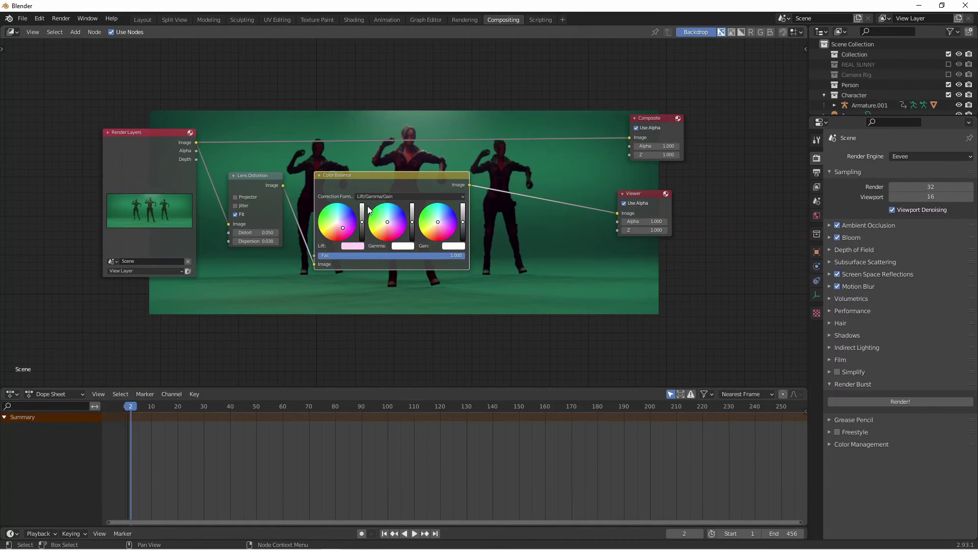
# - Shift the Color Balance Gamma slightly towards blue and connect the node's image output to the Composite node
pyautogui.moveTo(396, 179); pyautogui.dragTo(500, 226)
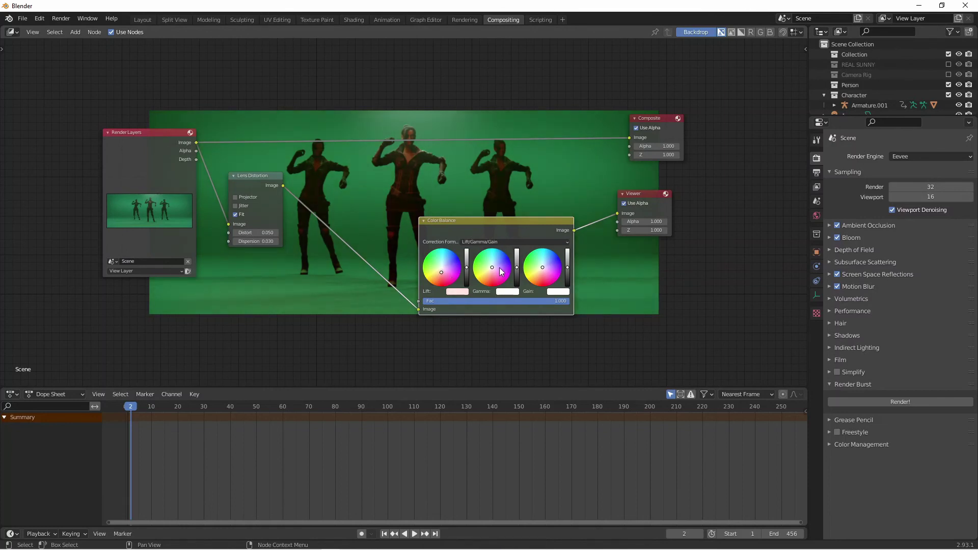
pyautogui.moveTo(493, 270); pyautogui.dragTo(492, 264)
pyautogui.moveTo(514, 223); pyautogui.dragTo(415, 177)
pyautogui.moveTo(474, 184); pyautogui.dragTo(636, 138)
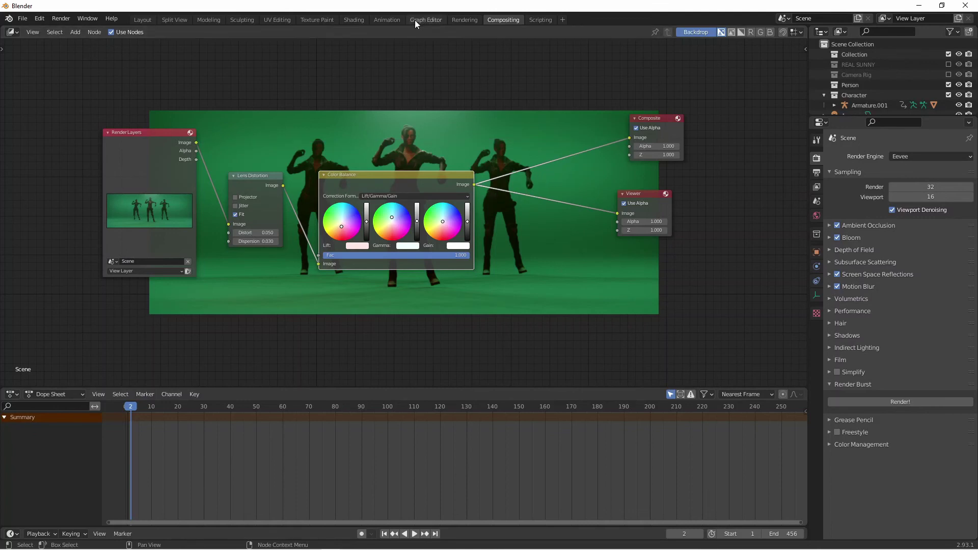
# - Render frame 2 into render Slot 2 from the Animation workspace to check the composited image against Slot 1
pyautogui.click(378, 20)
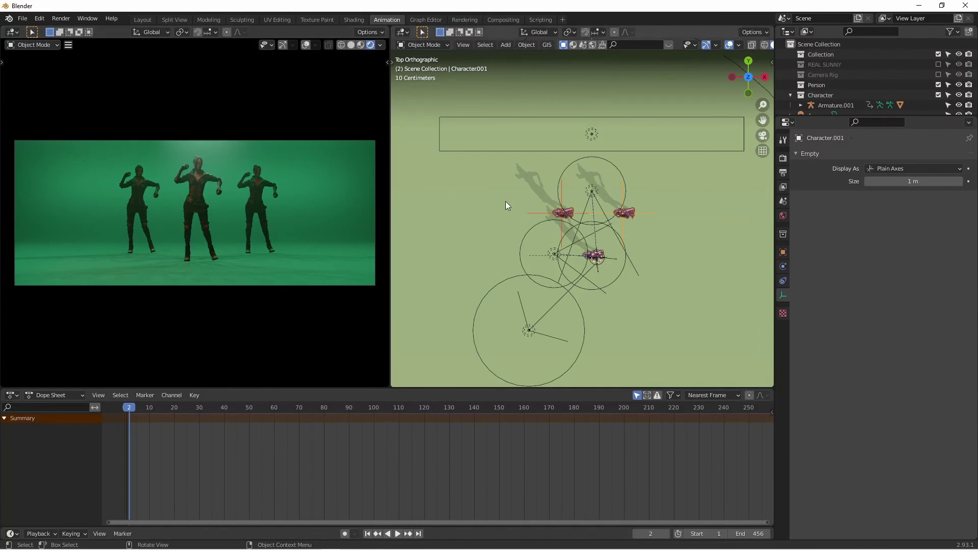
pyautogui.press('F12')
pyautogui.moveTo(517, 307); pyautogui.dragTo(365, 145)
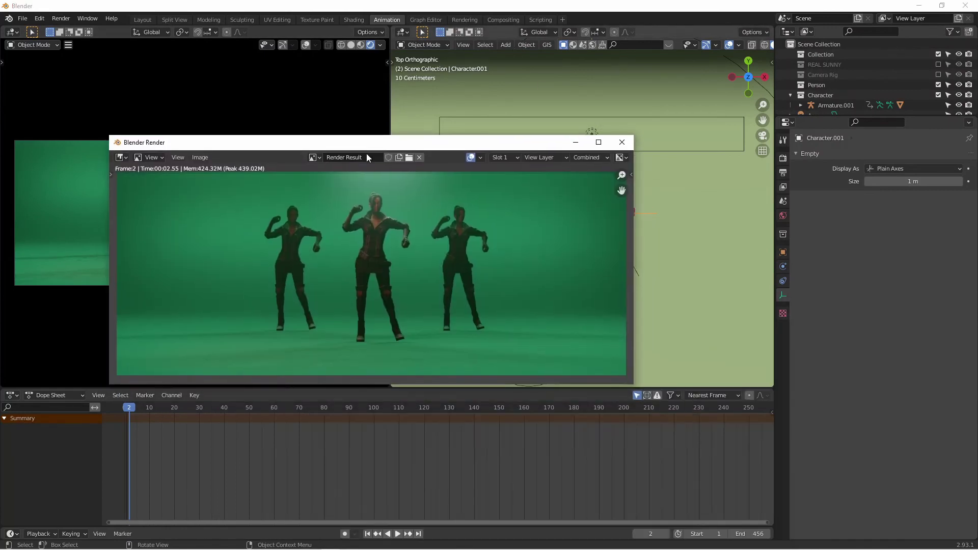
pyautogui.press('j')
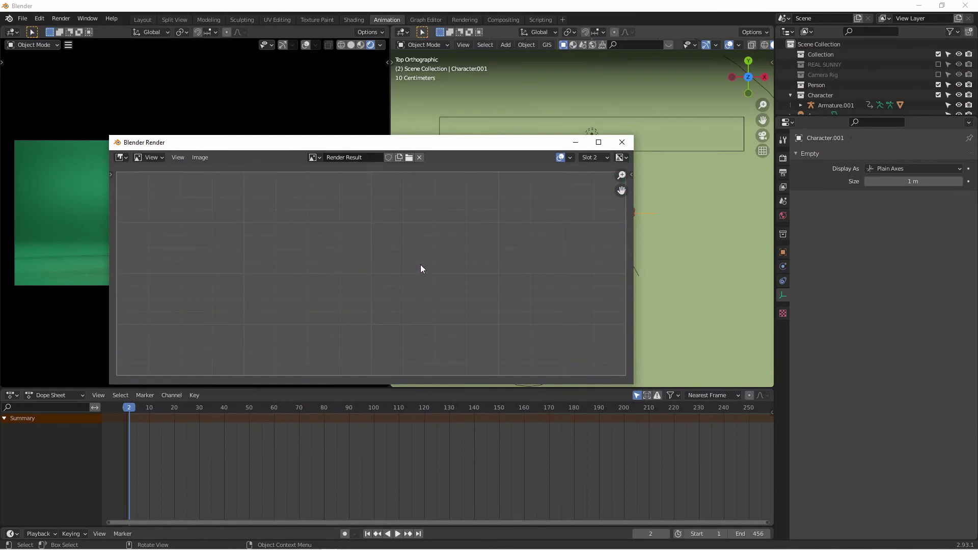
pyautogui.press('F12')
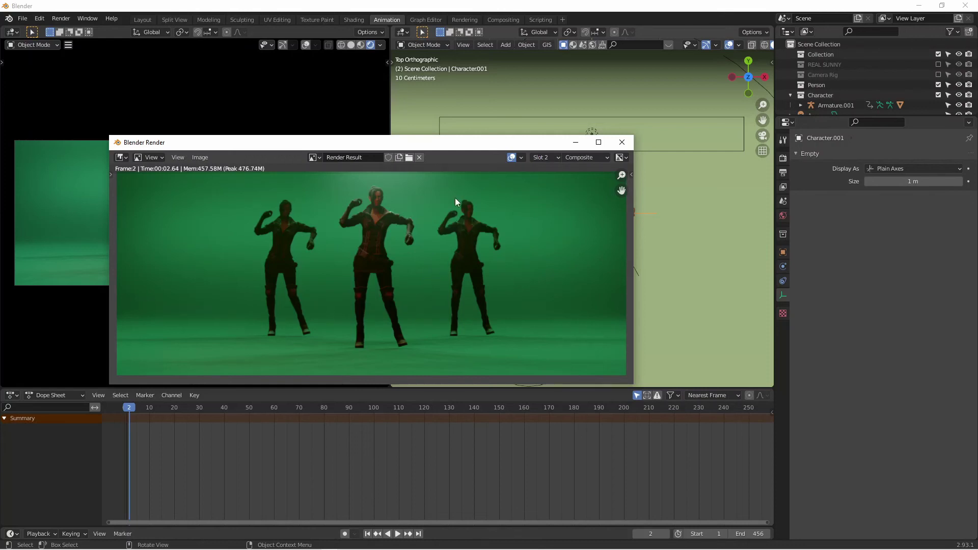
pyautogui.click(622, 142)
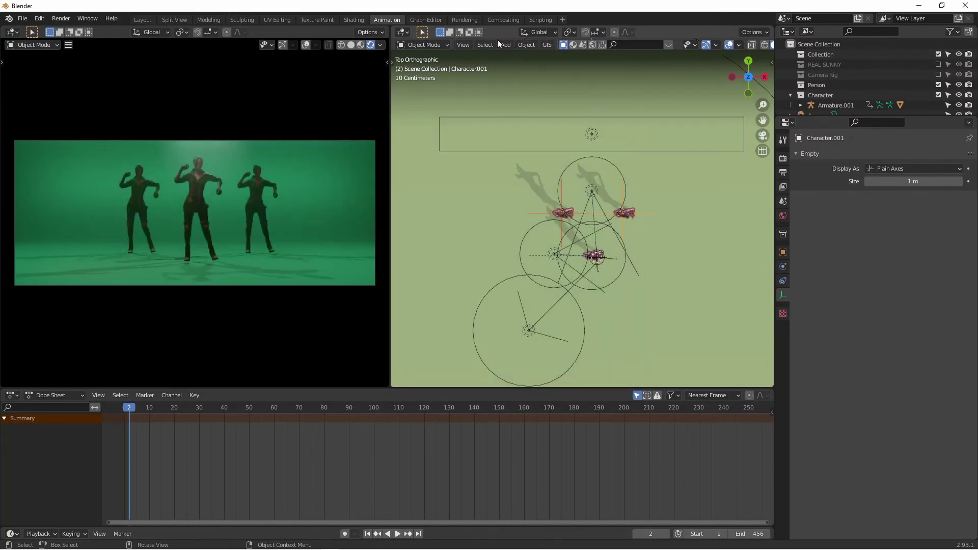
# - Rearrange the Lens Distortion and Color Balance nodes in the compositor, muting and unmuting them to compare their effect
pyautogui.click(503, 20)
pyautogui.moveTo(385, 175); pyautogui.dragTo(408, 175)
pyautogui.moveTo(245, 180); pyautogui.dragTo(254, 154)
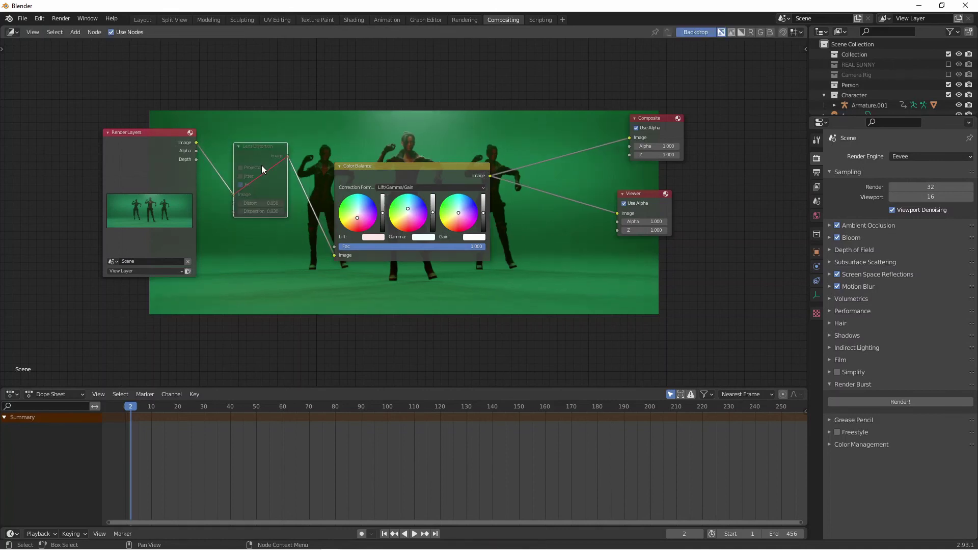
pyautogui.click(441, 173)
pyautogui.press('m')
pyautogui.press('m')
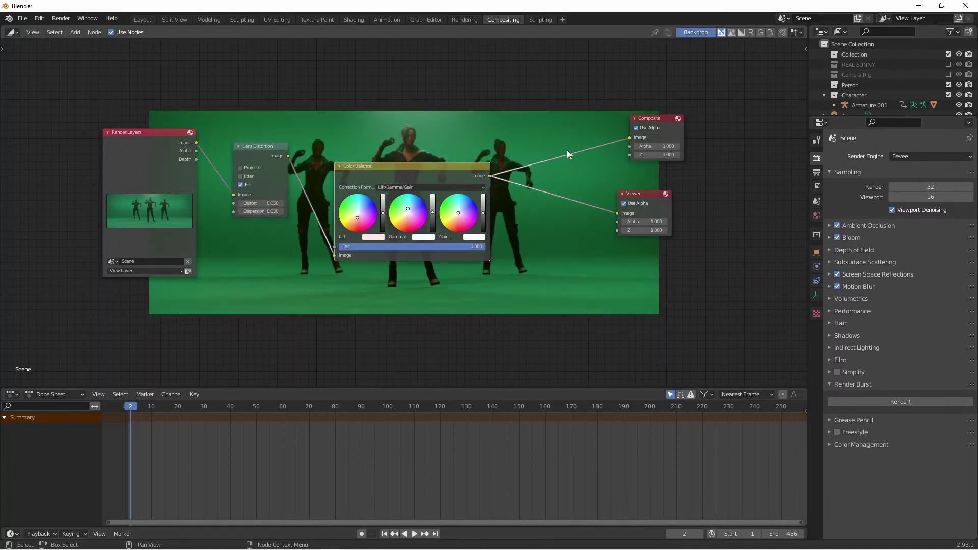
# - Reopen the render result from the Animation workspace and compare the images in Slot 1 and Slot 2
pyautogui.click(388, 20)
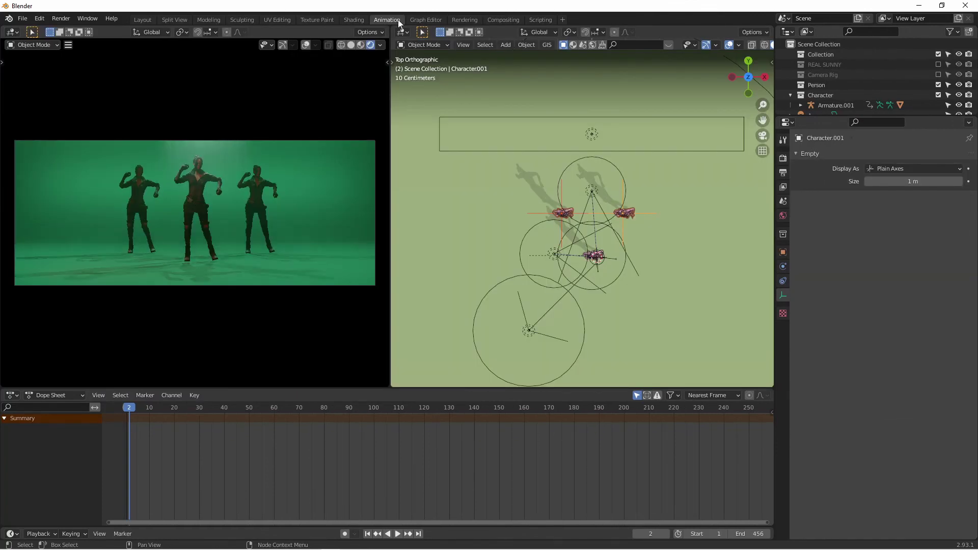
pyautogui.press('F12')
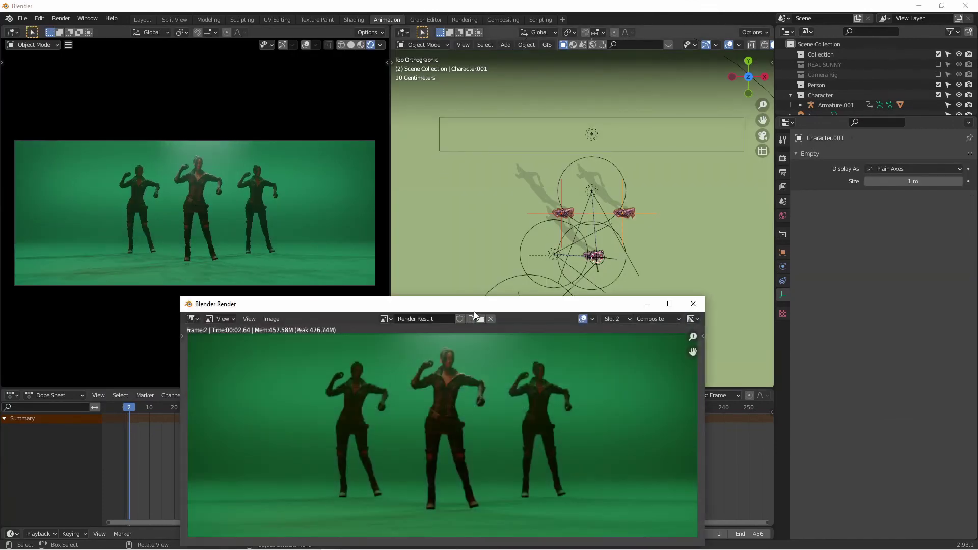
pyautogui.press('j')
pyautogui.press('j')
pyautogui.press('j')
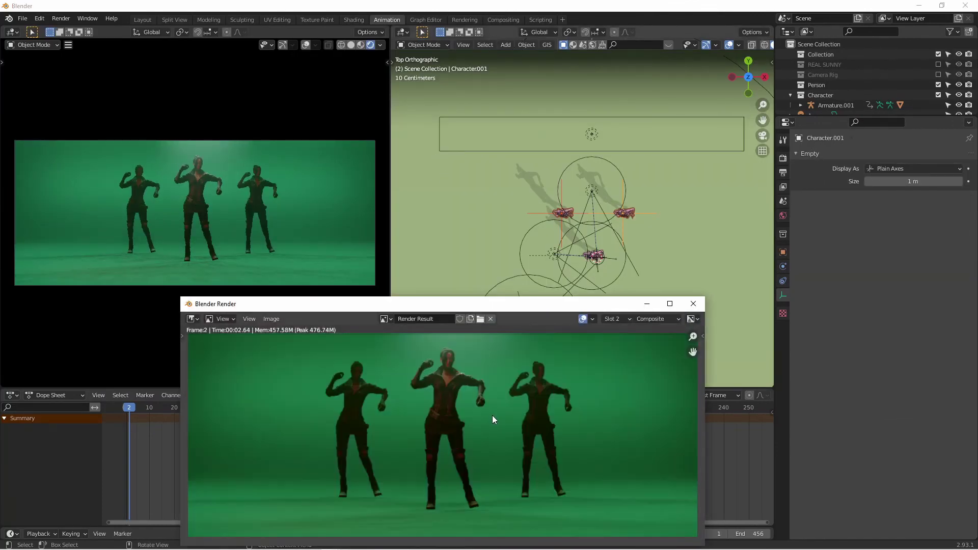
pyautogui.press('j')
pyautogui.click(694, 304)
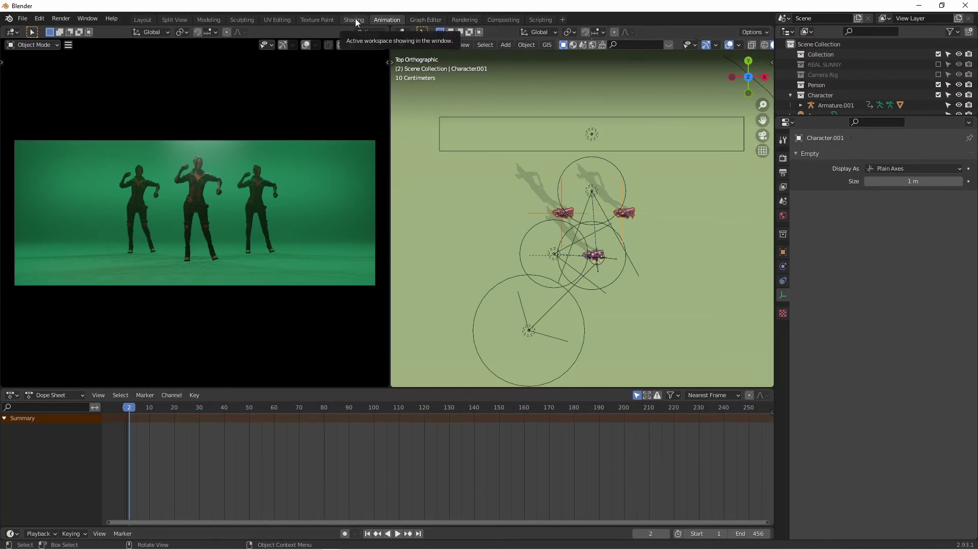
# - Reduce the Color Balance node's Lift tint in the compositor to a nearly neutral white
pyautogui.click(505, 20)
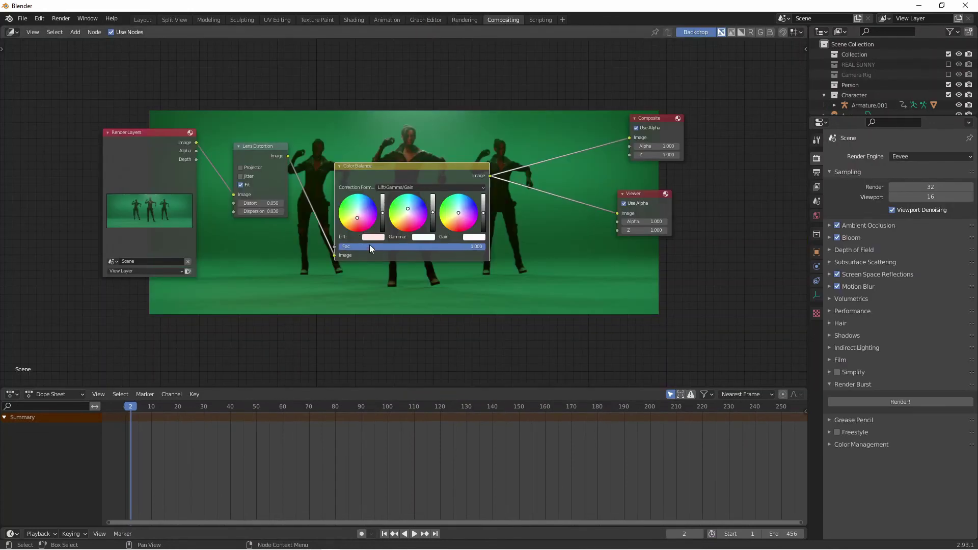
pyautogui.moveTo(359, 222)
pyautogui.mouseDown()
pyautogui.moveTo(362, 199)
pyautogui.moveTo(359, 215)
pyautogui.mouseUp()
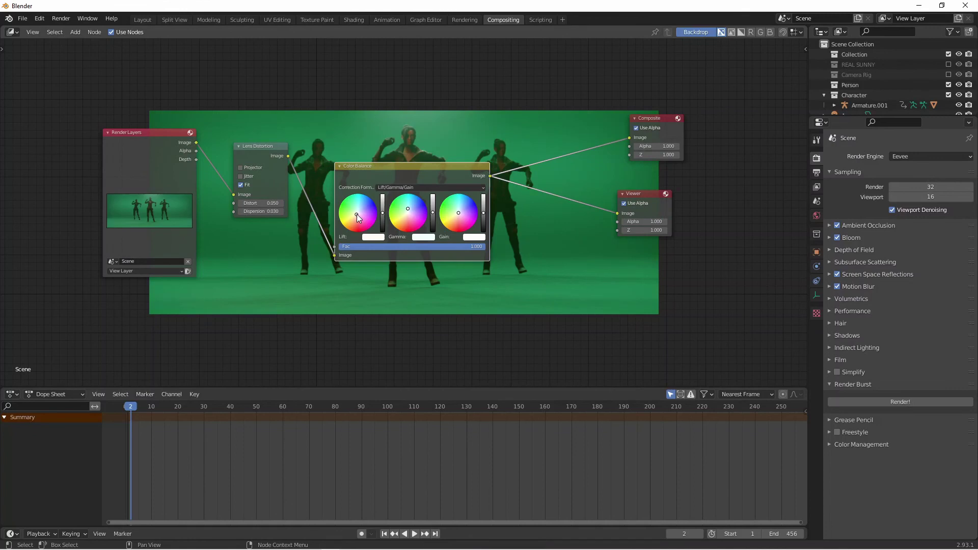
pyautogui.moveTo(359, 216); pyautogui.dragTo(360, 215)
# - Render frame 2 again from the Rendering workspace to check the softened colour balance
pyautogui.click(464, 19)
pyautogui.moveTo(446, 309); pyautogui.dragTo(450, 288, button='middle')
pyautogui.press('F12')
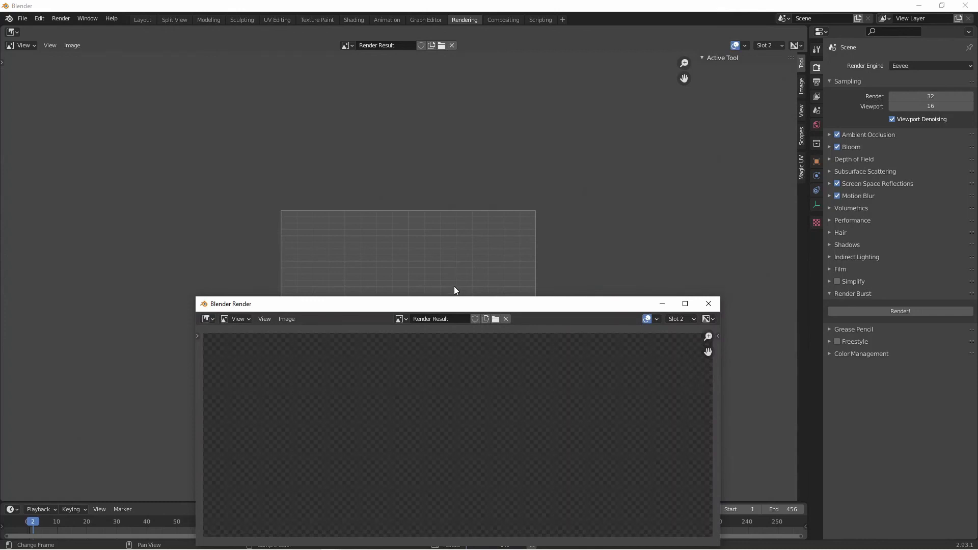
pyautogui.moveTo(450, 305); pyautogui.dragTo(426, 172)
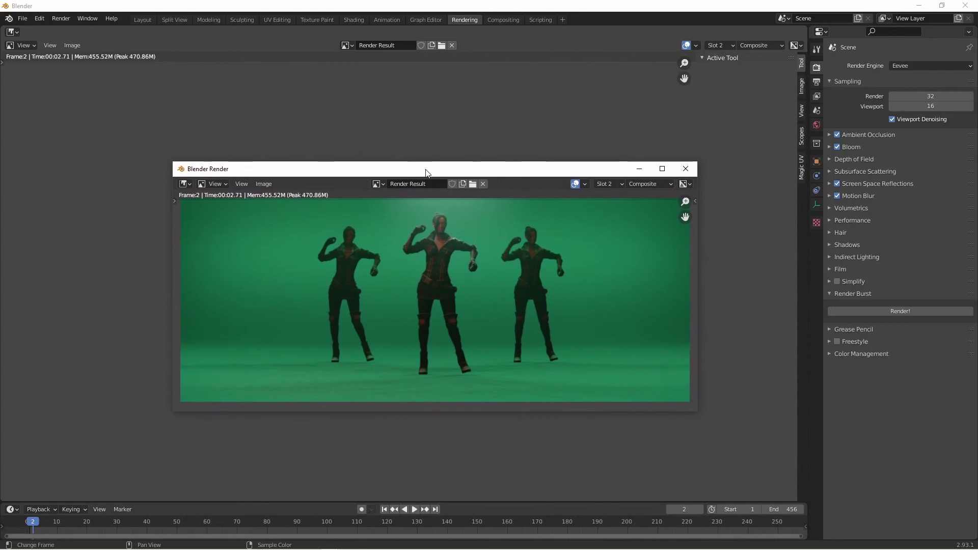
pyautogui.click(685, 169)
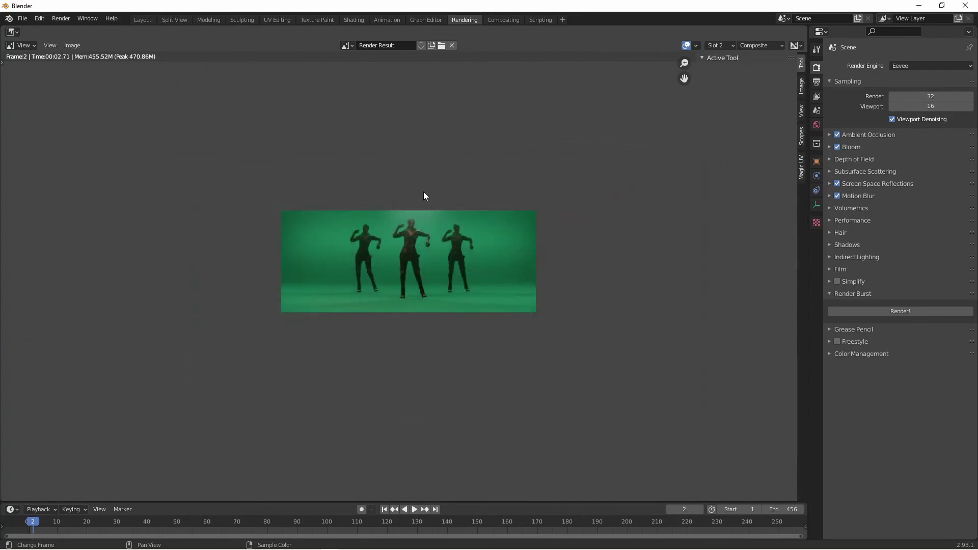
# - Duplicate the front dancer's 500 W spot together with its Light Point empty and place the copies at the left rear dancer in top view
pyautogui.click(399, 19)
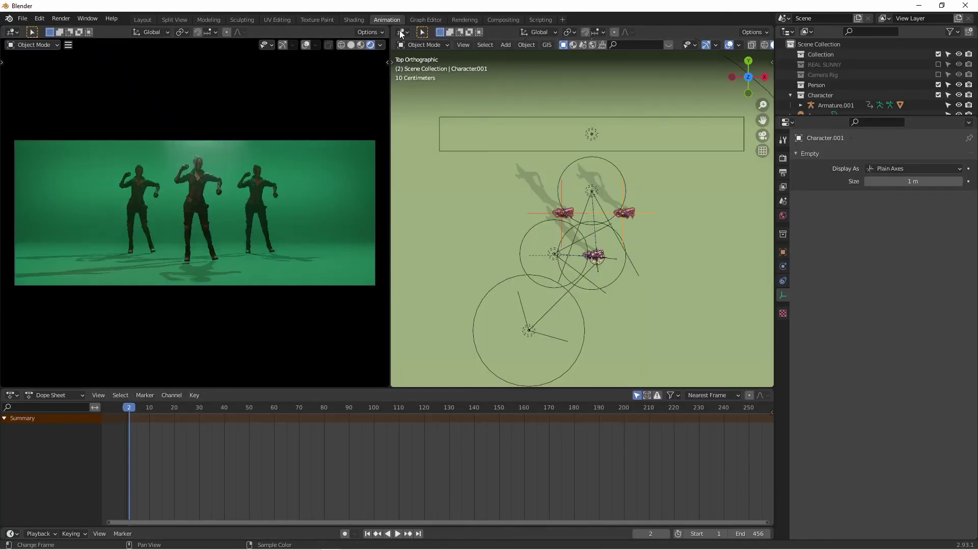
pyautogui.moveTo(600, 301); pyautogui.dragTo(535, 163, button='middle')
pyautogui.click(560, 181)
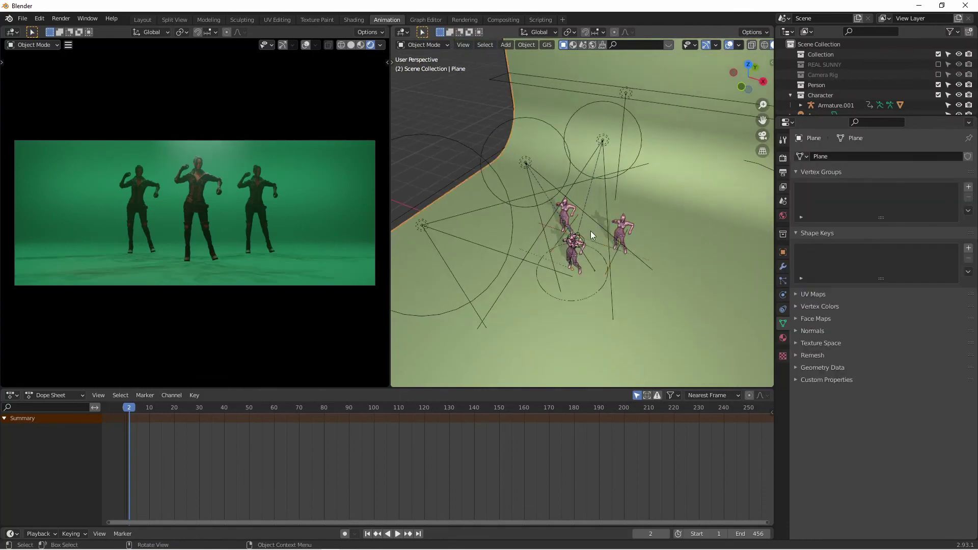
pyautogui.moveTo(591, 230); pyautogui.dragTo(533, 179, button='middle')
pyautogui.click(525, 154)
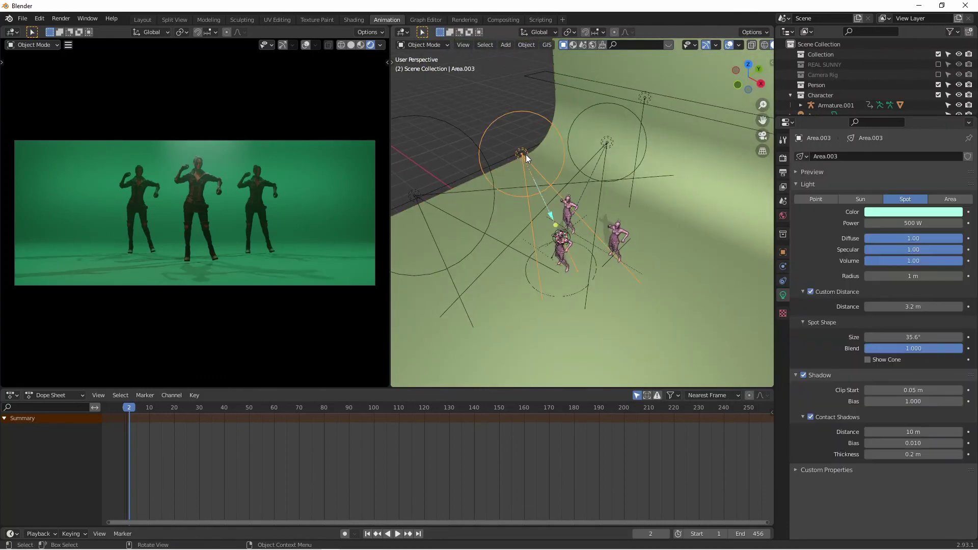
pyautogui.click(563, 239)
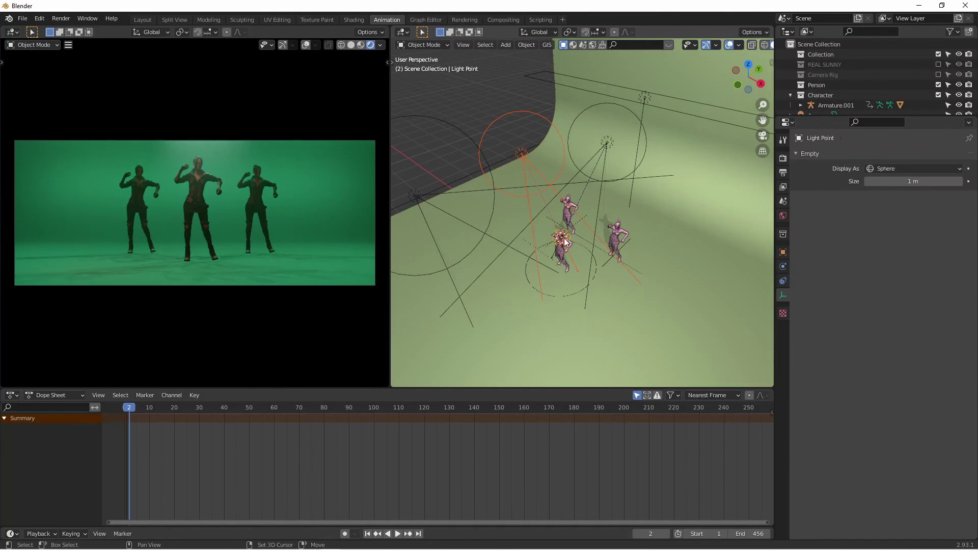
pyautogui.press('KP_7')
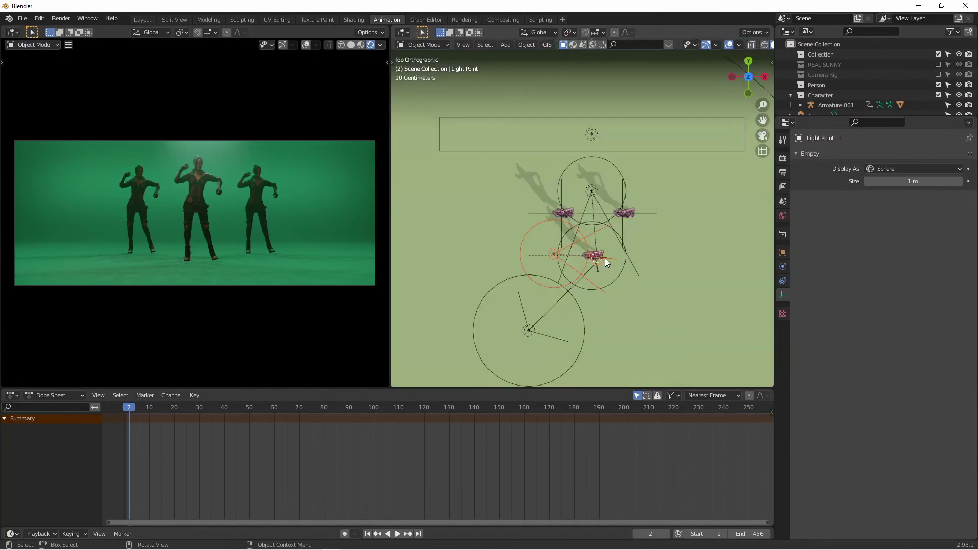
pyautogui.hotkey('shift', 'd')
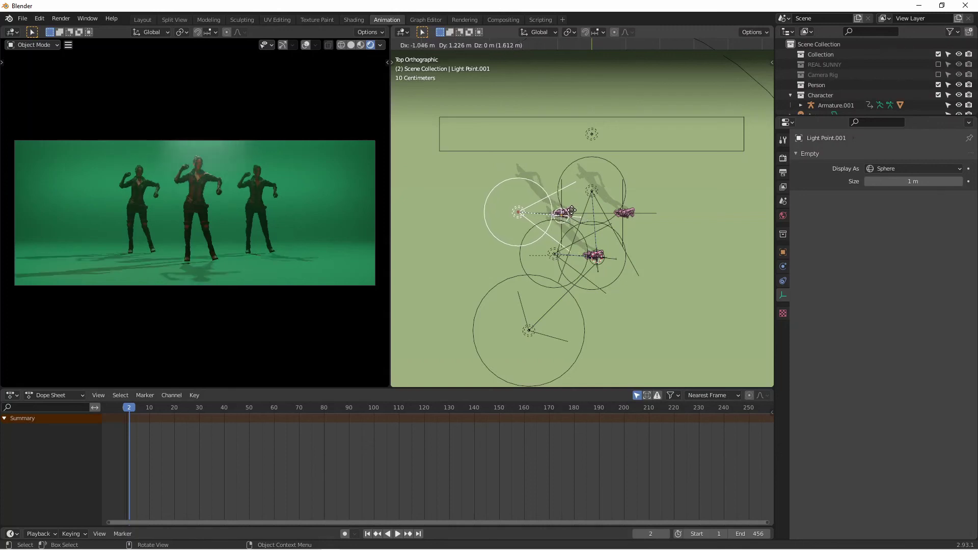
pyautogui.click(571, 210)
# - Move the duplicated spot diagonally forward so it lights the left rear dancer from the front
pyautogui.click(512, 212)
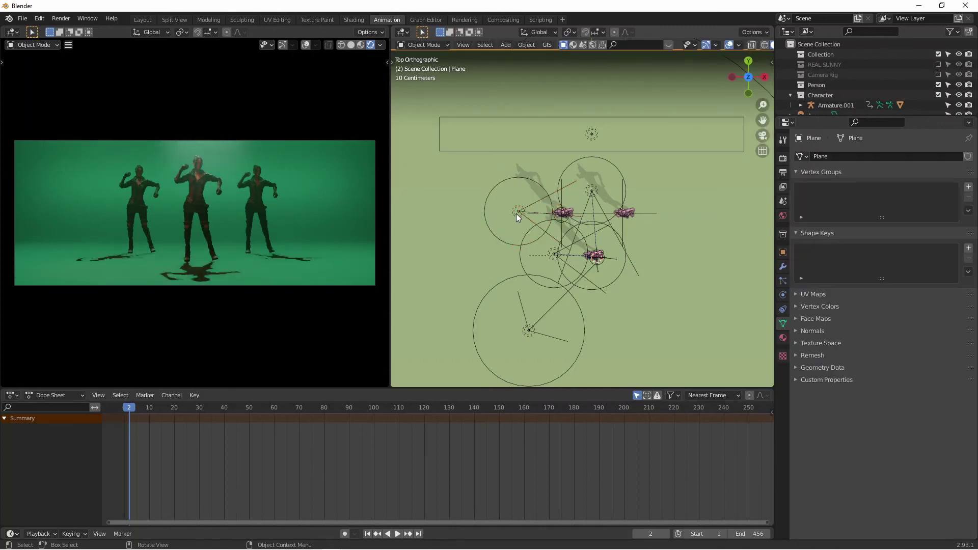
pyautogui.click(520, 216)
pyautogui.press('g')
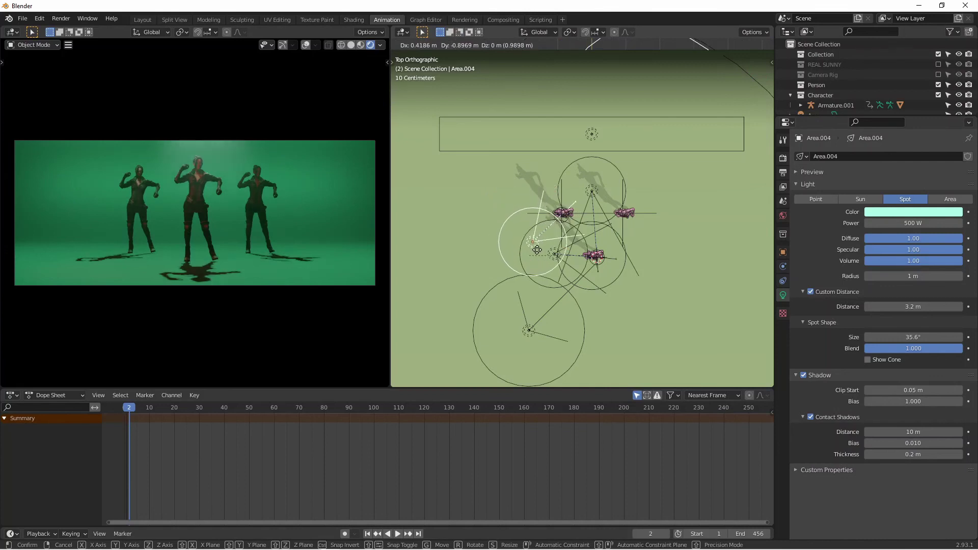
pyautogui.click(560, 249)
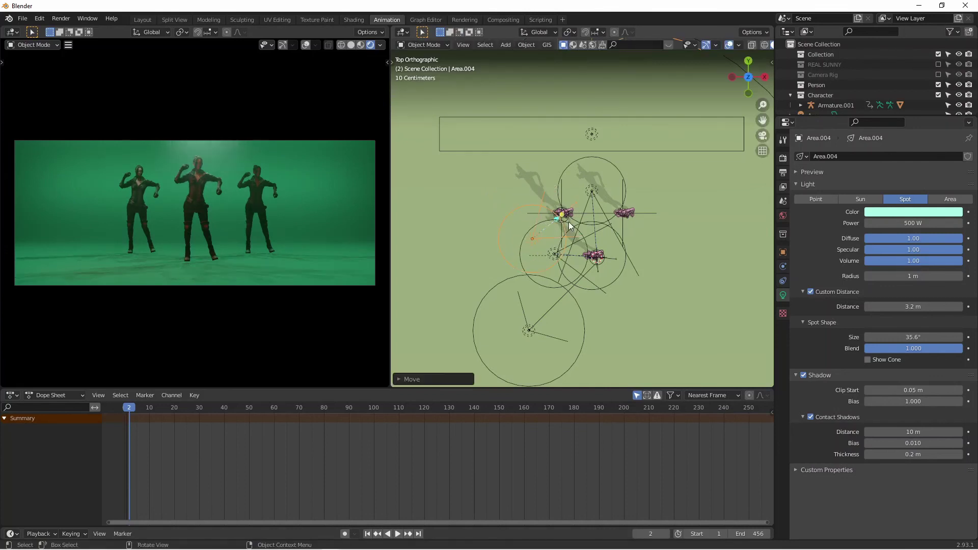
# - Duplicate the left rear dancer's spot and Light Point empty along the X axis onto the right rear dancer
pyautogui.click(571, 225)
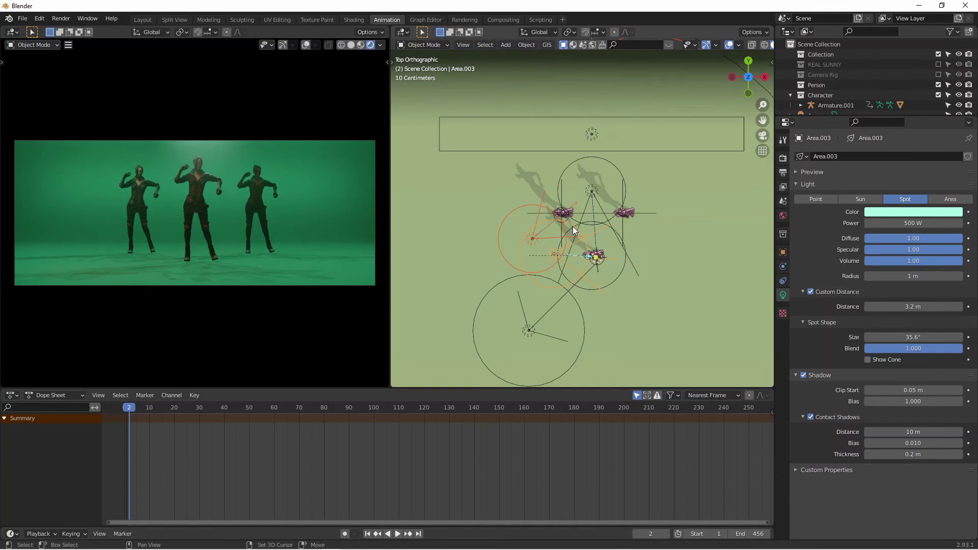
pyautogui.click(569, 228)
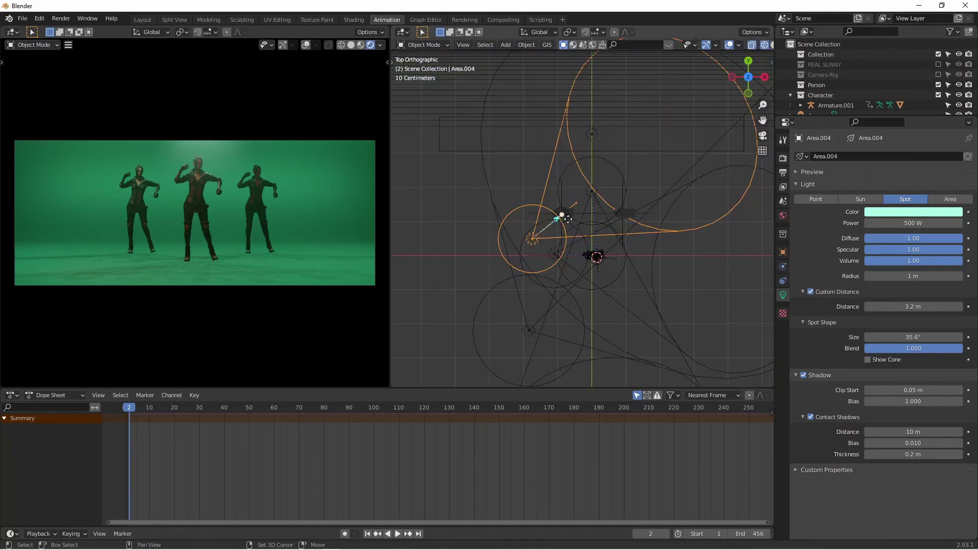
pyautogui.click(571, 221)
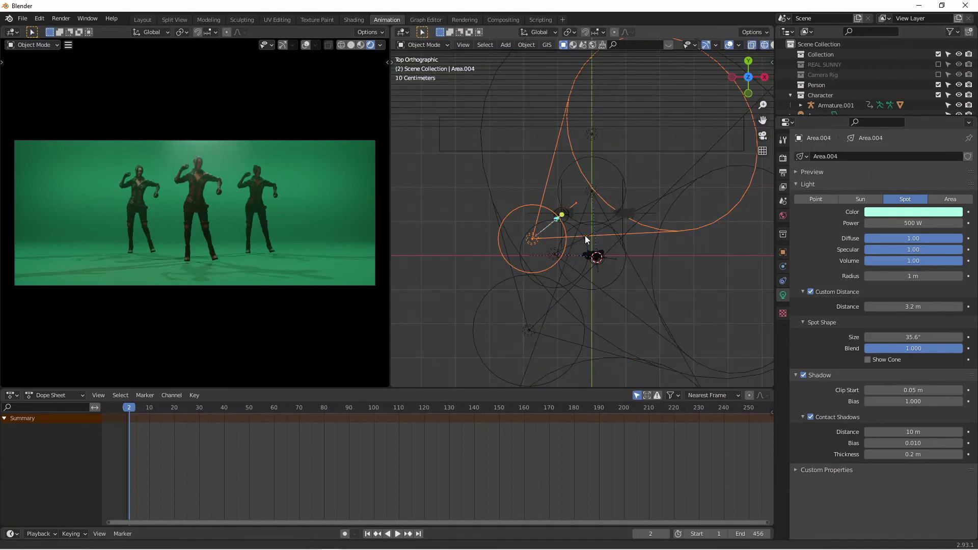
pyautogui.scroll(3, 585, 236)
pyautogui.scroll(-1, 590, 186)
pyautogui.click(489, 201)
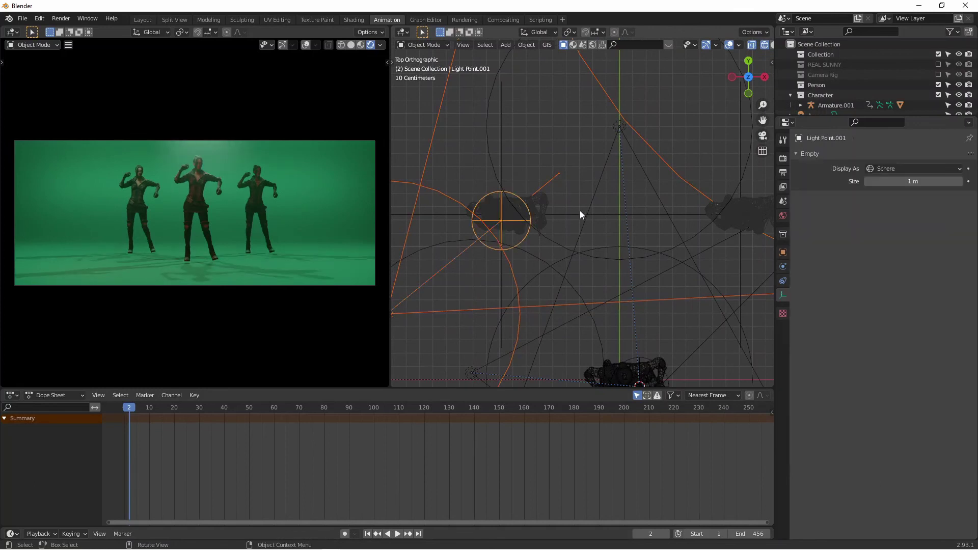
pyautogui.scroll(-3, 580, 210)
pyautogui.keyDown('ctrl'); pyautogui.moveTo(584, 248); pyautogui.dragTo(589, 273, button='middle'); pyautogui.keyUp('ctrl')
pyautogui.hotkey('shift', 'z')
pyautogui.hotkey('shift', 'd')
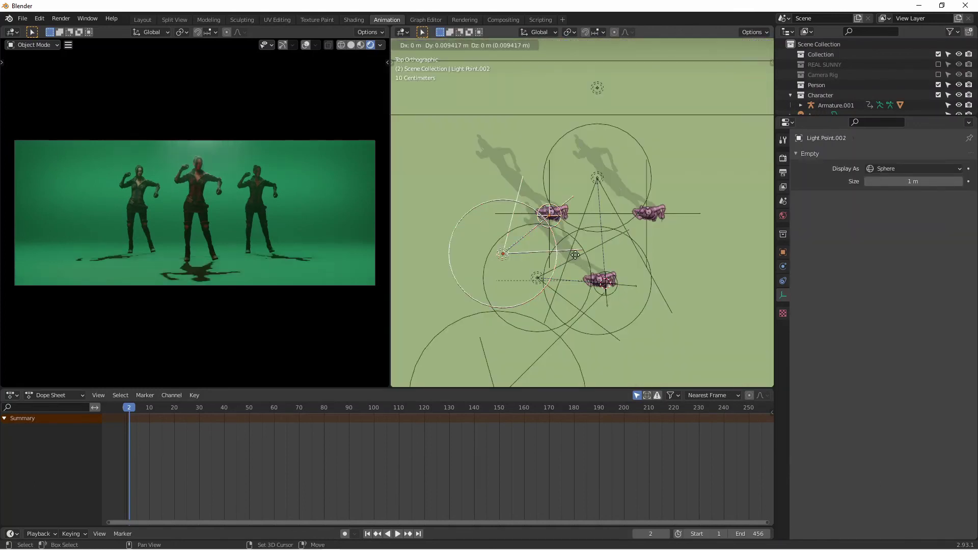
pyautogui.press('x')
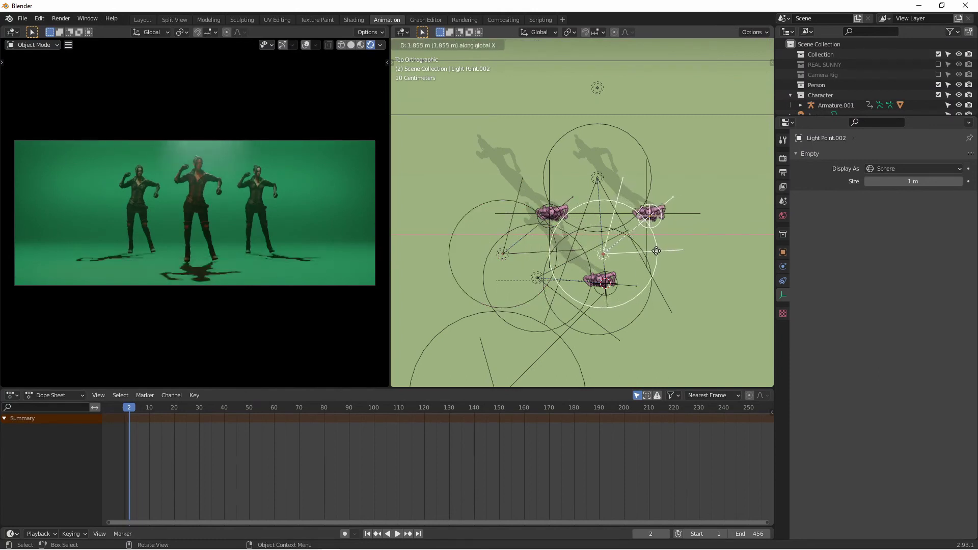
pyautogui.click(656, 250)
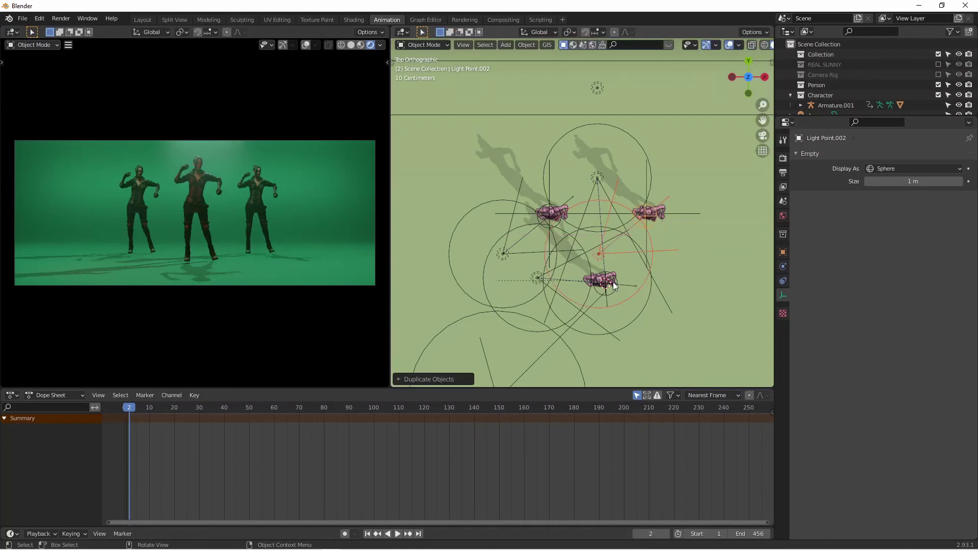
# - Move the right rear dancer's new spot along the X axis to the dancer's outer side, mirroring the left spot
pyautogui.click(605, 253)
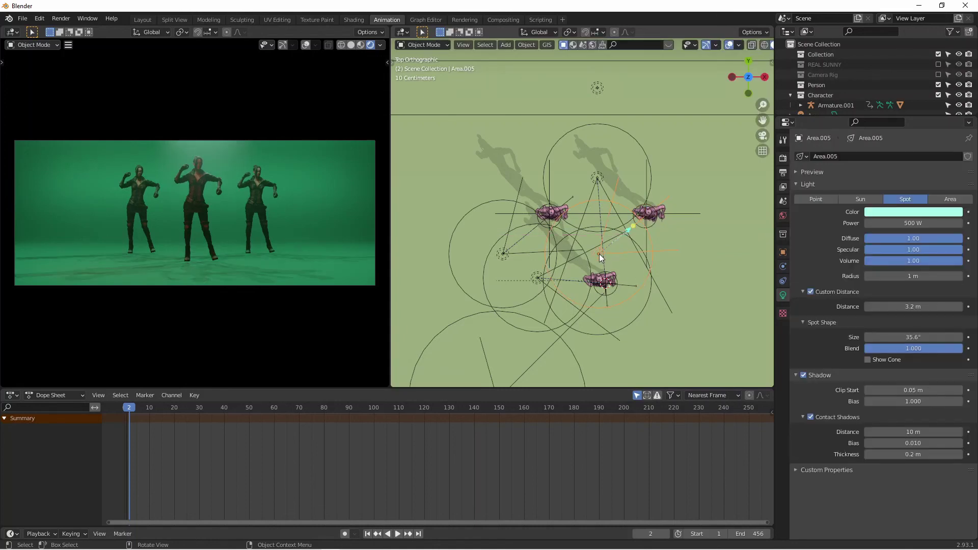
pyautogui.click(600, 254)
pyautogui.click(602, 255)
pyautogui.press('g')
pyautogui.press('x')
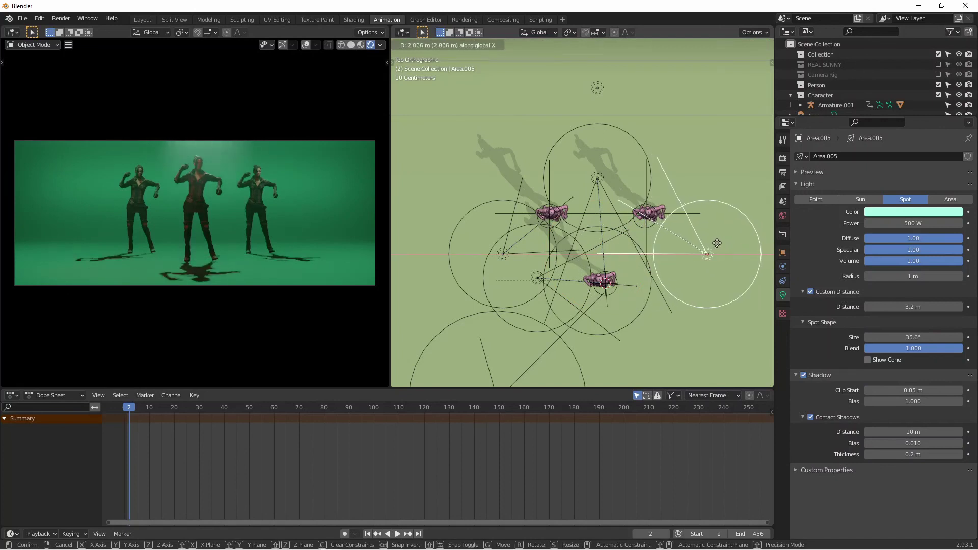
pyautogui.click(721, 240)
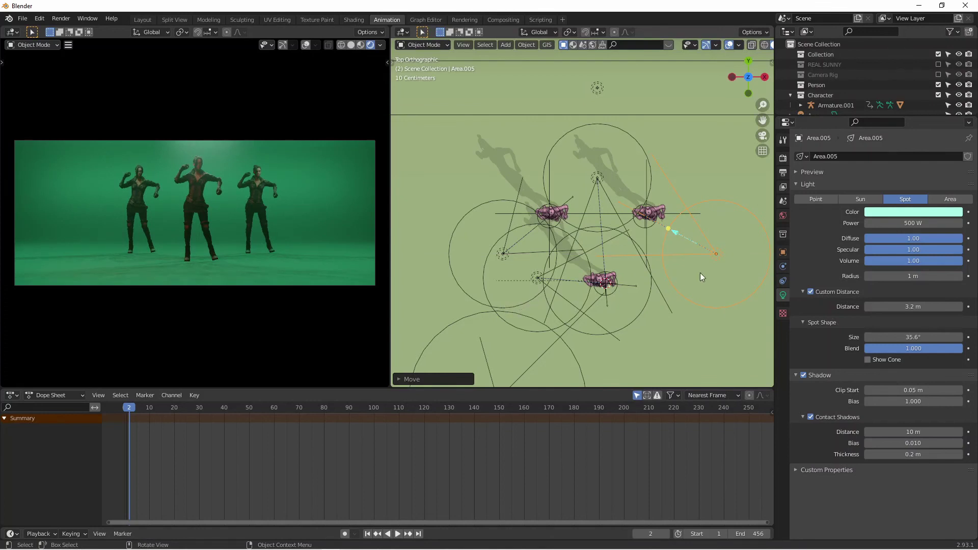
# - Colour the right rear dancer's spot orange-red and the left one red with hue 0.012, saturation 0.914 and value 1.000
pyautogui.click(915, 212)
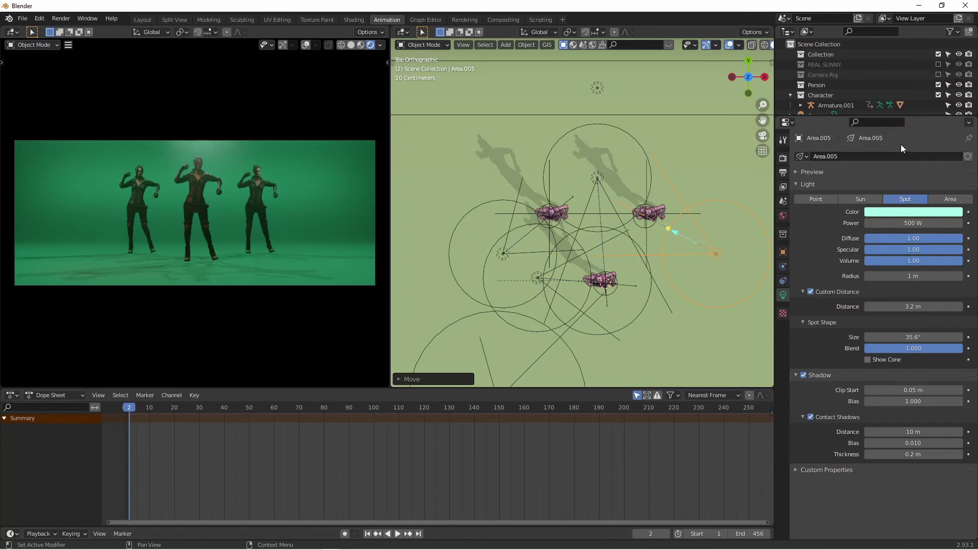
pyautogui.click(915, 212)
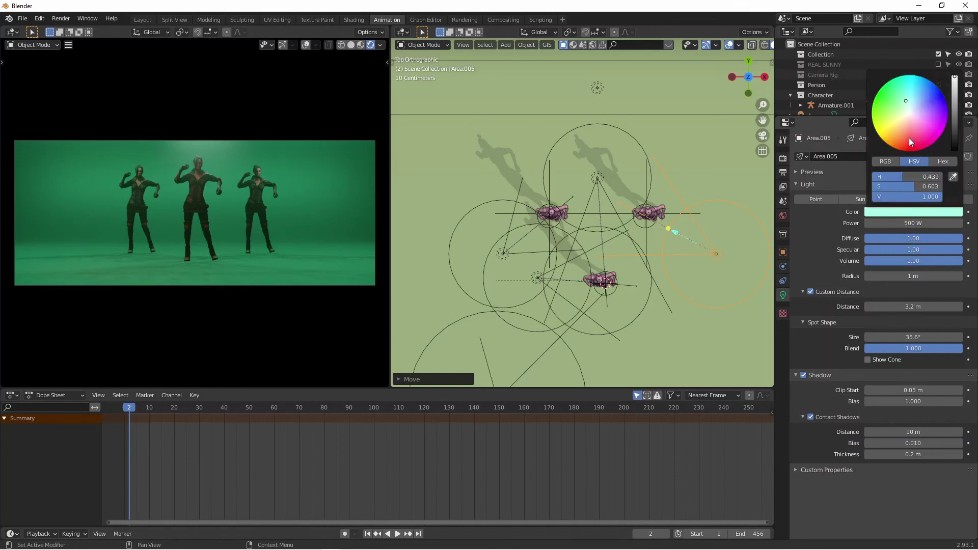
pyautogui.moveTo(909, 138); pyautogui.dragTo(901, 139)
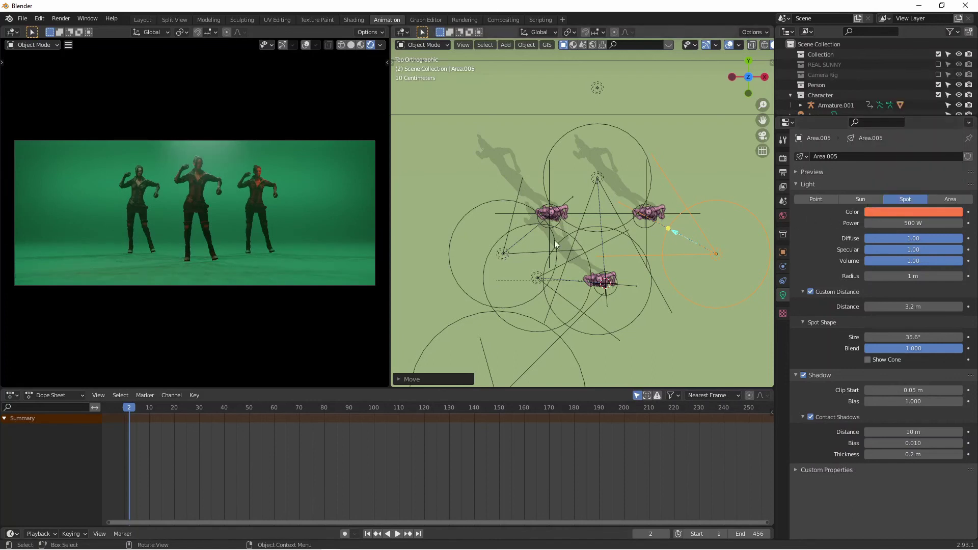
pyautogui.click(503, 253)
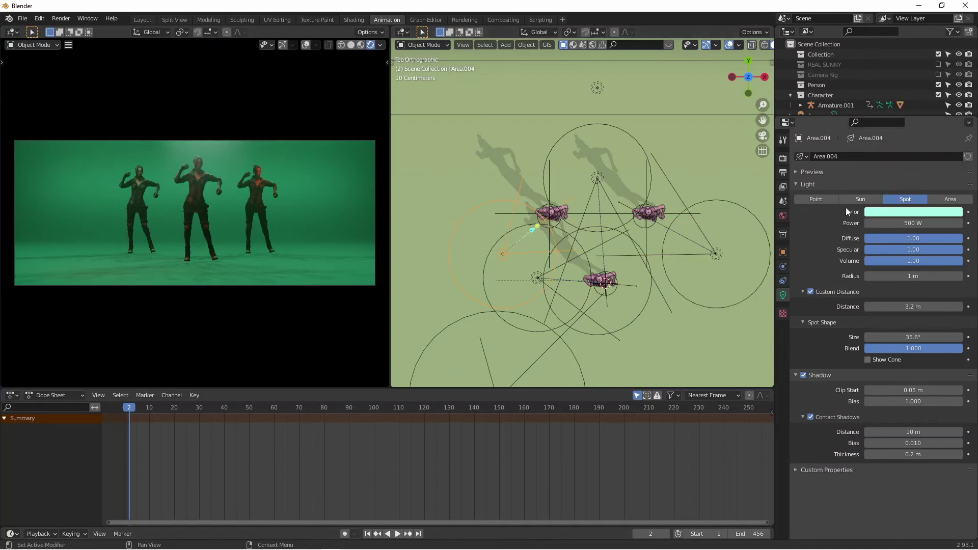
pyautogui.click(906, 212)
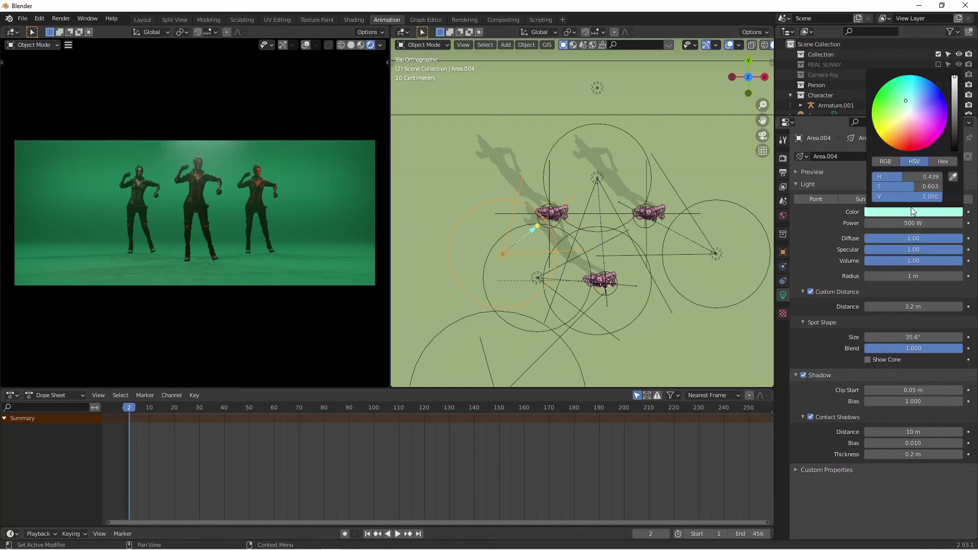
pyautogui.moveTo(904, 133); pyautogui.dragTo(907, 139)
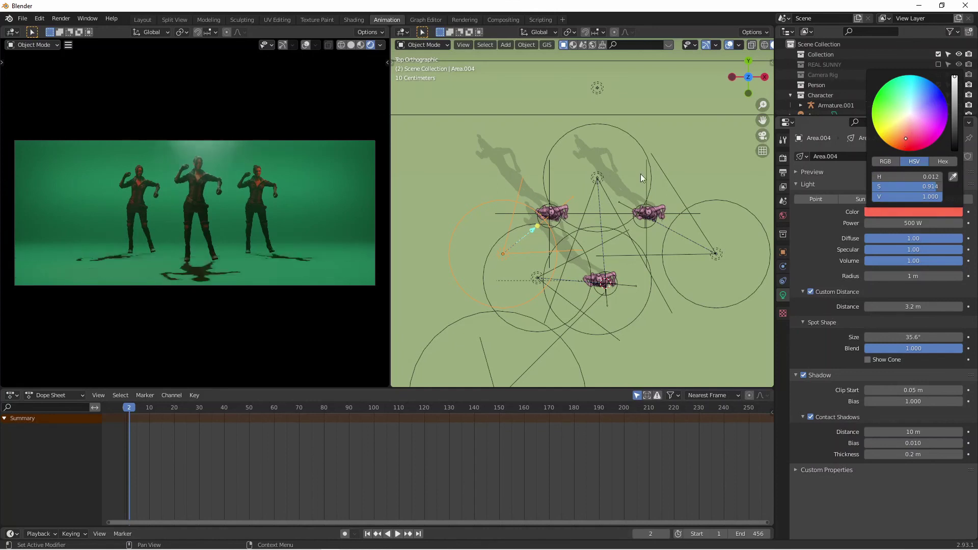
# - Change the colour of the 10000 W spot behind the front dancer to a pale, nearly white yellow
pyautogui.moveTo(646, 228); pyautogui.dragTo(652, 182, button='middle')
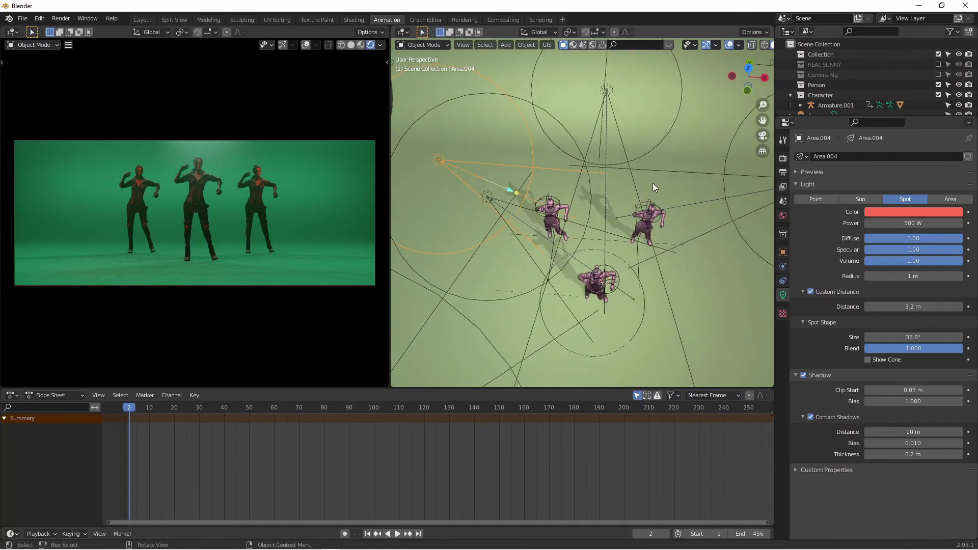
pyautogui.click(601, 91)
pyautogui.click(903, 211)
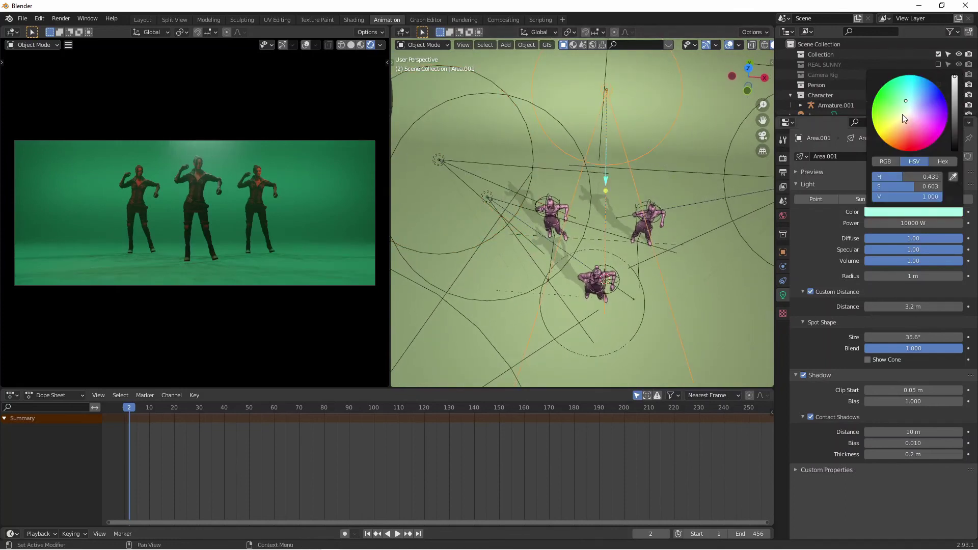
pyautogui.moveTo(904, 133)
pyautogui.mouseDown()
pyautogui.moveTo(901, 145)
pyautogui.moveTo(909, 106)
pyautogui.moveTo(942, 128)
pyautogui.moveTo(906, 124)
pyautogui.moveTo(905, 115)
pyautogui.mouseUp()
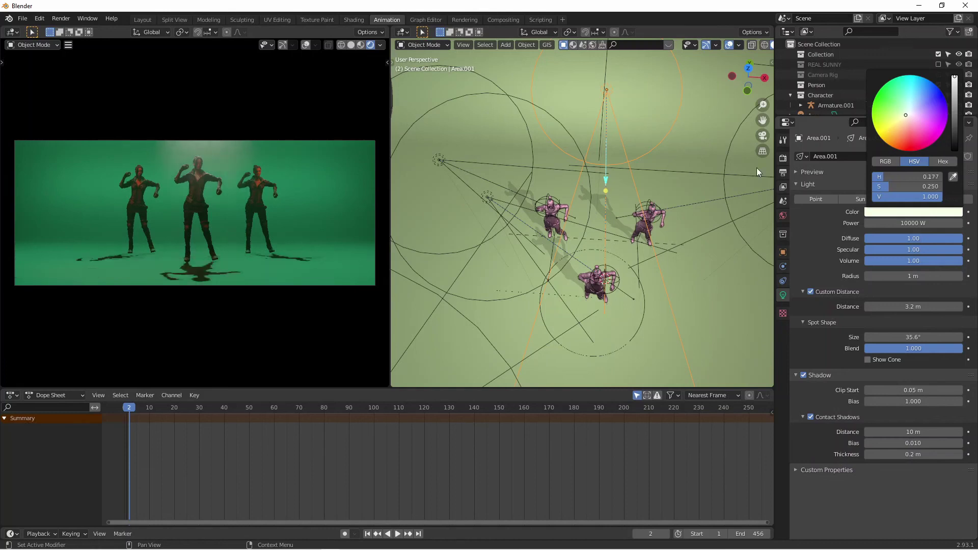
pyautogui.click(910, 214)
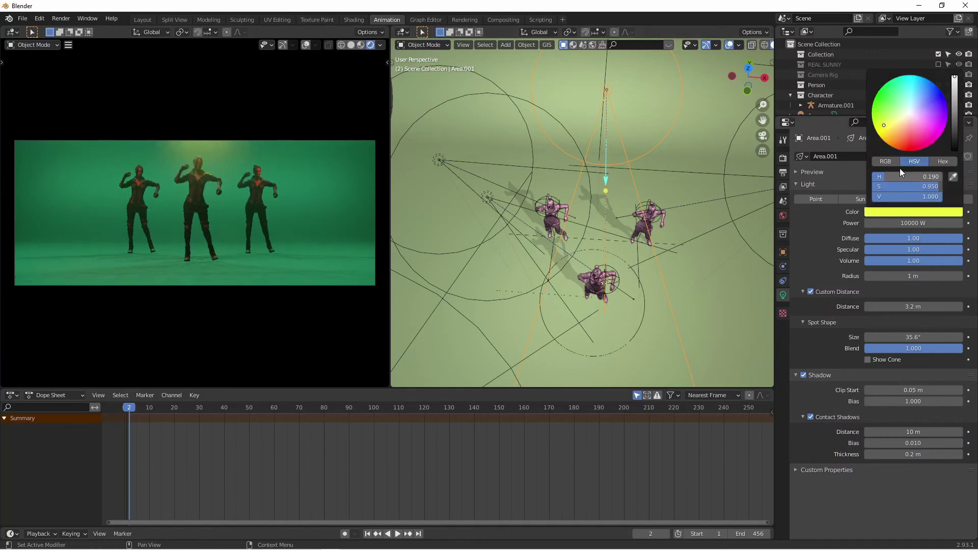
pyautogui.moveTo(896, 124); pyautogui.dragTo(909, 112)
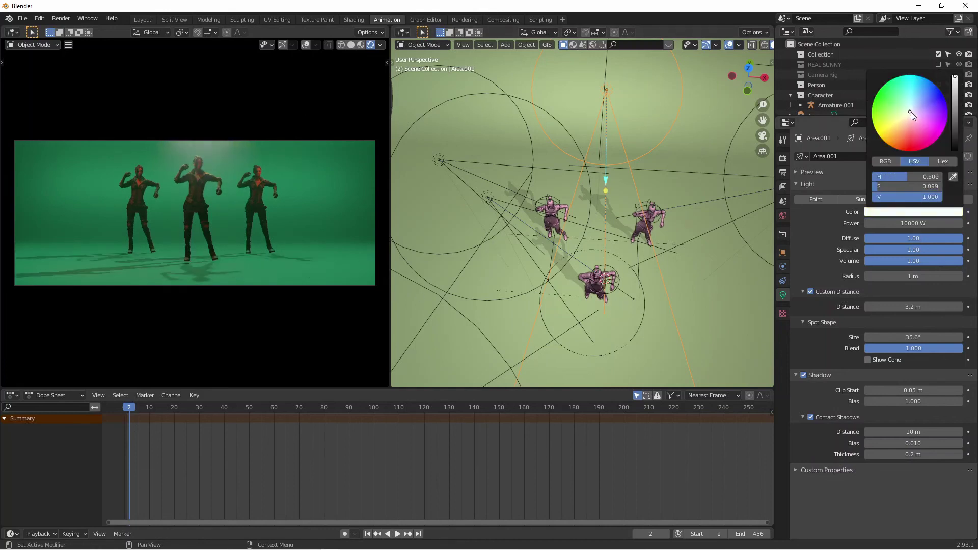
# - Raise the 10000 W spot along the Z axis in front view until it leaves the camera frame, and save the file
pyautogui.press('KP_1')
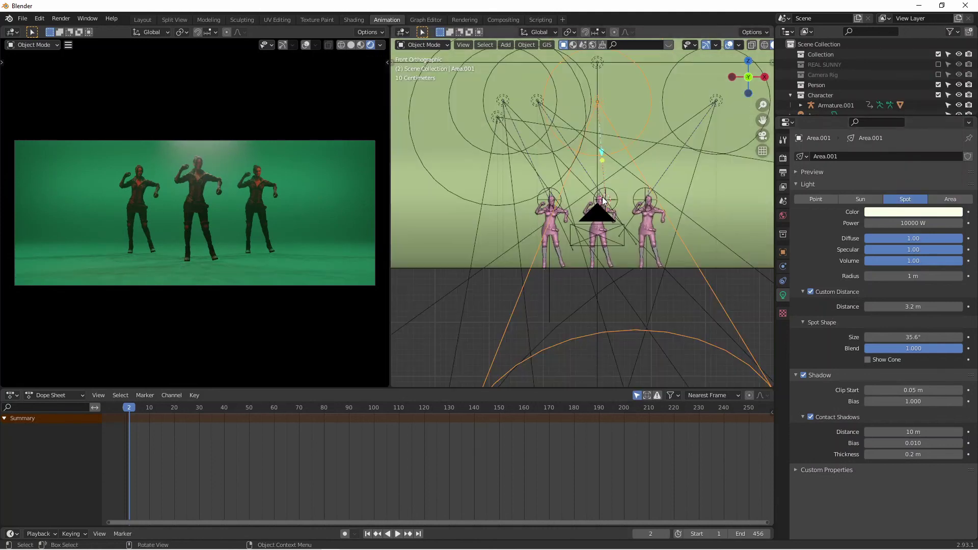
pyautogui.press('g')
pyautogui.press('z')
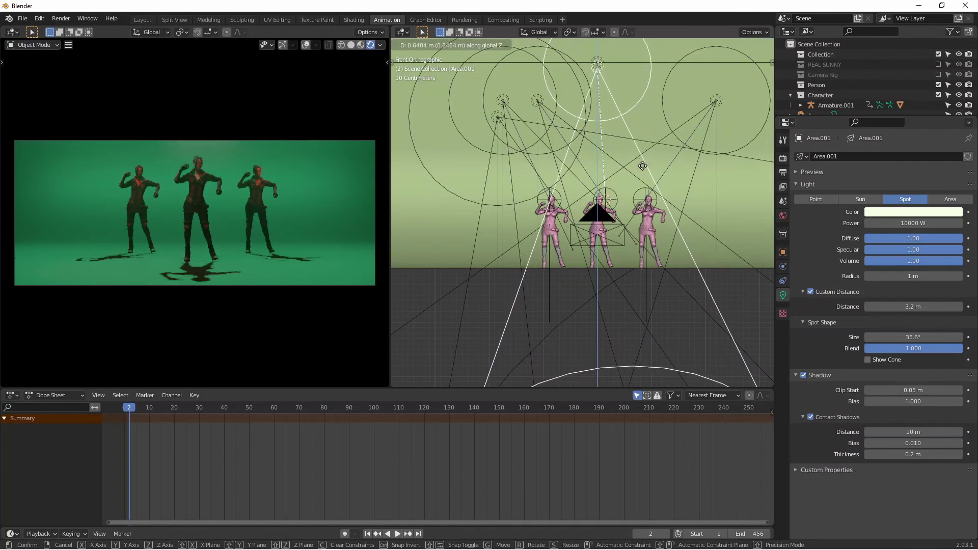
pyautogui.click(646, 186)
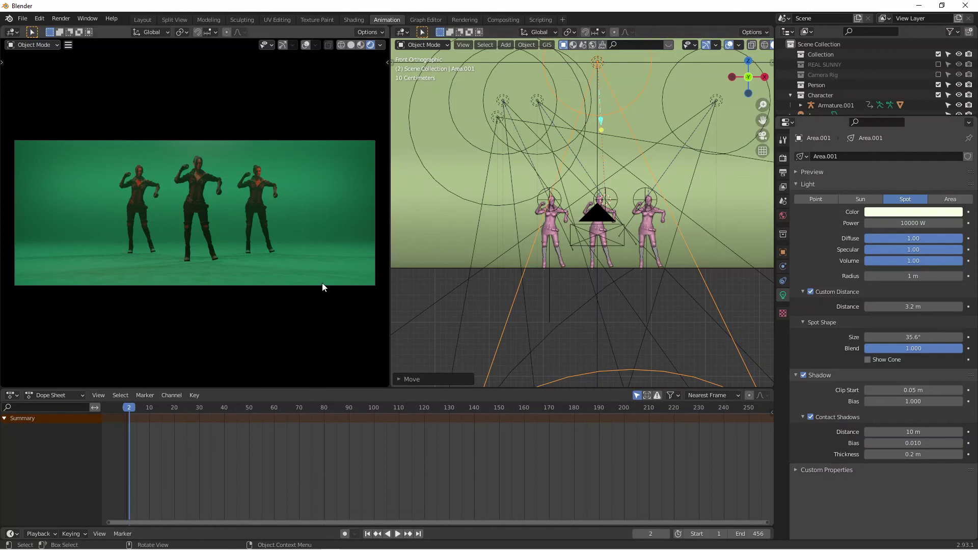
pyautogui.hotkey('ctrl', 's')
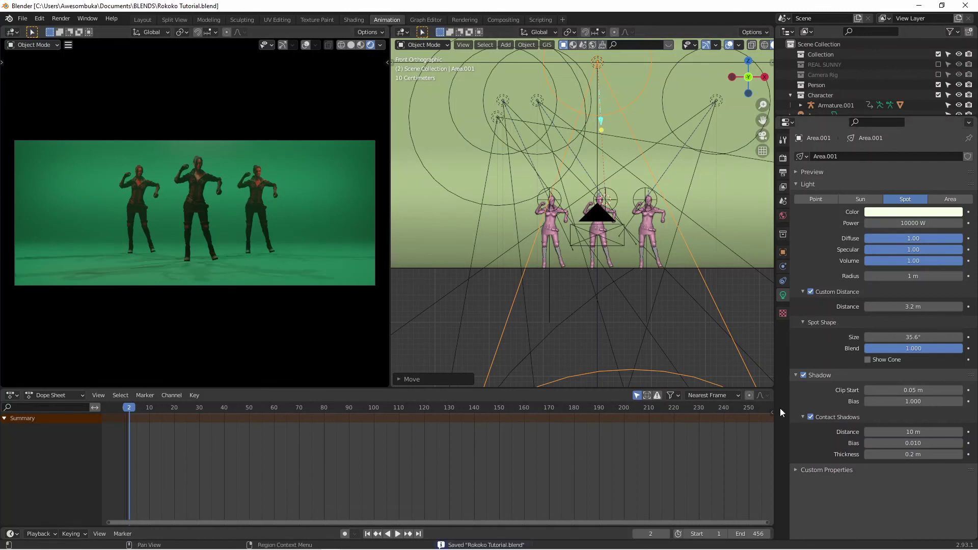
# - Create a folder named 001 inside Test Renders and set it as the render output location
pyautogui.click(783, 172)
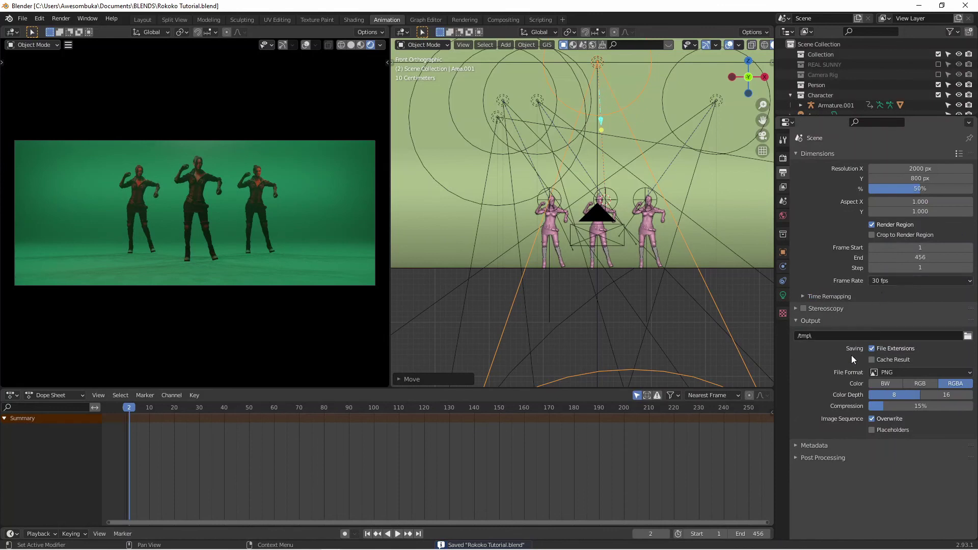
pyautogui.click(967, 336)
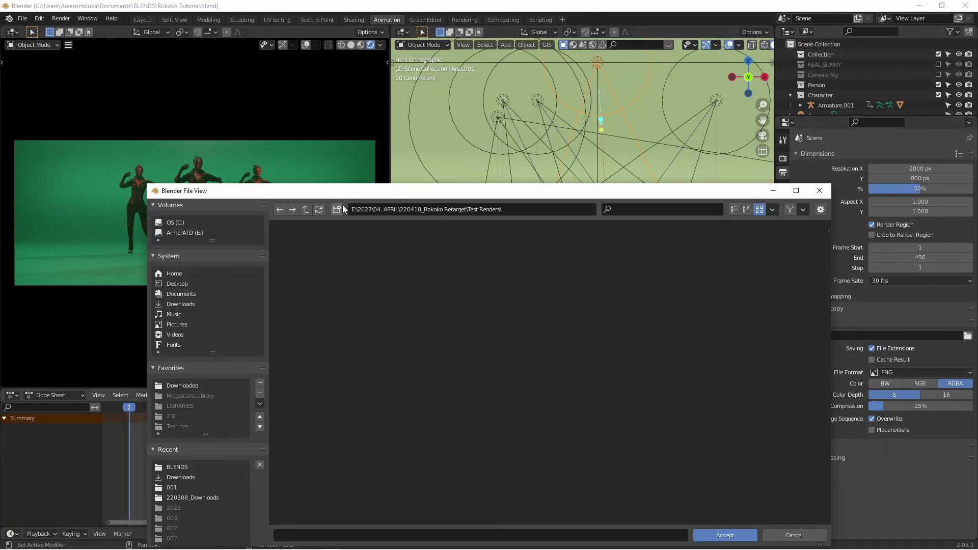
pyautogui.click(336, 209)
pyautogui.write('001')
pyautogui.press('Return')
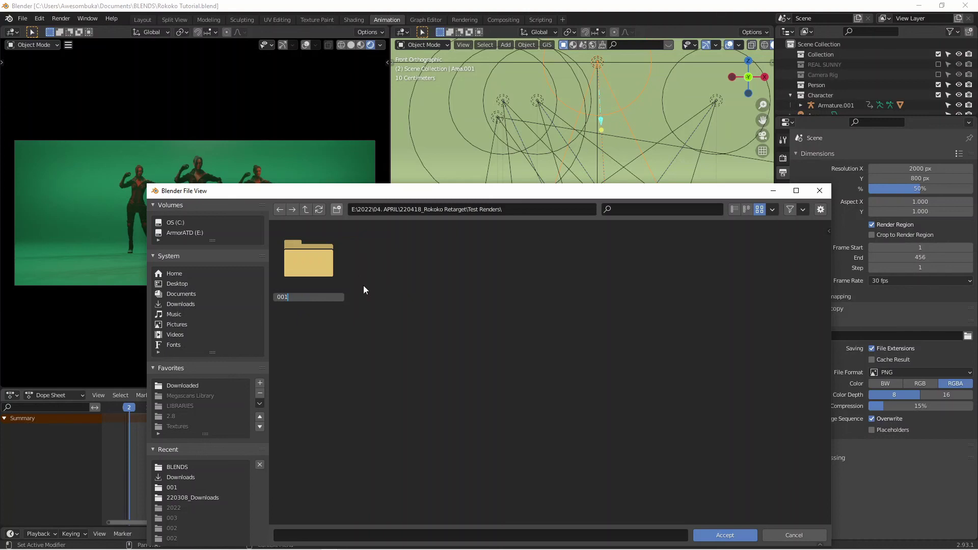
pyautogui.doubleClick(313, 264)
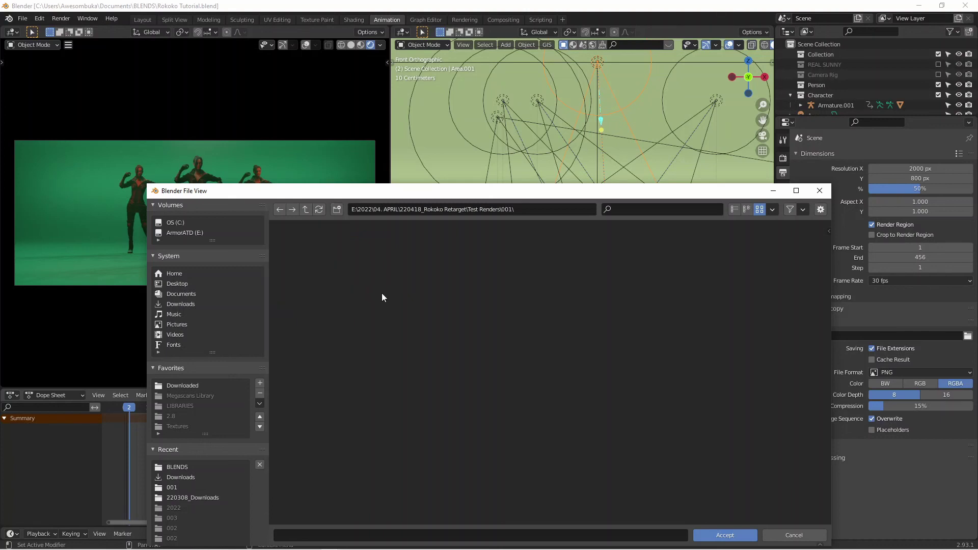
pyautogui.click(724, 535)
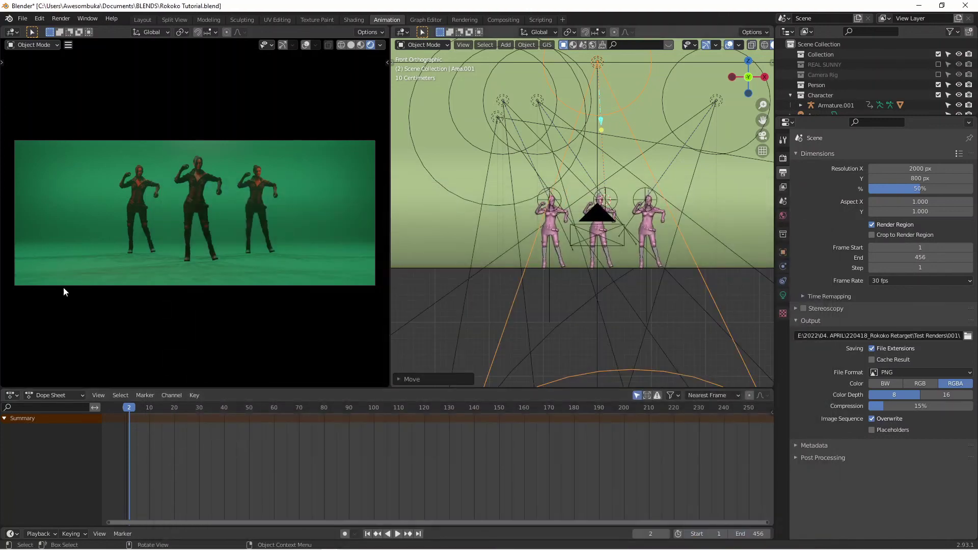